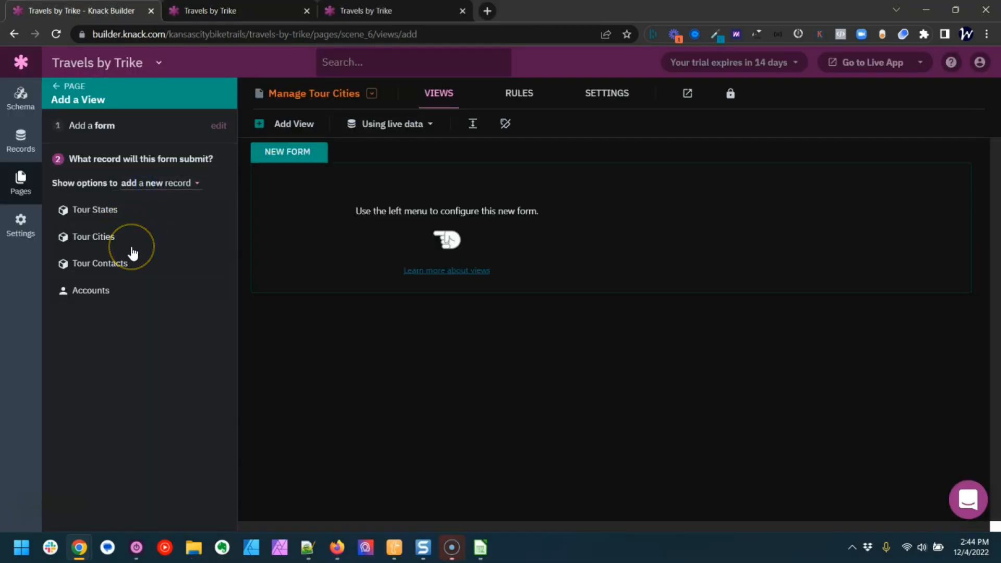
Add a form view named Add Tour City that inserts a new Tour Cities record on the Manage Tour Cities page.
{"action": "left_click", "coordinate": [98, 234]}
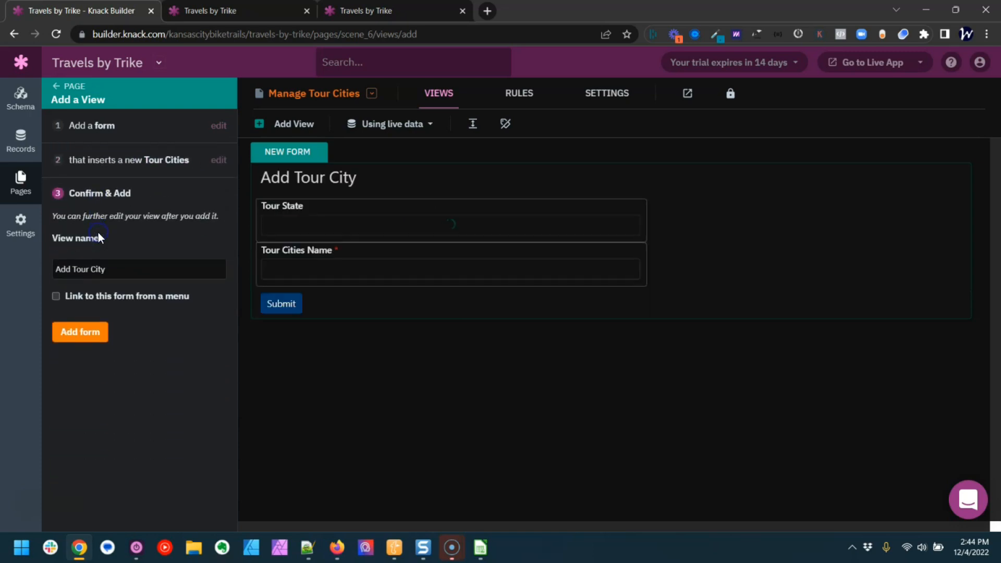
{"action": "left_click", "coordinate": [81, 332]}
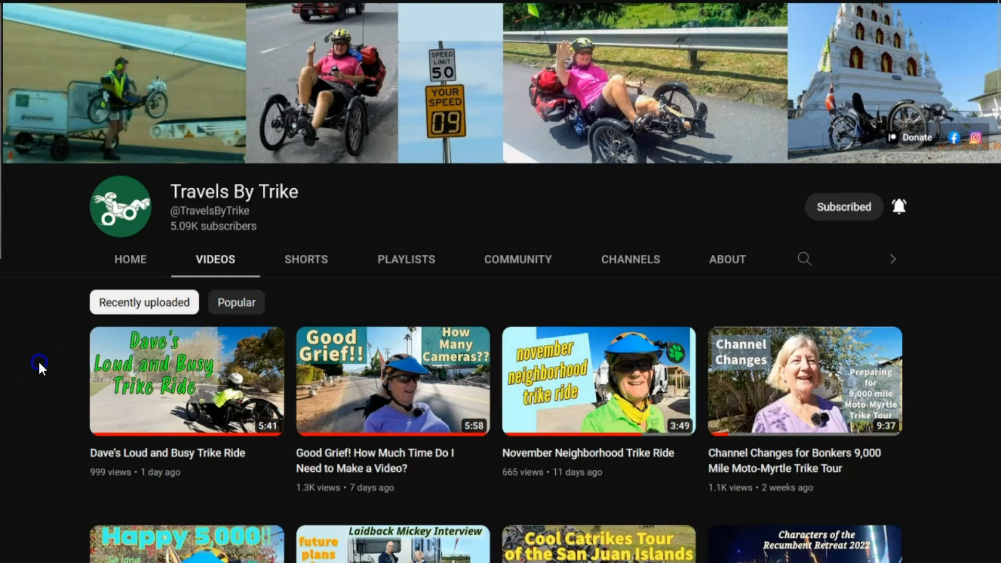
{"action": "scroll", "coordinate": [39, 360], "scroll_direction": "down", "scroll_amount": 3}
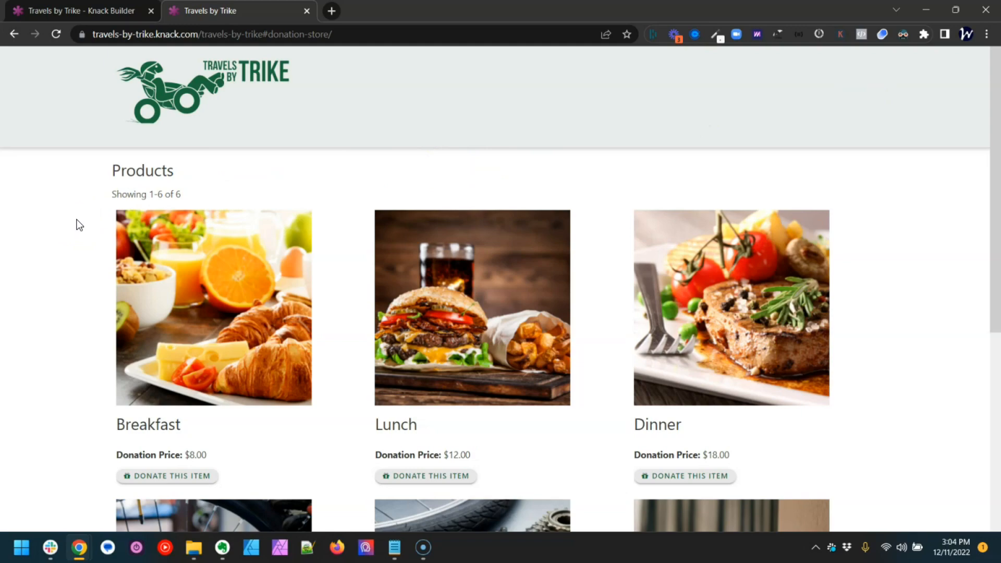
Review the donation store's product listing and the Breakfast item's Complete Donation page with its payment form.
{"action": "scroll", "coordinate": [78, 225], "scroll_direction": "down", "scroll_amount": 5}
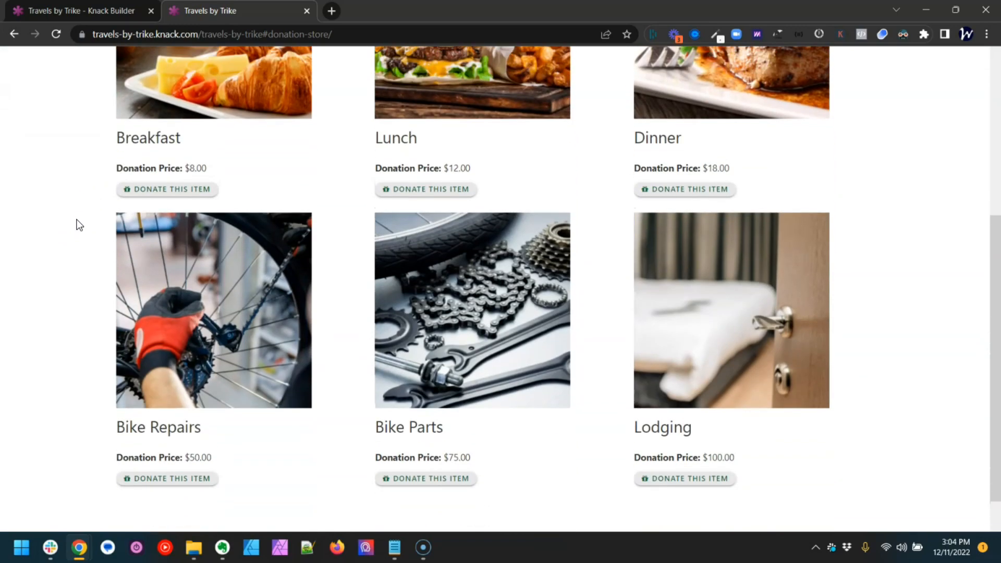
{"action": "scroll", "coordinate": [78, 225], "scroll_direction": "up", "scroll_amount": 5}
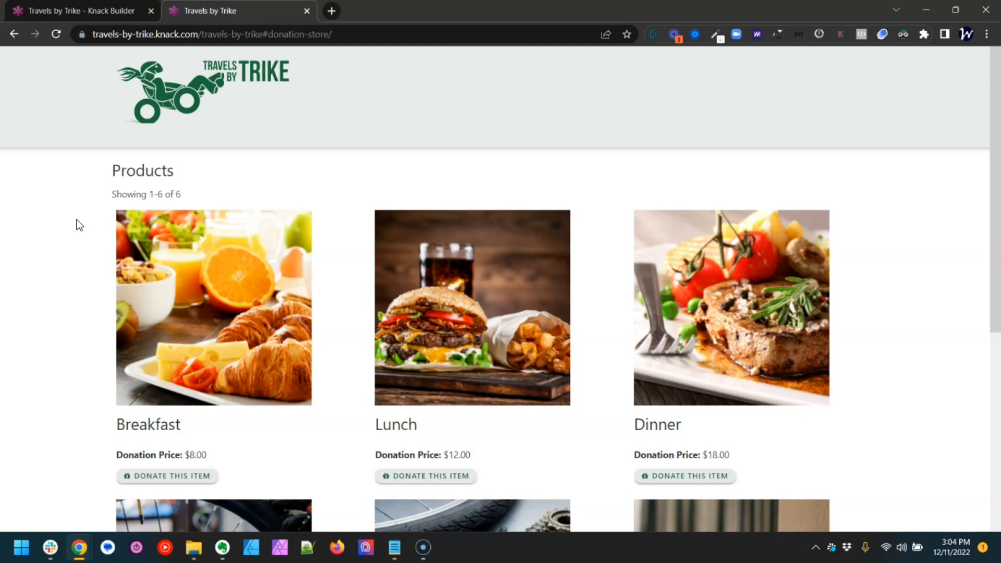
{"action": "scroll", "coordinate": [78, 226], "scroll_direction": "down", "scroll_amount": 6}
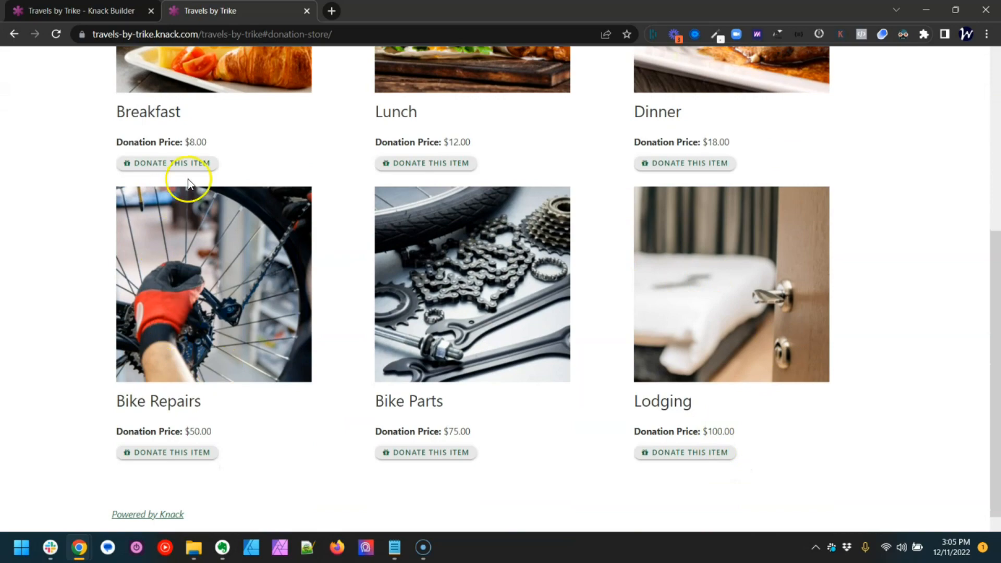
{"action": "scroll", "coordinate": [21, 171], "scroll_direction": "up", "scroll_amount": 5}
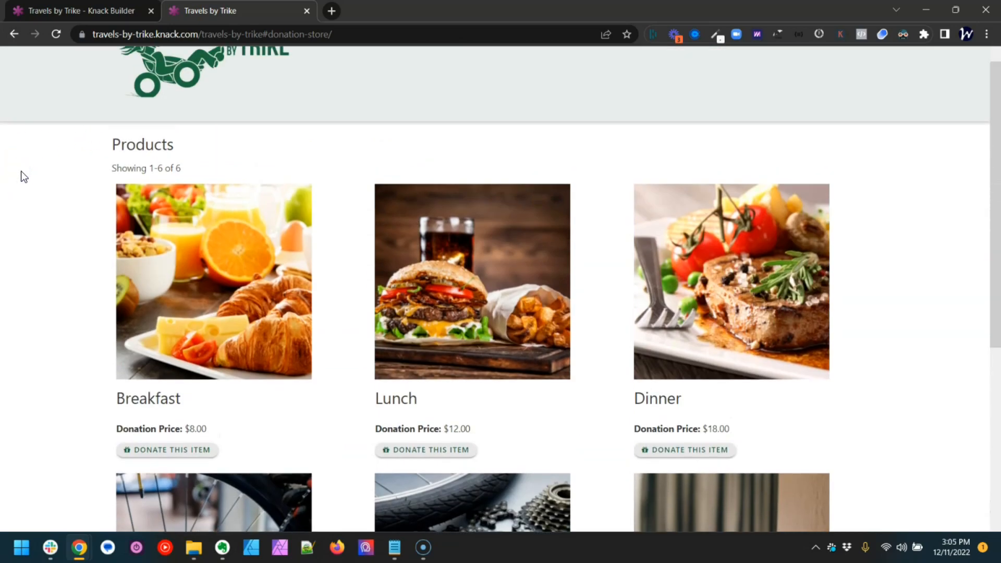
{"action": "left_click", "coordinate": [193, 451]}
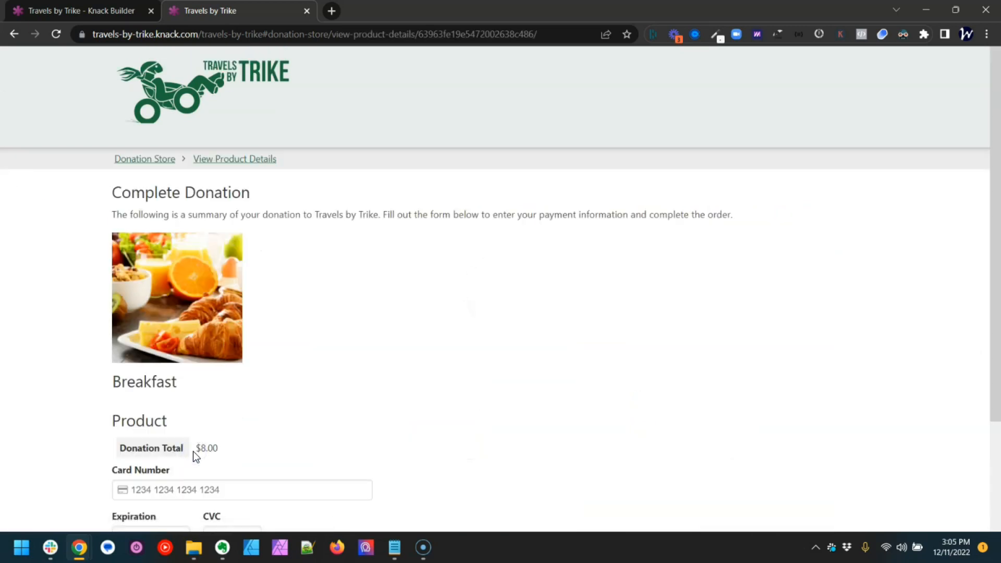
{"action": "scroll", "coordinate": [78, 328], "scroll_direction": "down", "scroll_amount": 3}
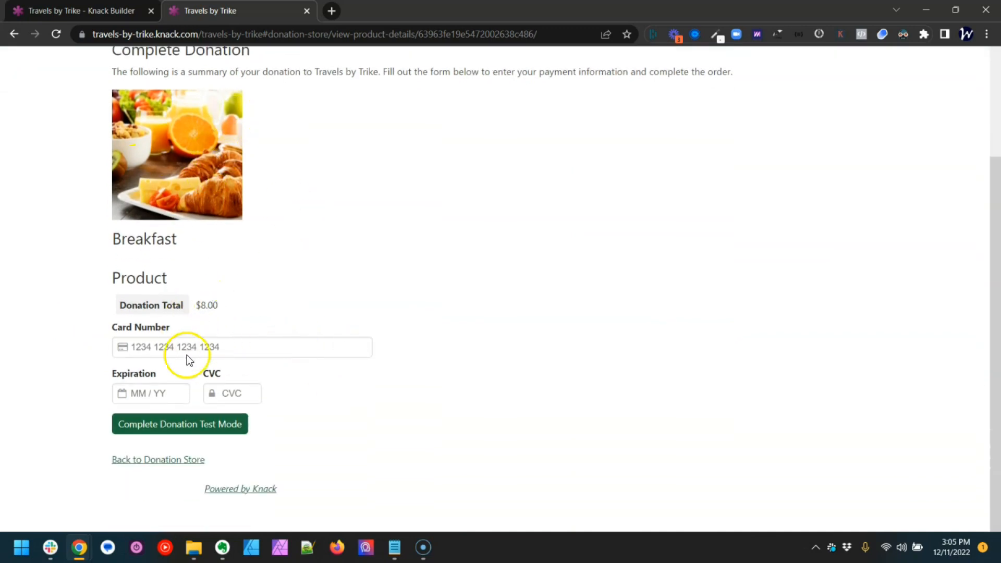
{"action": "left_click", "coordinate": [224, 425]}
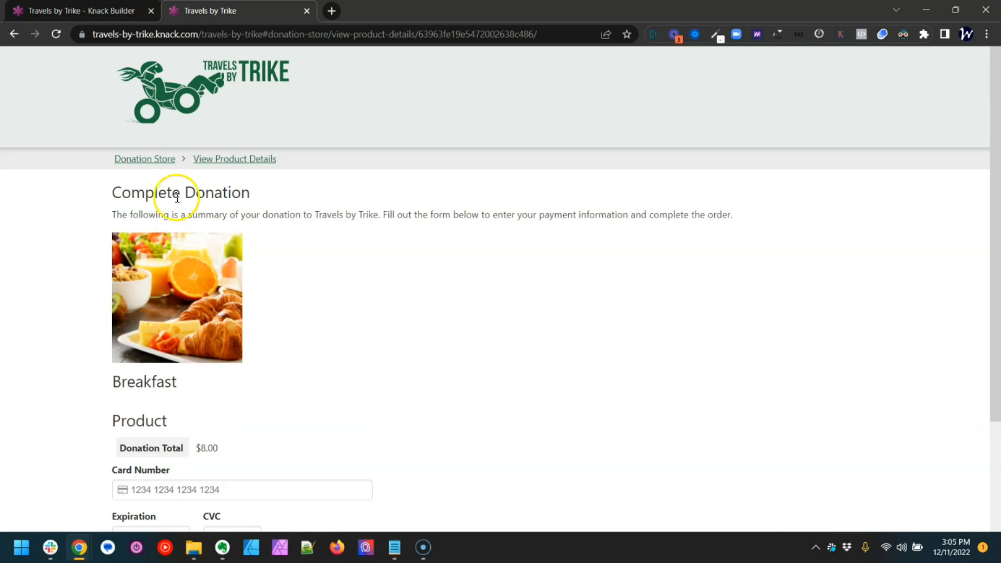
{"action": "left_click", "coordinate": [153, 95]}
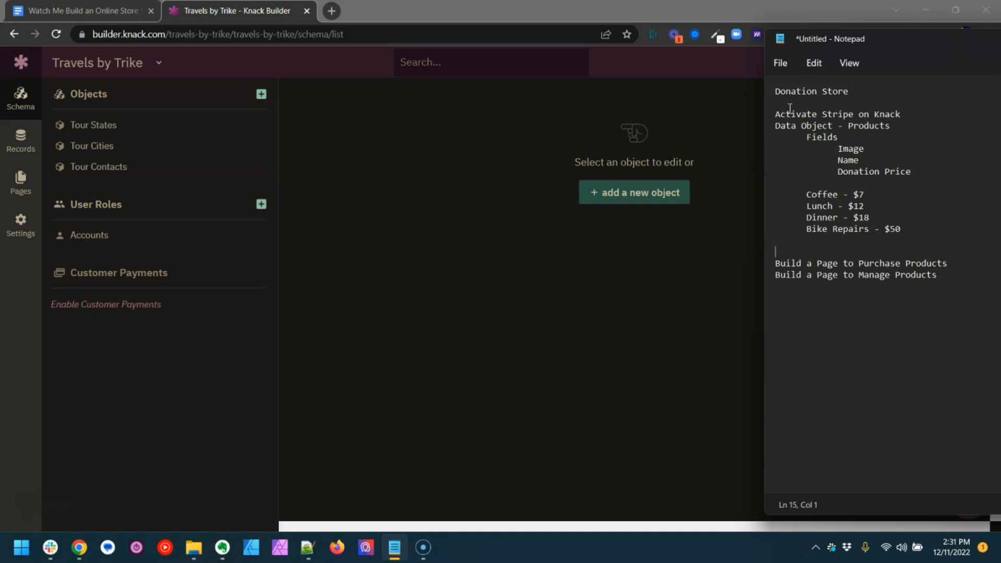
Enable e-commerce customer payments for the app and add Stripe as its payment processor.
{"action": "left_click", "coordinate": [119, 312]}
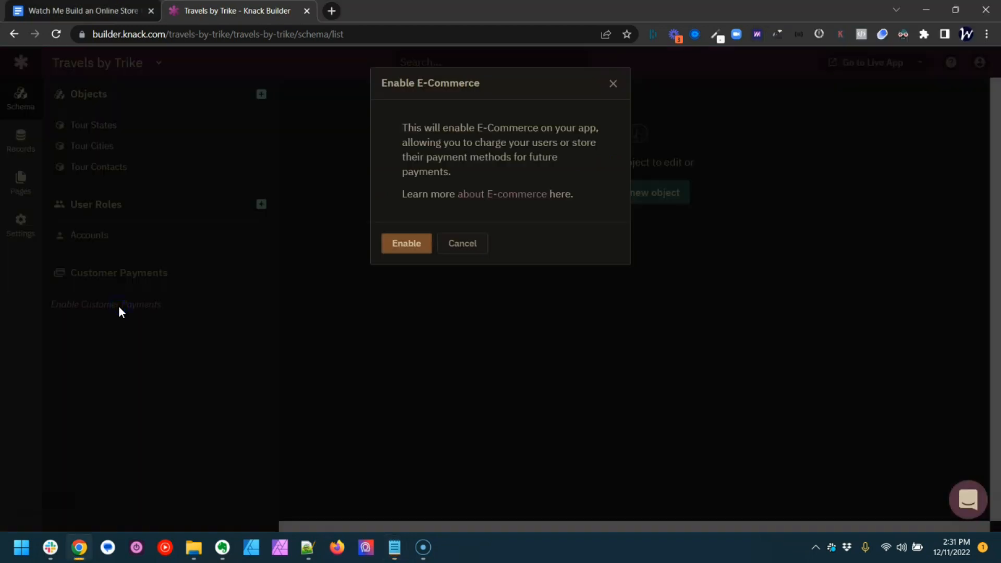
{"action": "left_click", "coordinate": [412, 243]}
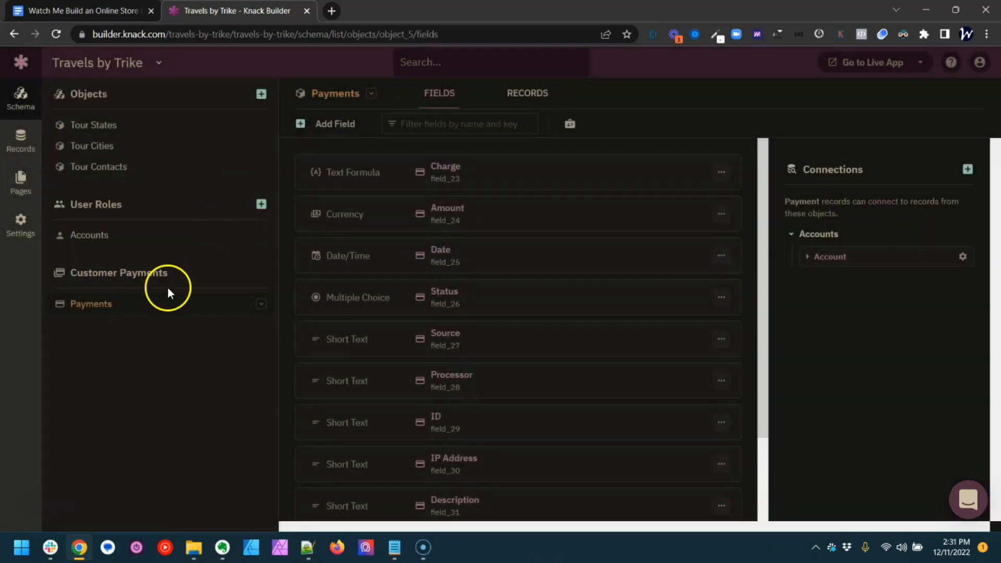
{"action": "left_click", "coordinate": [14, 233]}
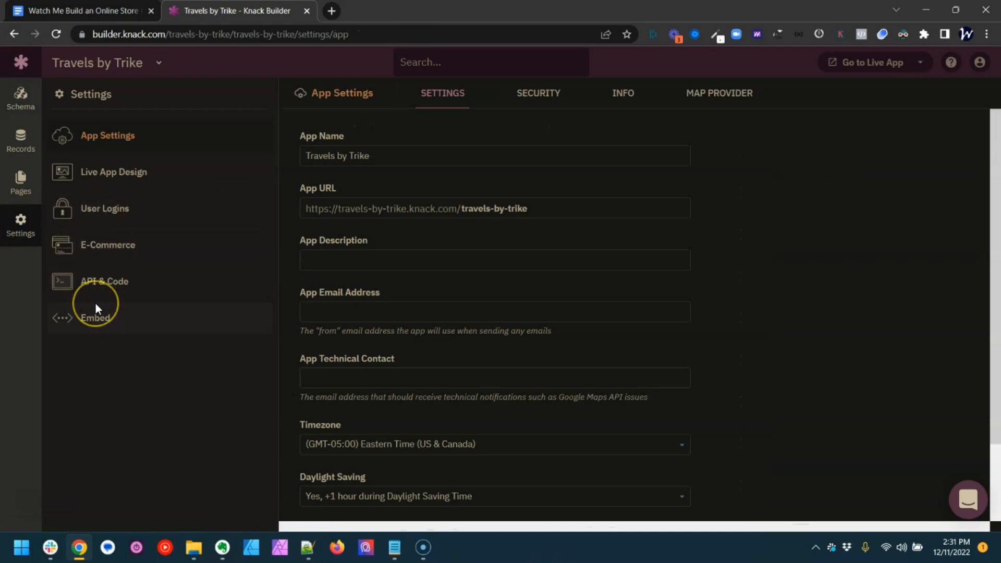
{"action": "left_click", "coordinate": [112, 253]}
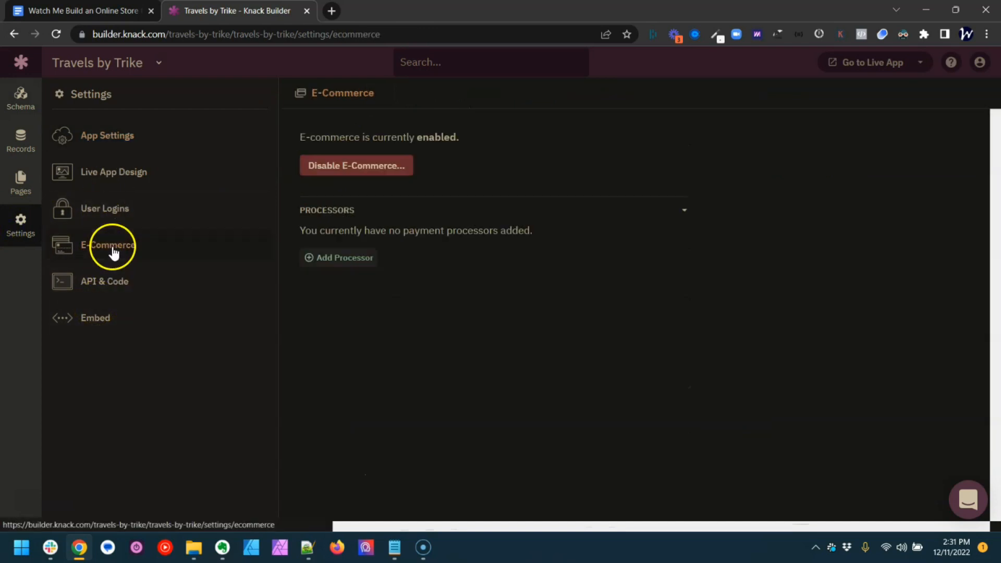
{"action": "left_click", "coordinate": [344, 258]}
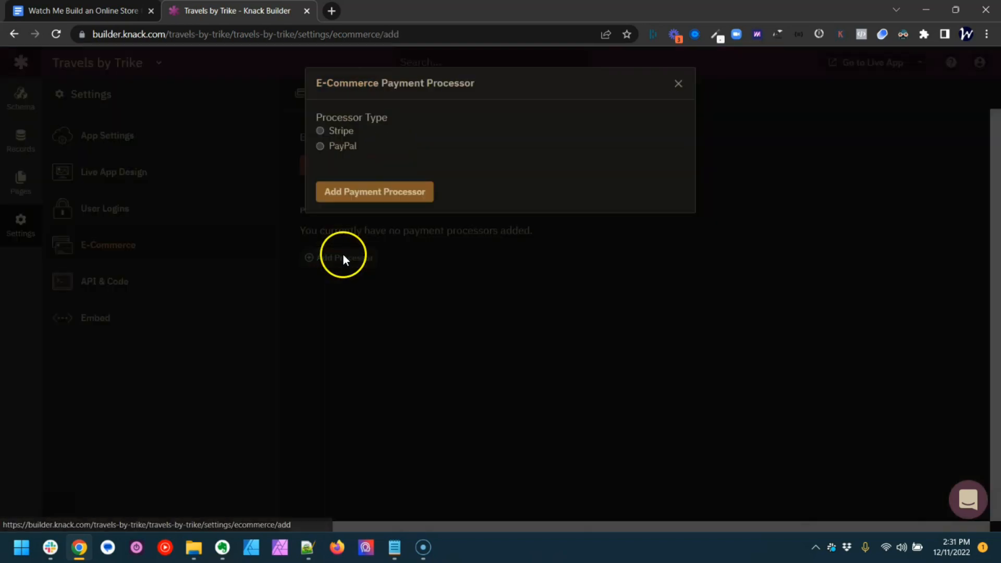
{"action": "left_click", "coordinate": [351, 131]}
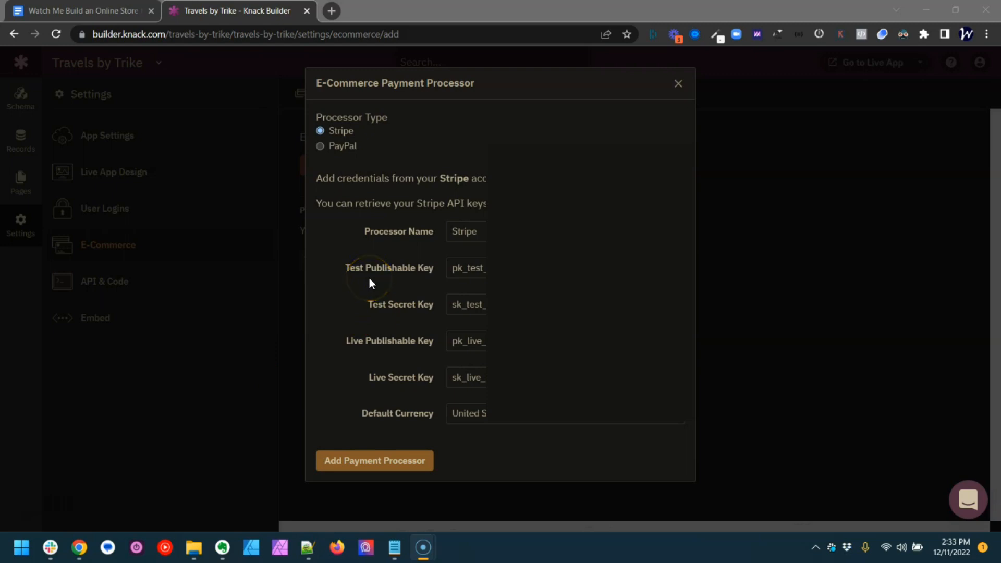
{"action": "left_click", "coordinate": [385, 288]}
{"action": "left_click", "coordinate": [454, 348]}
{"action": "left_click", "coordinate": [330, 459]}
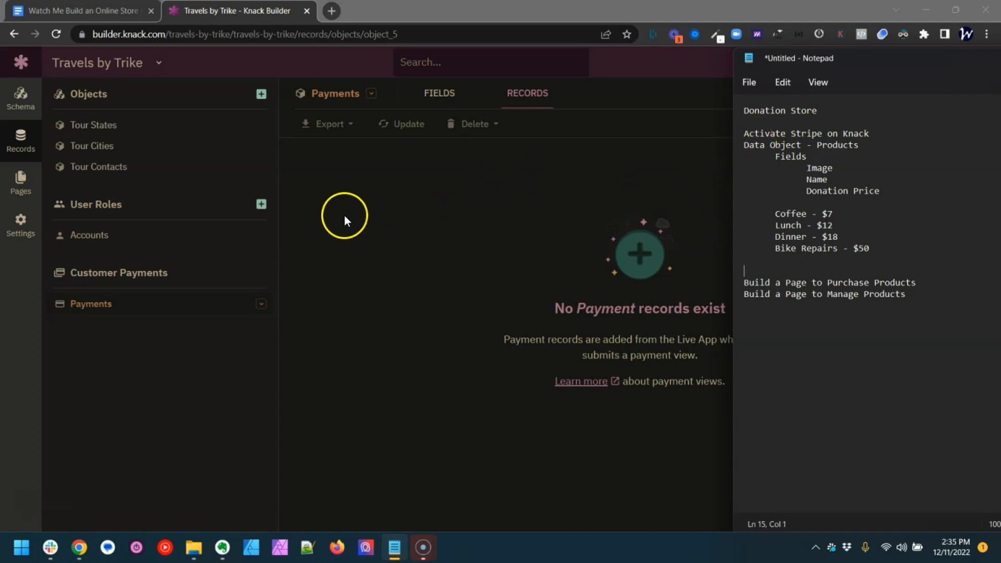
Create a new data object from scratch named Products.
{"action": "left_click", "coordinate": [262, 94]}
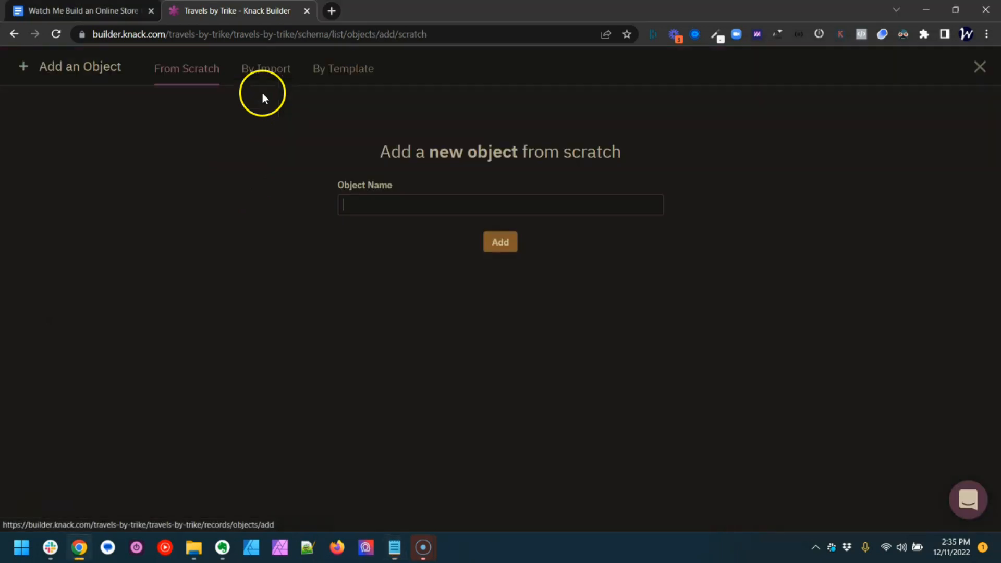
{"action": "left_click", "coordinate": [386, 200]}
{"action": "type", "text": "Products"}
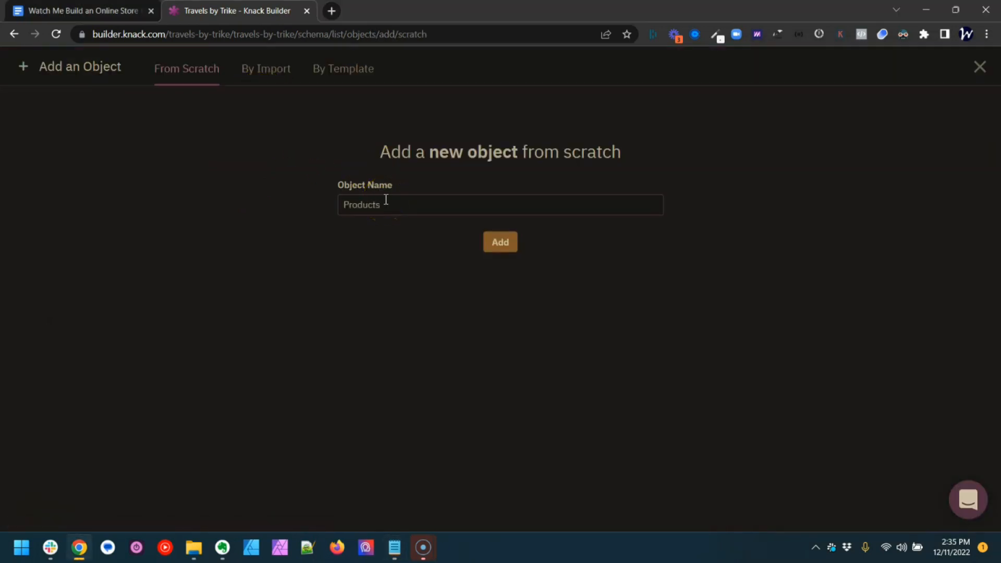
{"action": "left_click", "coordinate": [496, 250]}
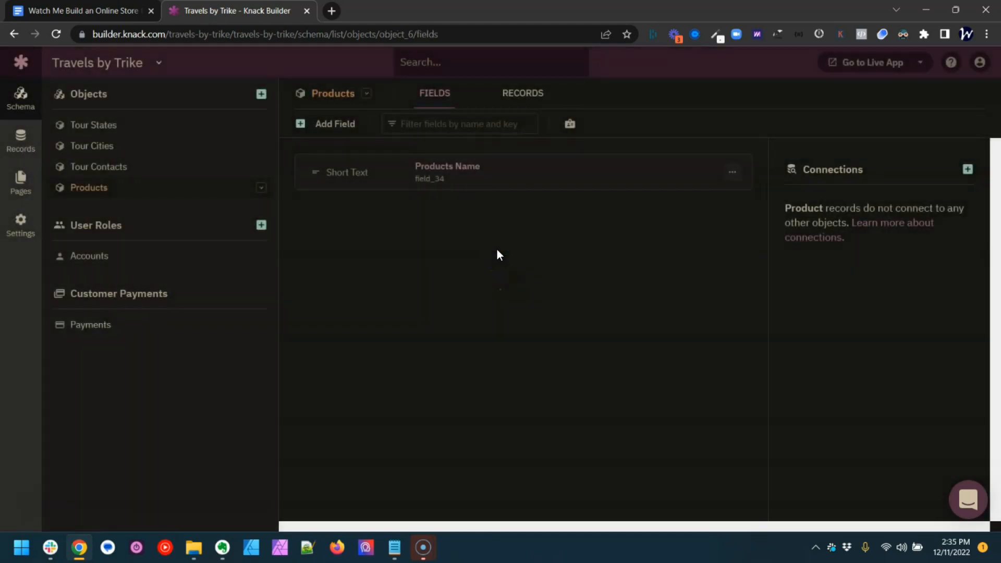
Rename the Products object's short text field to Product Name.
{"action": "left_click", "coordinate": [461, 170]}
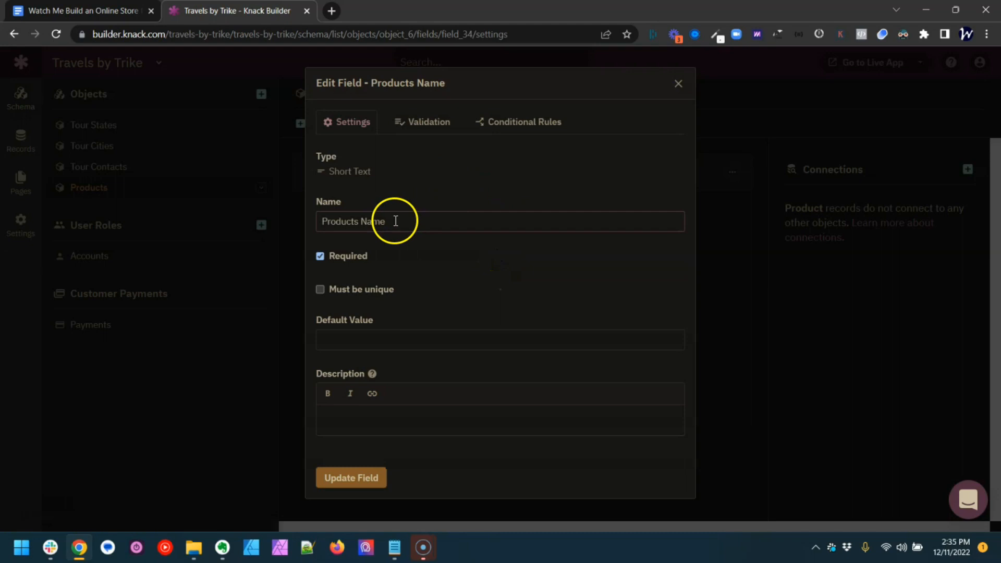
{"action": "key", "text": "Left"}
{"action": "key", "text": "Left"}
{"action": "key", "text": "Left"}
{"action": "key", "text": "Left"}
{"action": "key", "text": "Left"}
{"action": "key", "text": "BackSpace"}
{"action": "left_click", "coordinate": [336, 481]}
Set up a new image field on Products named Product Image, marked as required, with Upload image files as its source.
{"action": "key", "text": "alt+Tab"}
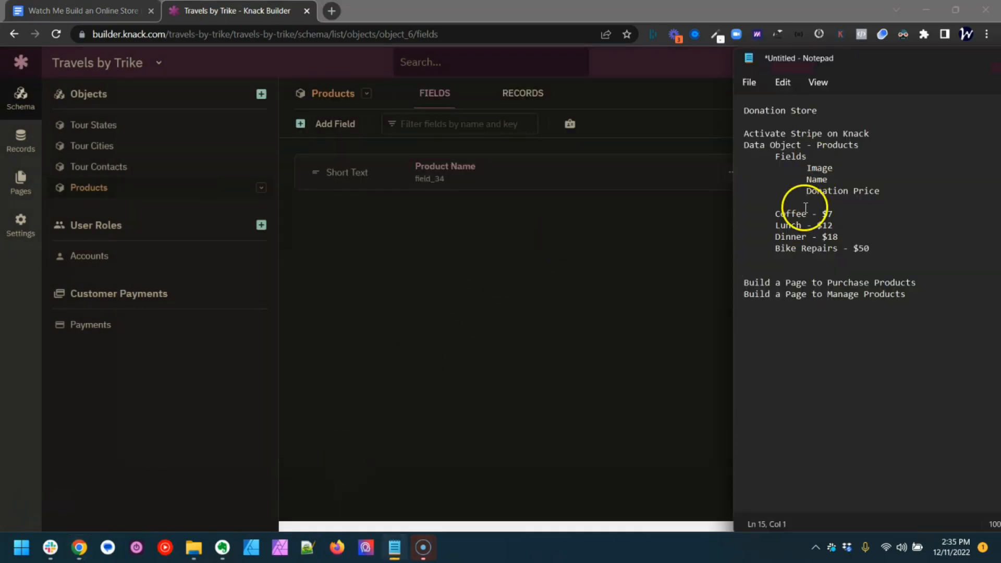
{"action": "left_click", "coordinate": [346, 269]}
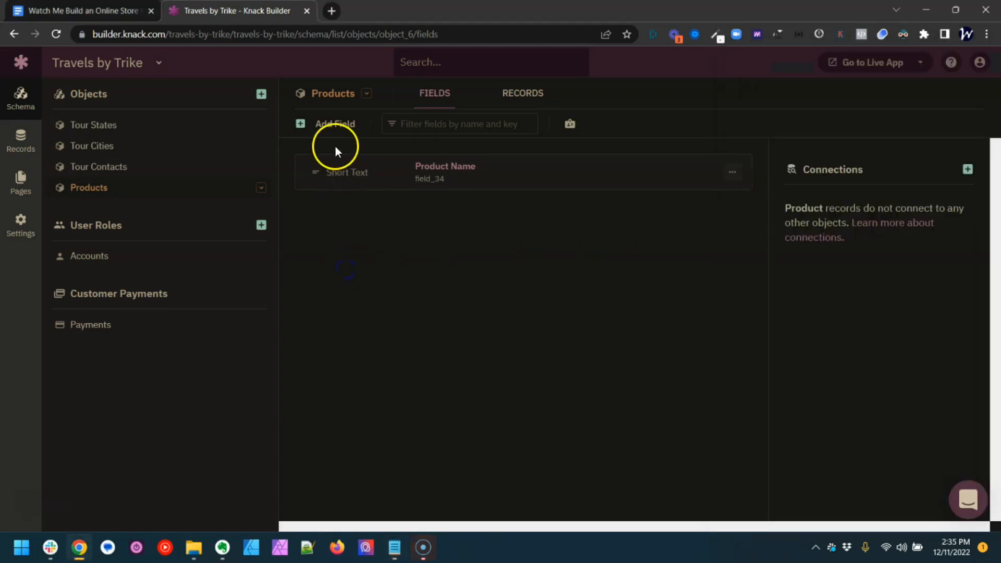
{"action": "left_click", "coordinate": [319, 124]}
{"action": "scroll", "coordinate": [254, 240], "scroll_direction": "down", "scroll_amount": 7}
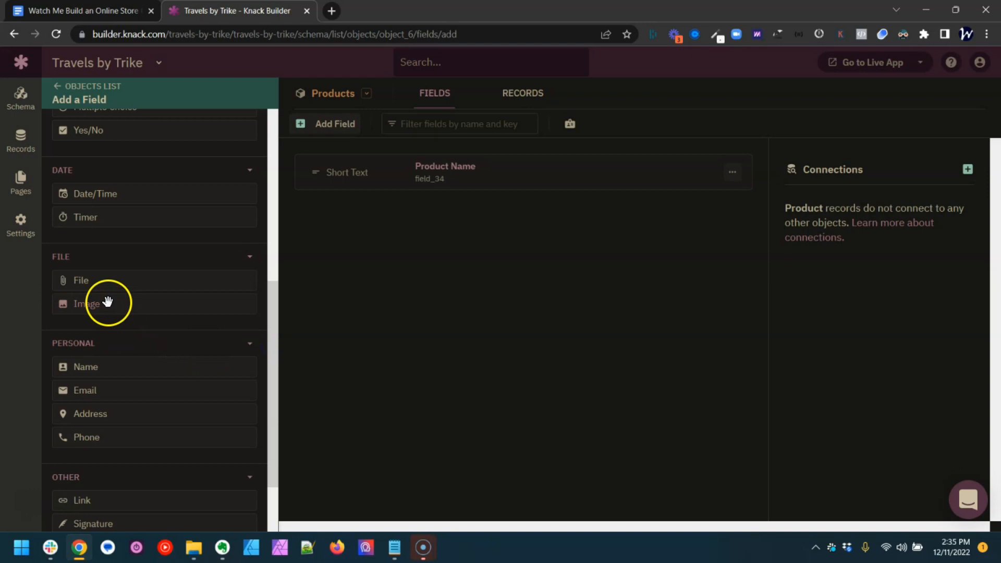
{"action": "left_click", "coordinate": [108, 305]}
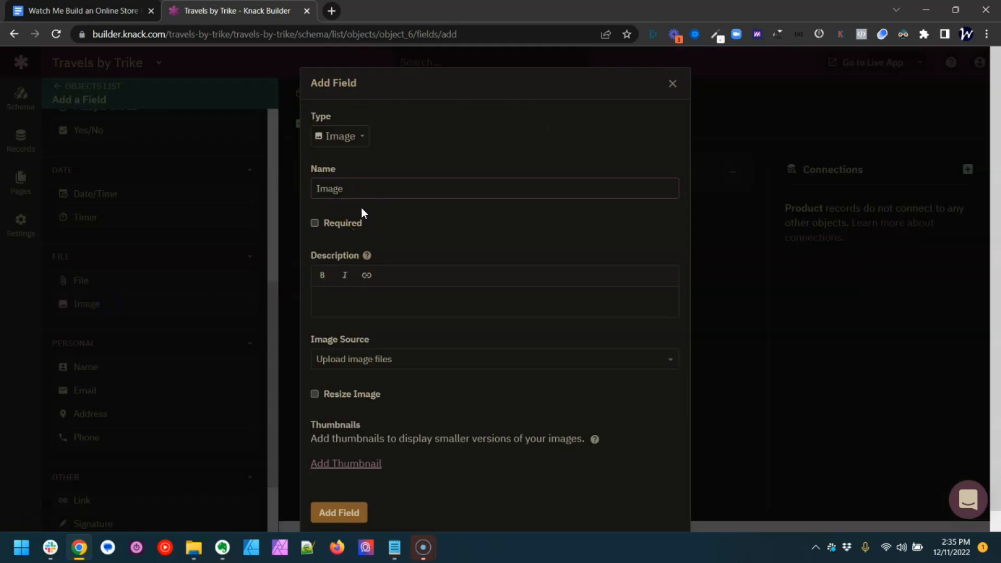
{"action": "type", "text": "Product"}
{"action": "left_click", "coordinate": [356, 220]}
{"action": "left_click", "coordinate": [374, 354]}
{"action": "left_click", "coordinate": [374, 357]}
{"action": "left_click", "coordinate": [371, 358]}
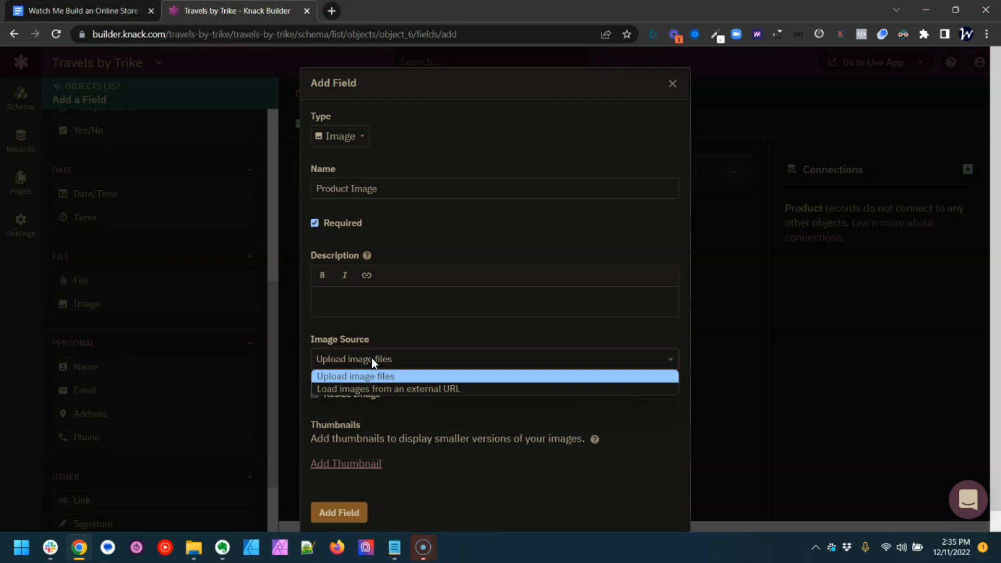
{"action": "left_click", "coordinate": [372, 360]}
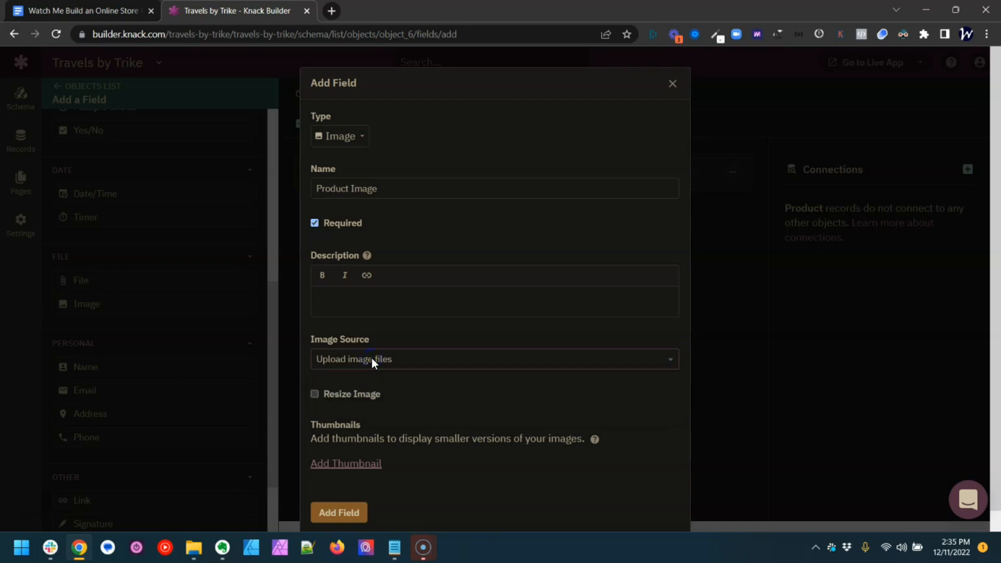
{"action": "left_click", "coordinate": [359, 396]}
{"action": "scroll", "coordinate": [390, 408], "scroll_direction": "down", "scroll_amount": 2}
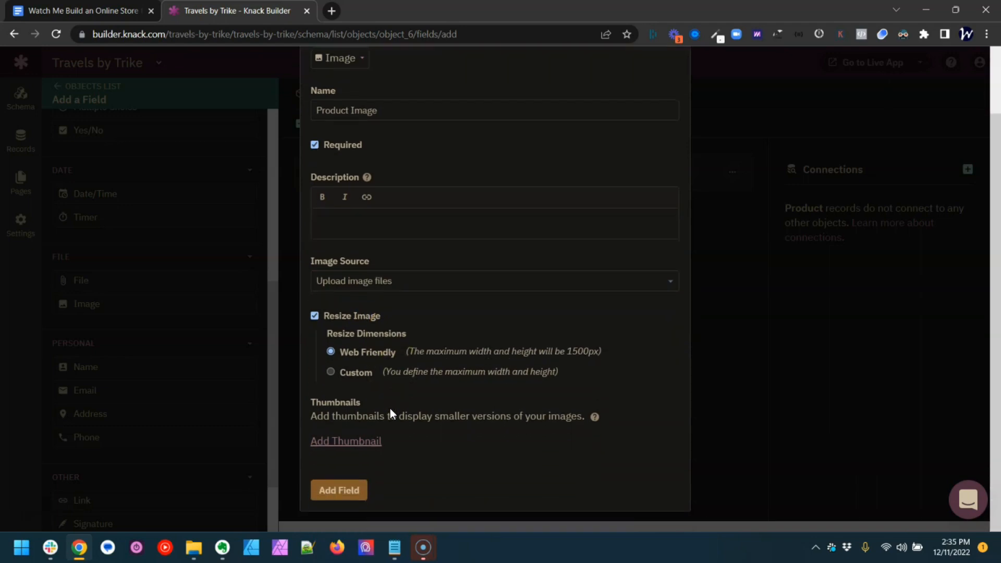
{"action": "left_click", "coordinate": [430, 359]}
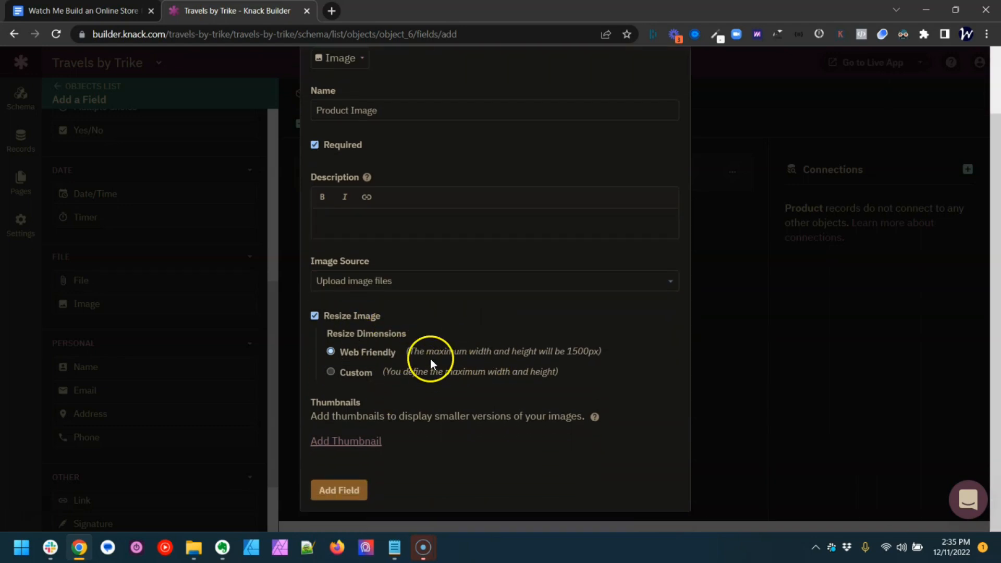
{"action": "left_click", "coordinate": [374, 323]}
Leave image resizing off for the Product Image field and add a thumbnail resized to a square with a 100 px side length.
{"action": "left_click", "coordinate": [376, 442]}
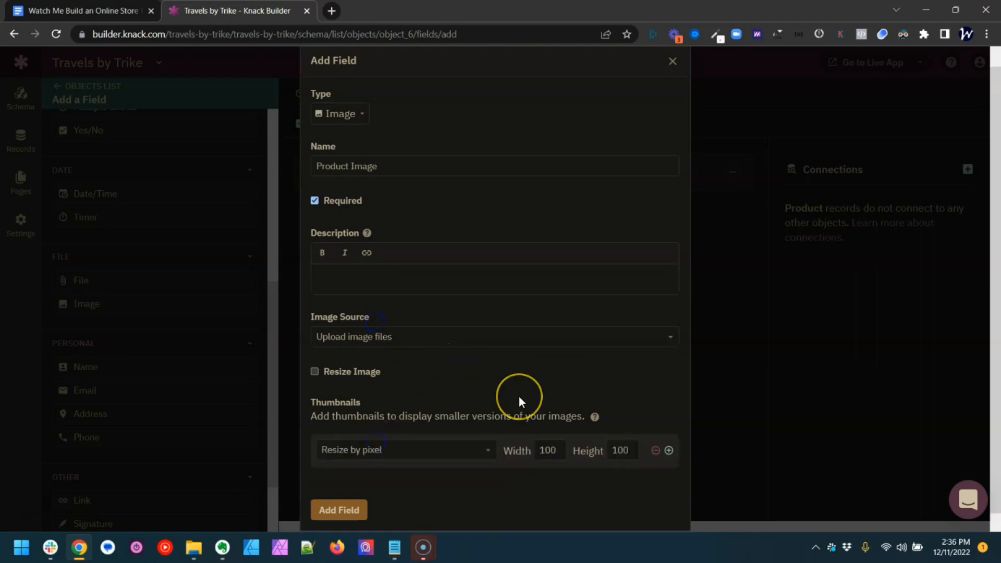
{"action": "scroll", "coordinate": [516, 396], "scroll_direction": "down", "scroll_amount": 1}
{"action": "left_click", "coordinate": [364, 352]}
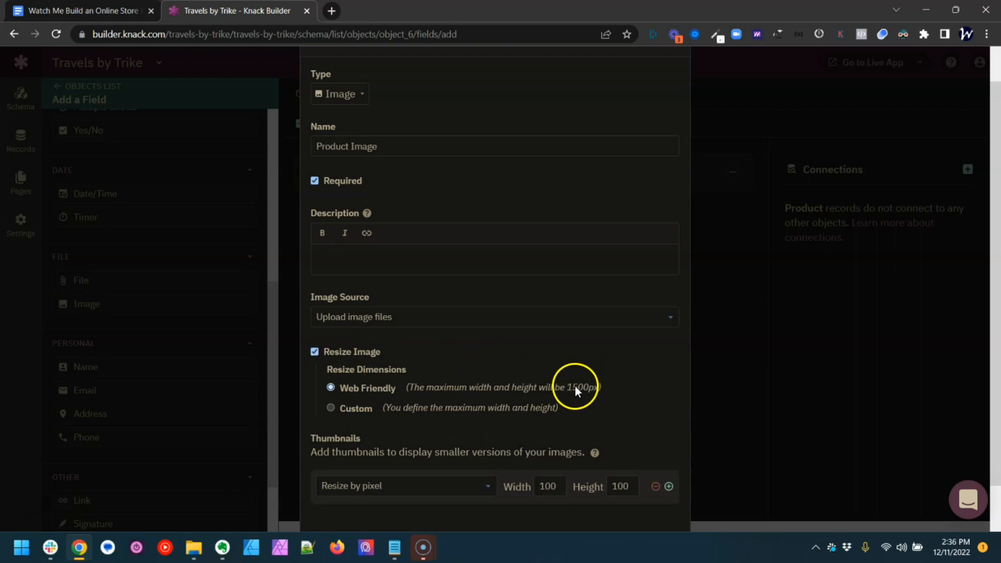
{"action": "left_click", "coordinate": [356, 353]}
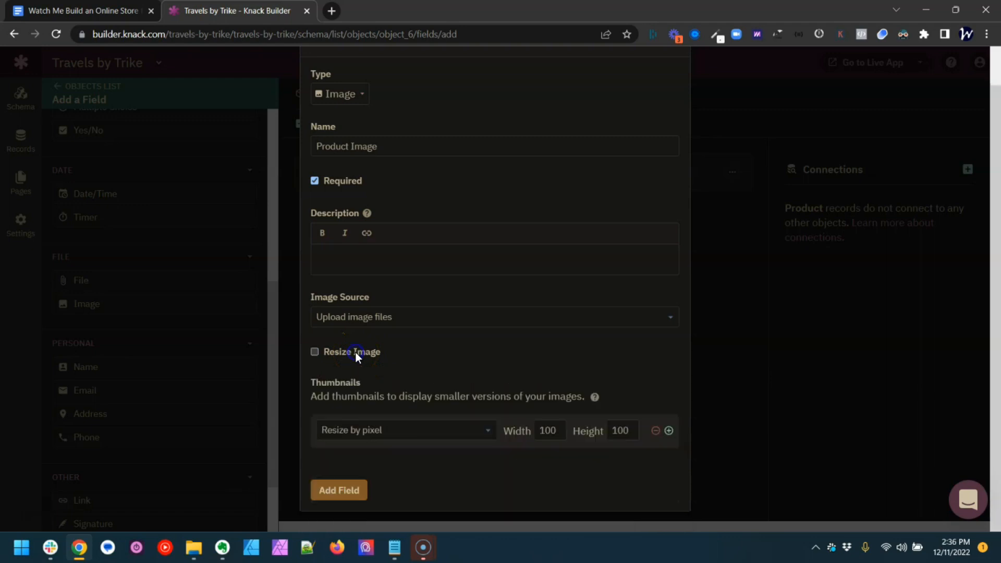
{"action": "left_click", "coordinate": [400, 428]}
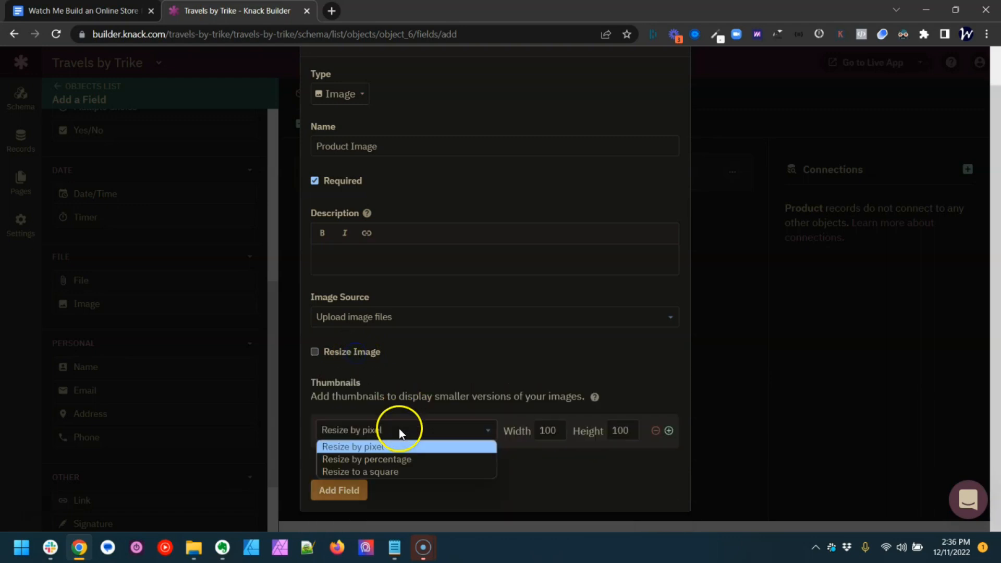
{"action": "left_click", "coordinate": [377, 471]}
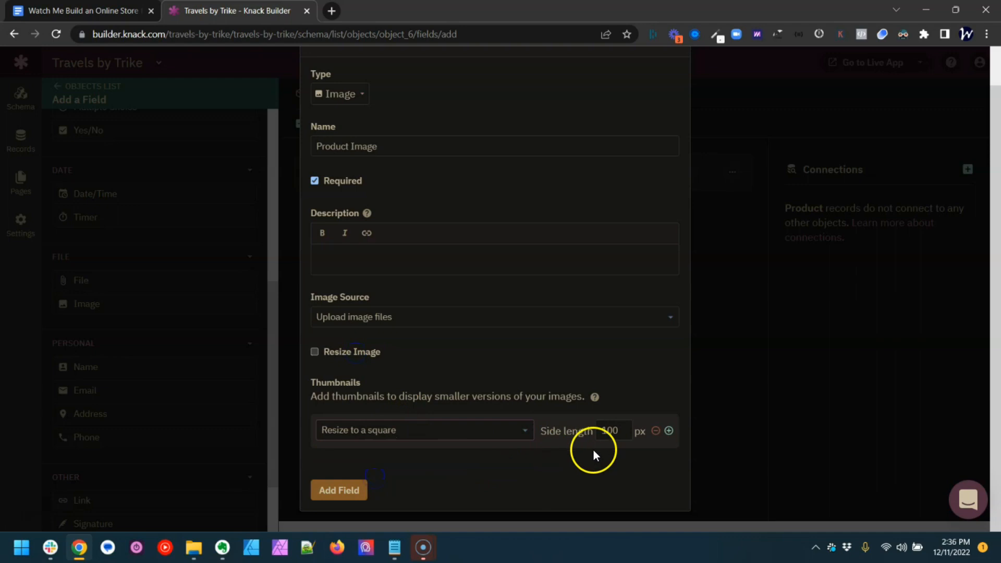
{"action": "double_click", "coordinate": [609, 432]}
Add two more thumbnails to the Product Image field and resize the second one to a square with a 200 px side length.
{"action": "left_click", "coordinate": [670, 432]}
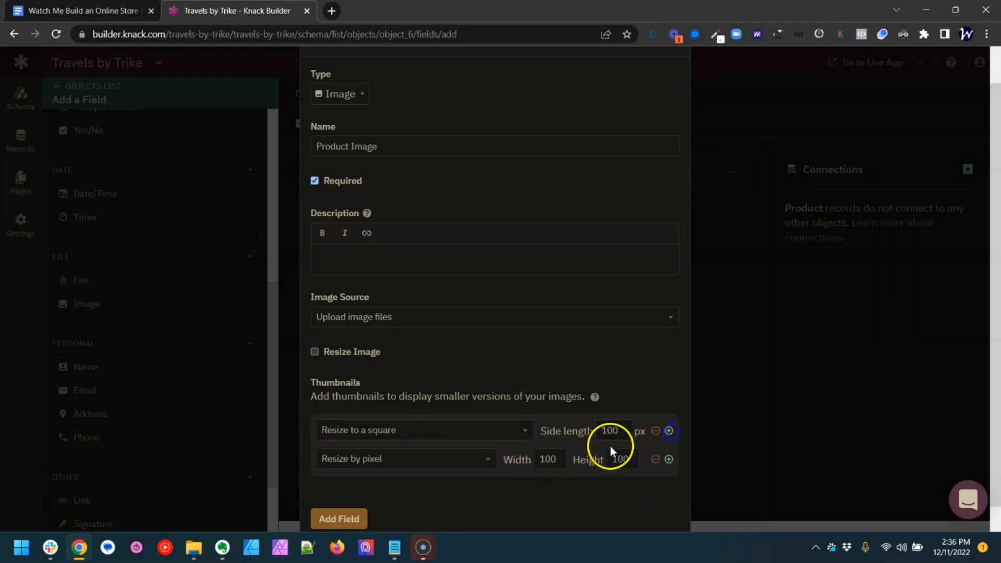
{"action": "left_click", "coordinate": [670, 460]}
{"action": "left_click", "coordinate": [422, 461]}
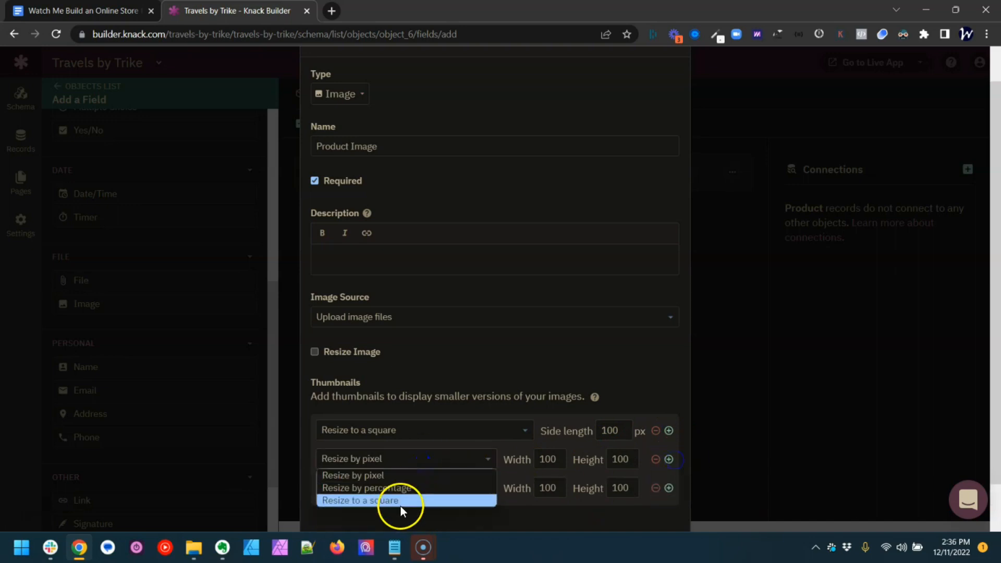
{"action": "left_click", "coordinate": [401, 501]}
{"action": "double_click", "coordinate": [606, 460]}
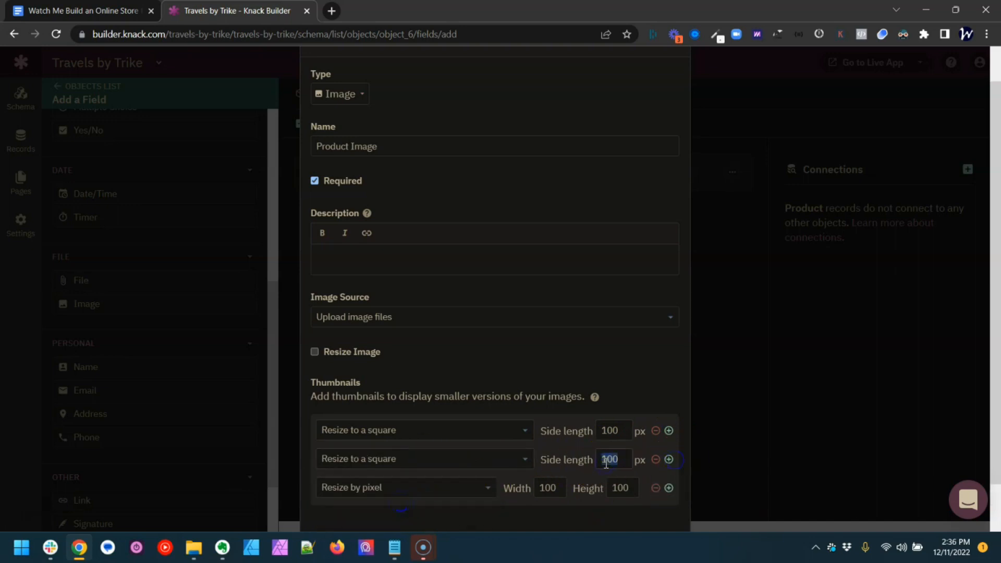
{"action": "type", "text": "200"}
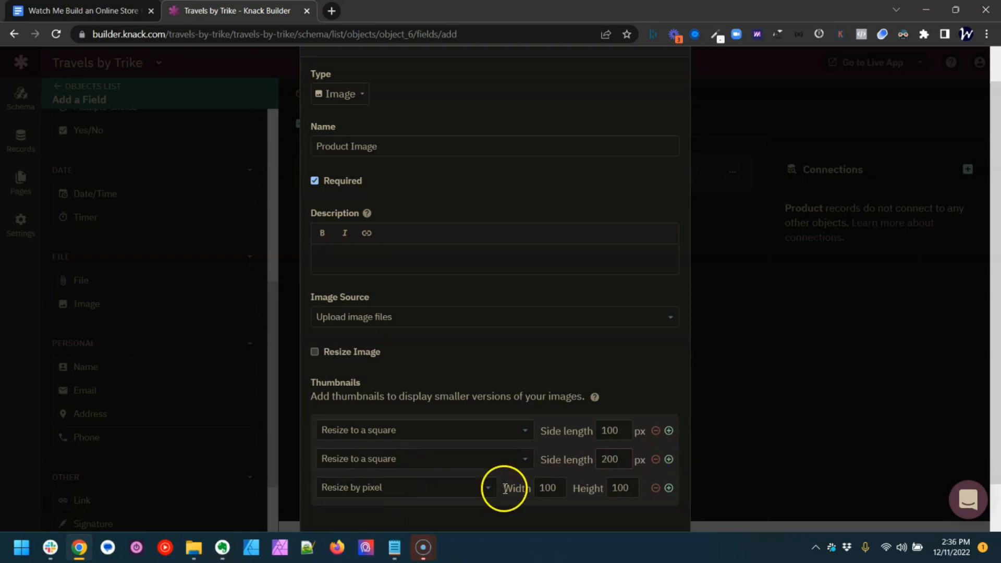
Resize the third thumbnail to a square with a 300 px side length and add the Product Image field to Products.
{"action": "left_click", "coordinate": [475, 488]}
{"action": "left_click", "coordinate": [455, 473]}
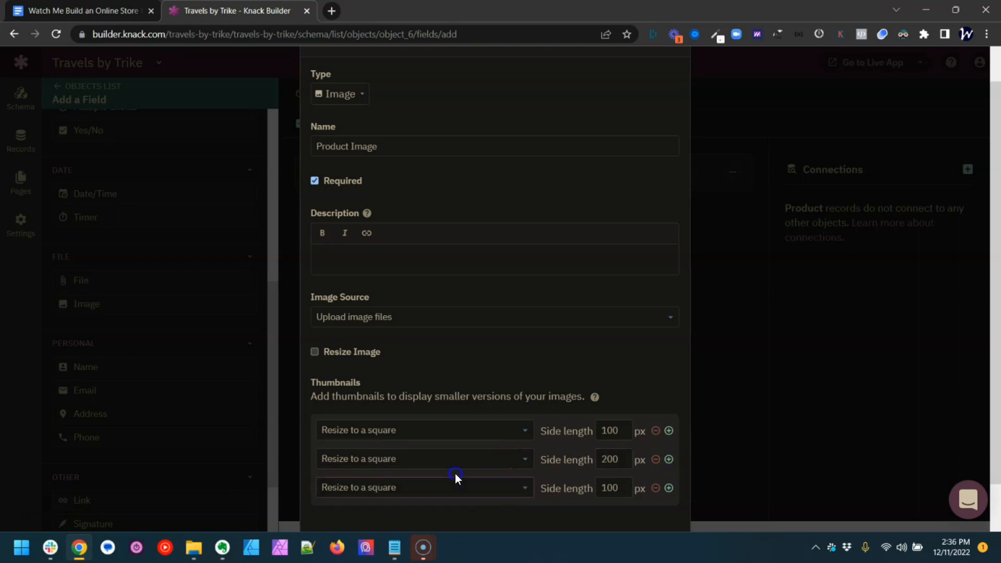
{"action": "double_click", "coordinate": [626, 493]}
{"action": "type", "text": "300"}
{"action": "scroll", "coordinate": [656, 392], "scroll_direction": "down", "scroll_amount": 2}
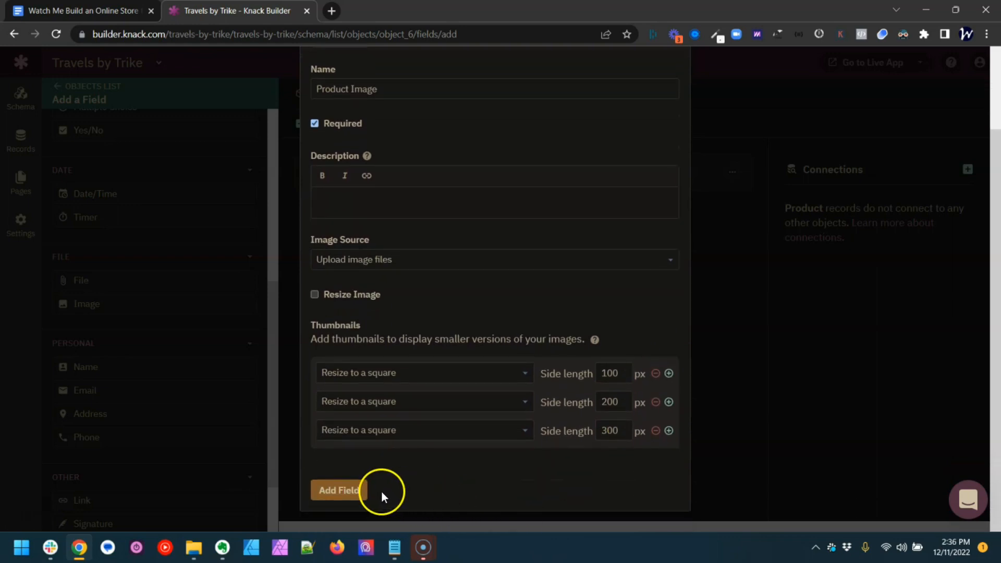
{"action": "left_click", "coordinate": [364, 495]}
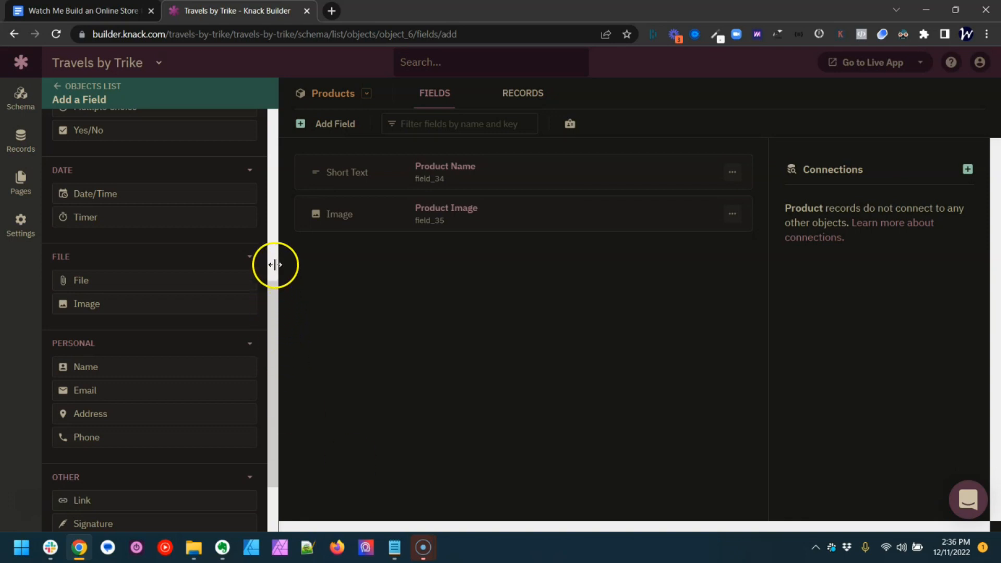
Add a required currency field named Donation Amount to Products, using the $ format.
{"action": "left_click_drag", "start_coordinate": [272, 264], "coordinate": [276, 208]}
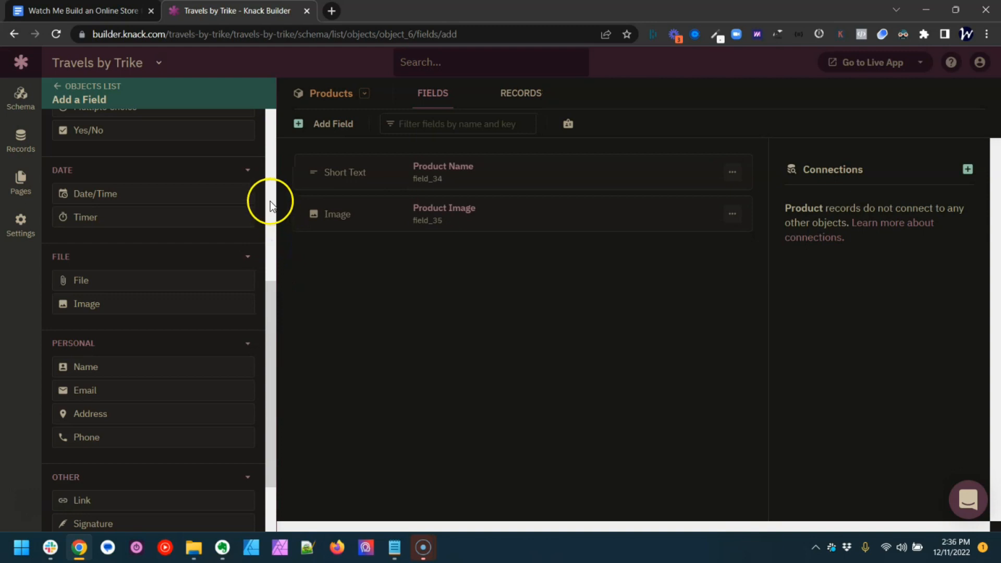
{"action": "scroll", "coordinate": [270, 202], "scroll_direction": "up", "scroll_amount": 7}
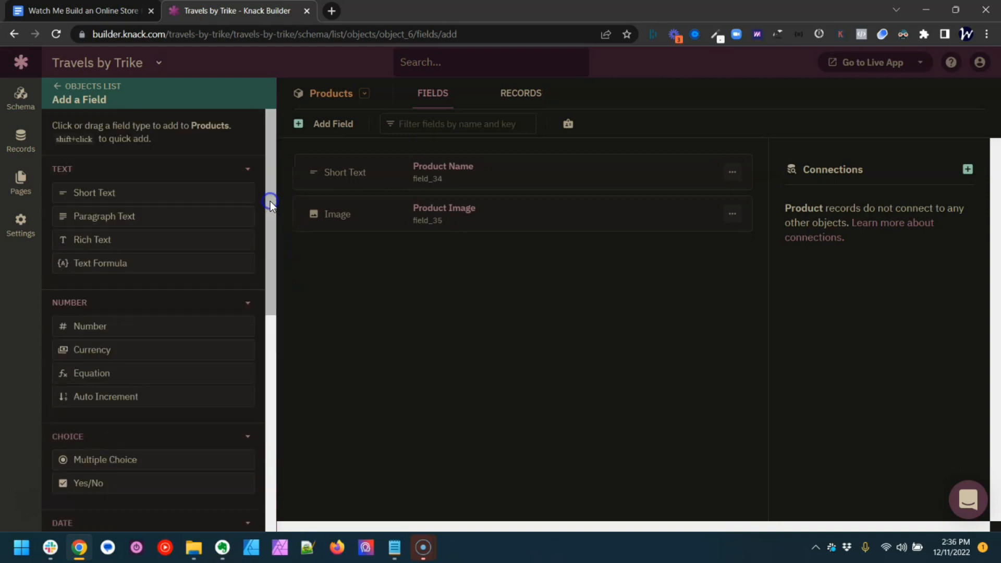
{"action": "left_click", "coordinate": [145, 351]}
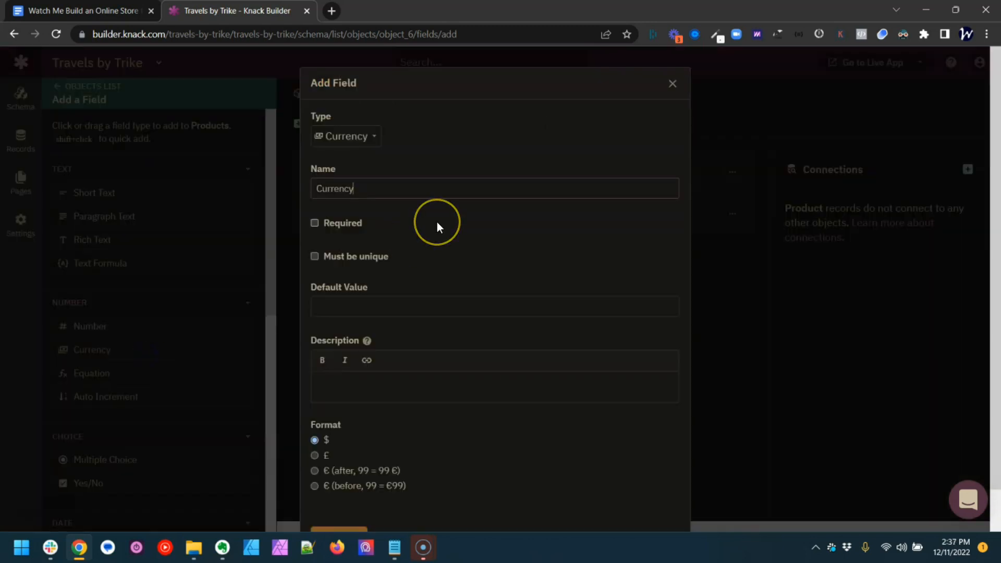
{"action": "type", "text": "Don"}
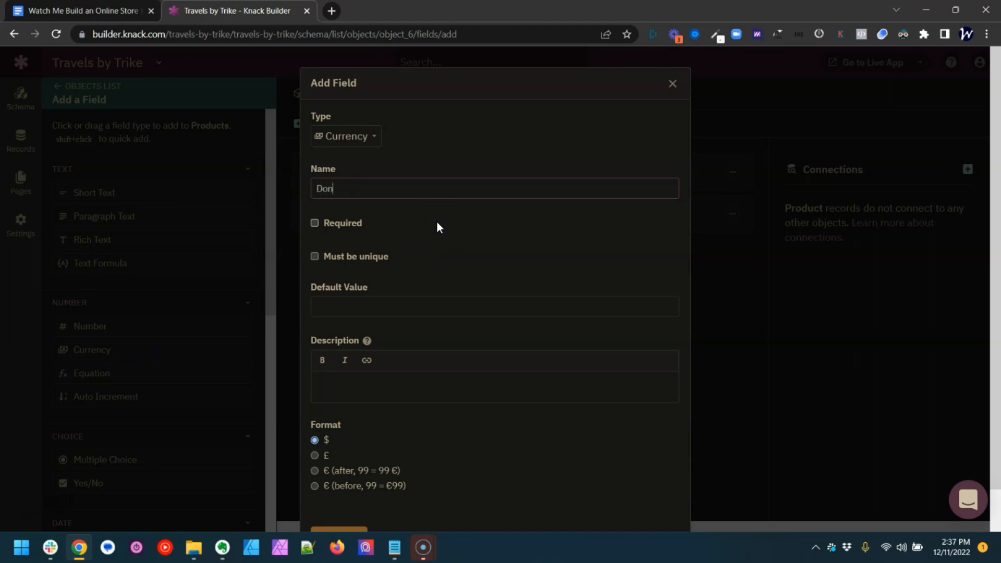
{"action": "type", "text": "ation Amount"}
{"action": "left_click", "coordinate": [437, 222]}
{"action": "left_click", "coordinate": [399, 450]}
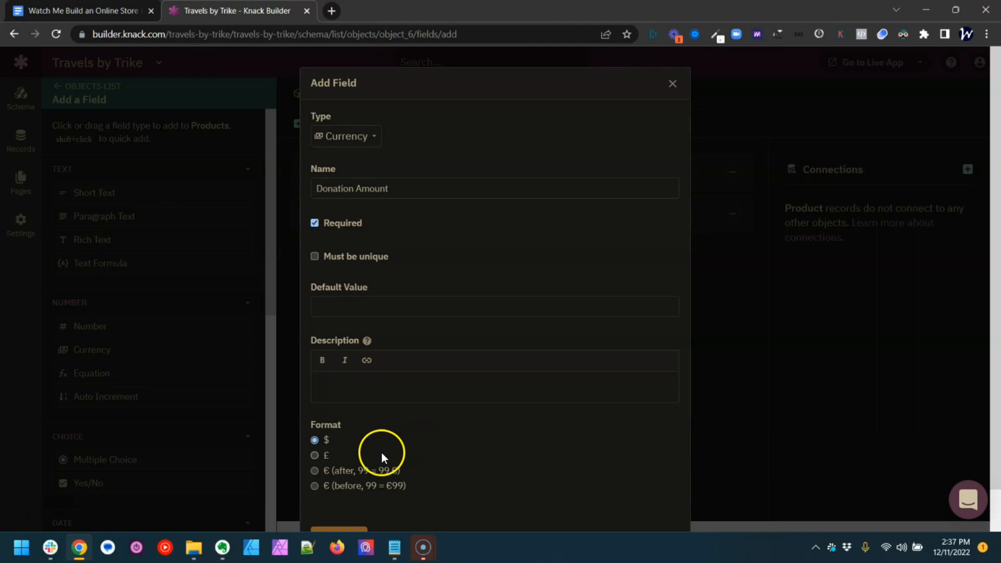
{"action": "left_click", "coordinate": [364, 531]}
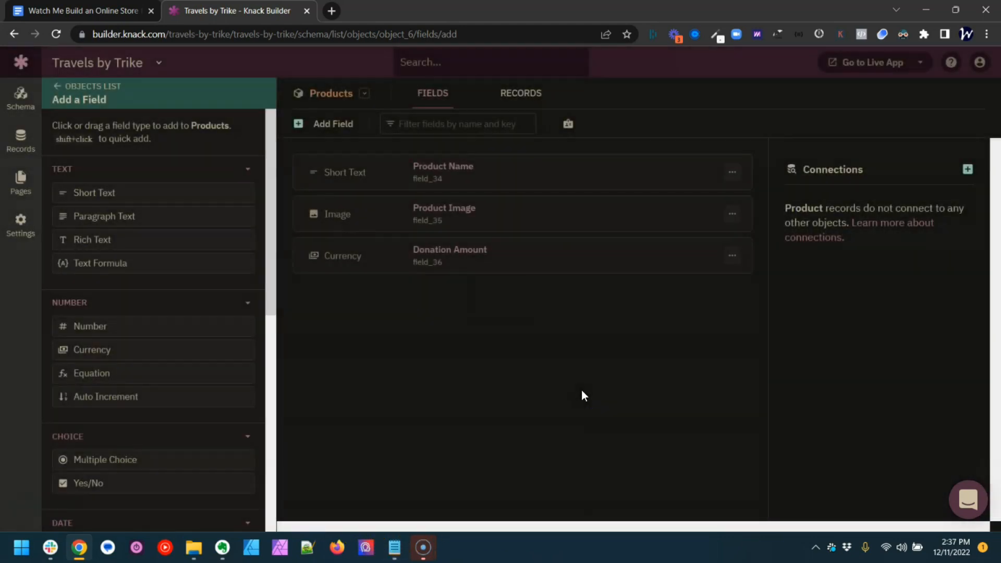
Open the Products records and add one named Bike Repairs with the image bike repairs.png and a donation amount of 50.
{"action": "key", "text": "F11"}
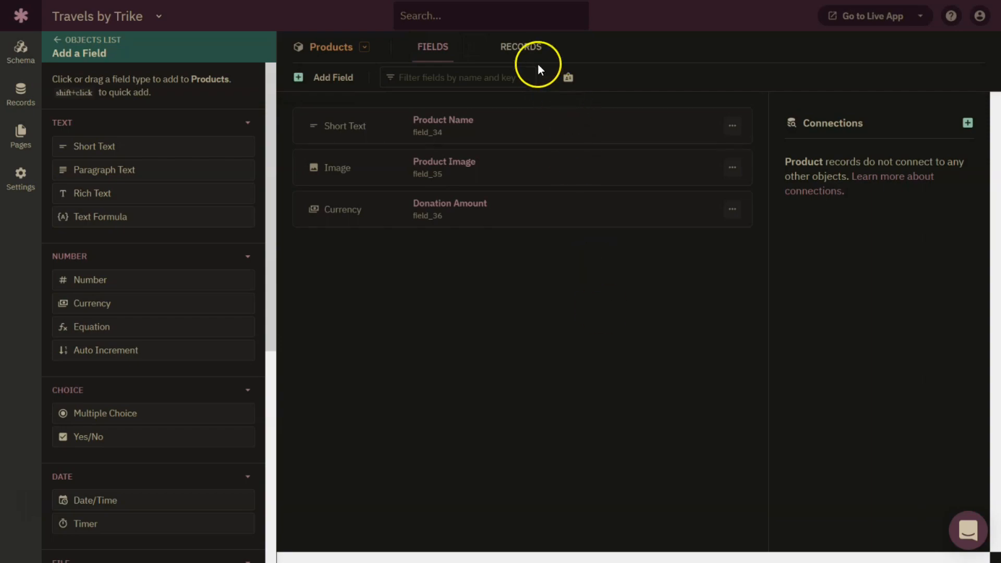
{"action": "left_click", "coordinate": [527, 44]}
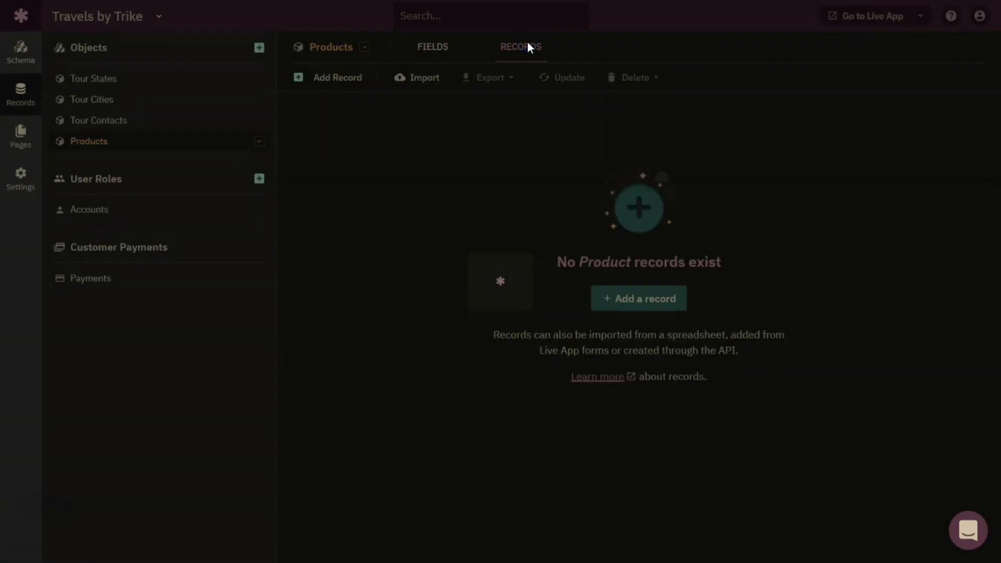
{"action": "key", "text": "alt+Tab"}
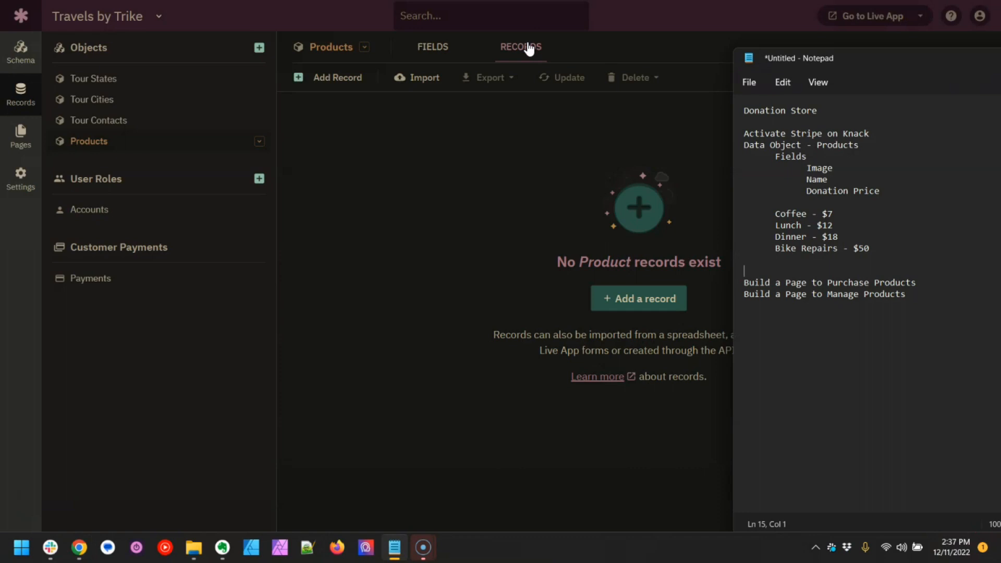
{"action": "key", "text": "alt+Tab"}
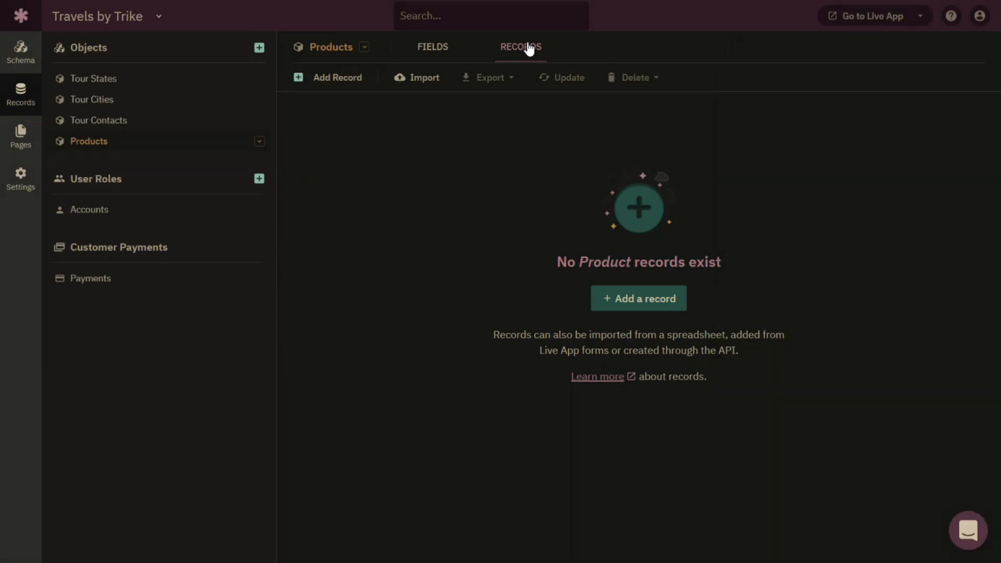
{"action": "left_click", "coordinate": [642, 301]}
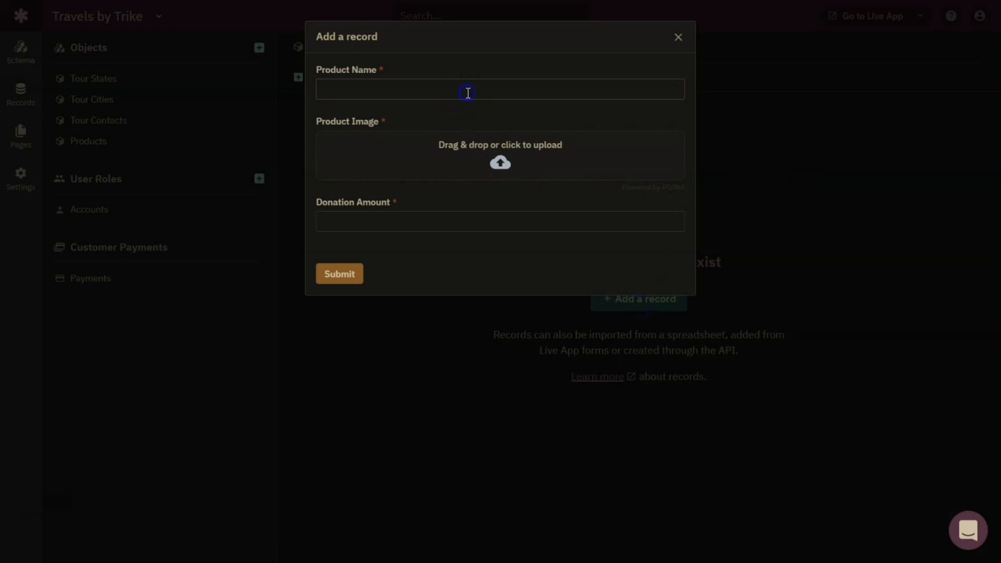
{"action": "type", "text": "Bike Repairs"}
{"action": "left_click_drag", "start_coordinate": [834, 198], "coordinate": [612, 167]}
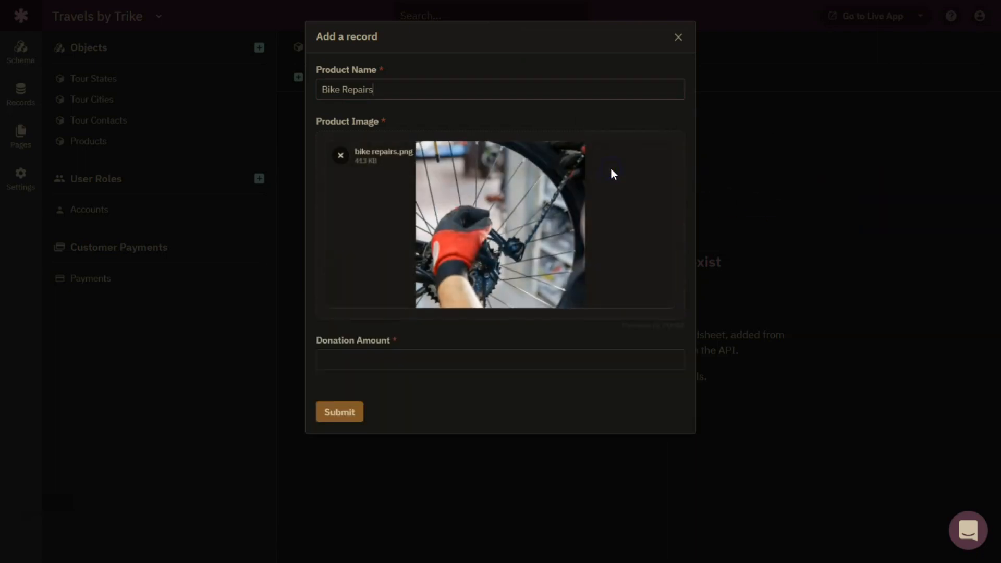
{"action": "left_click", "coordinate": [383, 357]}
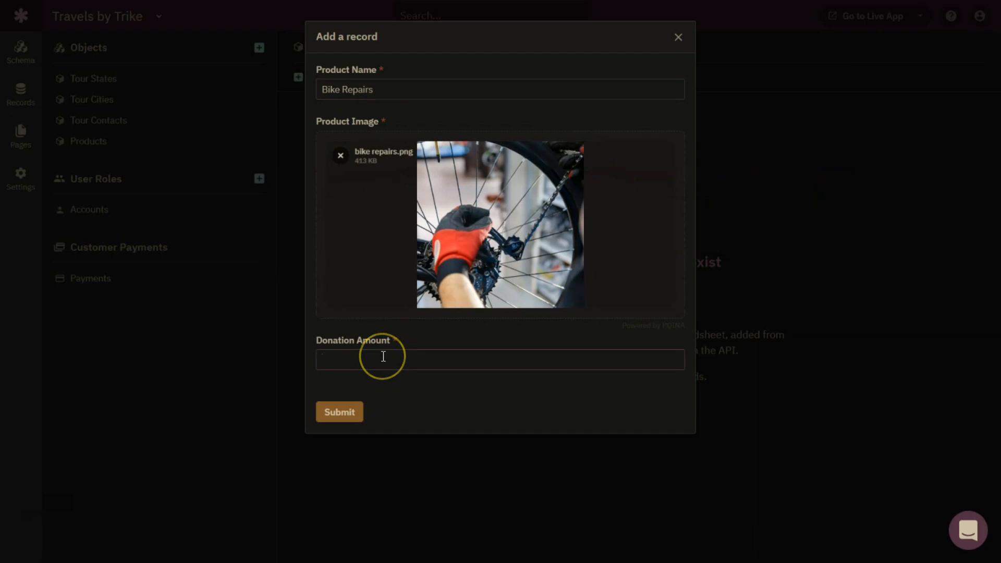
{"action": "type", "text": "50"}
{"action": "left_click", "coordinate": [331, 413]}
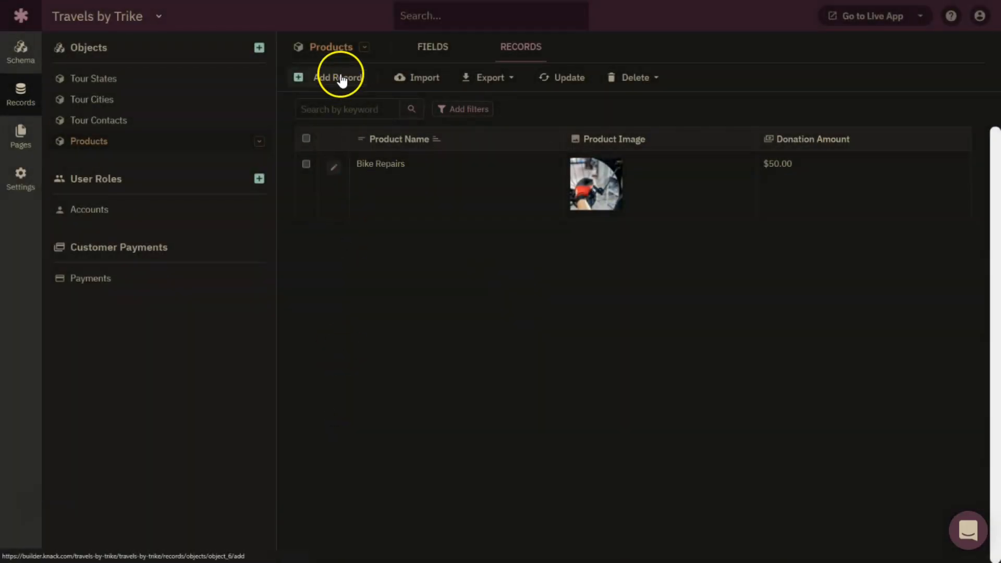
Start a new Products record named Coffee and attach breakfast.png from the store images folder as its product image.
{"action": "left_click", "coordinate": [340, 79]}
{"action": "left_click", "coordinate": [399, 83]}
{"action": "type", "text": "Coffee"}
{"action": "left_click", "coordinate": [953, 223]}
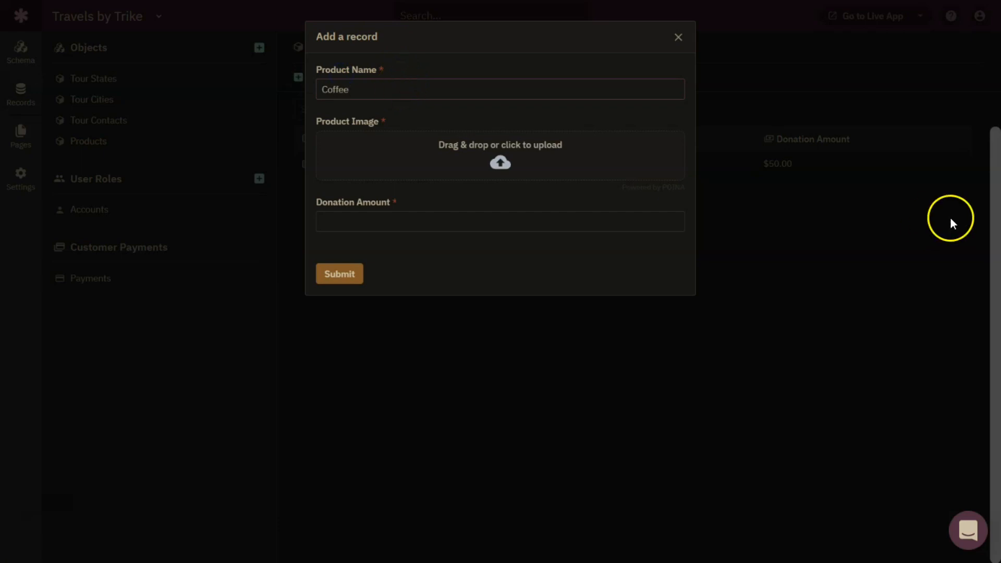
{"action": "left_click_drag", "start_coordinate": [1000, 211], "coordinate": [499, 258]}
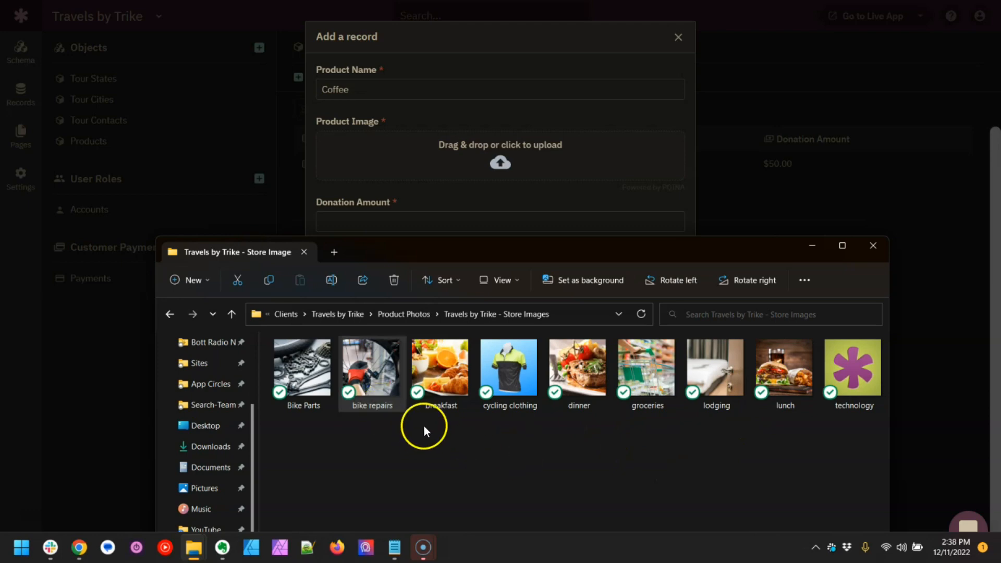
{"action": "left_click_drag", "start_coordinate": [453, 379], "coordinate": [476, 156]}
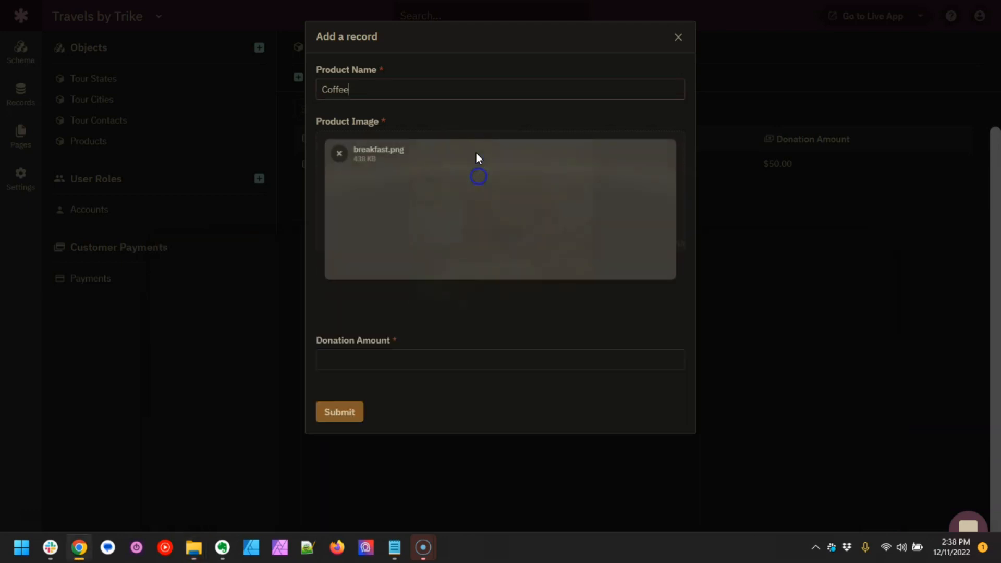
Change the new record's product name to Breakfast and submit it with a donation amount of 8.
{"action": "double_click", "coordinate": [479, 84]}
{"action": "type", "text": "Breakfas"}
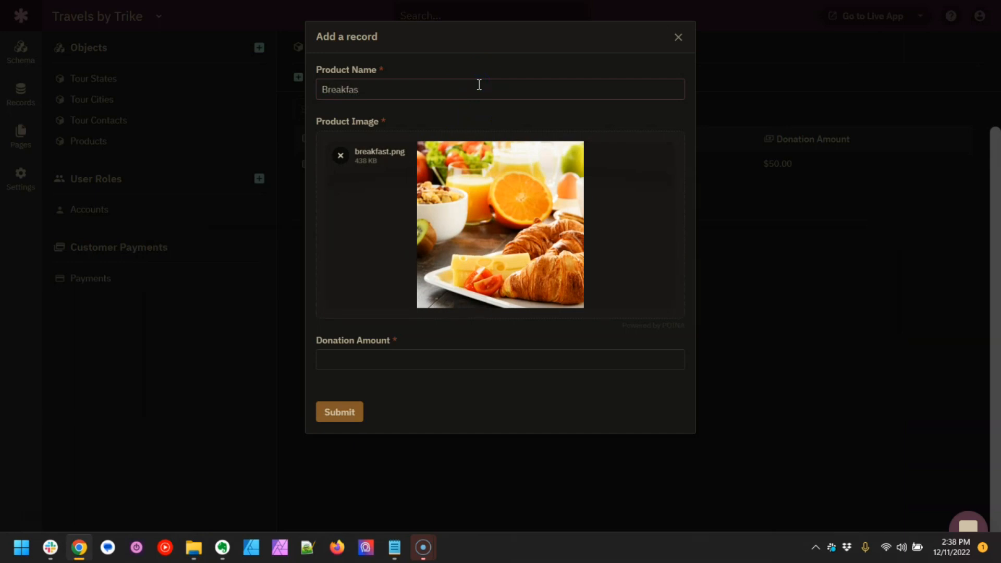
{"action": "type", "text": "t"}
{"action": "key", "text": "alt+Tab"}
{"action": "key", "text": "Tab"}
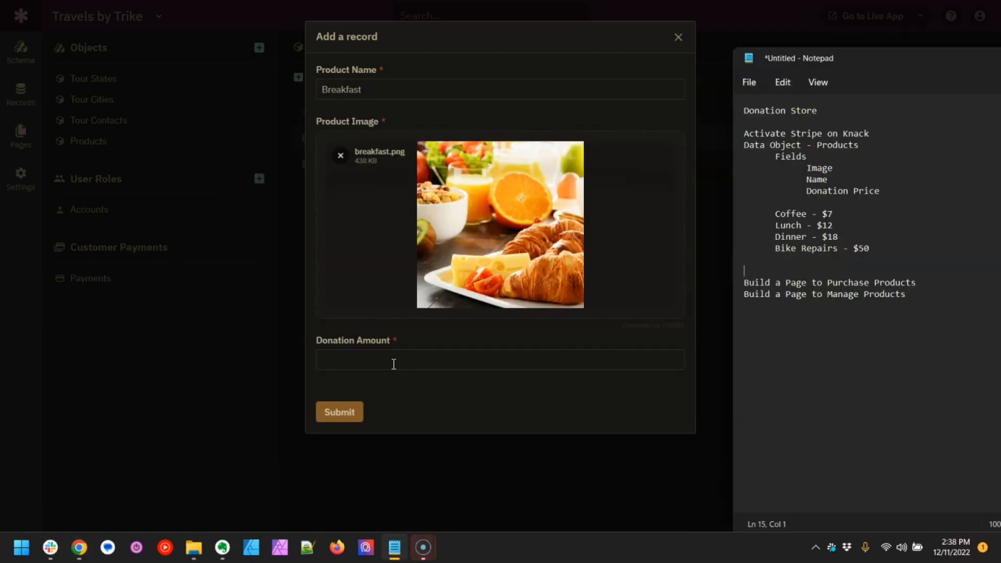
{"action": "key", "text": "alt"}
{"action": "left_click", "coordinate": [394, 357]}
{"action": "type", "text": "5"}
{"action": "key", "text": "BackSpace"}
{"action": "type", "text": "8"}
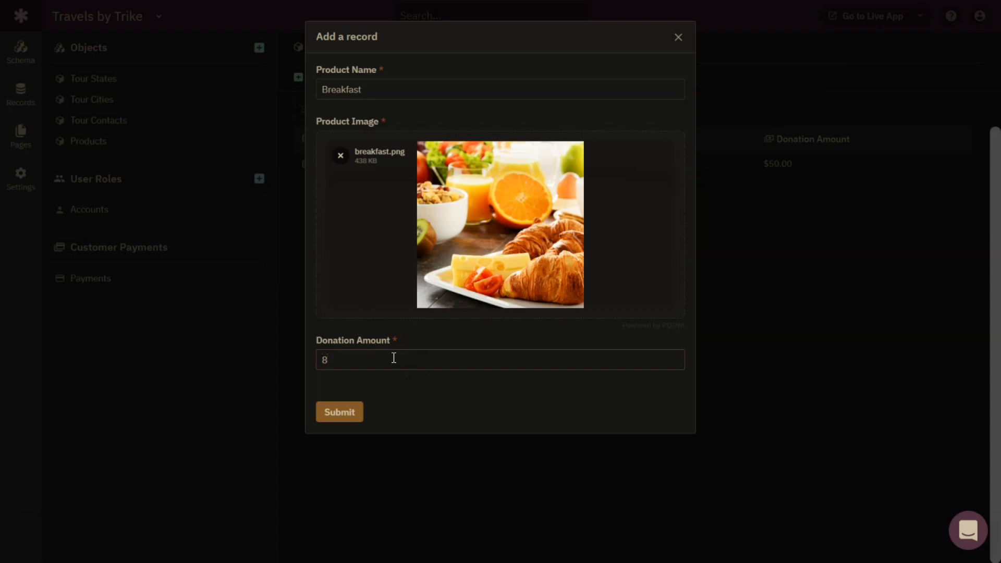
{"action": "left_click", "coordinate": [340, 412]}
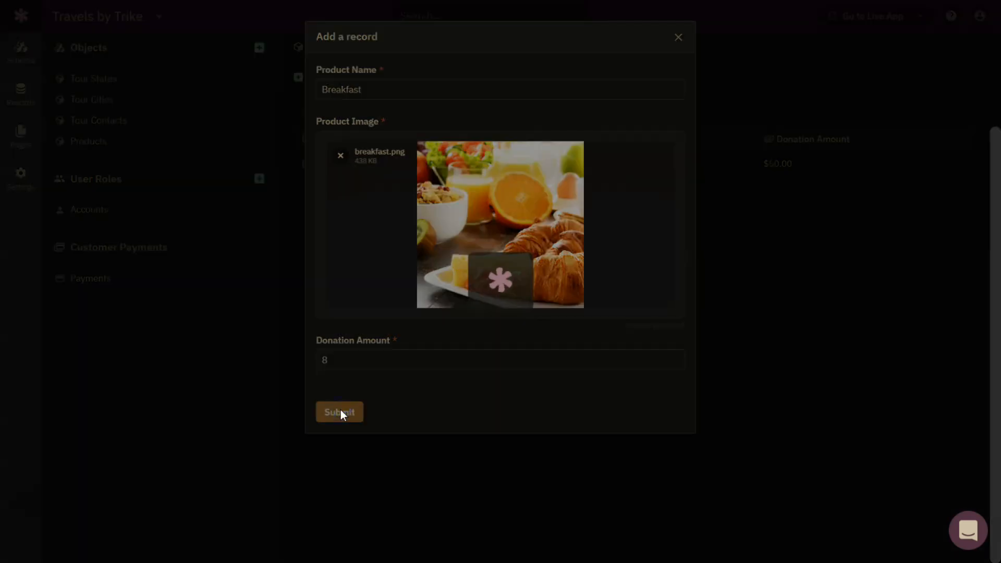
{"action": "left_click", "coordinate": [341, 412]}
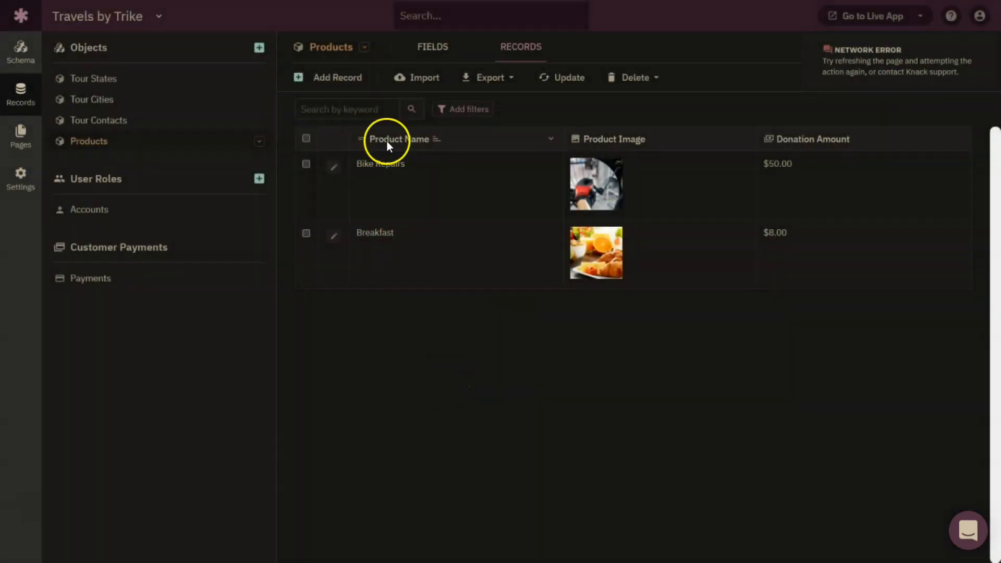
Start a new Products record named Lunch and attach lunch.png from the store images folder as its product image.
{"action": "left_click", "coordinate": [313, 76]}
{"action": "type", "text": "Lunch"}
{"action": "key", "text": "alt+Tab"}
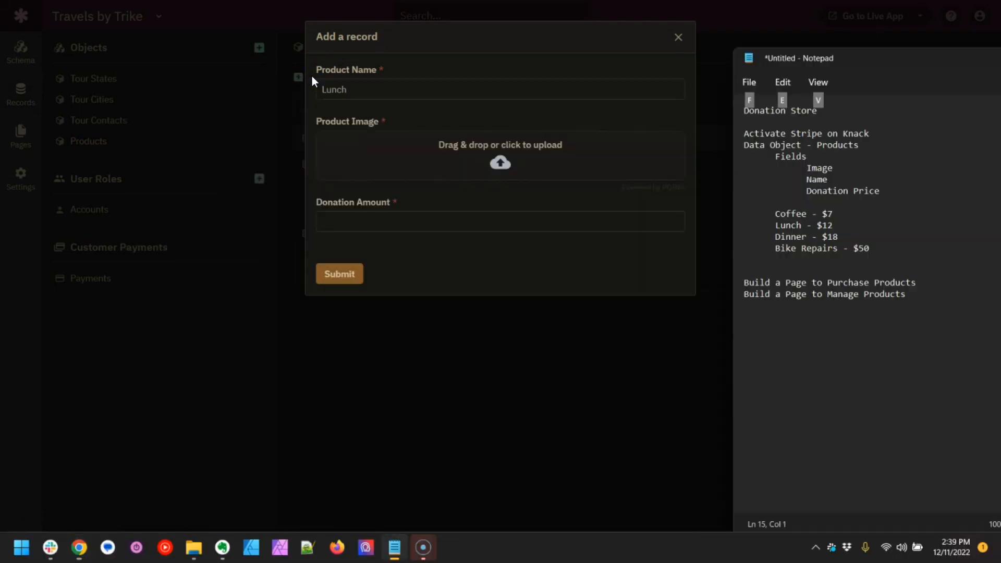
{"action": "key", "text": "alt+Tab"}
{"action": "key", "text": "Tab"}
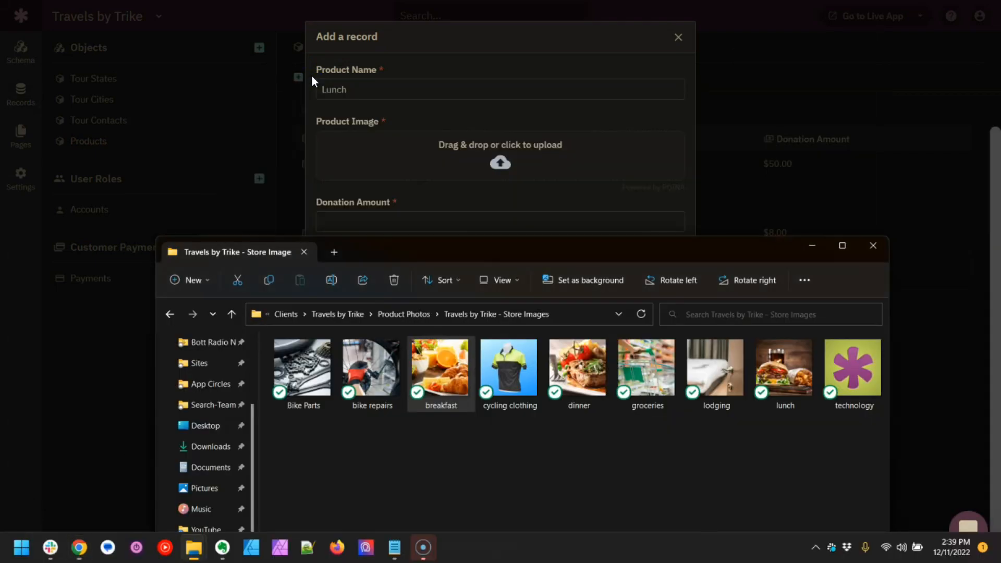
{"action": "left_click_drag", "start_coordinate": [788, 391], "coordinate": [544, 177]}
Set the Lunch record's donation amount to 12 and submit it.
{"action": "left_click", "coordinate": [446, 355]}
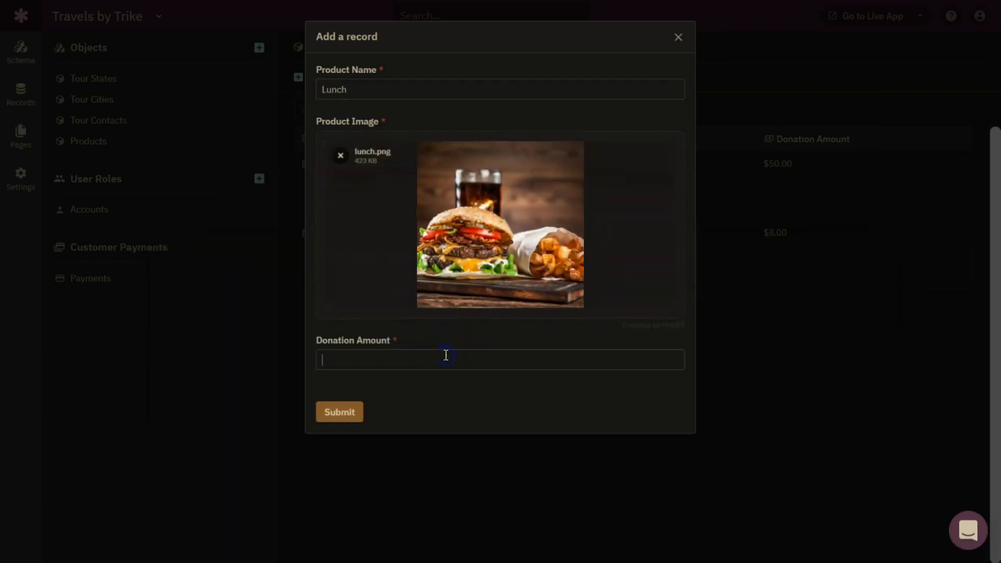
{"action": "key", "text": "alt+Tab"}
{"action": "key", "text": "alt+Tab"}
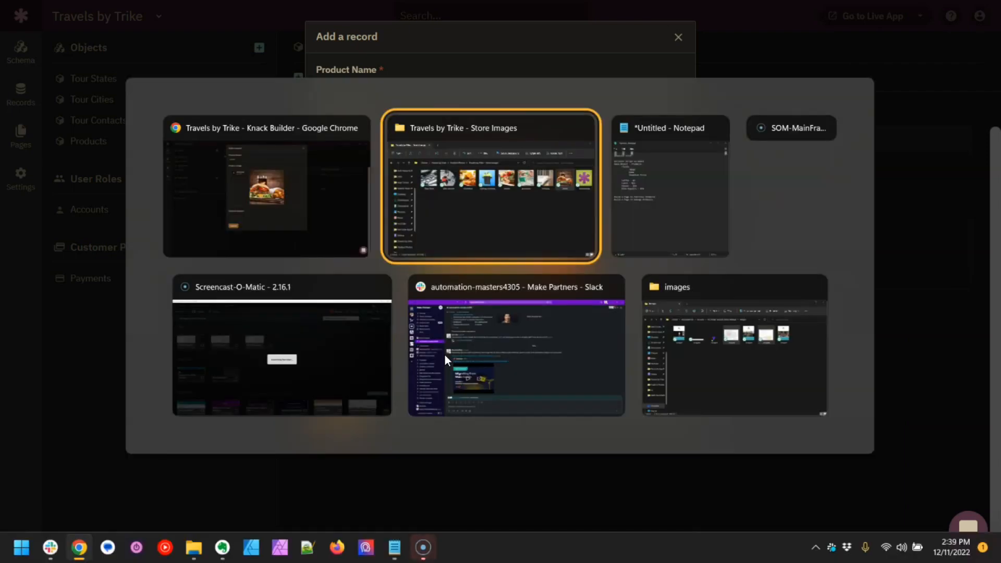
{"action": "key", "text": "alt+Tab"}
{"action": "type", "text": "12"}
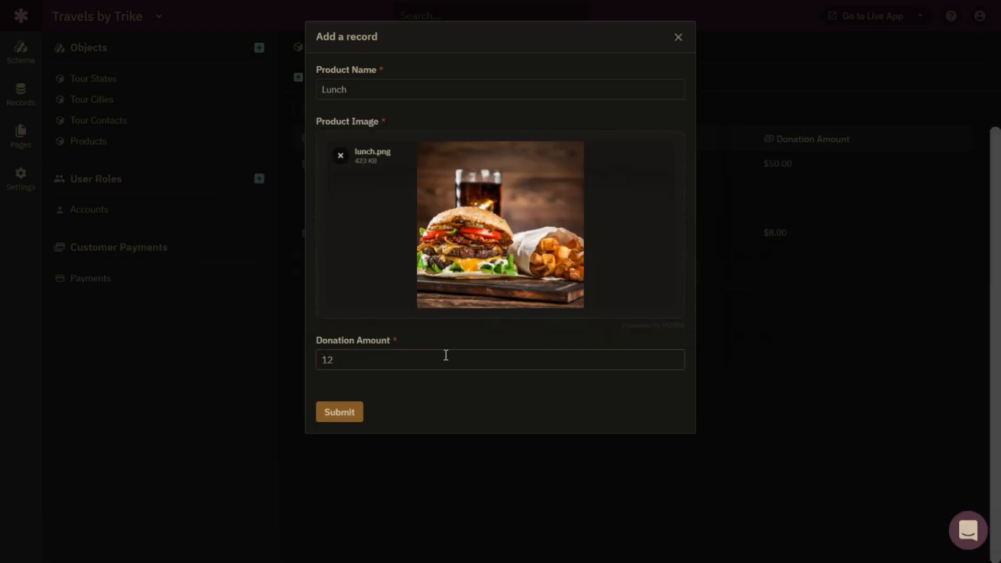
{"action": "key", "text": "Return"}
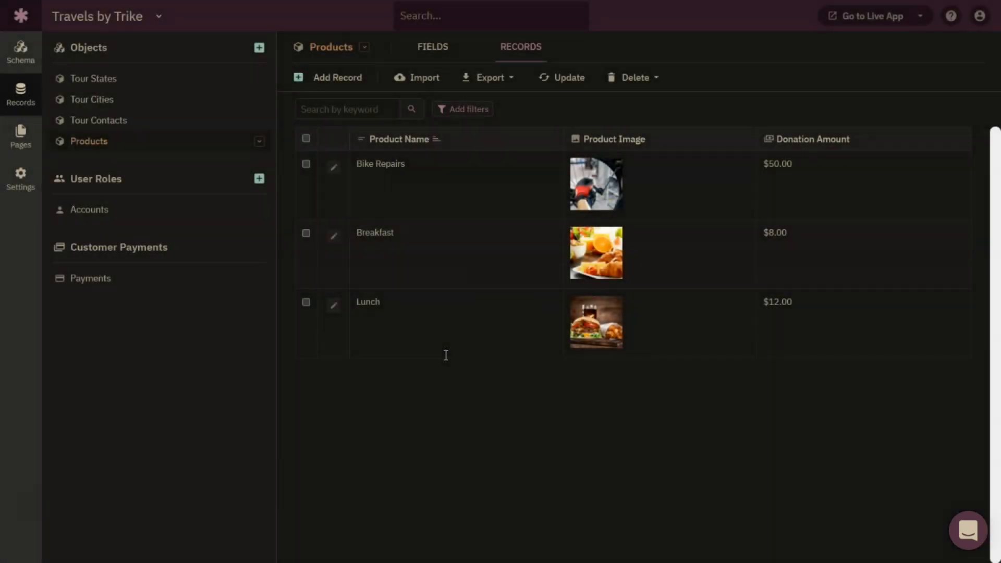
Start a new Products record named Lodging and attach lodging.png from the store images folder as its product image.
{"action": "left_click", "coordinate": [342, 83]}
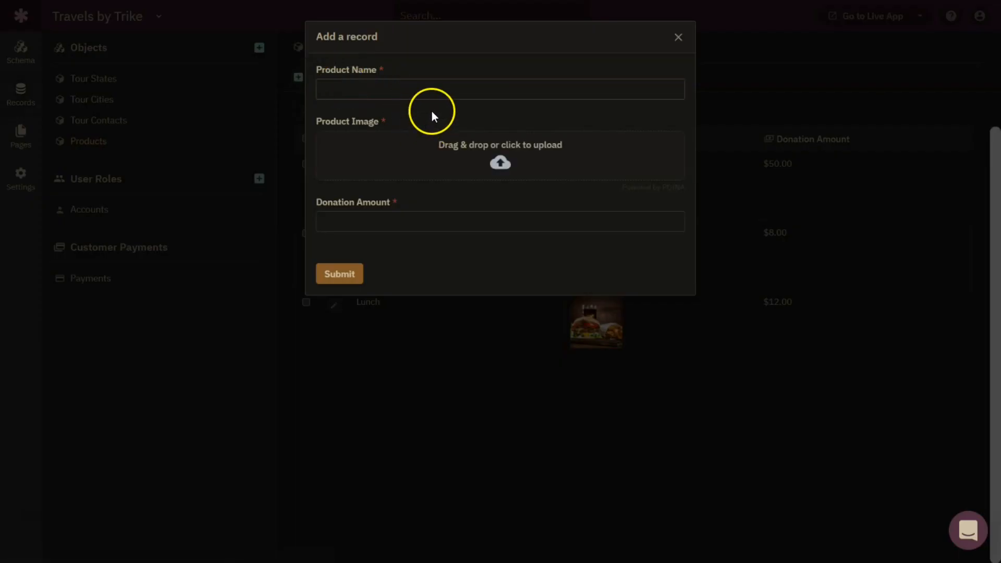
{"action": "type", "text": "Lodging"}
{"action": "key", "text": "alt+Tab"}
{"action": "key", "text": "alt+Tab"}
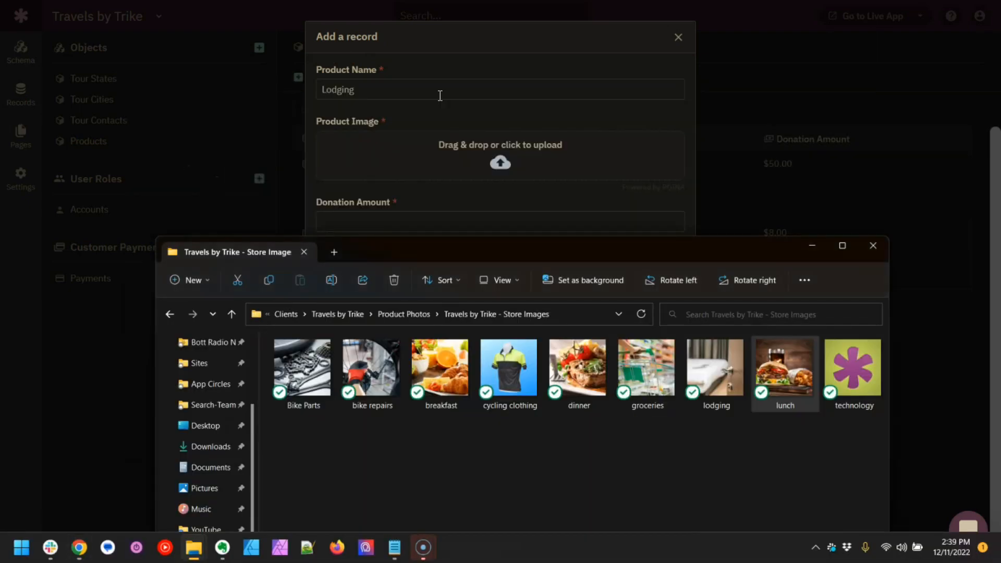
{"action": "left_click", "coordinate": [565, 463]}
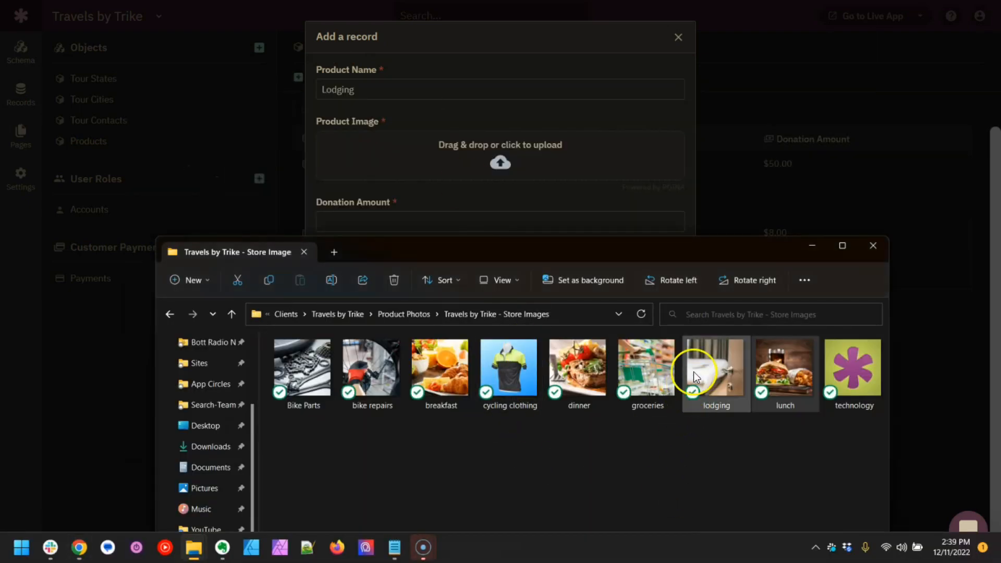
{"action": "left_click_drag", "start_coordinate": [718, 352], "coordinate": [569, 161]}
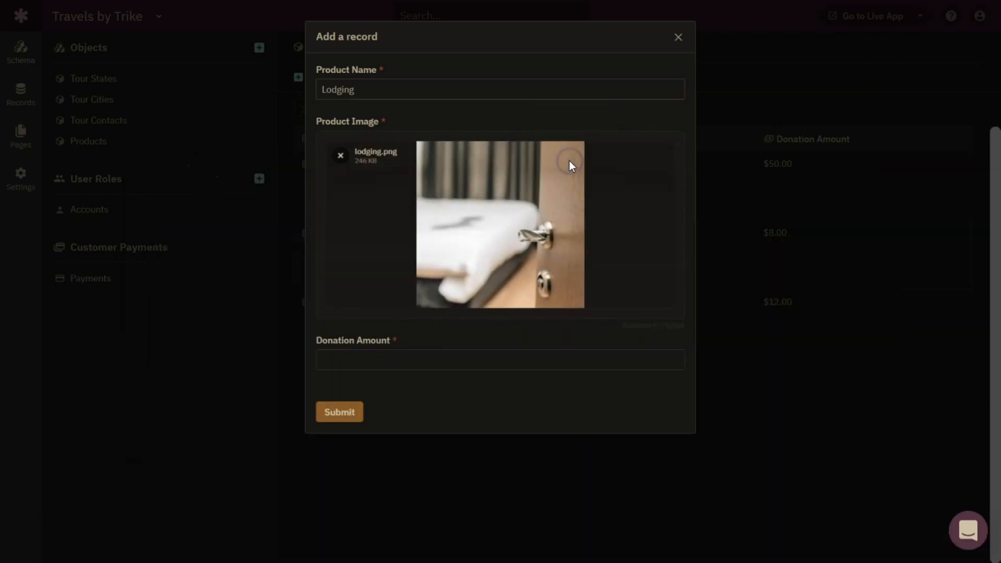
Set the Lodging record's donation amount to 100 and submit it.
{"action": "left_click", "coordinate": [389, 358]}
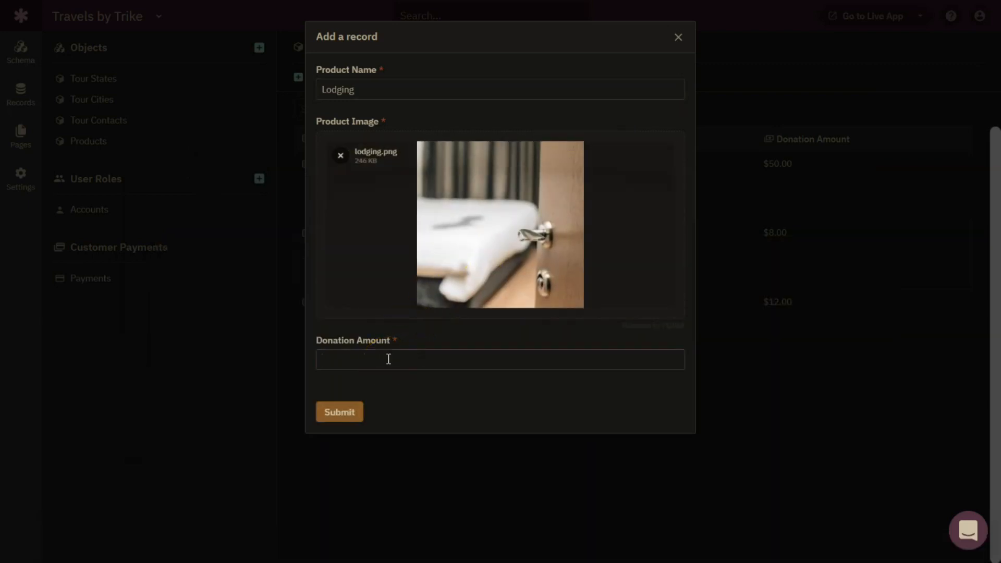
{"action": "type", "text": "100"}
{"action": "left_click", "coordinate": [379, 374]}
{"action": "left_click", "coordinate": [340, 413]}
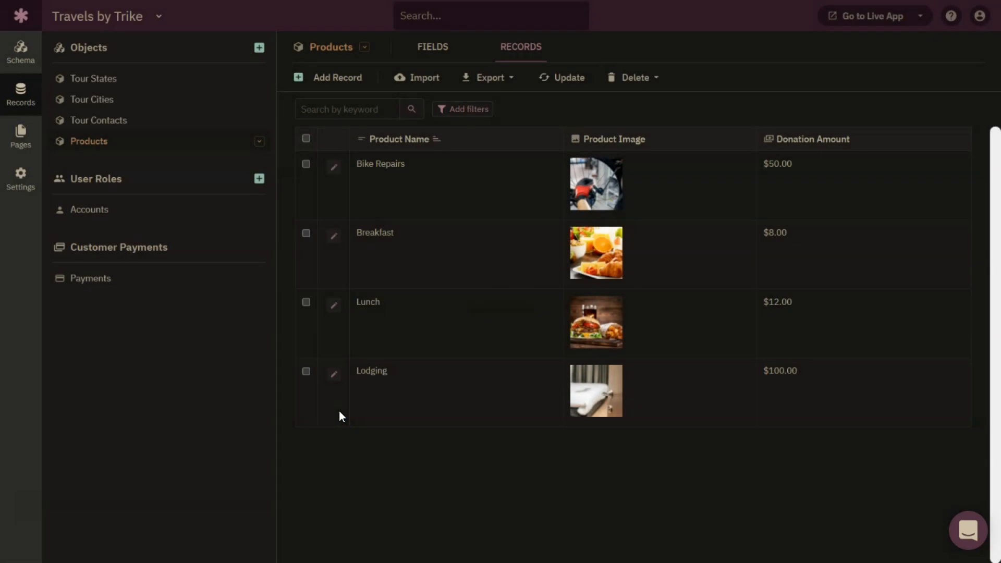
Start a new Products record named Bike Parts and attach Bike Parts.png from the store images folder as its product image.
{"action": "key", "text": "alt+Tab"}
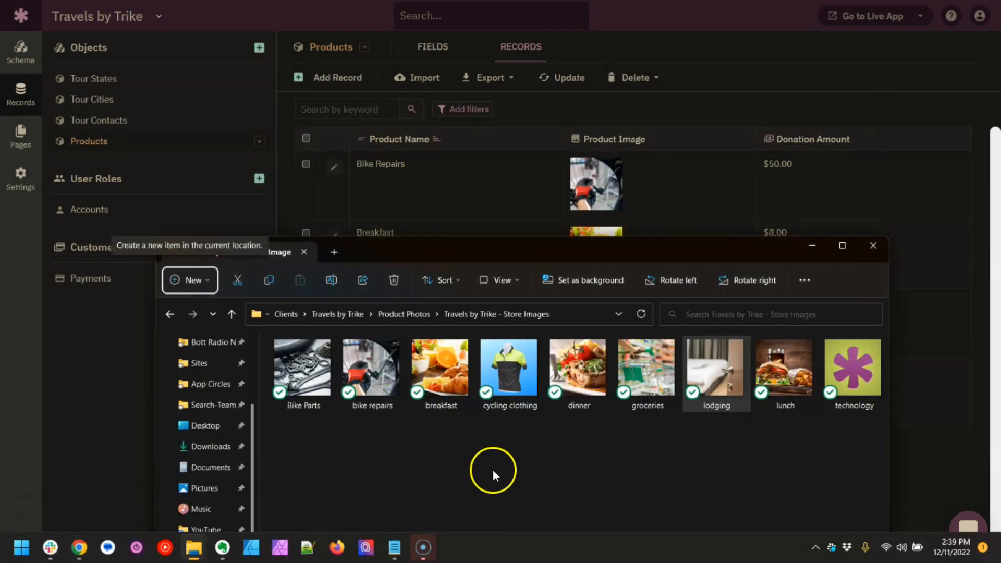
{"action": "left_click", "coordinate": [918, 453]}
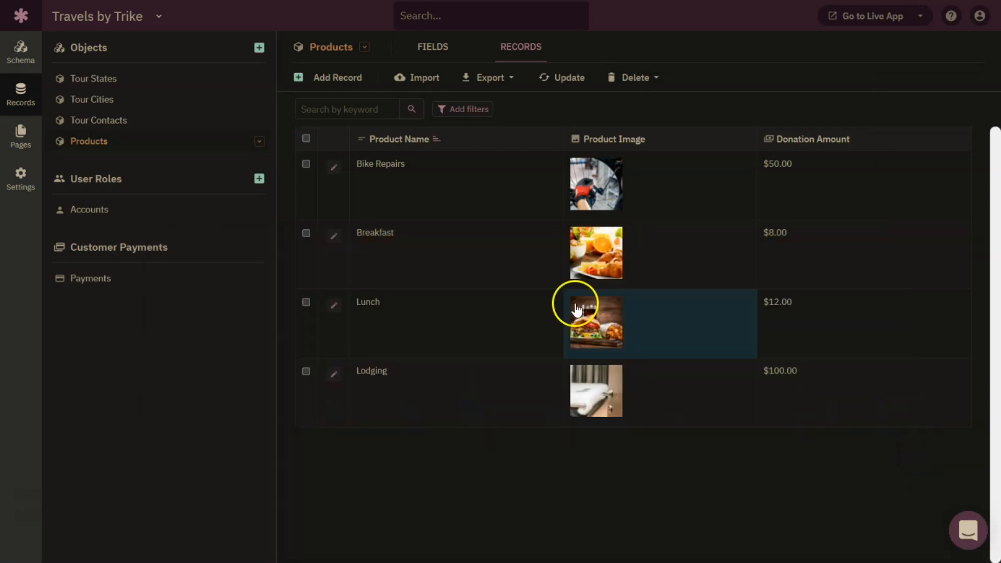
{"action": "left_click", "coordinate": [342, 79]}
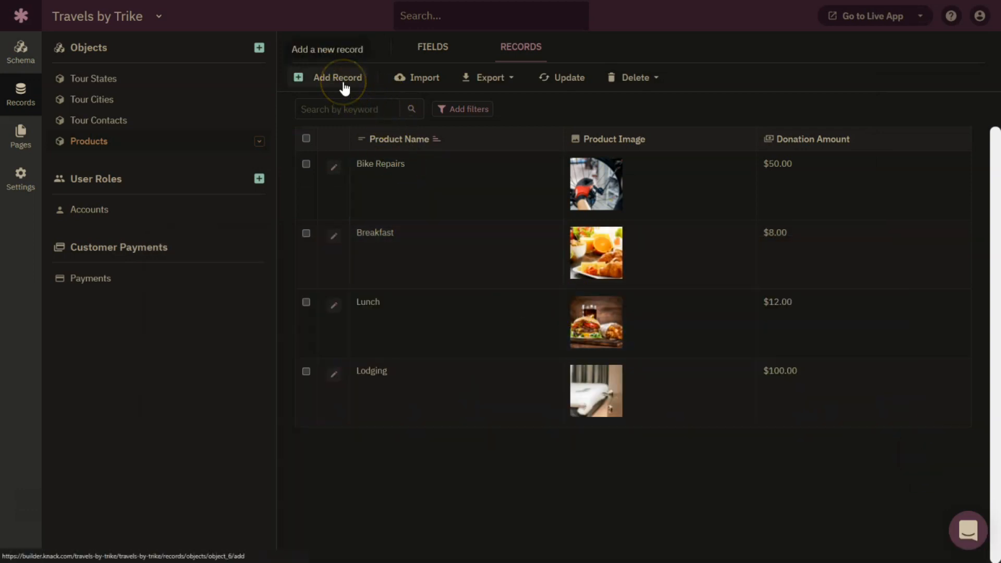
{"action": "type", "text": "Bike Parts"}
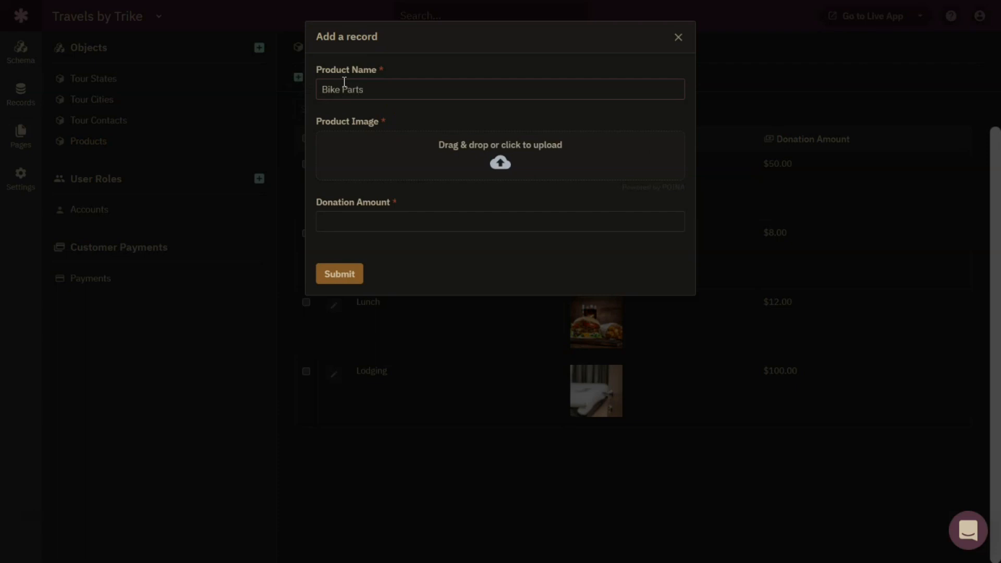
{"action": "key", "text": "alt+Tab"}
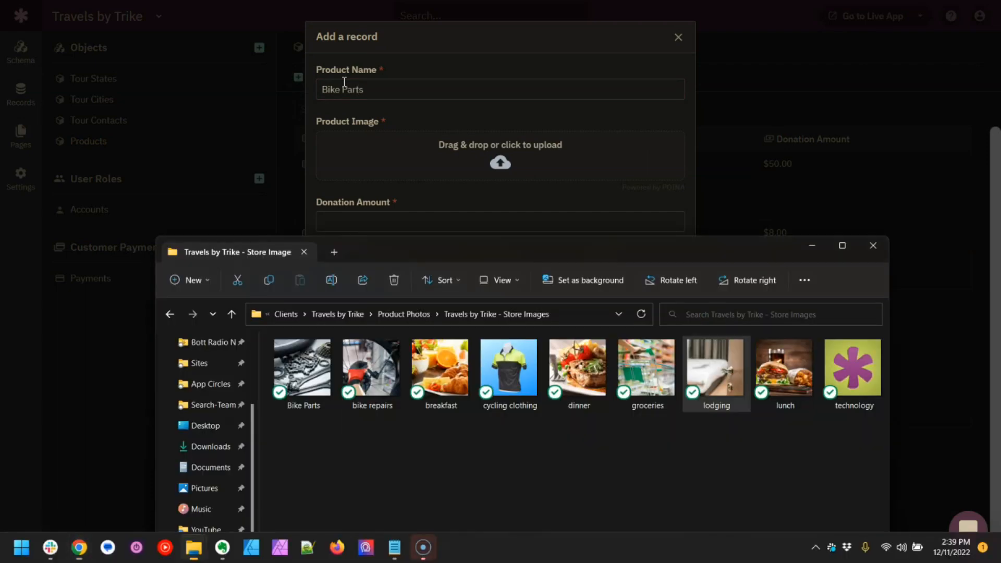
{"action": "left_click_drag", "start_coordinate": [305, 383], "coordinate": [447, 159]}
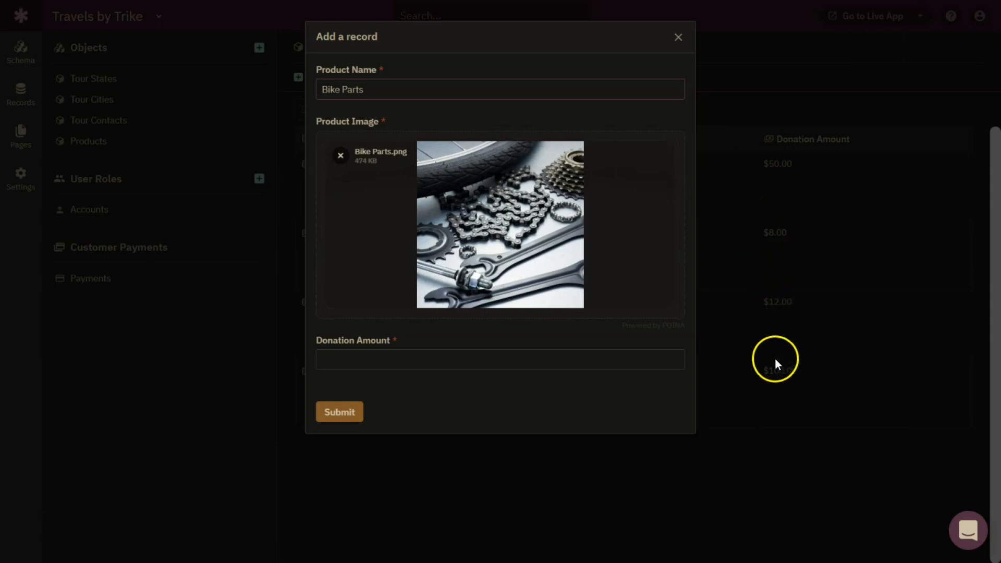
Set the Bike Parts record's donation amount to 75 and submit it.
{"action": "left_click", "coordinate": [512, 361]}
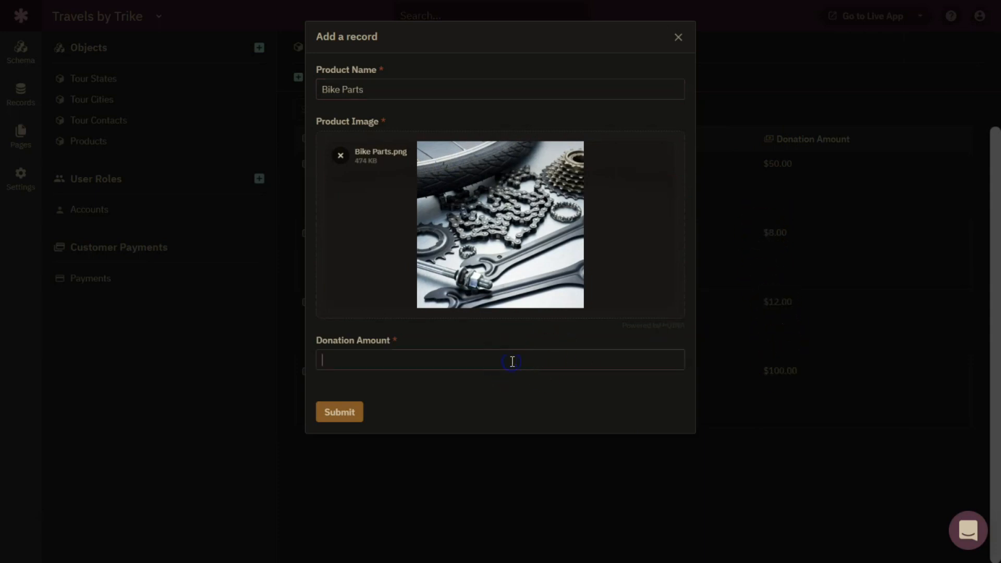
{"action": "type", "text": "42"}
{"action": "key", "text": "BackSpace"}
{"action": "key", "text": "BackSpace"}
{"action": "type", "text": "75"}
{"action": "left_click", "coordinate": [345, 414]}
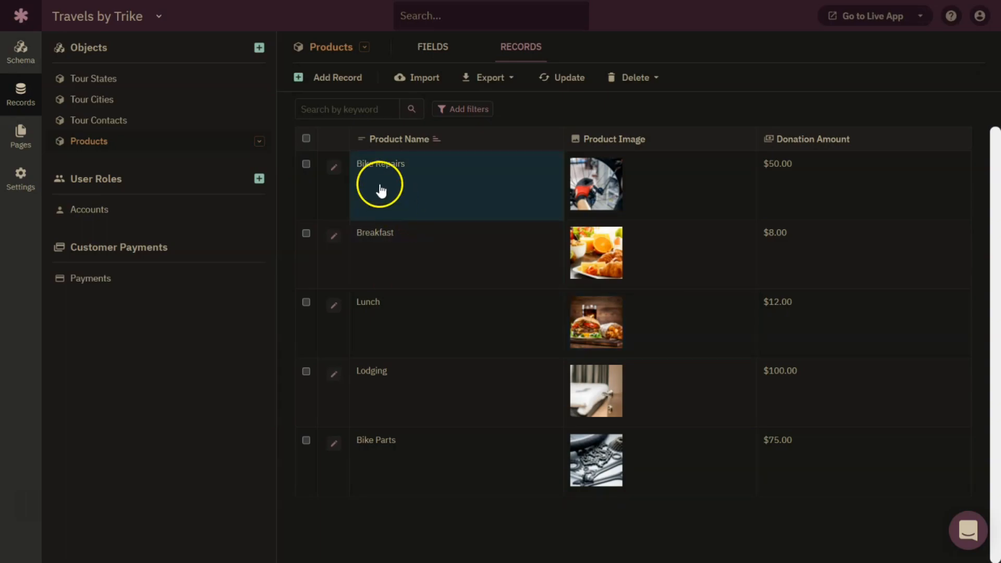
Start a new Products record named Dinner and attach dinner.png from the store images folder as its product image.
{"action": "left_click", "coordinate": [338, 84]}
{"action": "type", "text": "Dinner"}
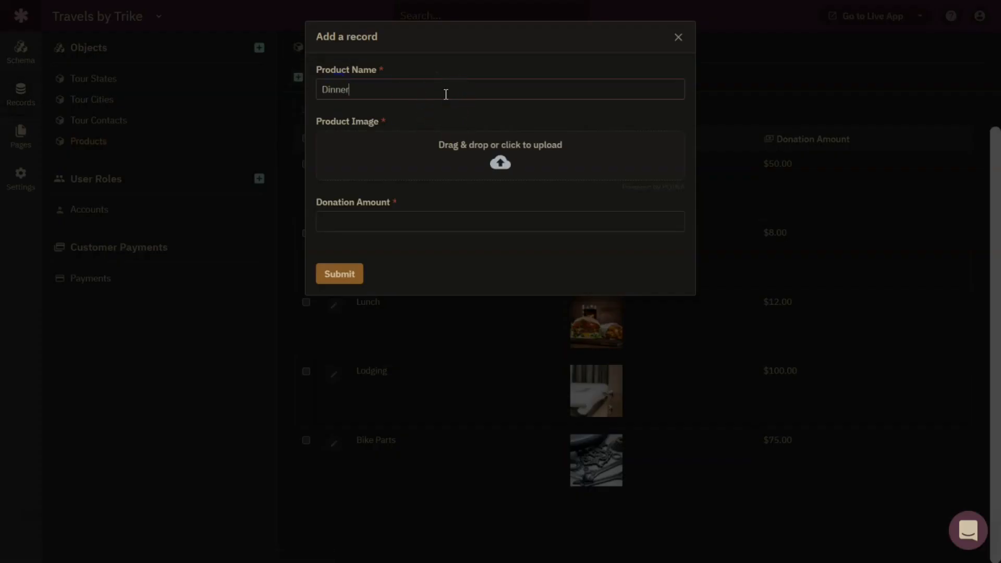
{"action": "left_click", "coordinate": [468, 152]}
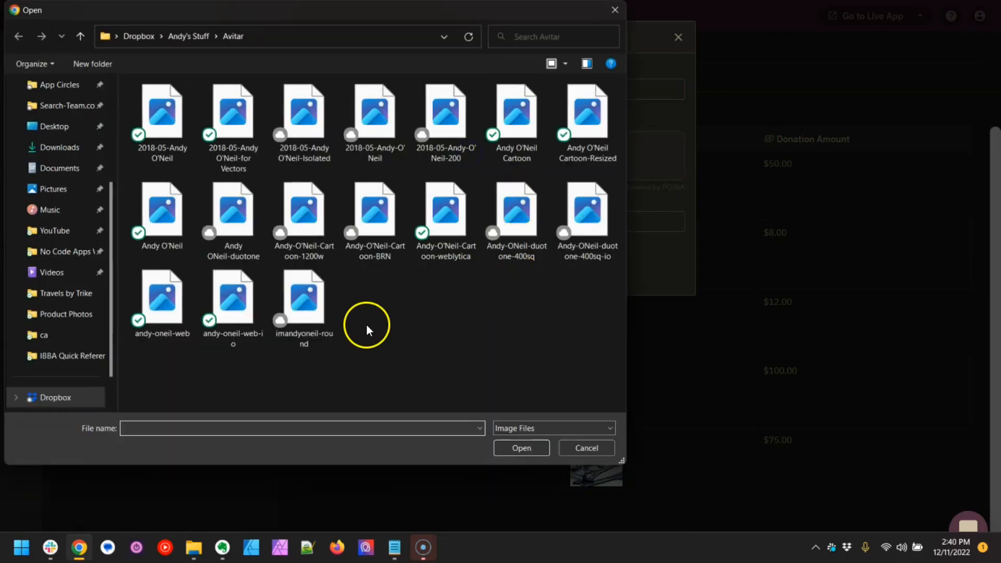
{"action": "left_click", "coordinate": [612, 8]}
{"action": "key", "text": "alt+Tab"}
{"action": "left_click", "coordinate": [612, 156]}
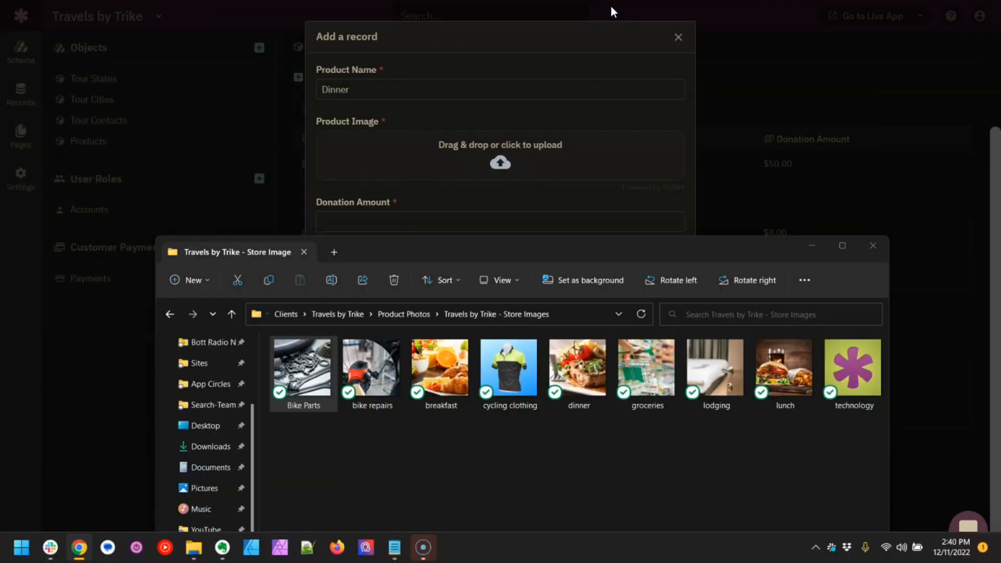
{"action": "left_click", "coordinate": [580, 357]}
{"action": "left_click_drag", "start_coordinate": [550, 397], "coordinate": [527, 172]}
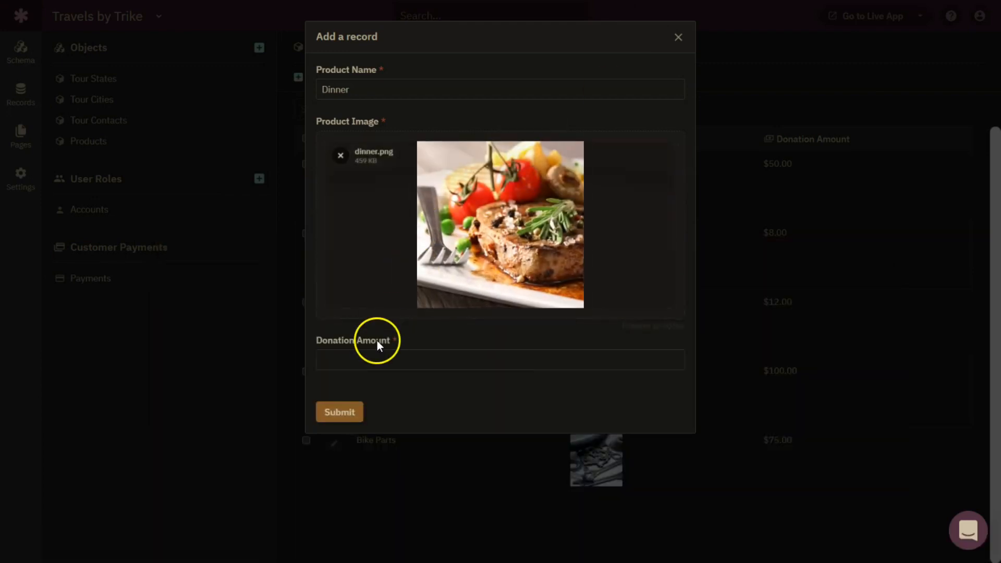
Set the Dinner record's donation amount to 18 and submit it.
{"action": "left_click", "coordinate": [367, 363]}
{"action": "type", "text": "18"}
{"action": "left_click", "coordinate": [343, 414]}
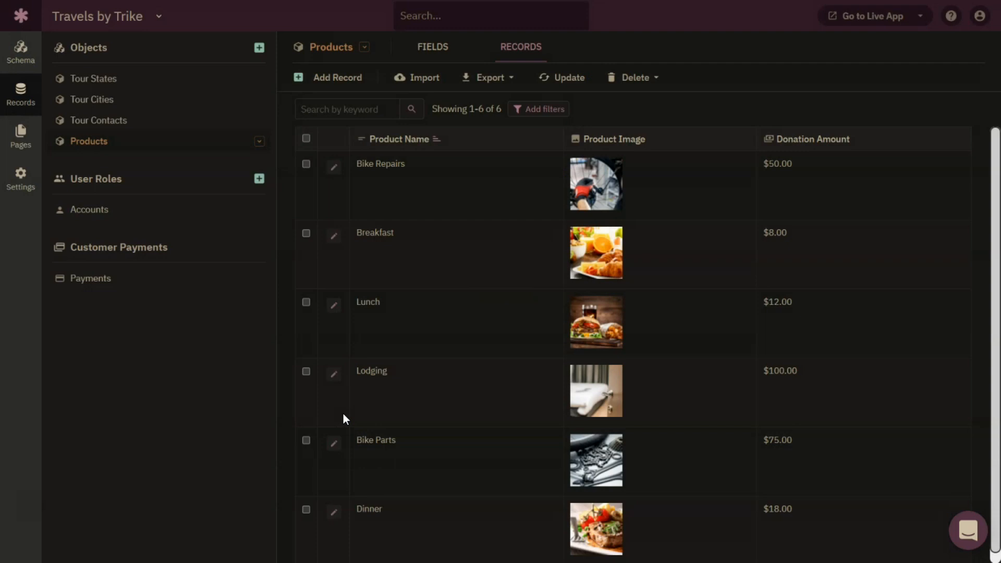
{"action": "left_click", "coordinate": [887, 246]}
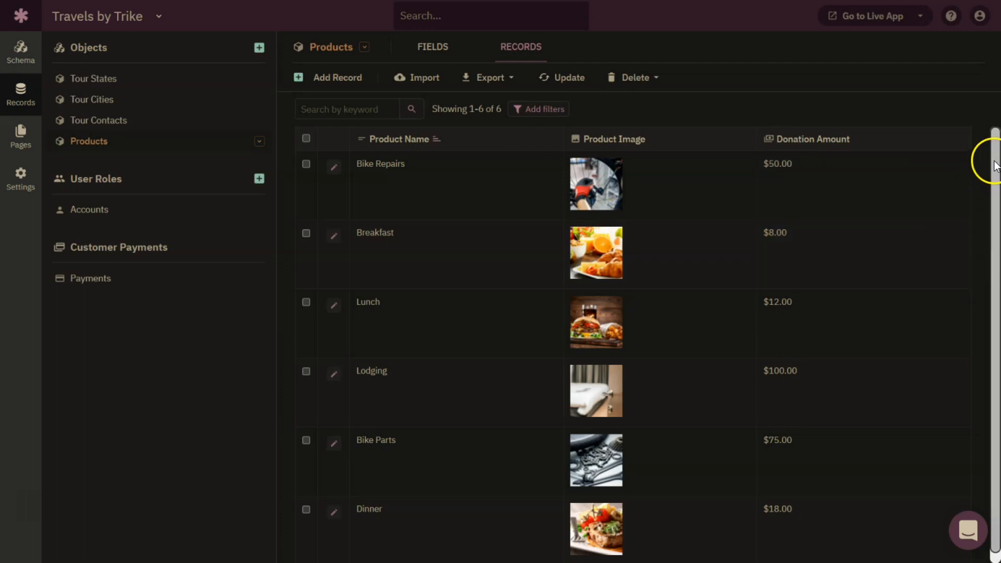
{"action": "scroll", "coordinate": [991, 217], "scroll_direction": "down", "scroll_amount": 2}
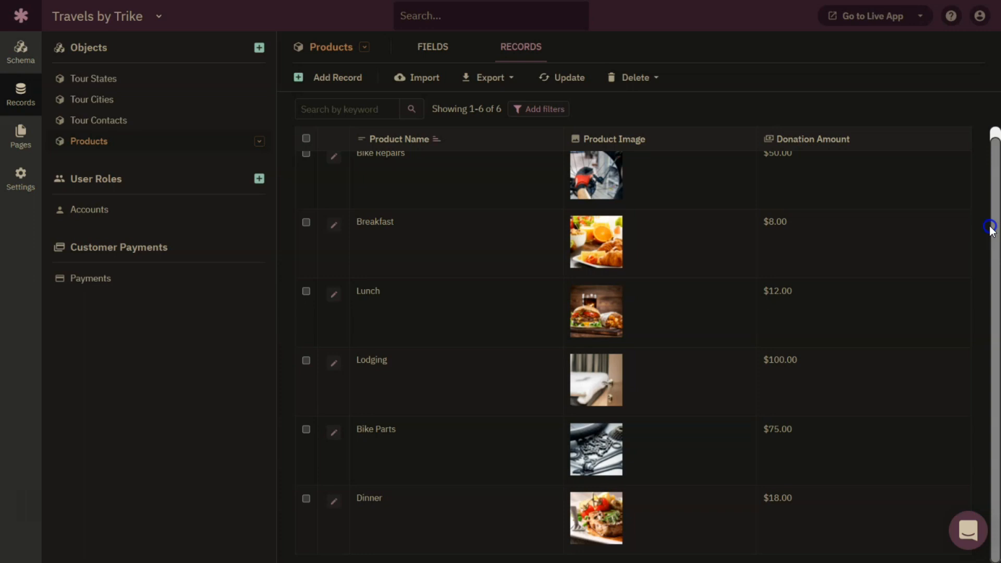
{"action": "left_click_drag", "start_coordinate": [991, 229], "coordinate": [991, 257]}
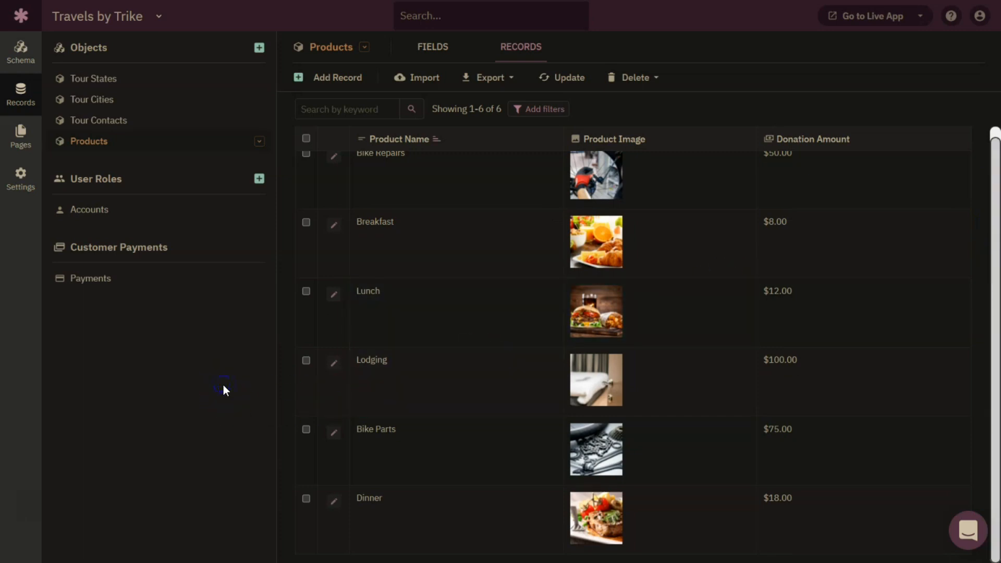
Add a new page named Donation Store to the app's pages.
{"action": "left_click", "coordinate": [20, 136]}
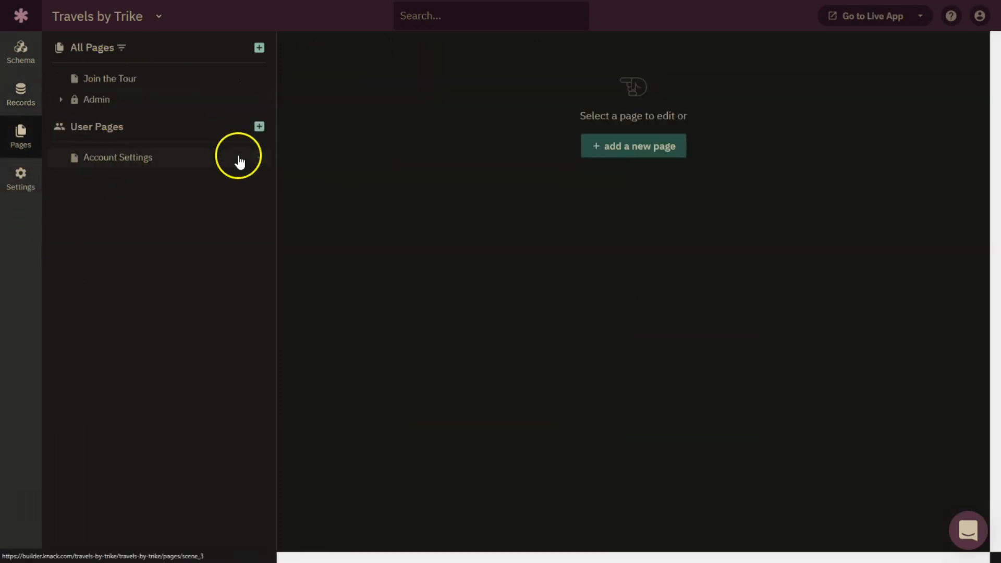
{"action": "left_click", "coordinate": [260, 48]}
{"action": "left_click", "coordinate": [246, 97]}
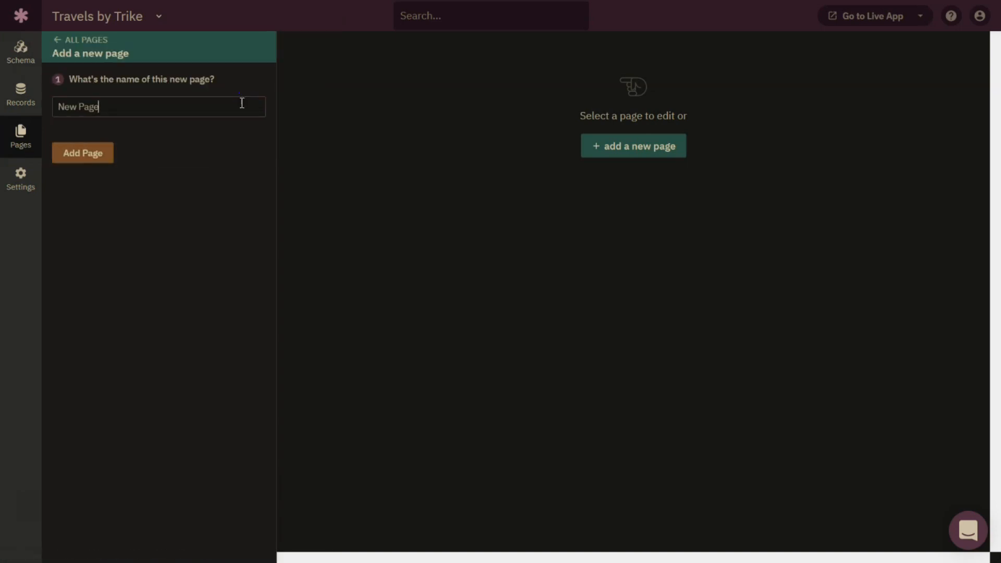
{"action": "triple_click", "coordinate": [242, 103]}
{"action": "type", "text": "Donation Store"}
{"action": "key", "text": "Return"}
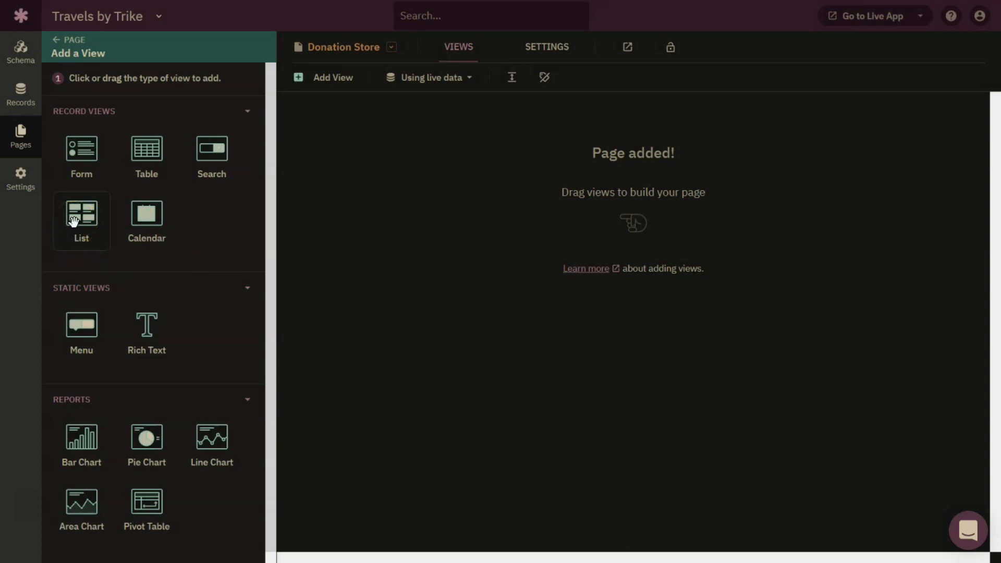
Add a list view displaying Products to the Donation Store page, without edit or details links.
{"action": "left_click", "coordinate": [74, 222]}
{"action": "left_click", "coordinate": [77, 225]}
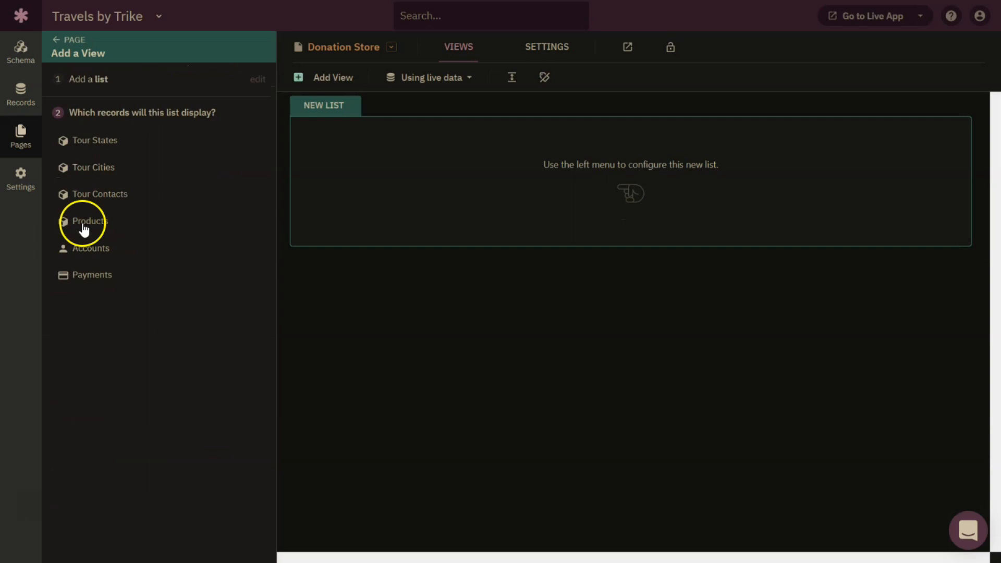
{"action": "left_click", "coordinate": [79, 235]}
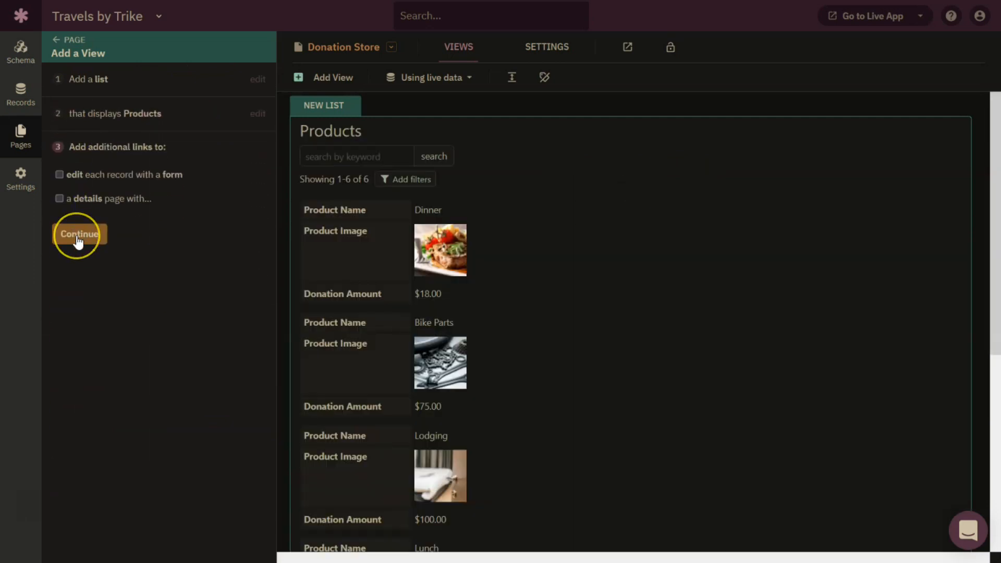
{"action": "left_click", "coordinate": [77, 320]}
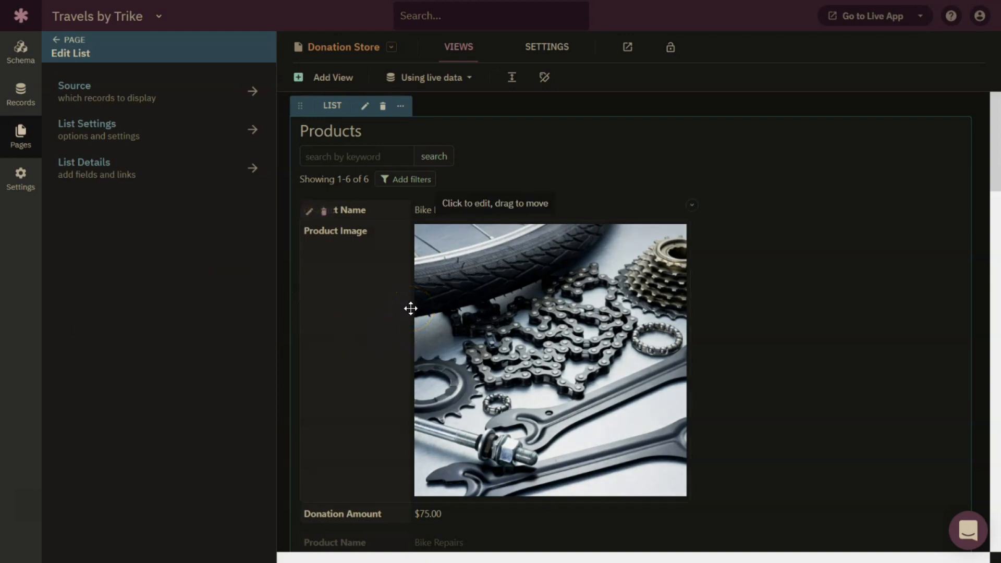
Replace the full-size product image in the Products list with the Product Image - 200px square field.
{"action": "left_click", "coordinate": [384, 215]}
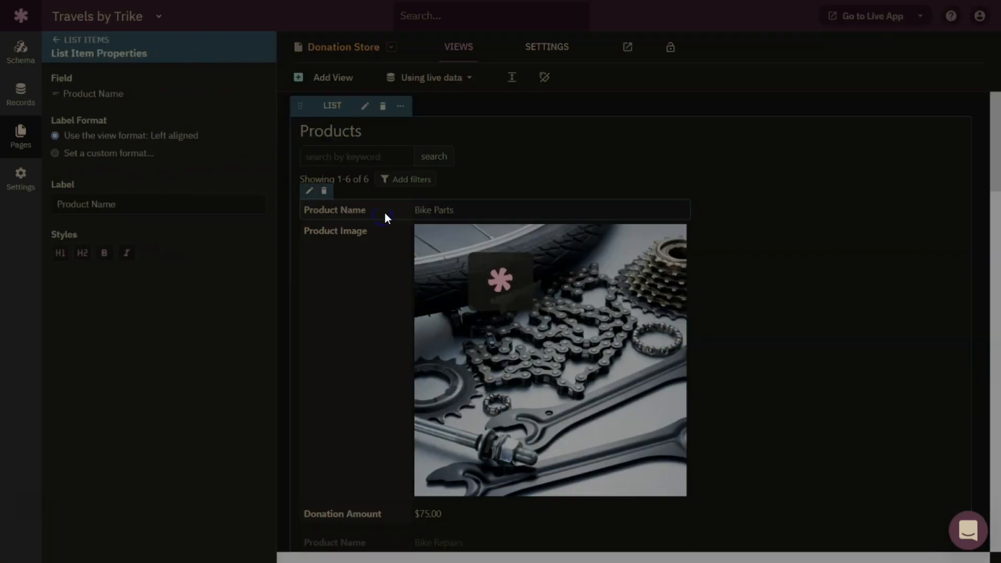
{"action": "left_click", "coordinate": [384, 258]}
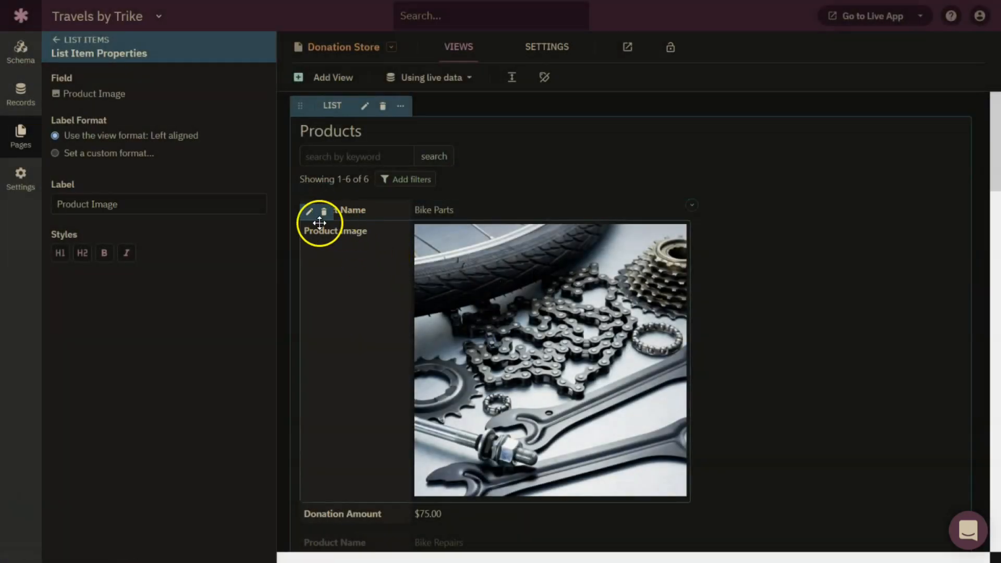
{"action": "left_click", "coordinate": [324, 212]}
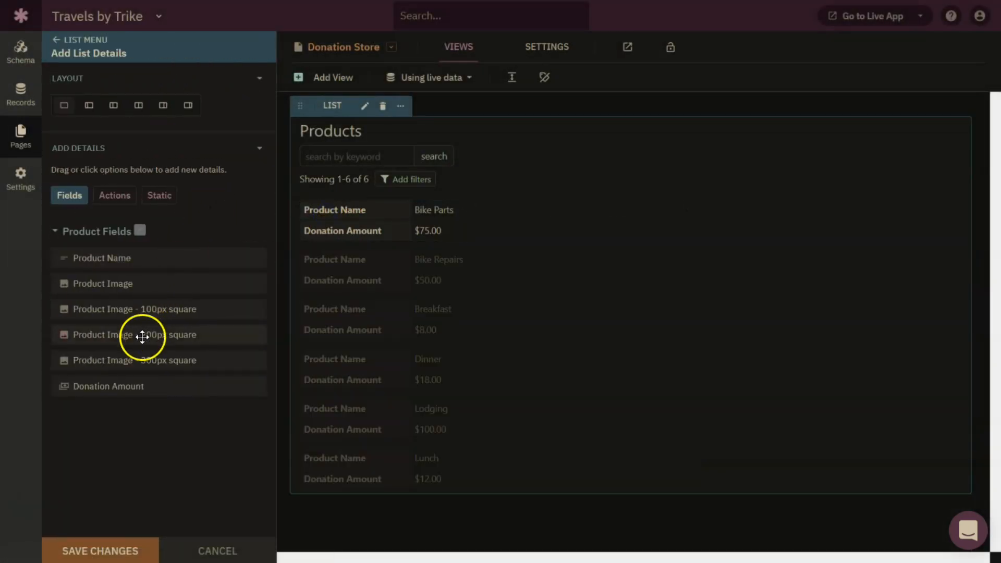
{"action": "left_click", "coordinate": [143, 337]}
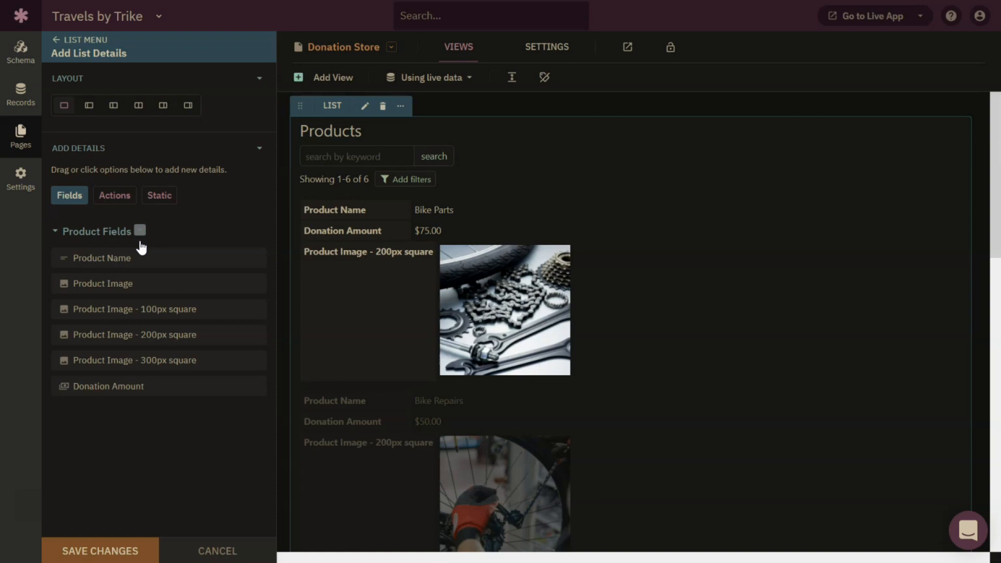
Hide the label of the 200px square product image and move the image above the product name.
{"action": "left_click", "coordinate": [339, 308]}
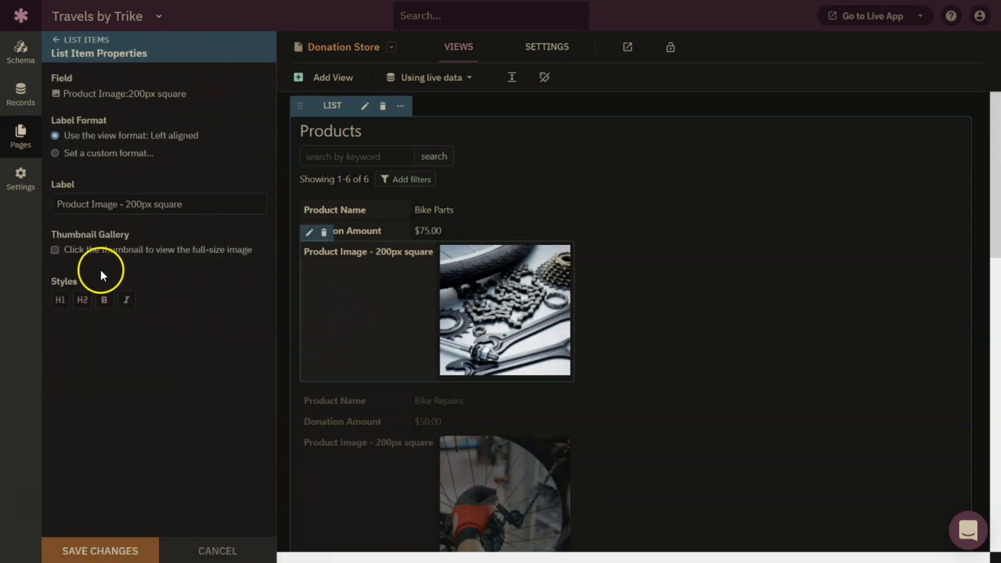
{"action": "left_click", "coordinate": [115, 158]}
{"action": "left_click", "coordinate": [106, 174]}
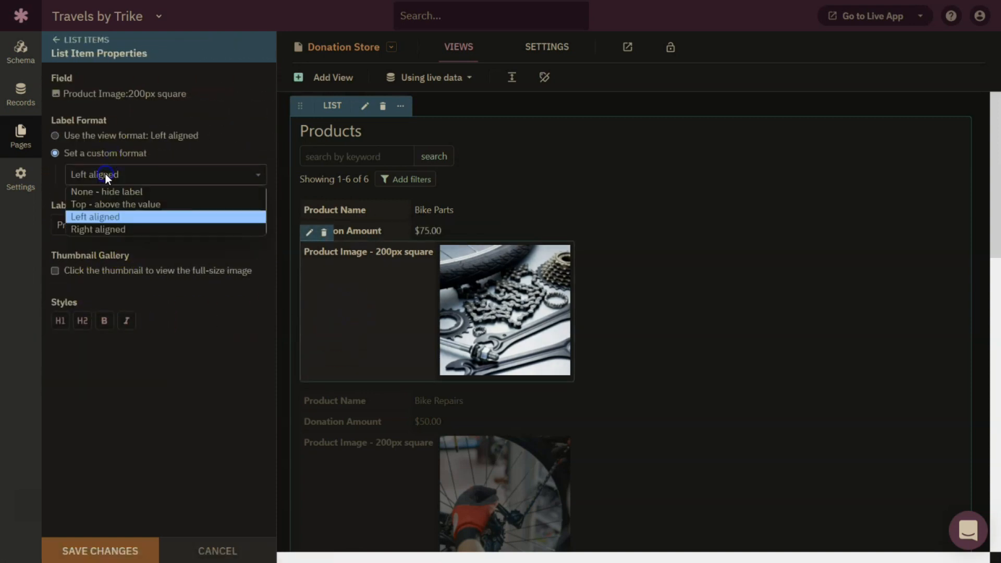
{"action": "left_click", "coordinate": [99, 192]}
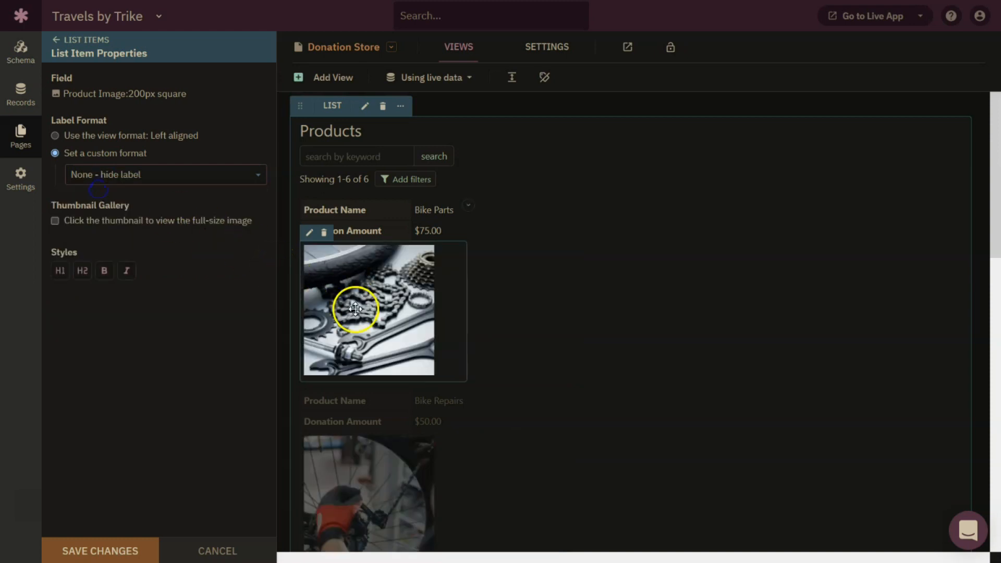
{"action": "left_click_drag", "start_coordinate": [357, 306], "coordinate": [367, 205]}
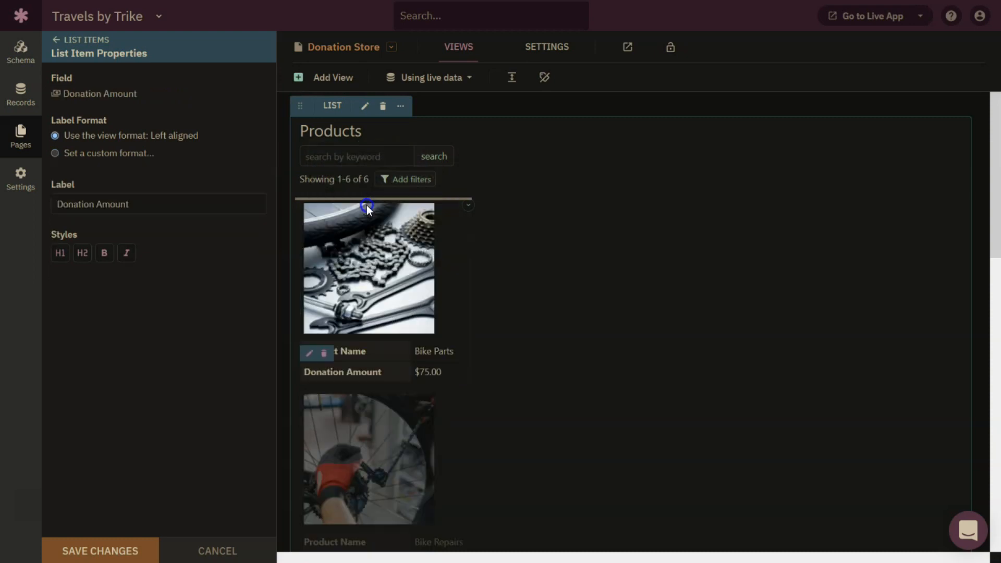
Style the Product Name field as H2 and set its custom label format to None - hide label.
{"action": "left_click", "coordinate": [358, 351]}
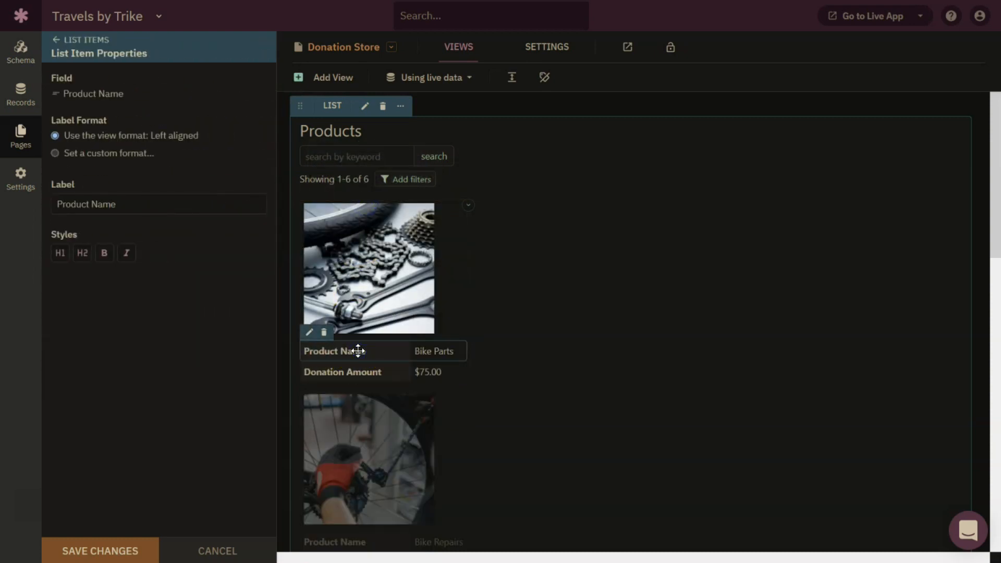
{"action": "left_click", "coordinate": [83, 255]}
{"action": "left_click", "coordinate": [111, 153]}
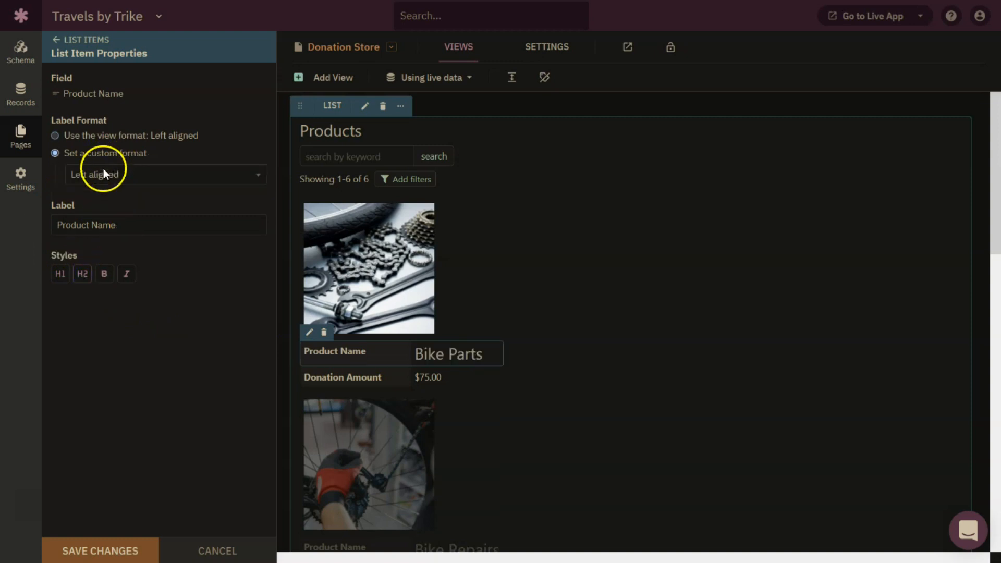
{"action": "left_click", "coordinate": [104, 171]}
{"action": "left_click", "coordinate": [93, 191]}
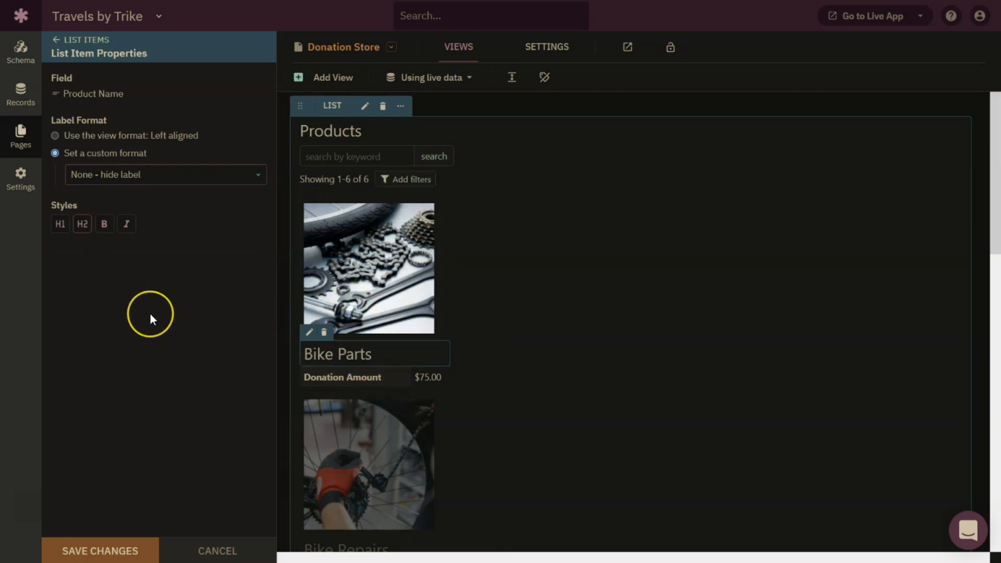
Set the Products list layout to 3 columns.
{"action": "left_click", "coordinate": [69, 47]}
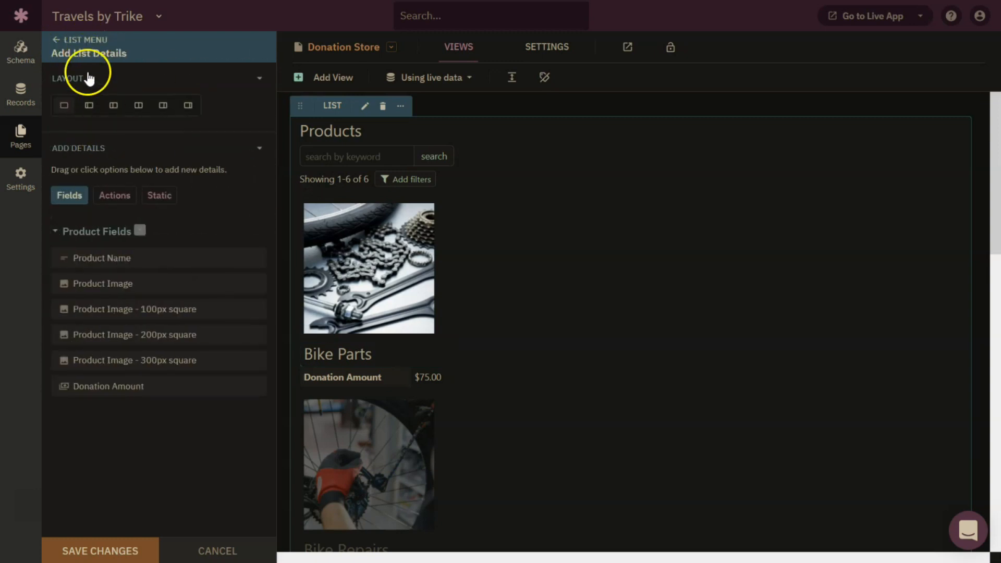
{"action": "left_click", "coordinate": [83, 40]}
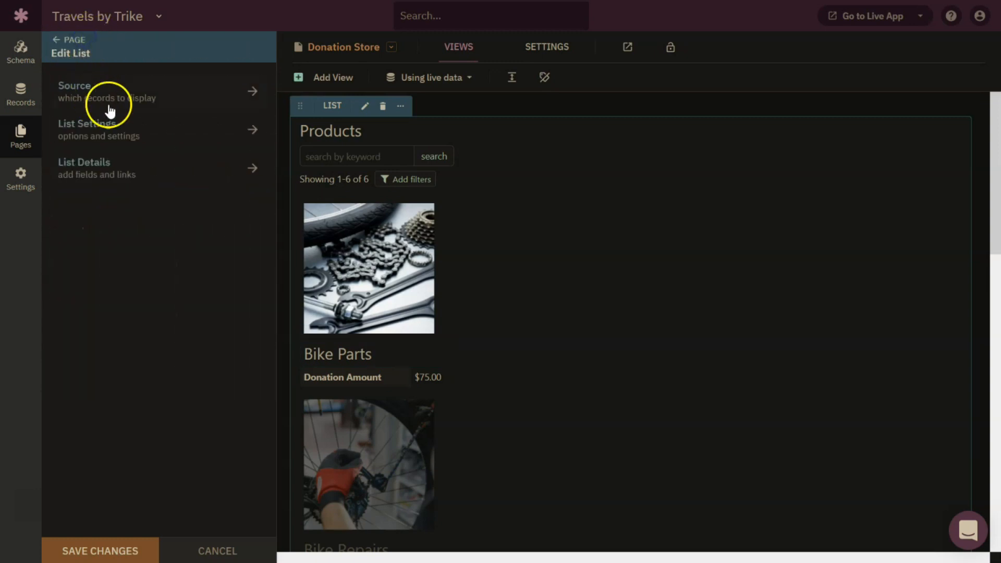
{"action": "left_click", "coordinate": [115, 121]}
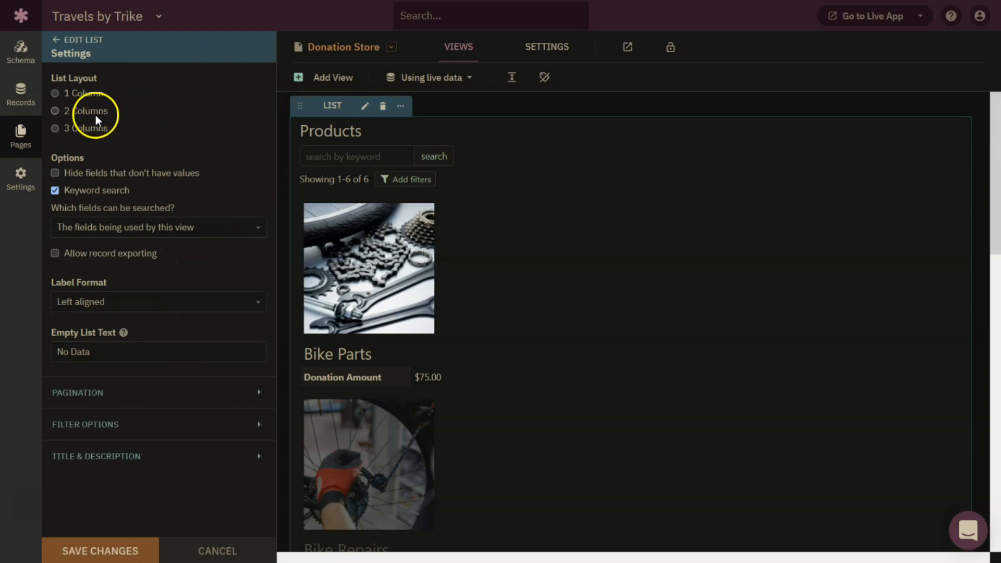
{"action": "left_click", "coordinate": [90, 127]}
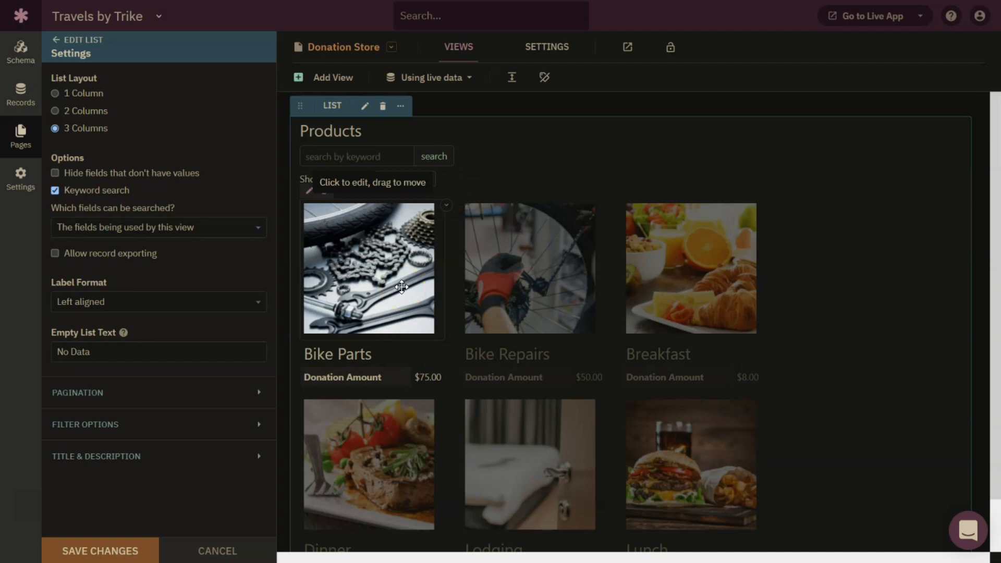
Add a view record details link below the donation amount in the Products list.
{"action": "left_click", "coordinate": [91, 44]}
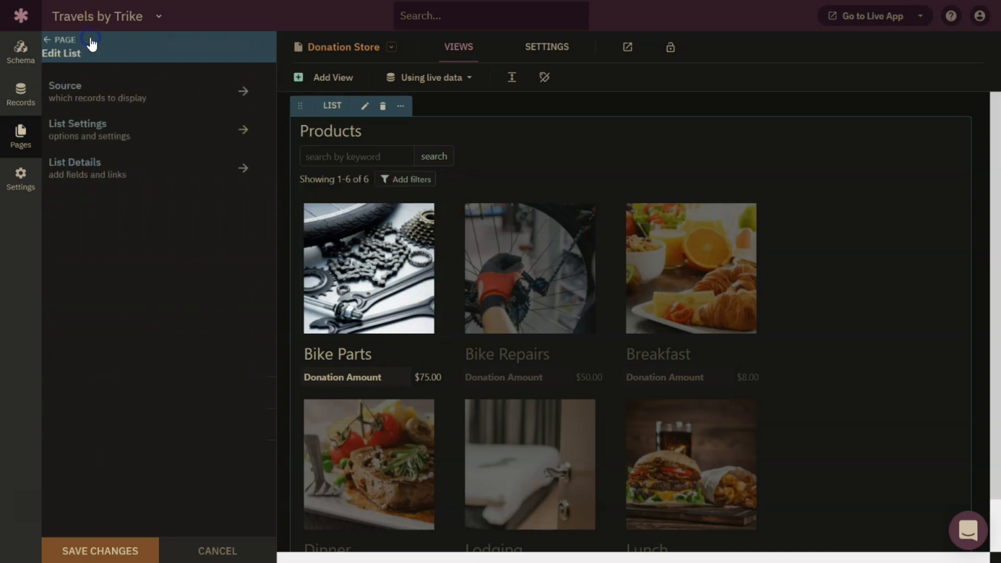
{"action": "left_click", "coordinate": [81, 165]}
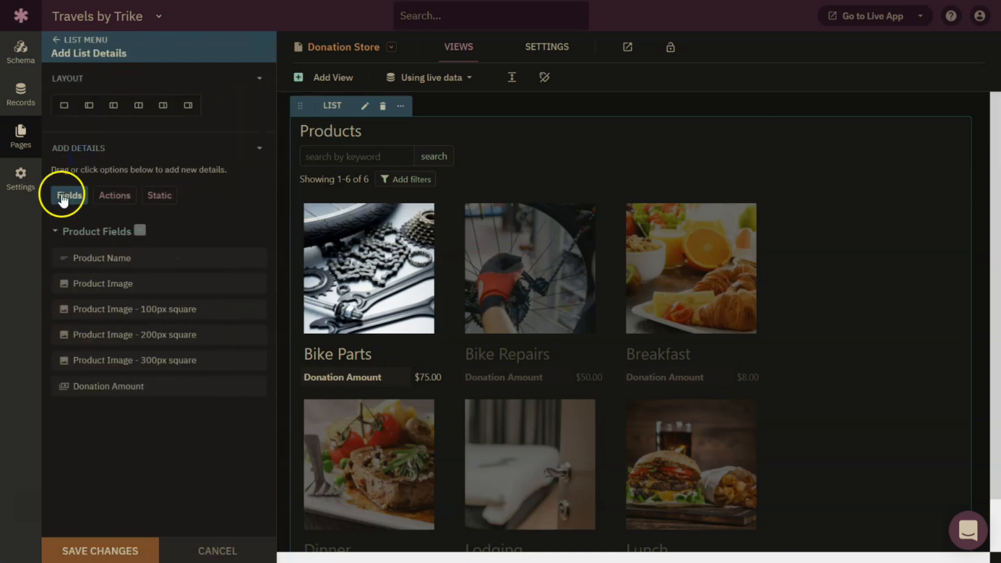
{"action": "left_click", "coordinate": [115, 198]}
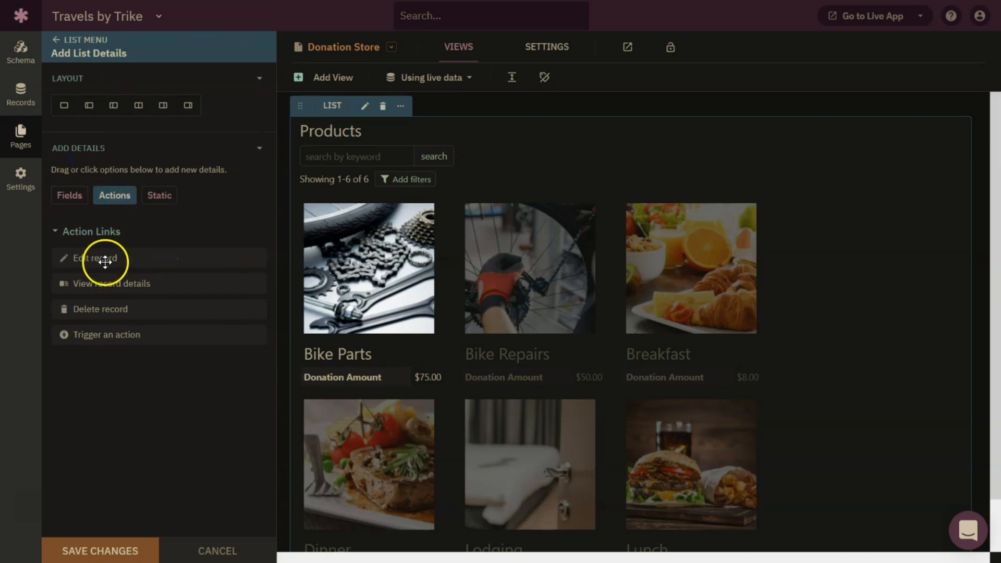
{"action": "left_click_drag", "start_coordinate": [102, 286], "coordinate": [363, 403]}
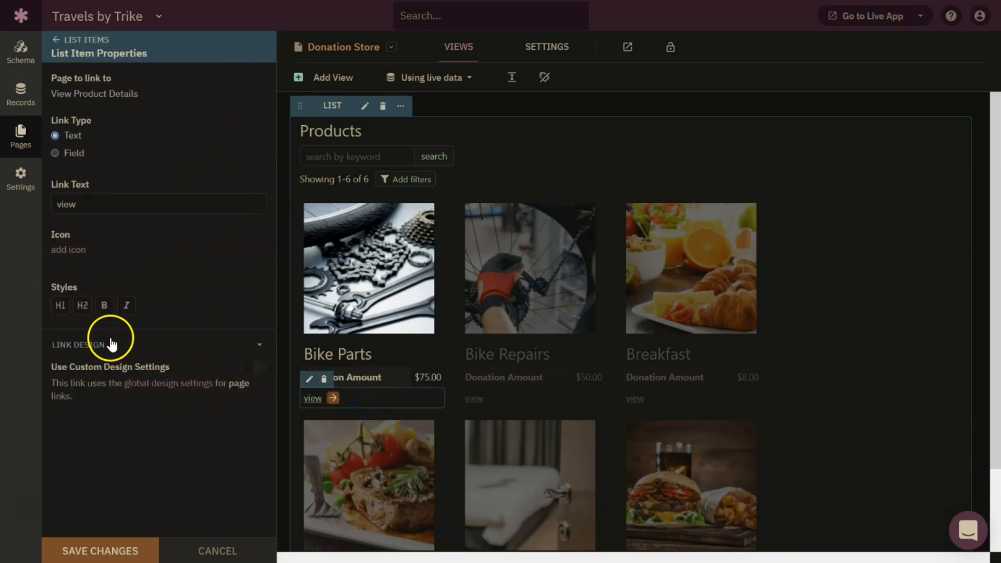
Set the details link's text to Donate This Item and add a gift icon to it.
{"action": "double_click", "coordinate": [116, 197]}
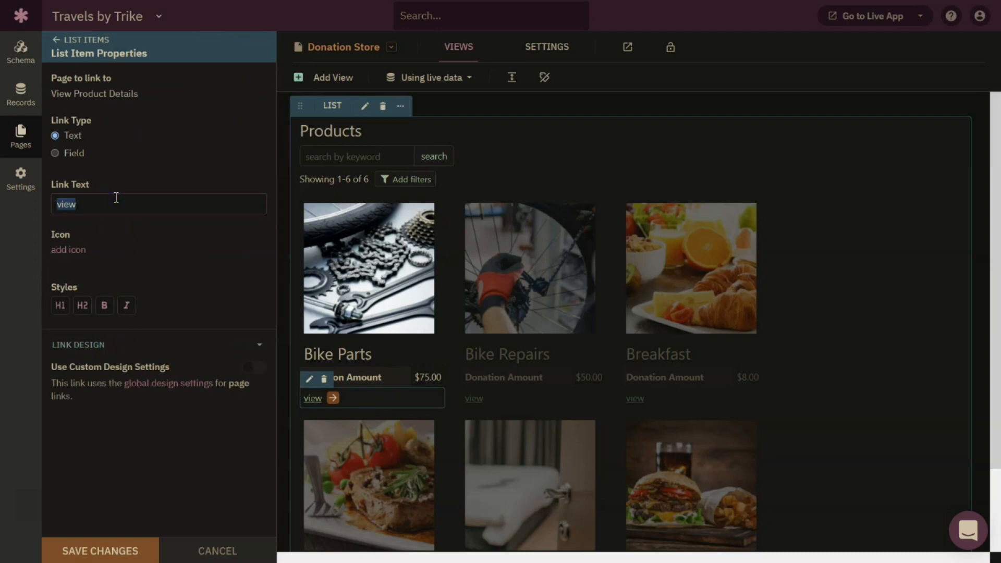
{"action": "type", "text": "Donate"}
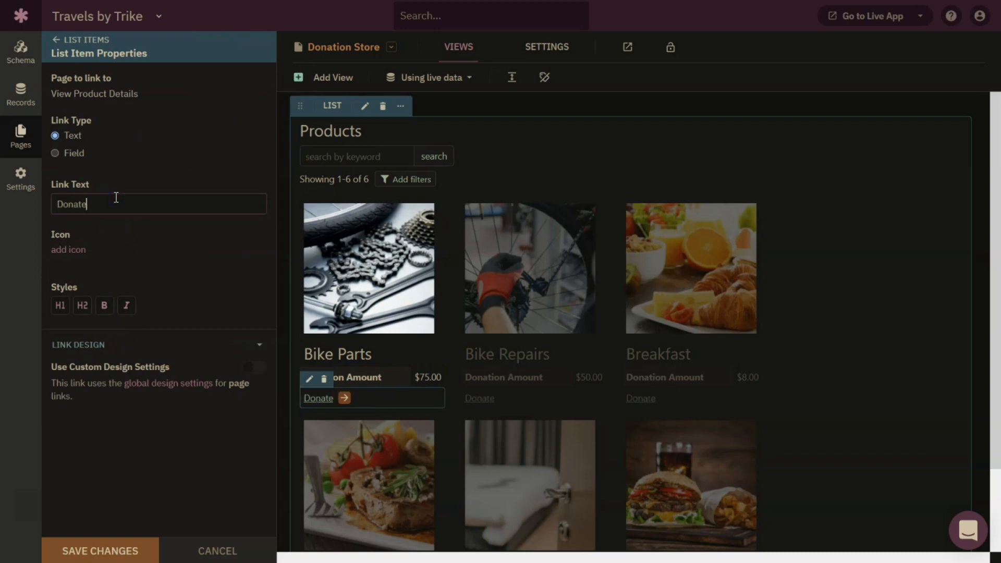
{"action": "double_click", "coordinate": [116, 197]}
{"action": "type", "text": "Donate This Item"}
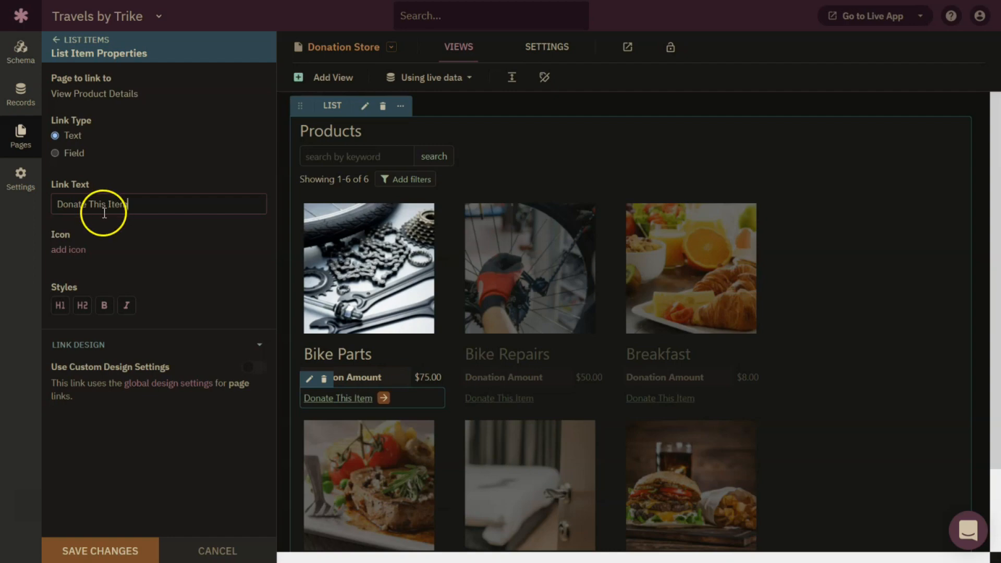
{"action": "left_click", "coordinate": [82, 251]}
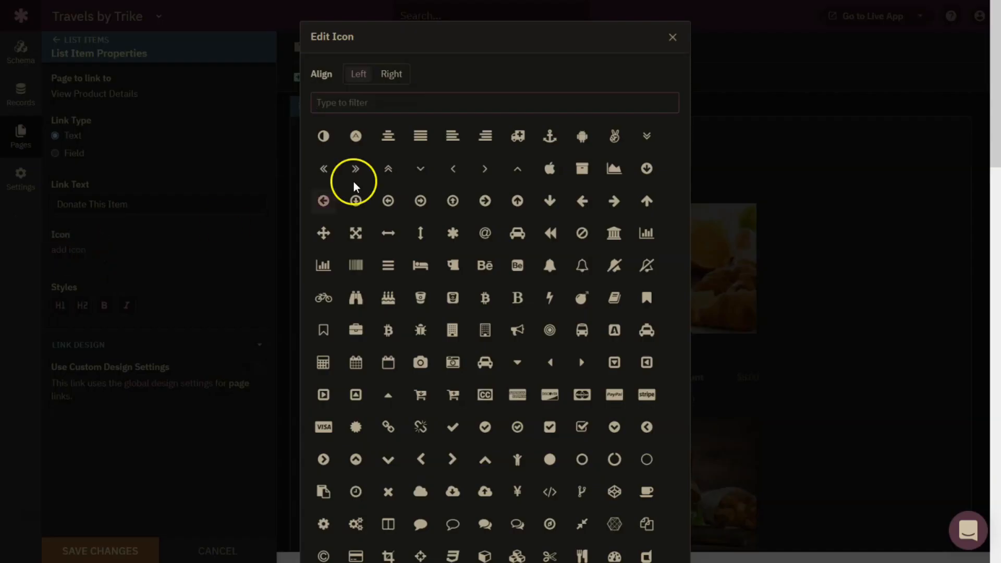
{"action": "type", "text": "gif"}
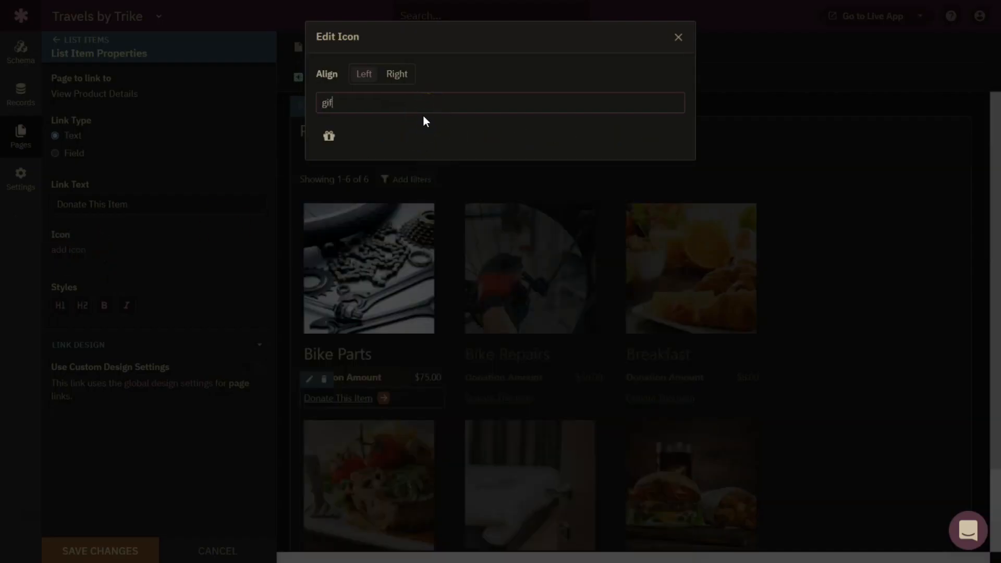
{"action": "left_click", "coordinate": [329, 138]}
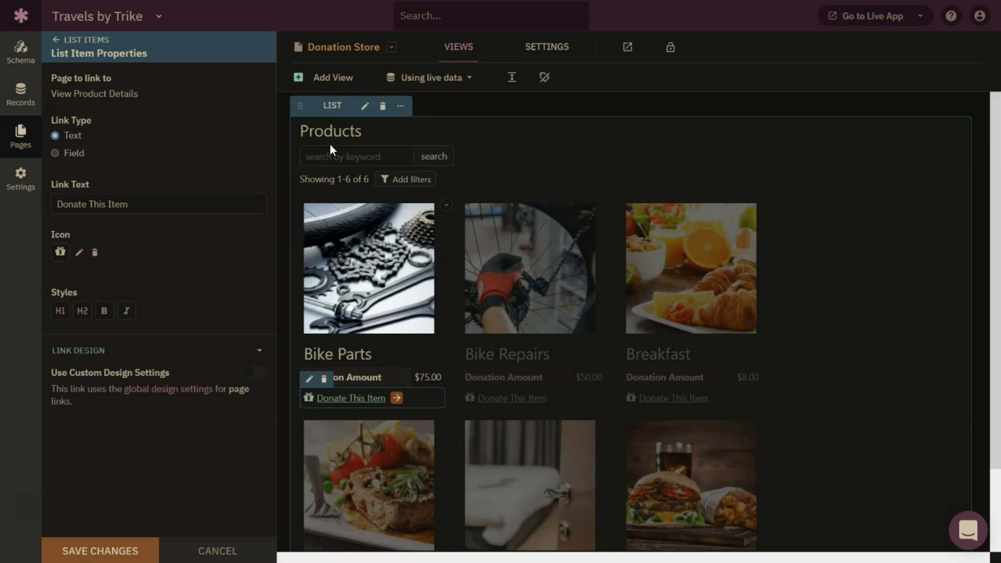
Give the donate link a custom Fill design with uppercase text, round corners and raised effect, and save the list changes.
{"action": "left_click", "coordinate": [267, 376]}
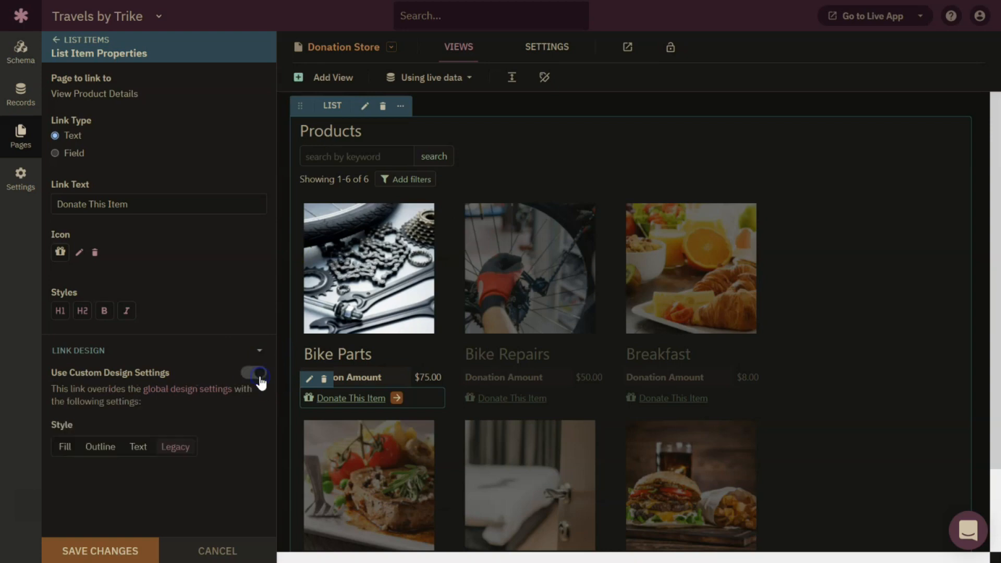
{"action": "left_click", "coordinate": [66, 447]}
{"action": "left_click_drag", "start_coordinate": [273, 194], "coordinate": [254, 414]}
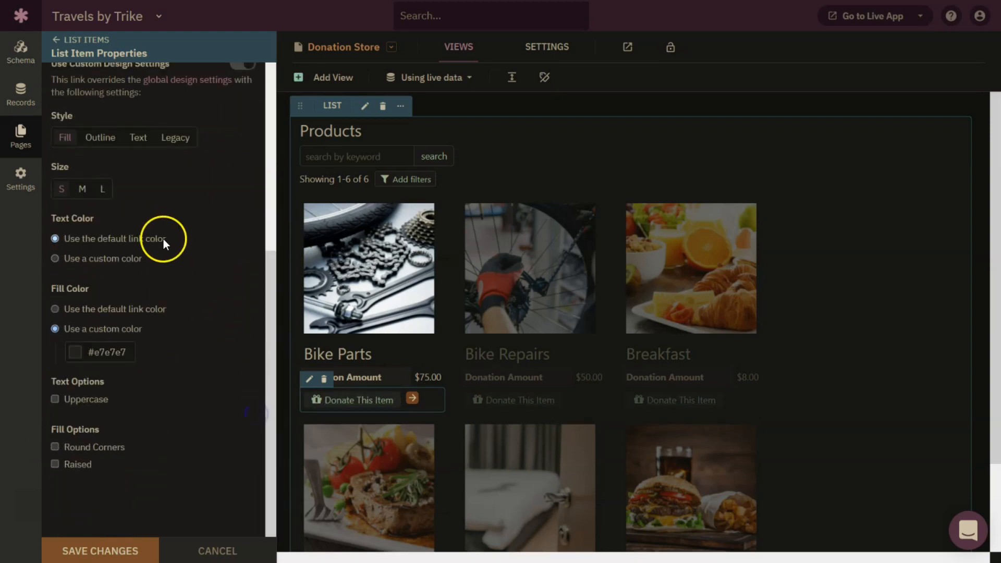
{"action": "left_click", "coordinate": [113, 351]}
{"action": "left_click", "coordinate": [86, 406]}
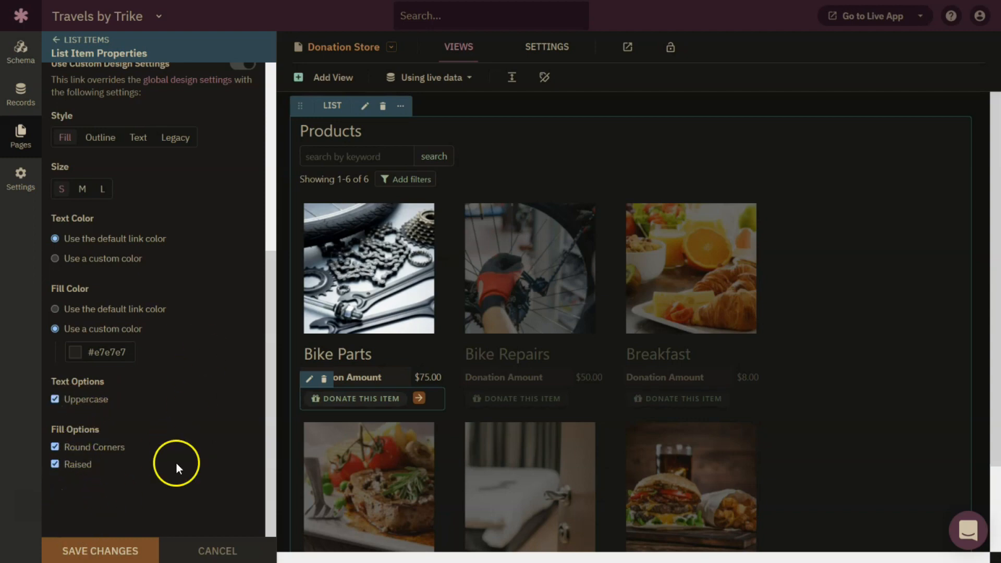
{"action": "left_click", "coordinate": [127, 543]}
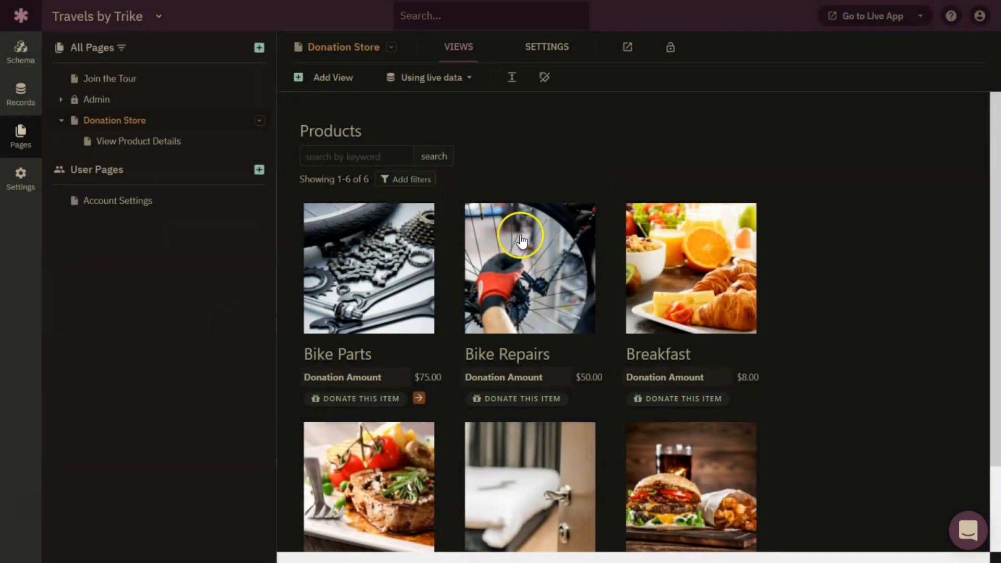
Open the live Donation Store page and disable Dark Reader for this site to view its real colors.
{"action": "left_click", "coordinate": [866, 17]}
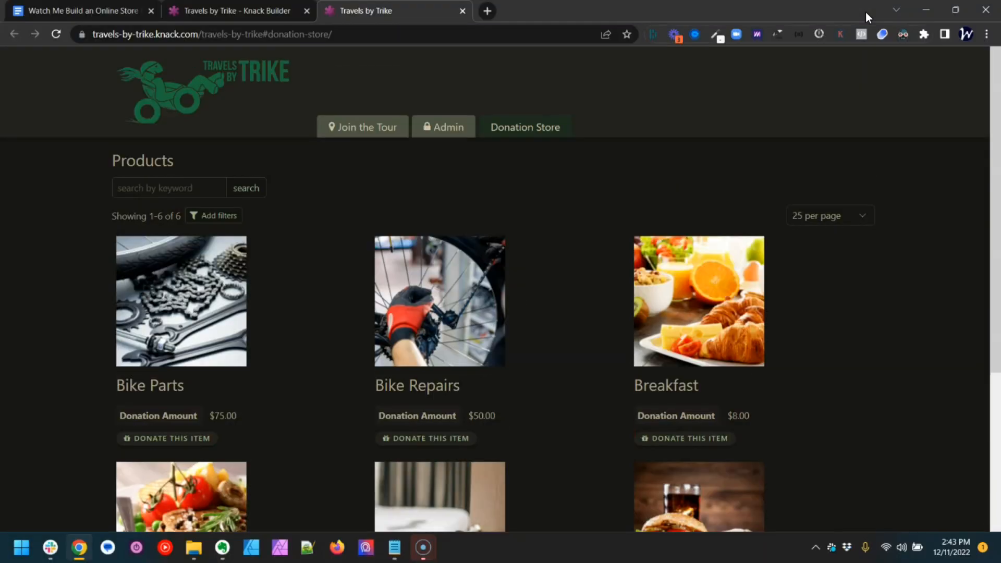
{"action": "left_click", "coordinate": [904, 38]}
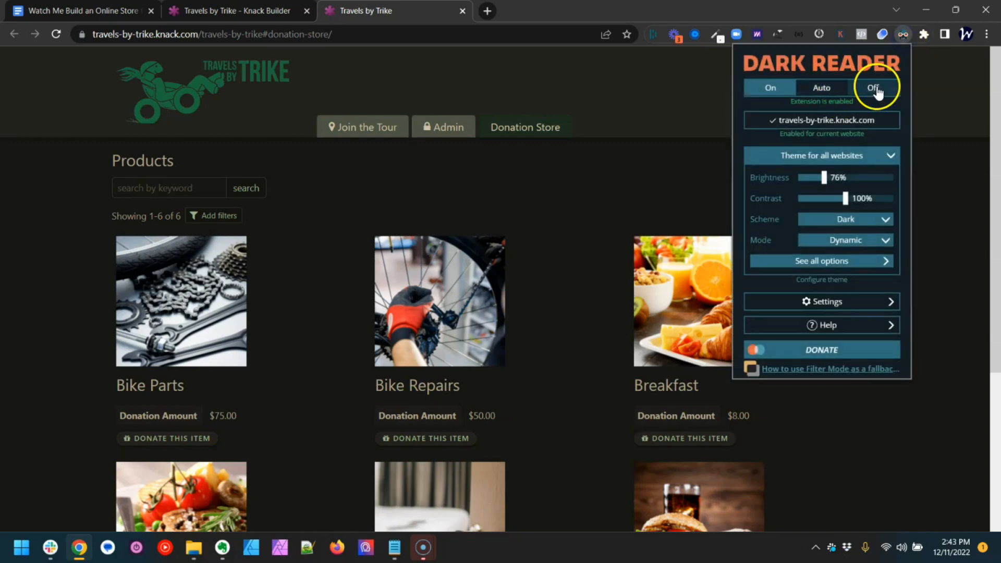
{"action": "left_click", "coordinate": [853, 121]}
{"action": "left_click", "coordinate": [594, 195]}
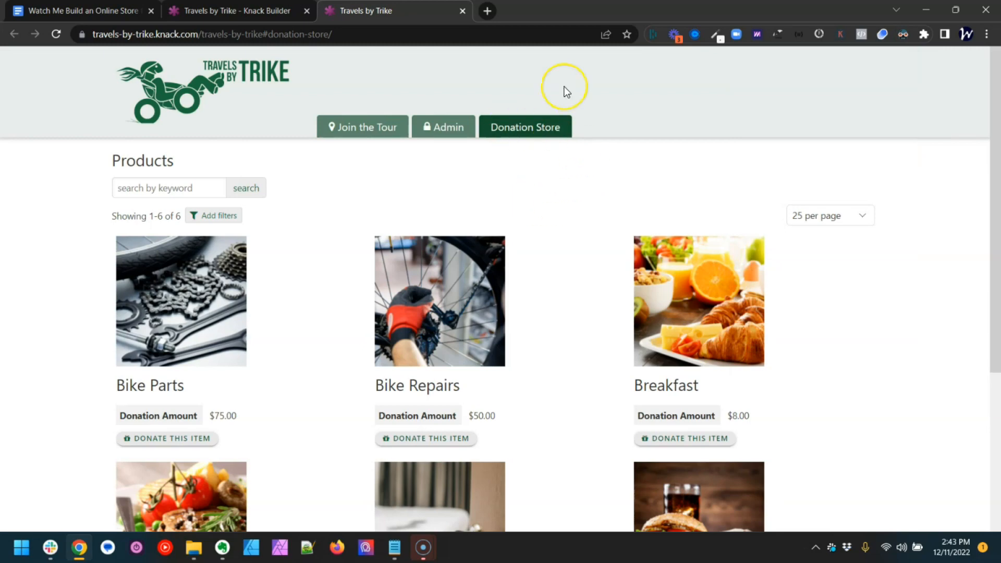
{"action": "left_click", "coordinate": [346, 232]}
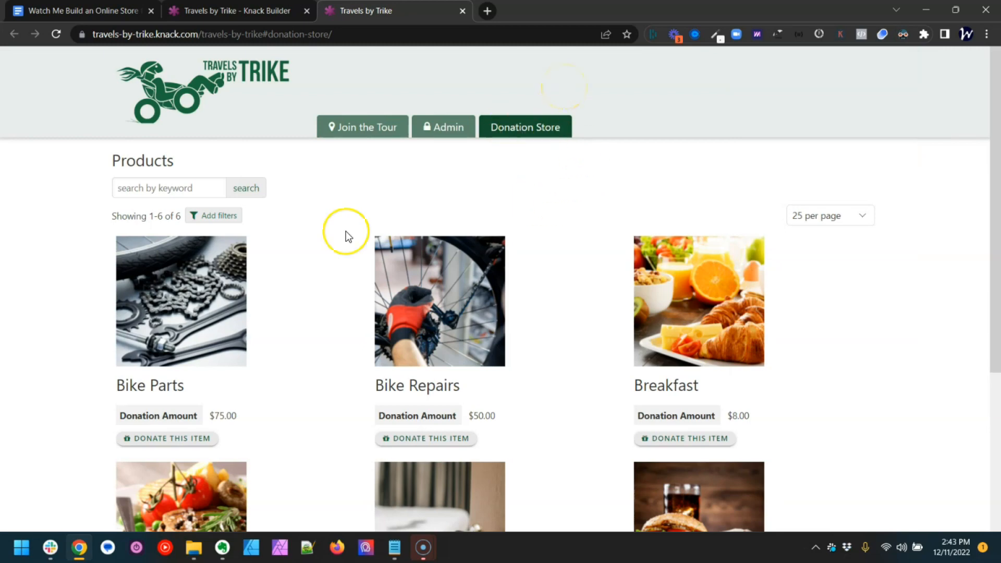
Return to the Knack Builder and move the Donation Store page above Admin in the page order.
{"action": "key", "text": "ctrl+shift+Tab"}
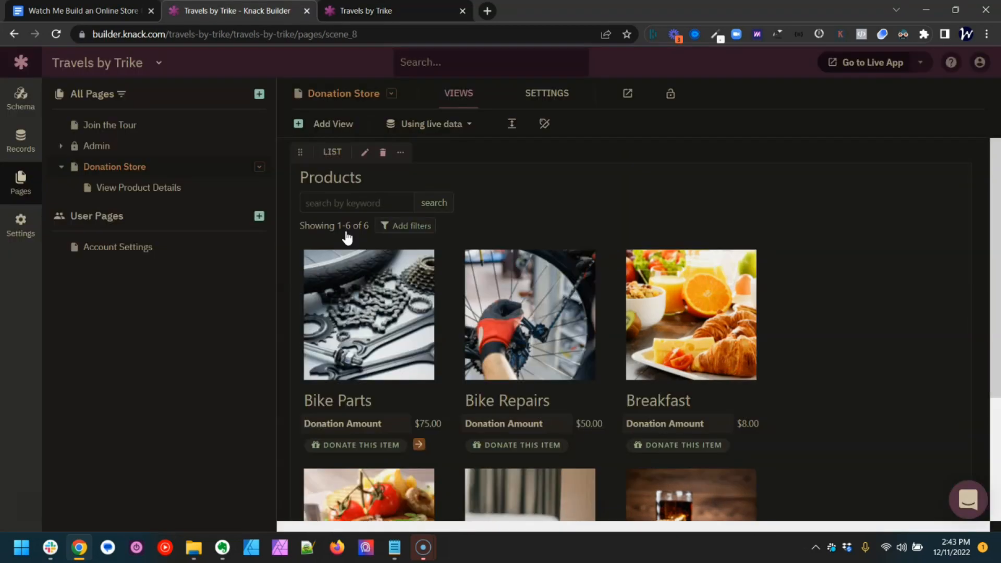
{"action": "left_click_drag", "start_coordinate": [101, 174], "coordinate": [102, 148]}
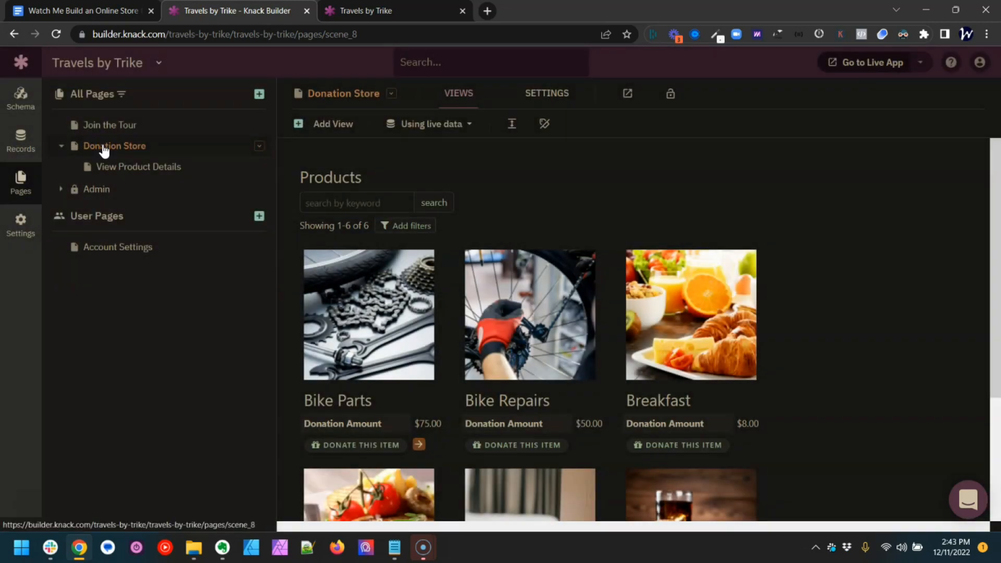
Set the Donation Store page to not display the Page Menu and exclude it from the Page Menu, and save the settings.
{"action": "left_click", "coordinate": [259, 146]}
{"action": "left_click", "coordinate": [251, 167]}
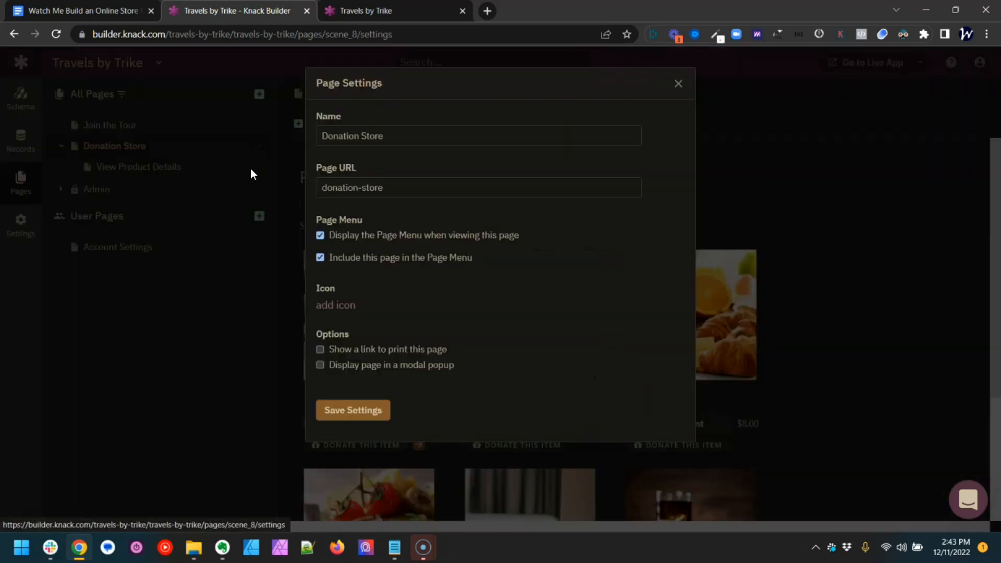
{"action": "left_click", "coordinate": [369, 238]}
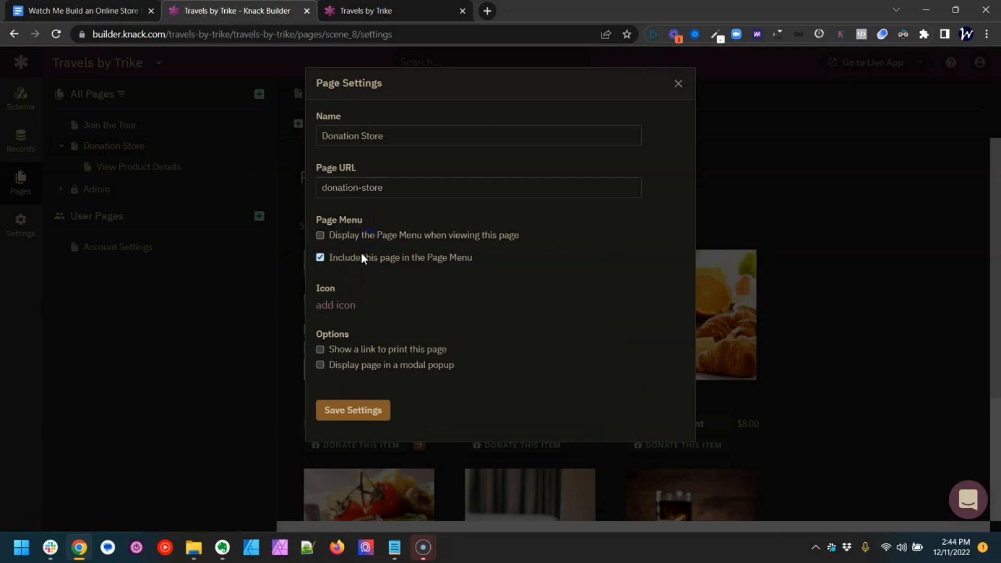
{"action": "left_click", "coordinate": [362, 256]}
{"action": "left_click", "coordinate": [350, 411]}
Switch to the live app and reload the Donation Store page to check it without the page menu.
{"action": "left_click", "coordinate": [396, 11]}
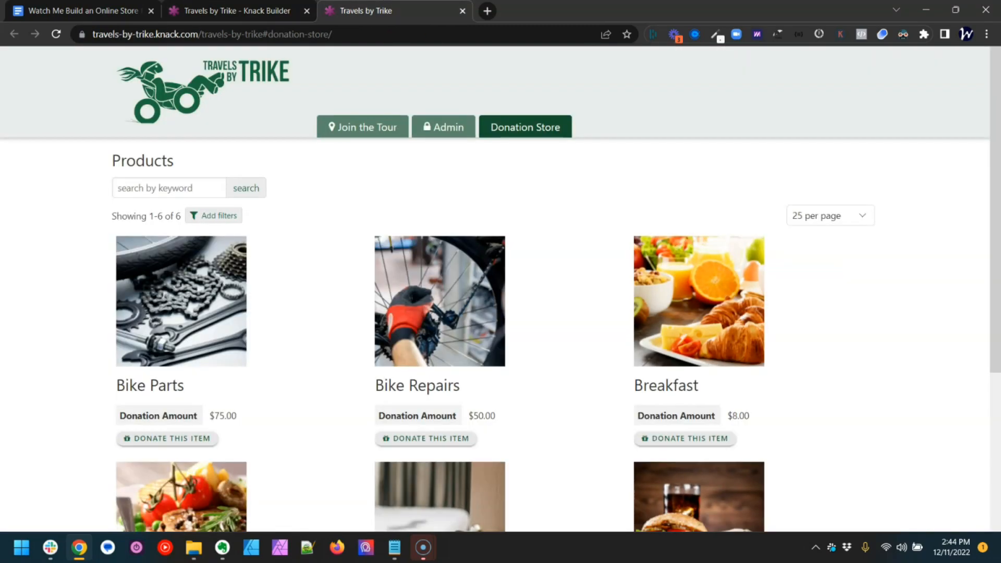
{"action": "key", "text": "F5"}
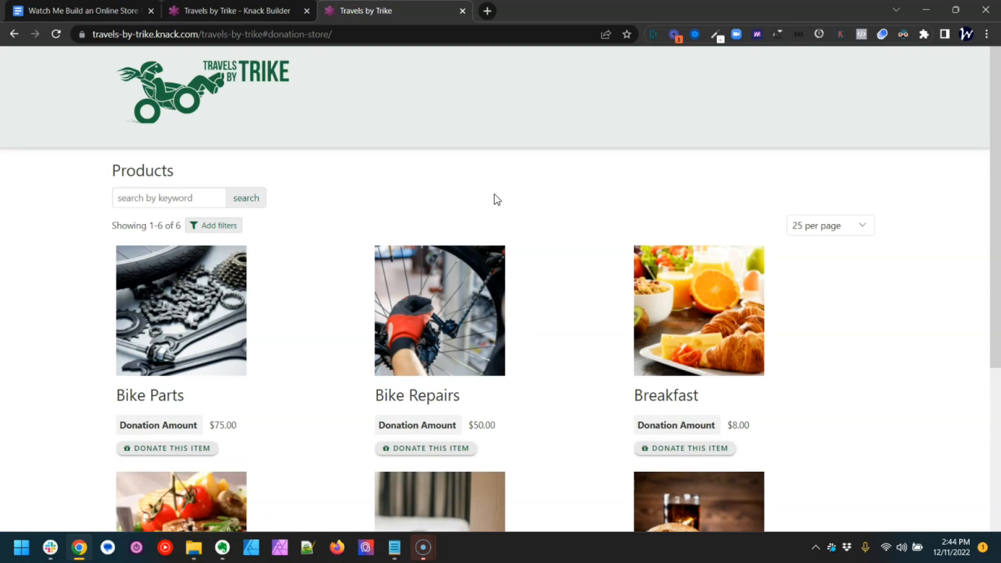
{"action": "scroll", "coordinate": [975, 161], "scroll_direction": "down", "scroll_amount": 5}
{"action": "scroll", "coordinate": [975, 324], "scroll_direction": "up", "scroll_amount": 5}
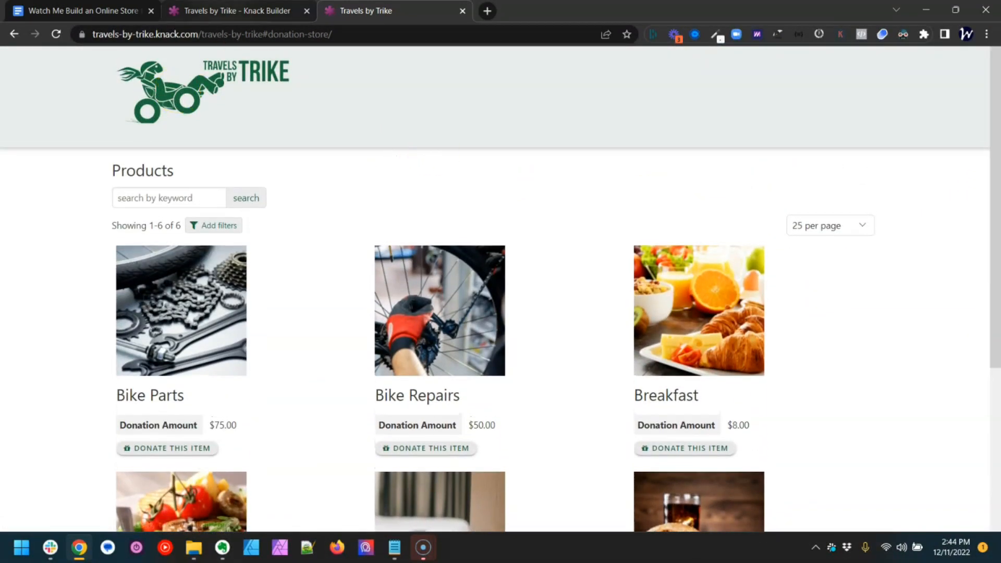
Return to the Knack Builder and replace the Products list's 200px square product image with the 300px square version.
{"action": "left_click", "coordinate": [232, 11]}
{"action": "left_click", "coordinate": [402, 297]}
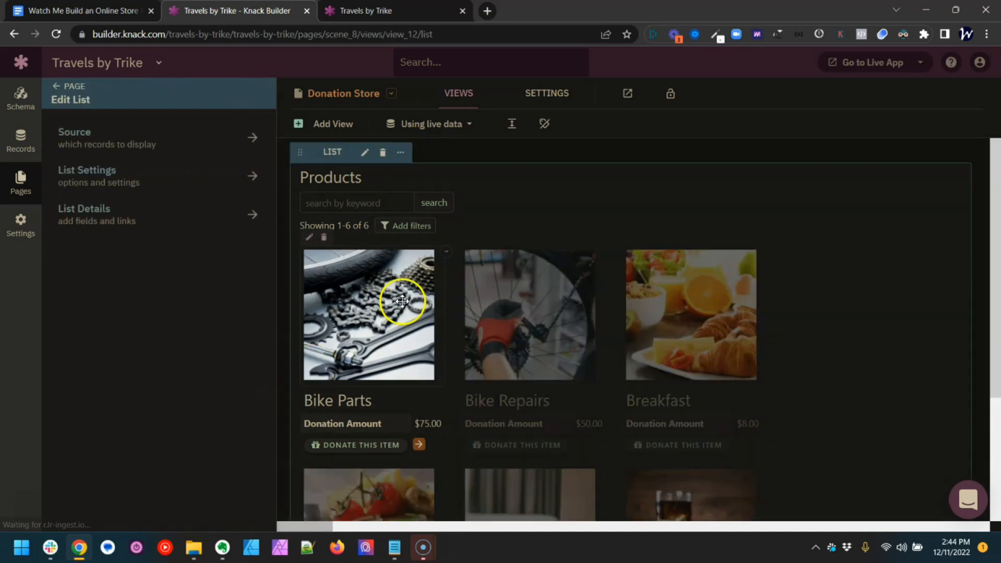
{"action": "left_click", "coordinate": [383, 296]}
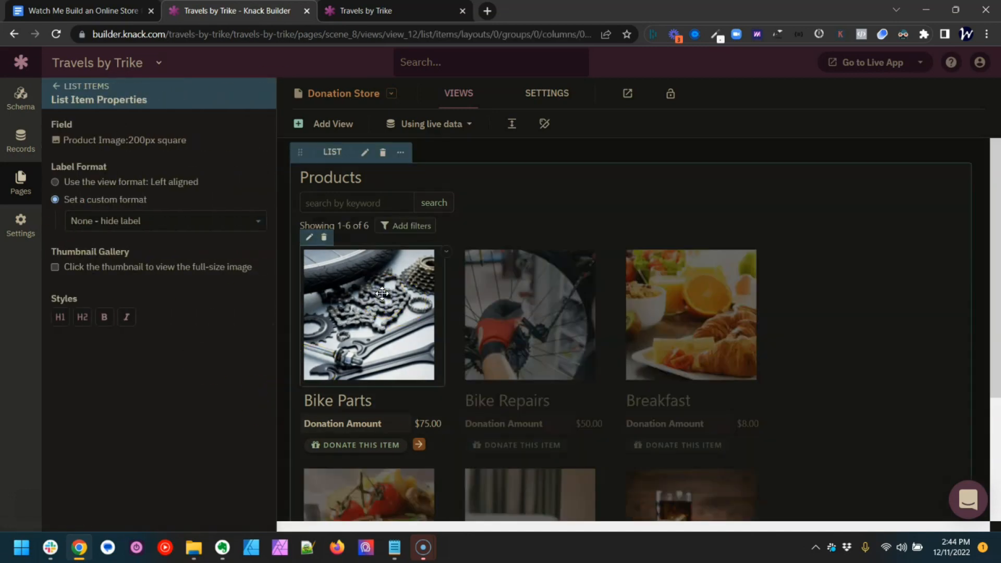
{"action": "left_click", "coordinate": [325, 239]}
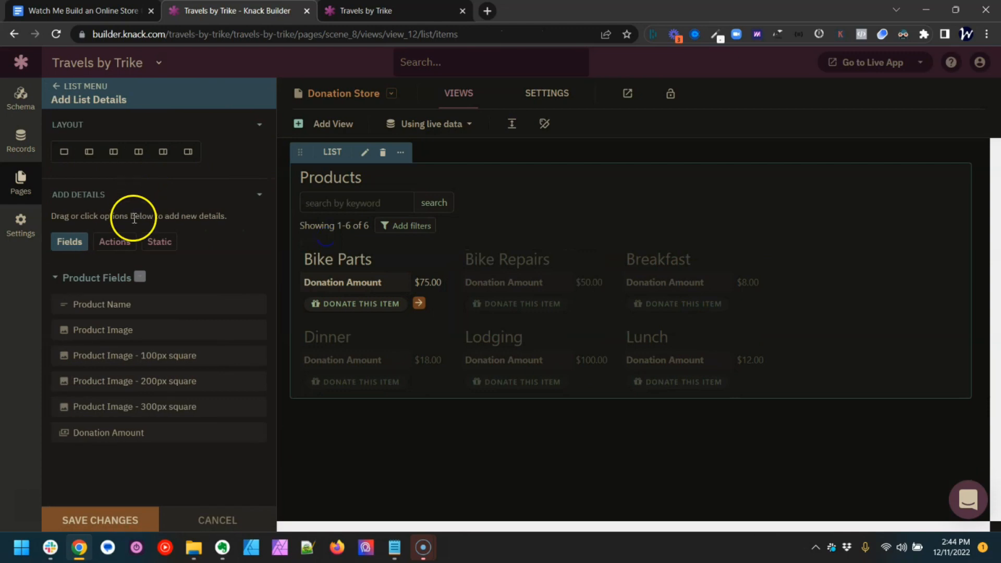
{"action": "left_click", "coordinate": [128, 407]}
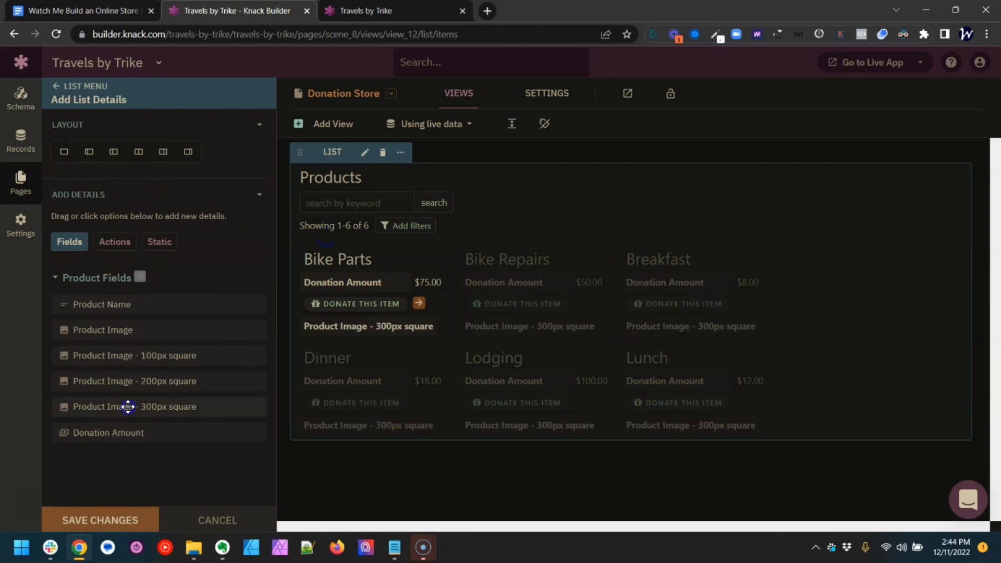
Hide the new product image's label, move the image above the product name, and save the list changes.
{"action": "left_click", "coordinate": [347, 359]}
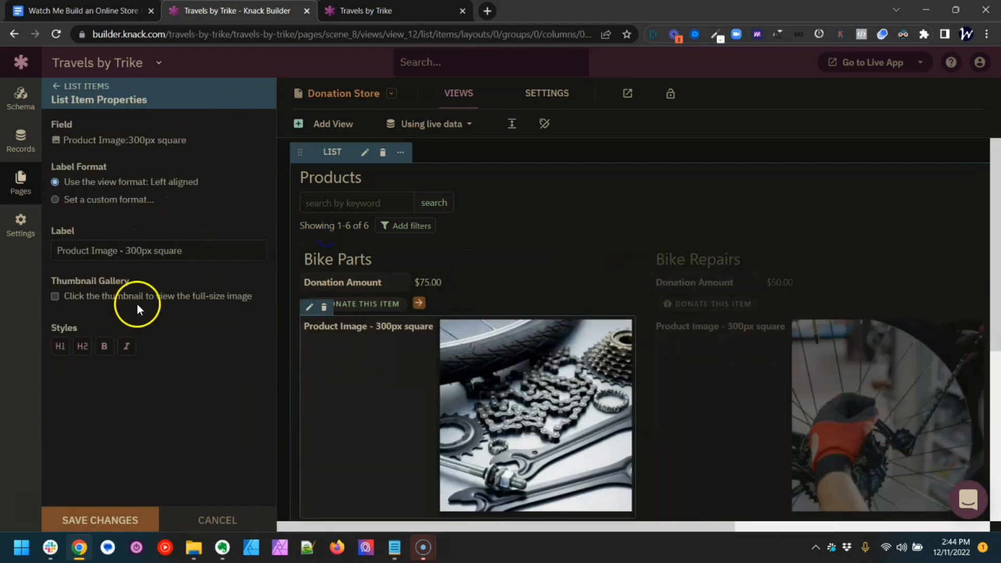
{"action": "left_click", "coordinate": [121, 201]}
{"action": "left_click", "coordinate": [109, 224]}
{"action": "left_click", "coordinate": [108, 234]}
{"action": "left_click_drag", "start_coordinate": [325, 360], "coordinate": [340, 253]}
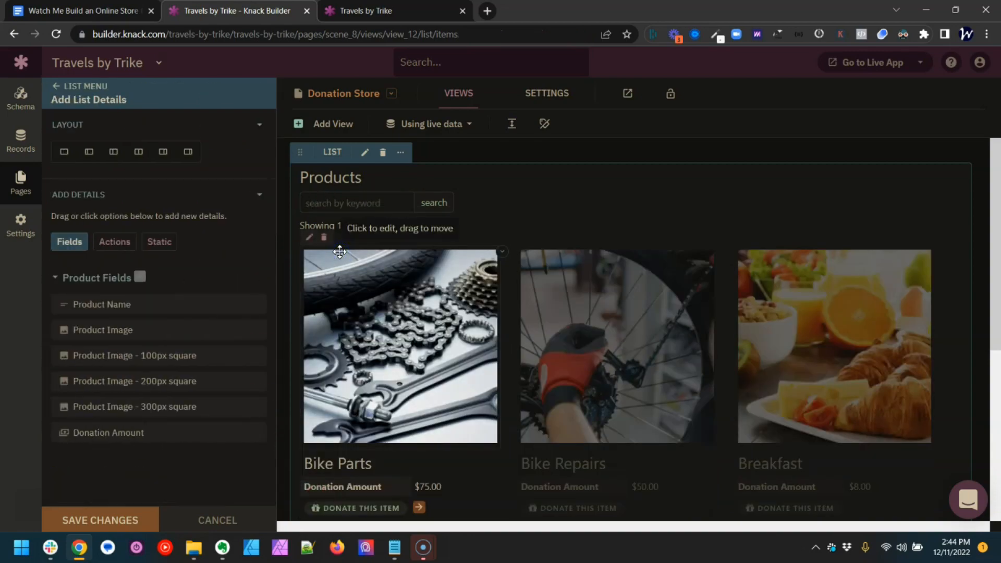
{"action": "left_click", "coordinate": [104, 519]}
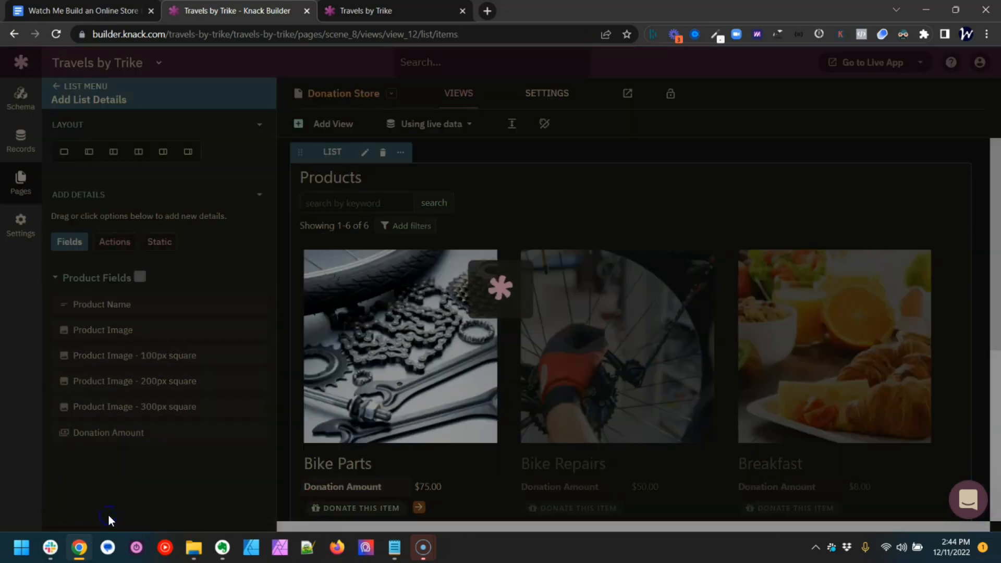
Reload the live Donation Store page and review the larger product images.
{"action": "key", "text": "ctrl+Tab"}
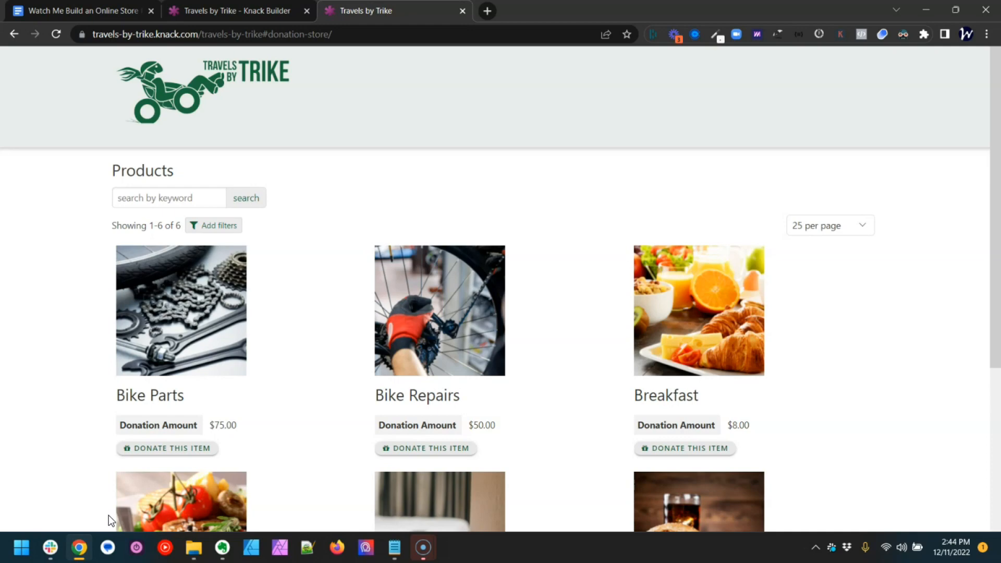
{"action": "key", "text": "F5"}
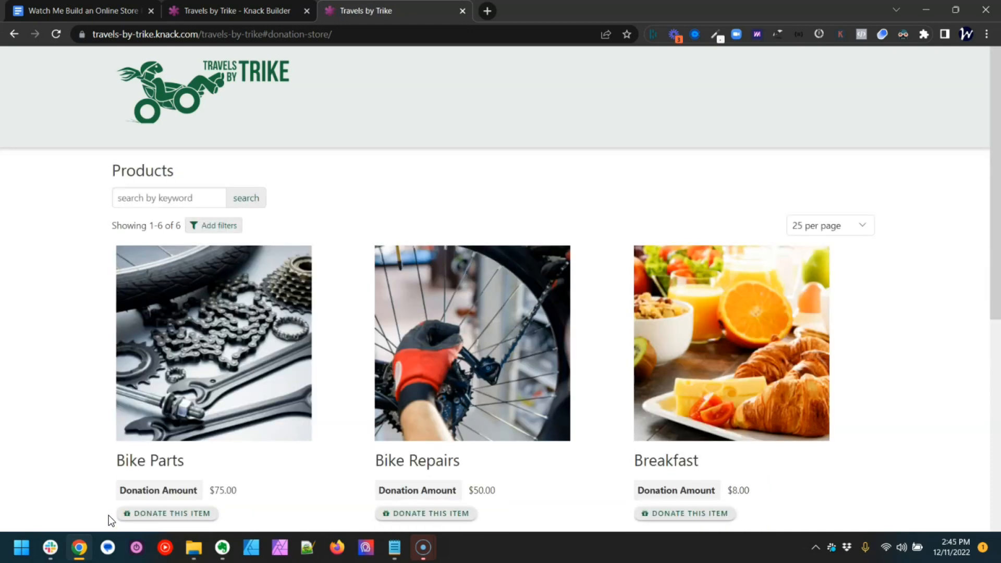
{"action": "scroll", "coordinate": [108, 516], "scroll_direction": "down", "scroll_amount": 6}
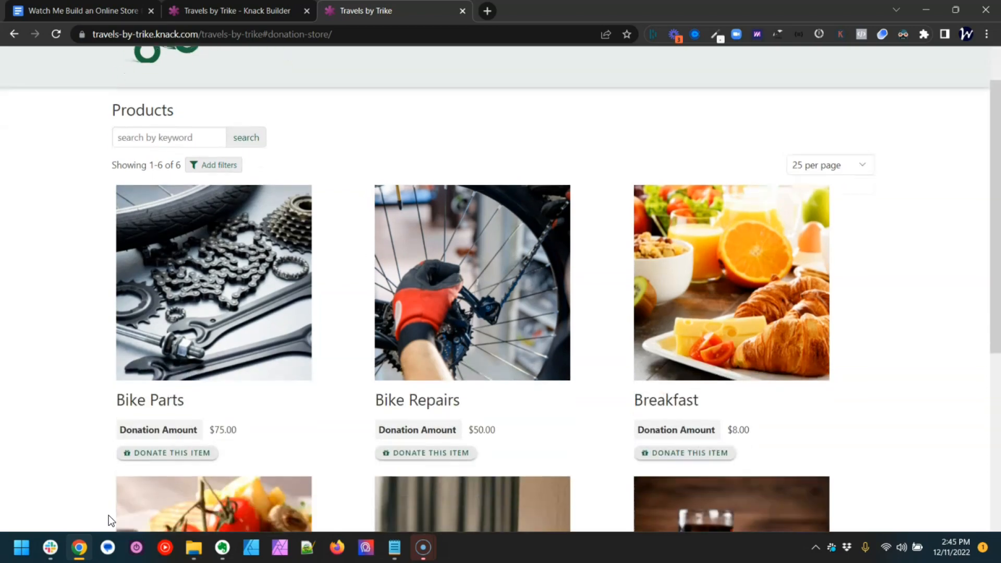
{"action": "scroll", "coordinate": [108, 516], "scroll_direction": "up", "scroll_amount": 7}
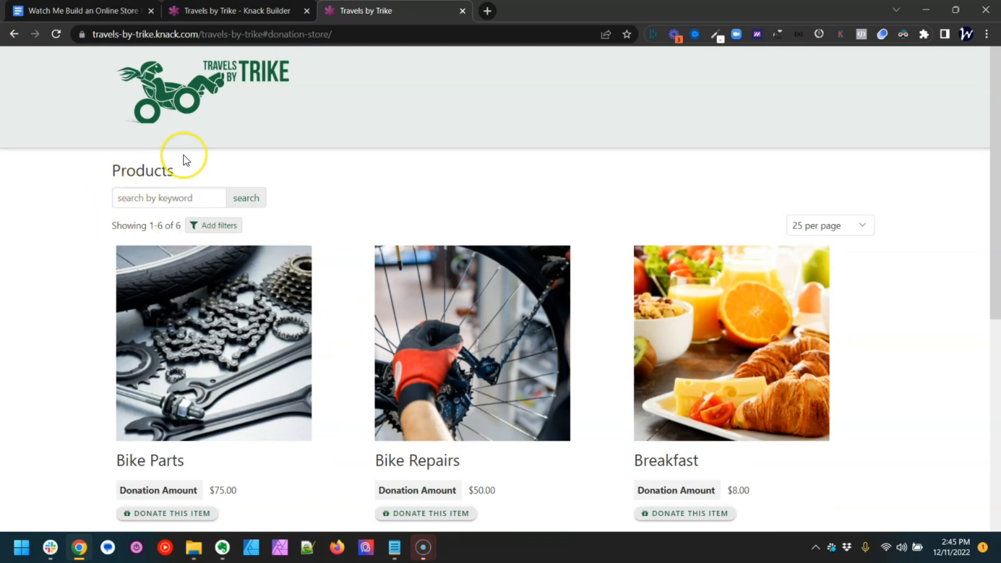
In the builder, disable keyword search and record filtering for the Products list, and save the changes.
{"action": "key", "text": "ctrl+shift+Tab"}
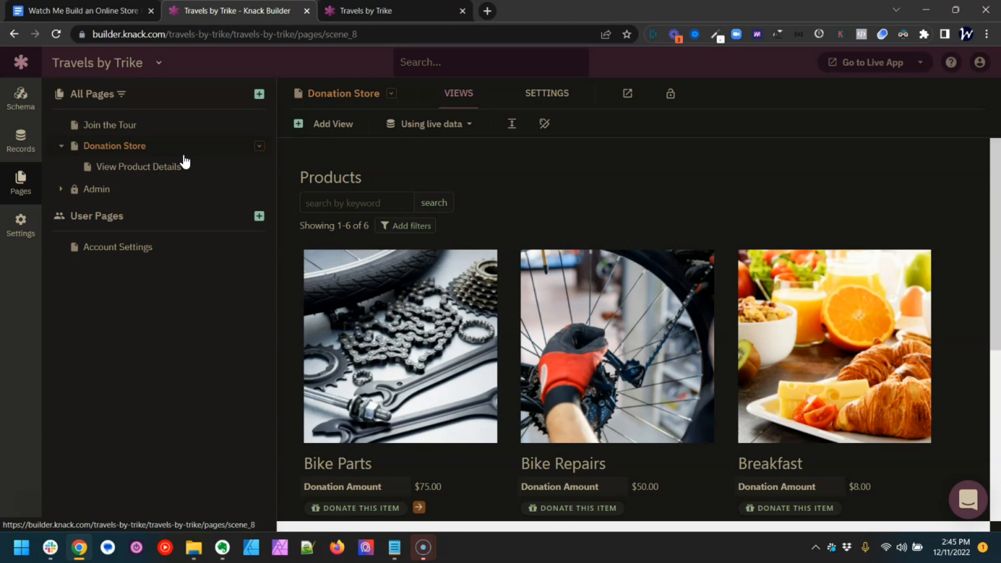
{"action": "left_click", "coordinate": [506, 188]}
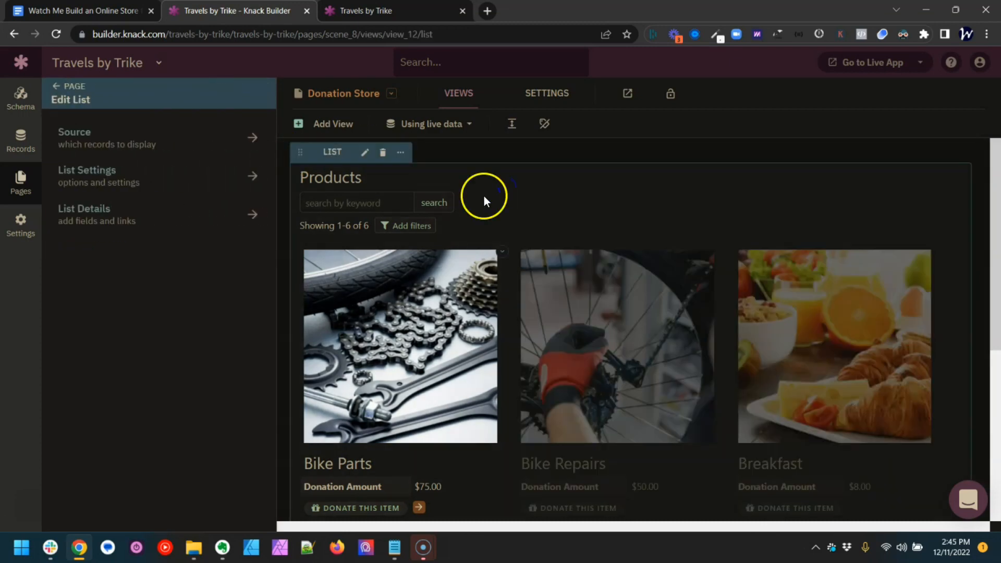
{"action": "left_click", "coordinate": [130, 175]}
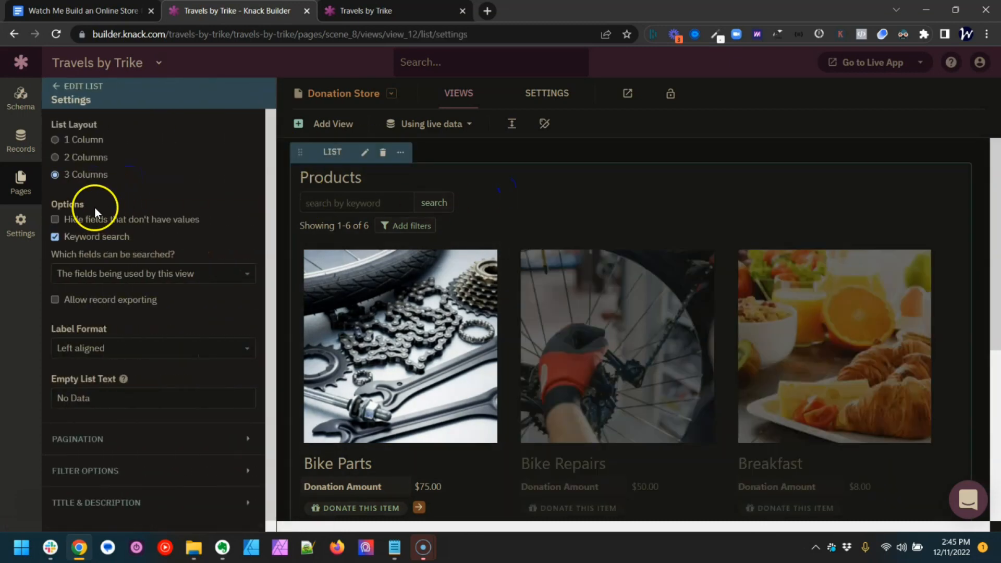
{"action": "left_click", "coordinate": [124, 236]}
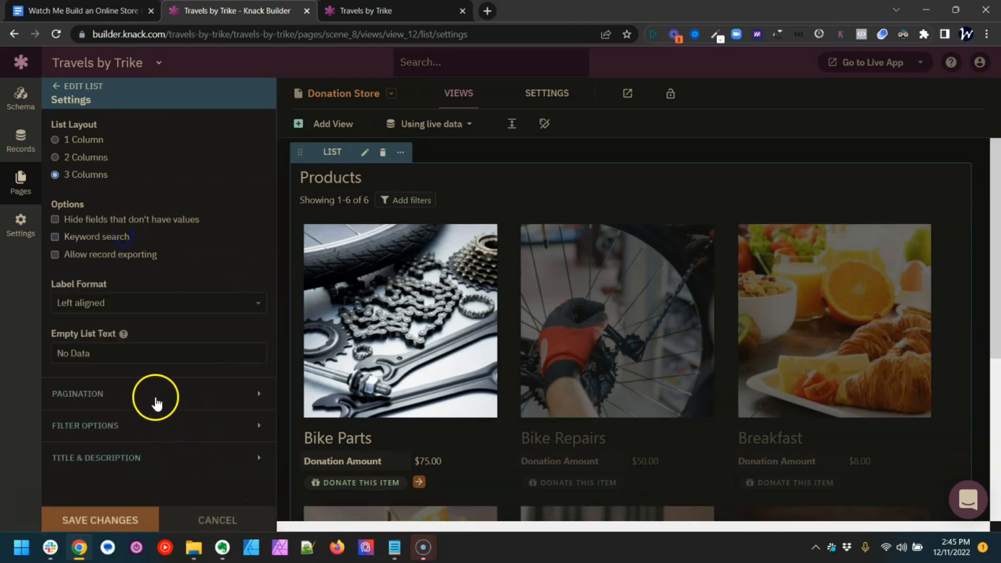
{"action": "left_click", "coordinate": [147, 426]}
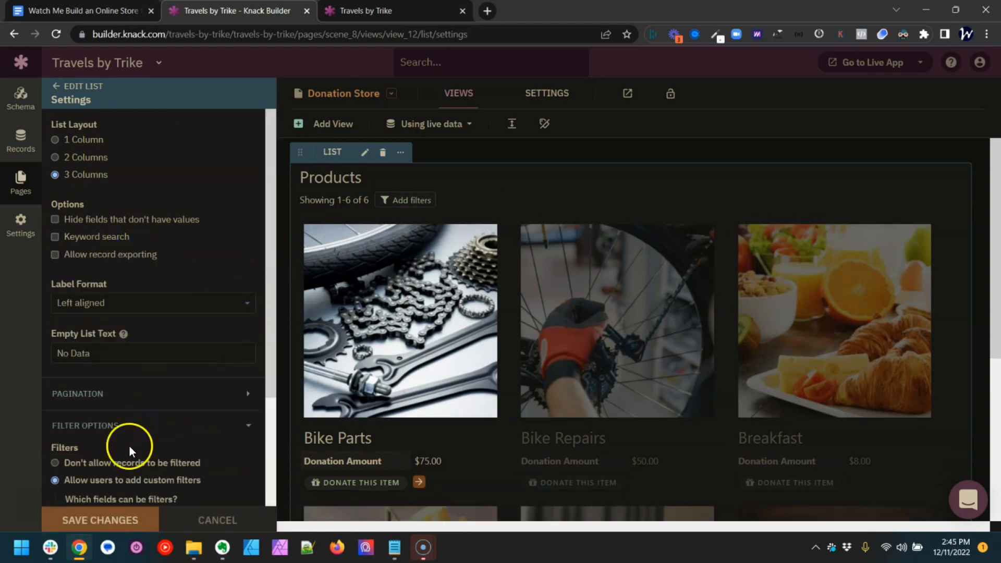
{"action": "left_click", "coordinate": [120, 462]}
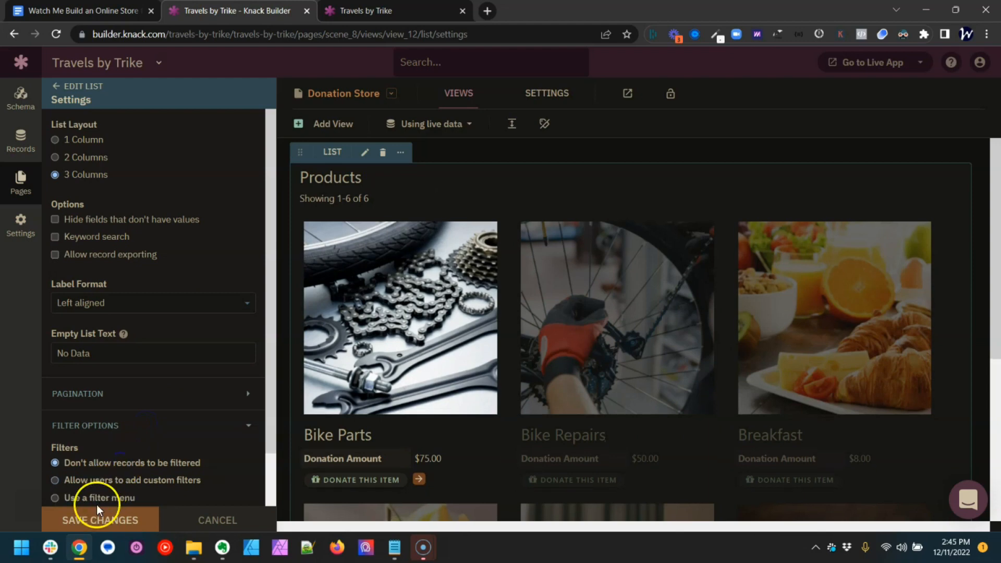
{"action": "left_click", "coordinate": [94, 520]}
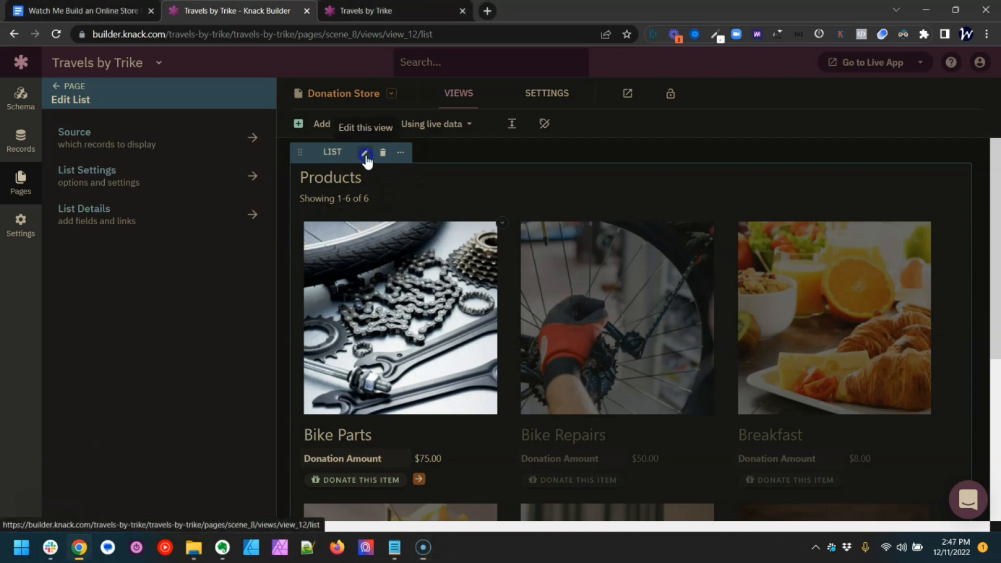
Sort the Products list by Donation Amount numerically from low to high and save the changes.
{"action": "left_click", "coordinate": [148, 139]}
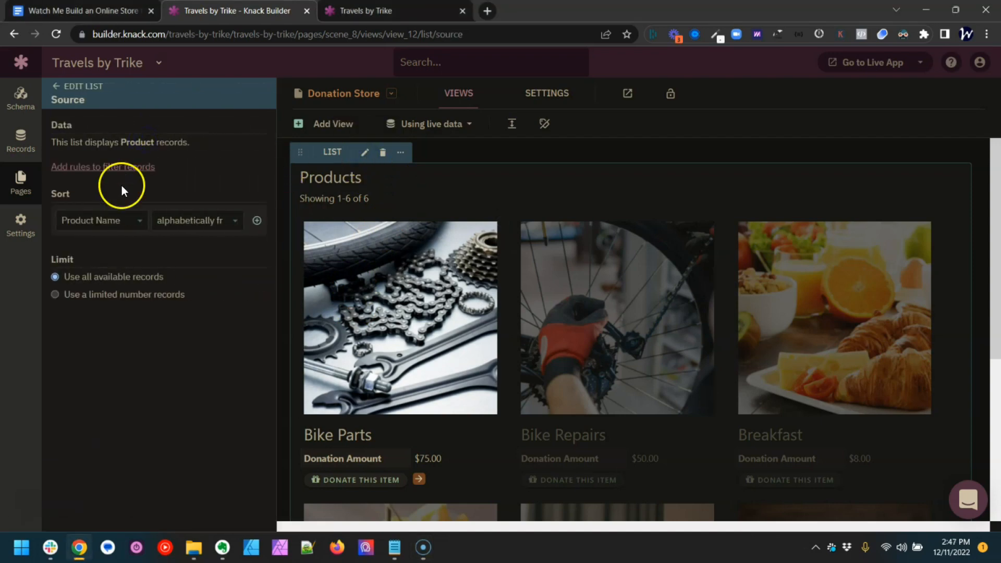
{"action": "left_click", "coordinate": [102, 222]}
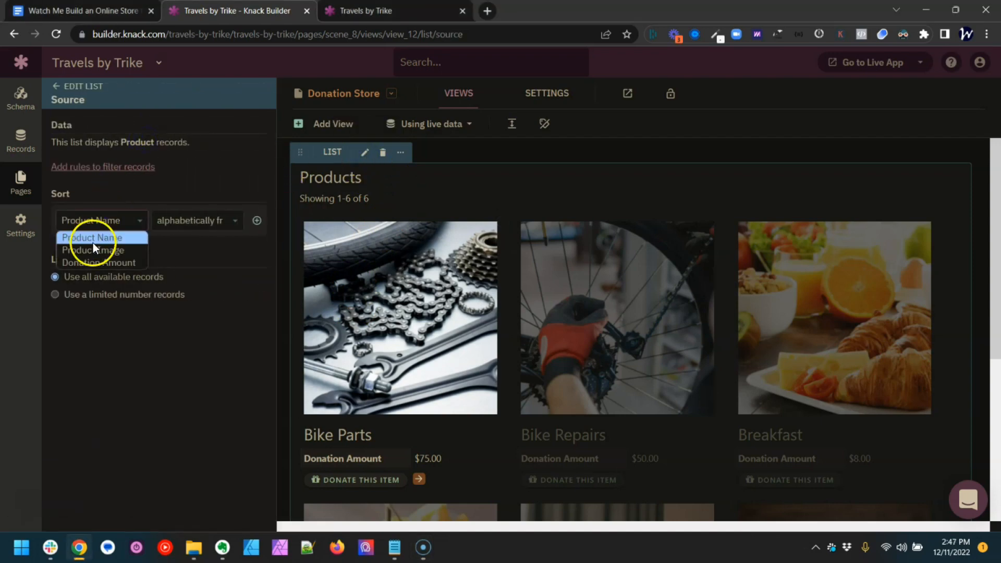
{"action": "left_click", "coordinate": [83, 263]}
{"action": "left_click", "coordinate": [190, 222]}
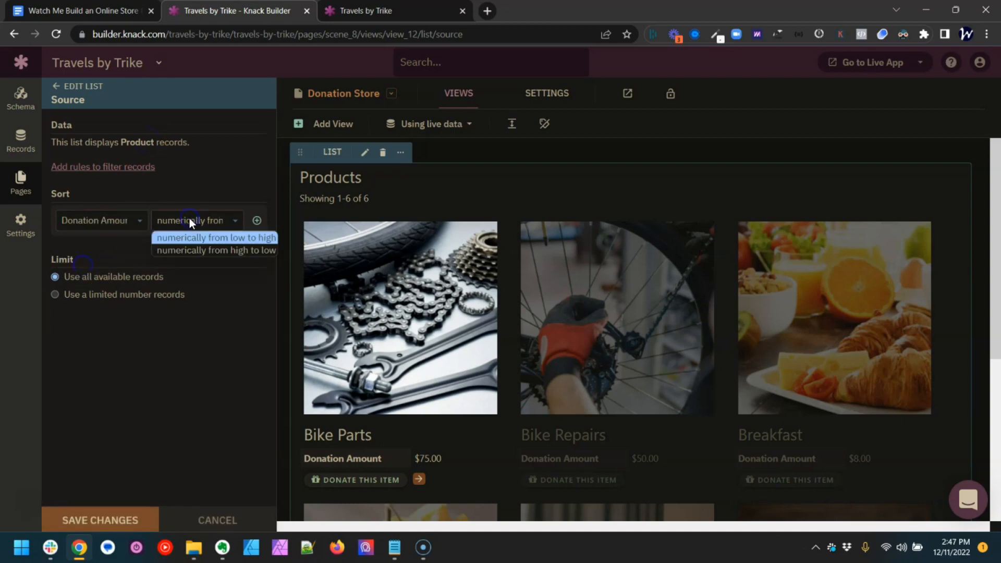
{"action": "left_click", "coordinate": [187, 239]}
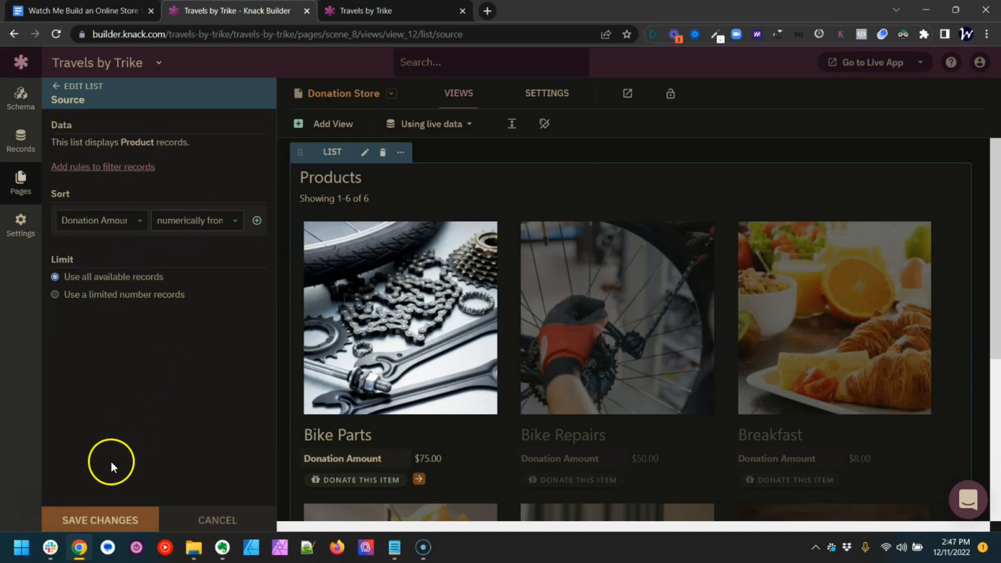
{"action": "left_click", "coordinate": [108, 521]}
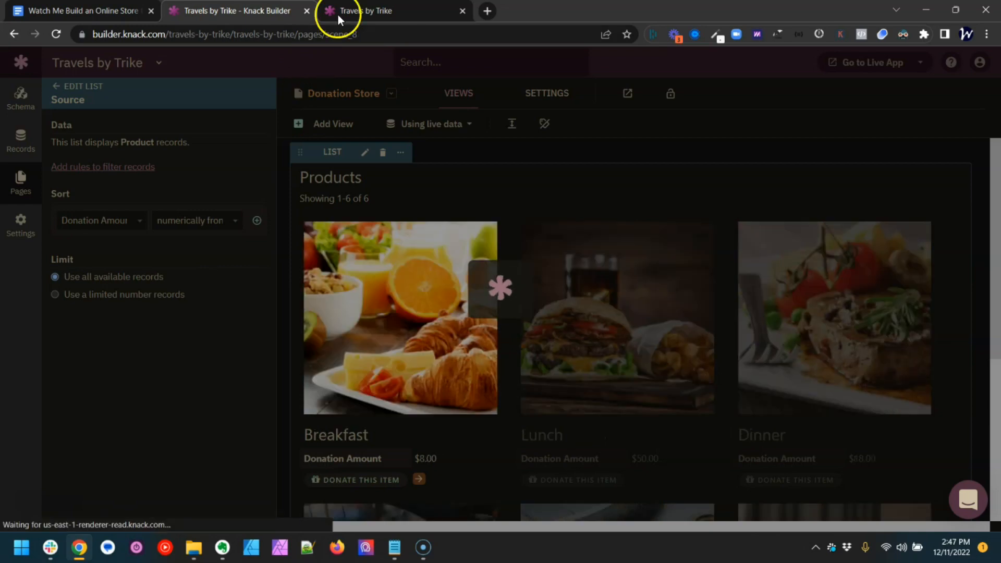
Reload the live Donation Store page and check the product order and the removal of the search and filter controls.
{"action": "left_click", "coordinate": [338, 15]}
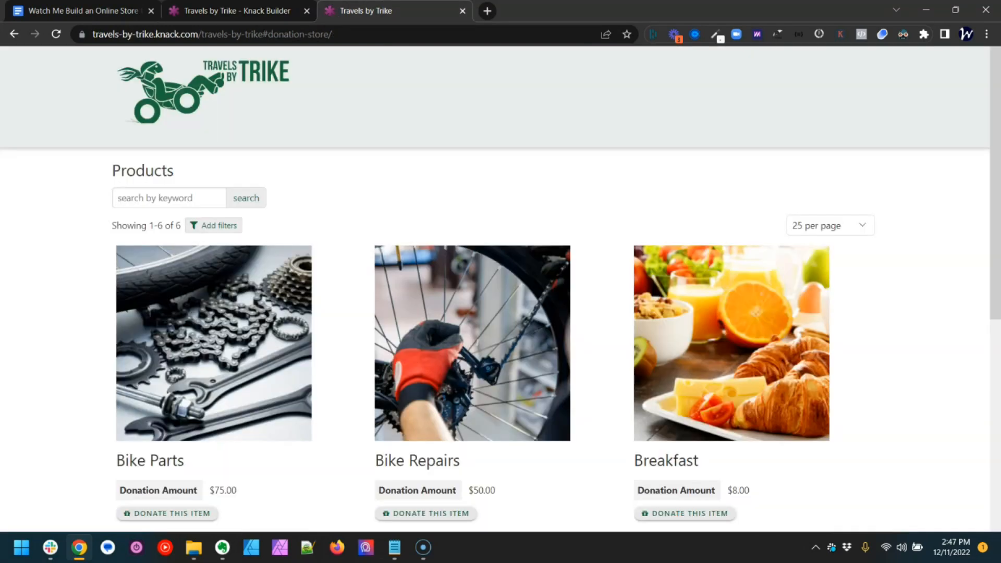
{"action": "key", "text": "F5"}
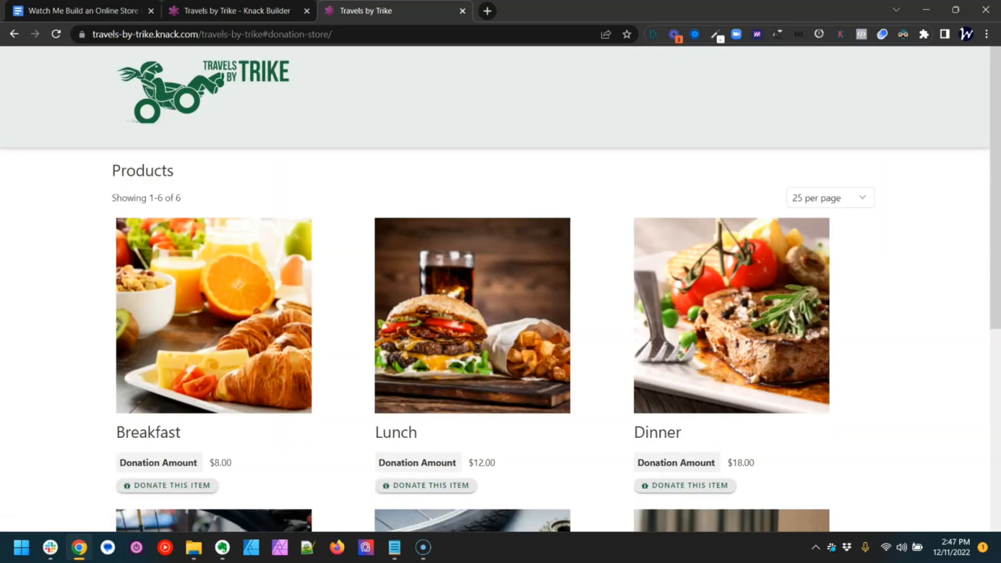
{"action": "scroll", "coordinate": [501, 288], "scroll_direction": "down", "scroll_amount": 1}
{"action": "scroll", "coordinate": [500, 289], "scroll_direction": "down", "scroll_amount": 4}
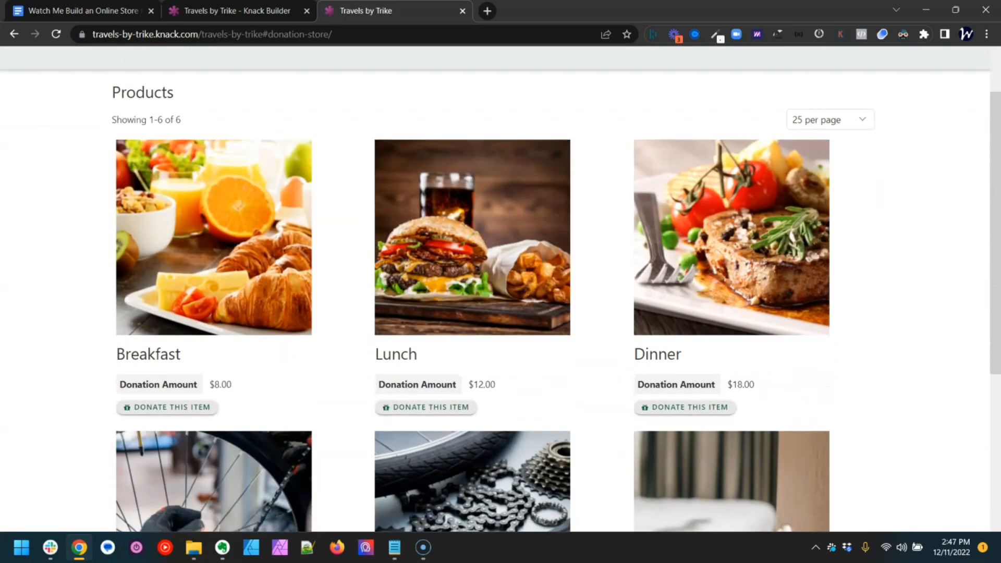
{"action": "scroll", "coordinate": [500, 288], "scroll_direction": "down", "scroll_amount": 3}
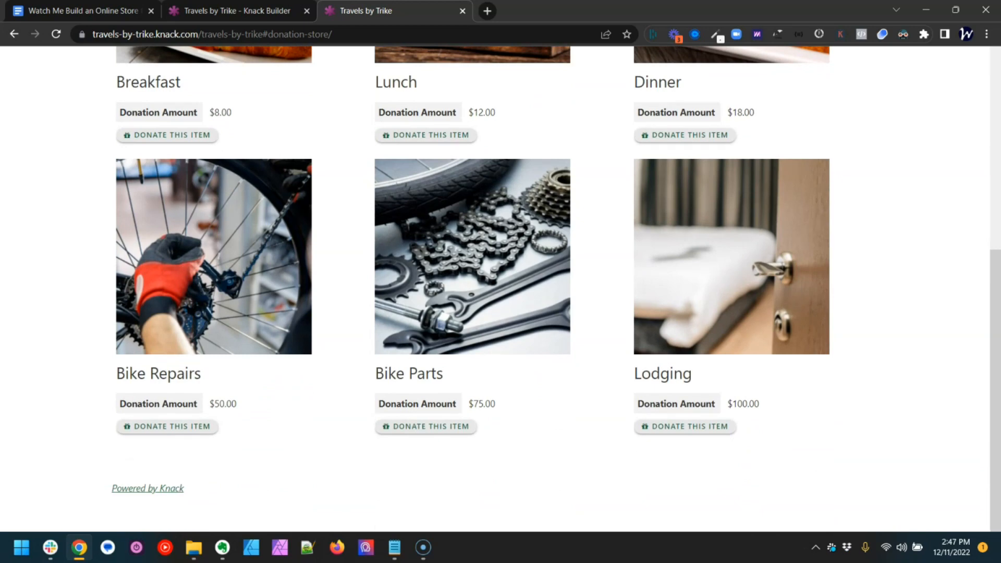
{"action": "scroll", "coordinate": [500, 287], "scroll_direction": "up", "scroll_amount": 4}
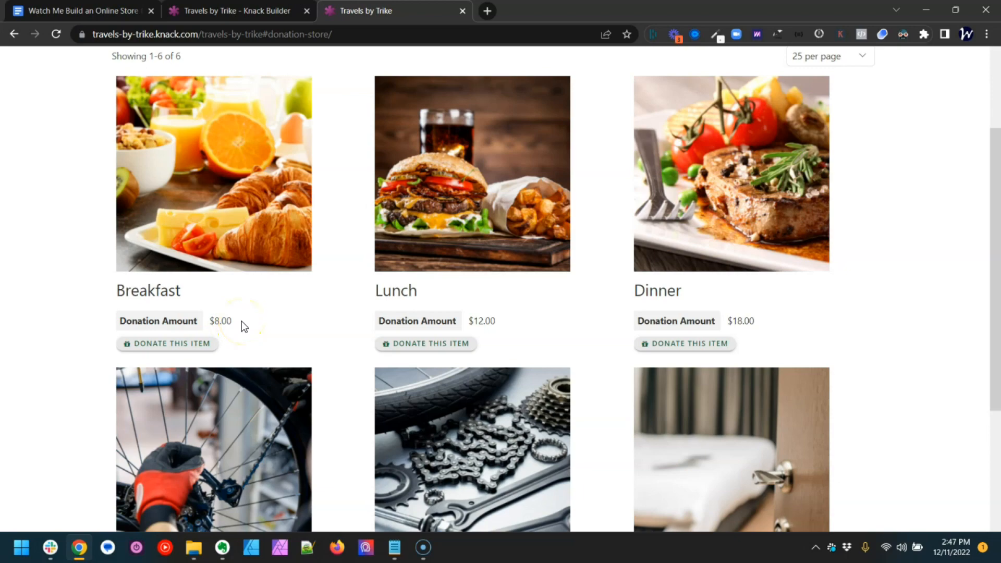
In the builder, add a Text Formula field named Pretty Donation Price to the Products object.
{"action": "key", "text": "ctrl+shift+Tab"}
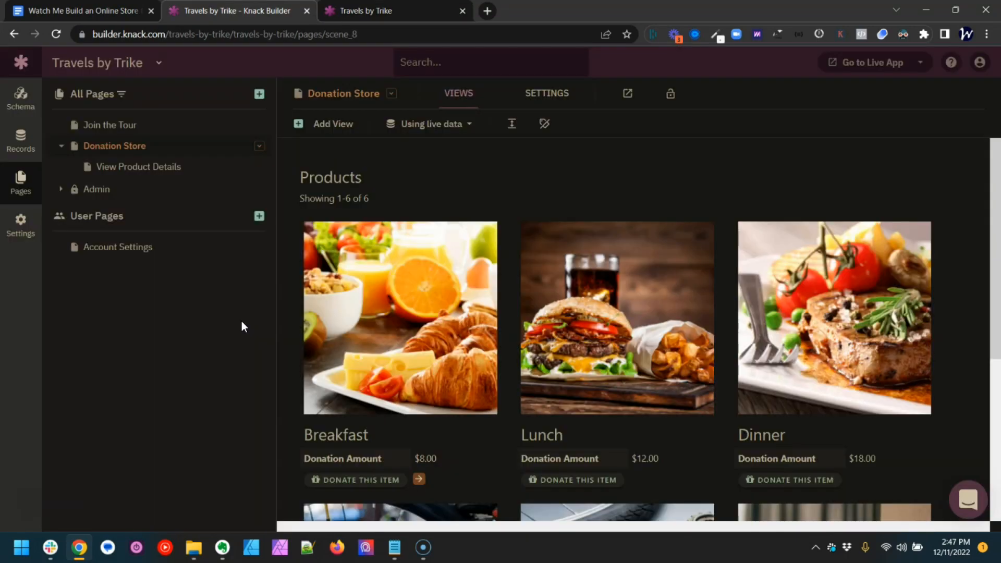
{"action": "left_click", "coordinate": [21, 140]}
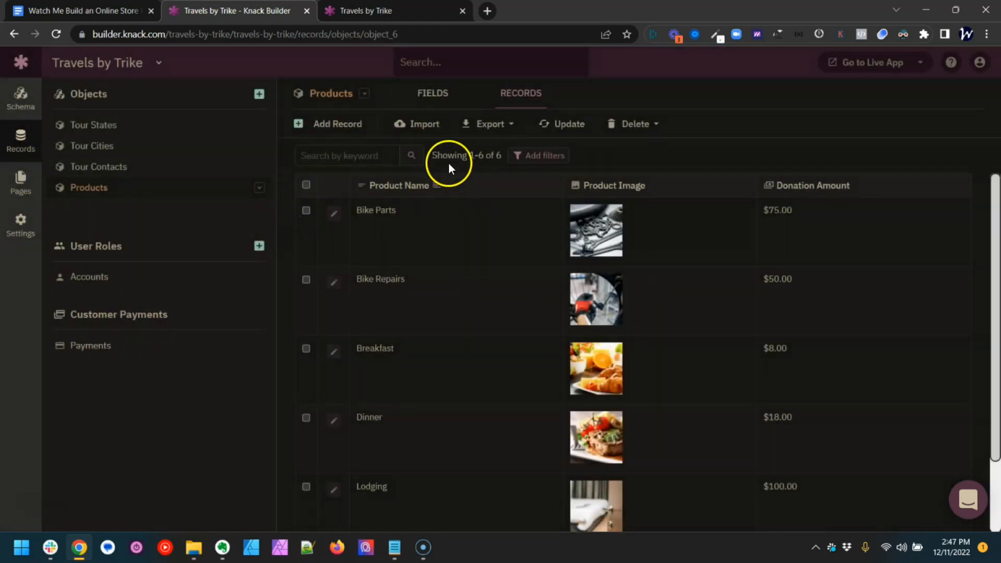
{"action": "left_click", "coordinate": [428, 96]}
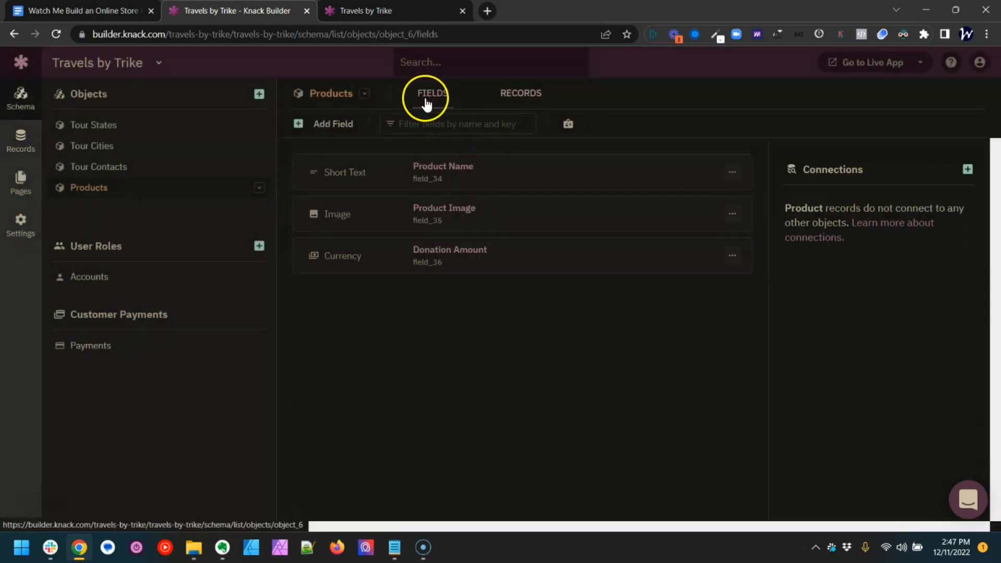
{"action": "left_click", "coordinate": [339, 125]}
{"action": "left_click", "coordinate": [139, 263]}
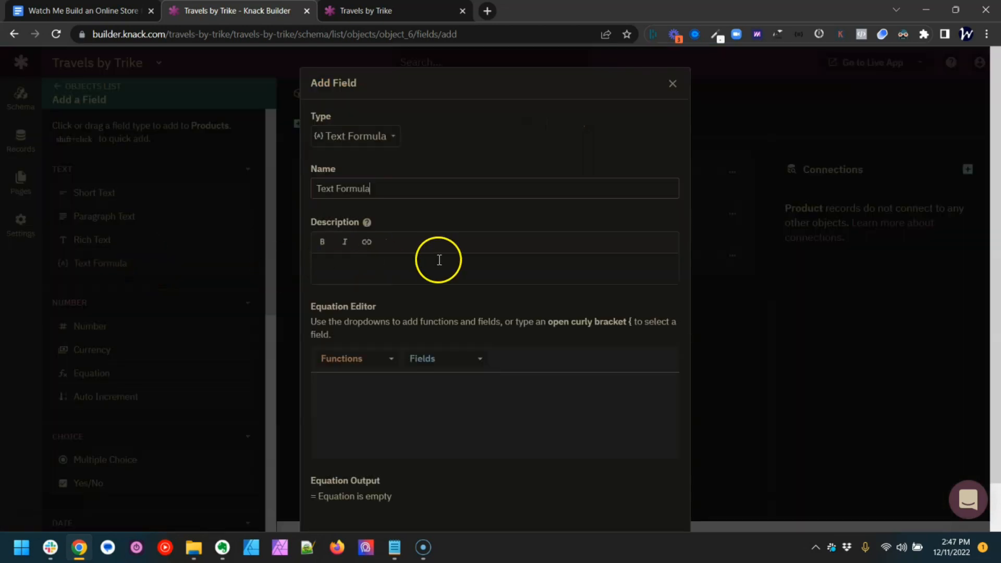
{"action": "triple_click", "coordinate": [411, 186]}
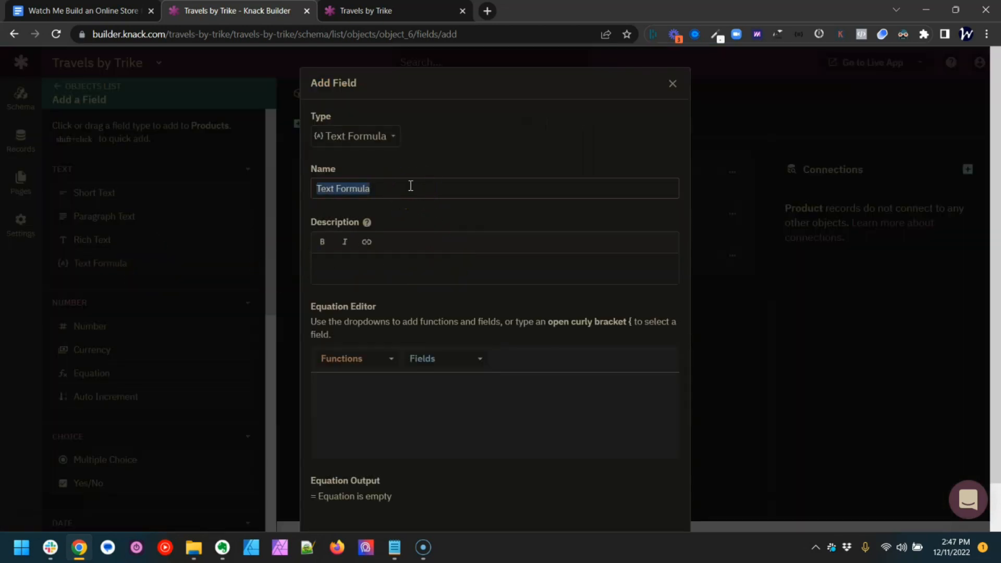
{"action": "type", "text": "Pretty Donation Price"}
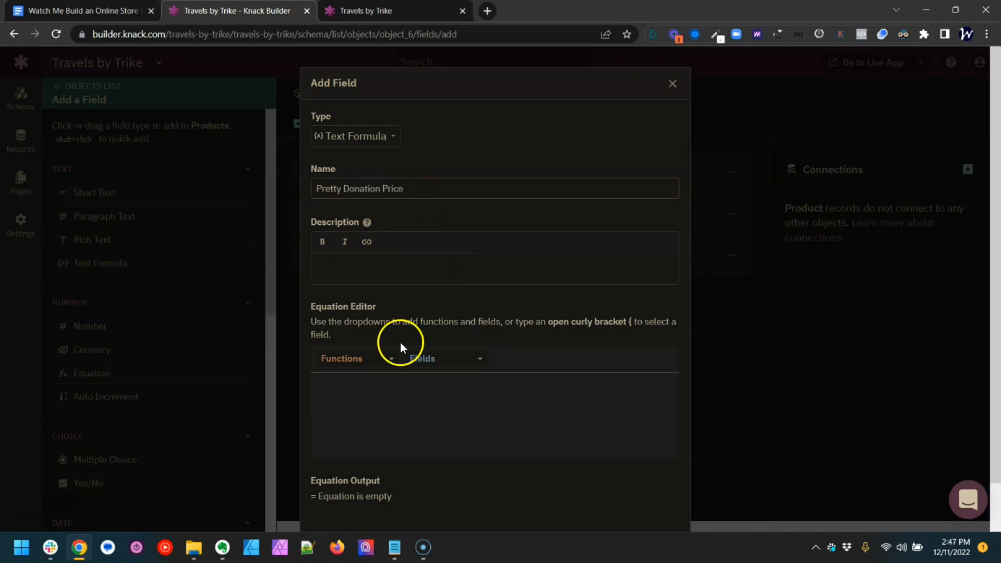
Set the field's formula to <strong>Donation Price:</strong> {Donation Amount} and save the new field.
{"action": "left_click", "coordinate": [401, 392]}
{"action": "type", "text": "<strong"}
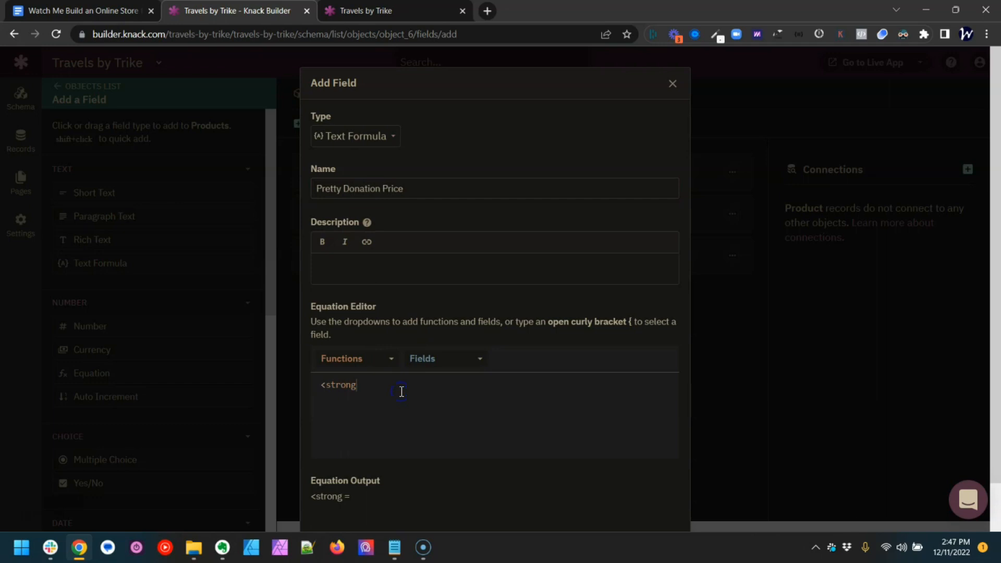
{"action": "type", "text": ">Donation Price:</strong>"}
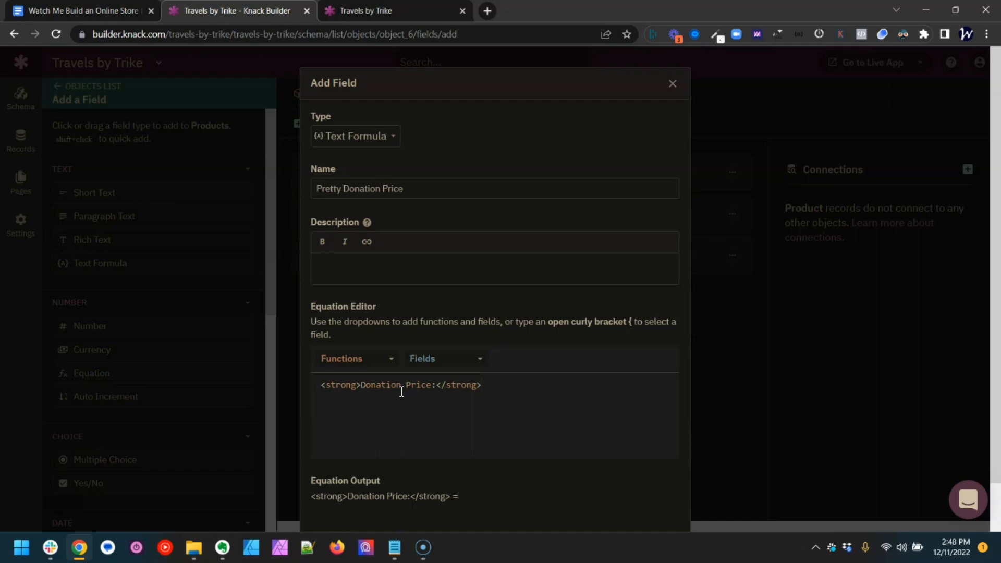
{"action": "left_click", "coordinate": [453, 364]}
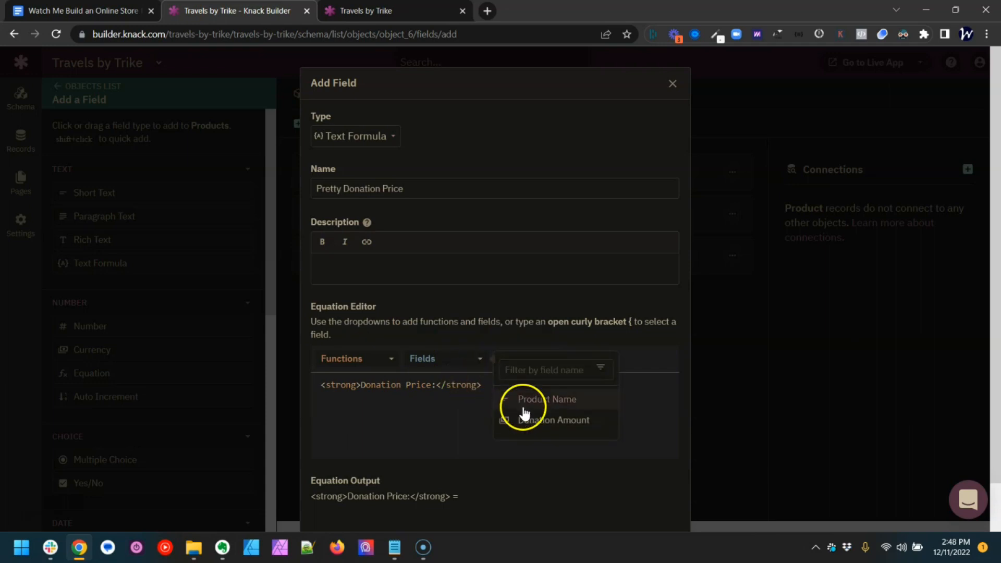
{"action": "left_click", "coordinate": [527, 420]}
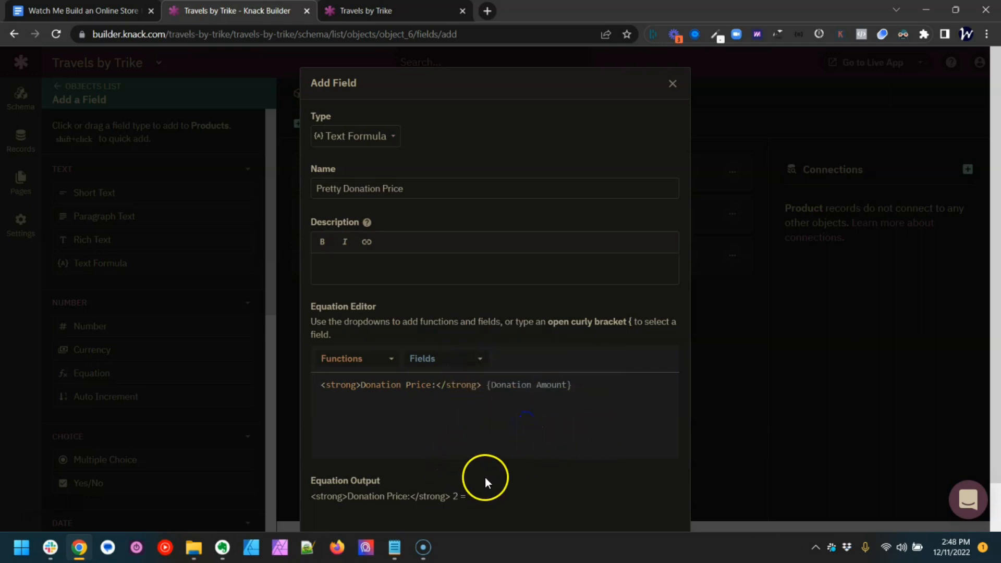
{"action": "scroll", "coordinate": [487, 477], "scroll_direction": "down", "scroll_amount": 1}
{"action": "left_click", "coordinate": [365, 488]}
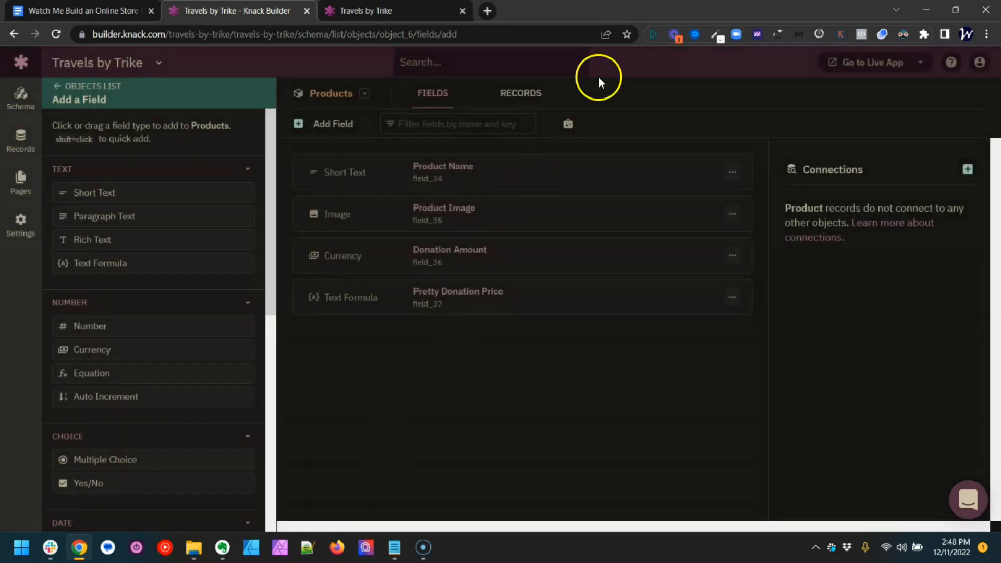
Open the Products records and check the Pretty Donation Price values.
{"action": "left_click", "coordinate": [522, 92]}
{"action": "left_click", "coordinate": [748, 253]}
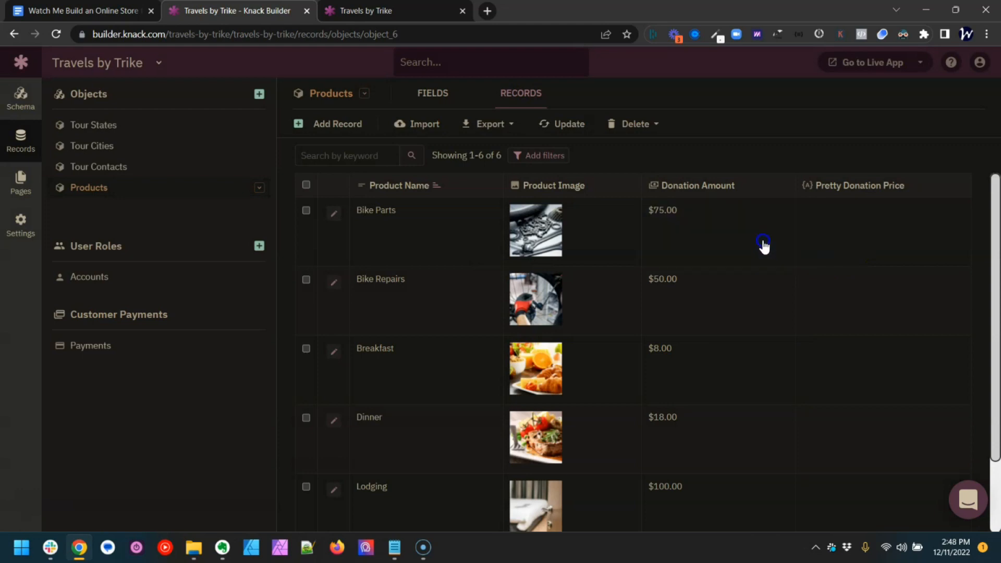
{"action": "left_click", "coordinate": [728, 249]}
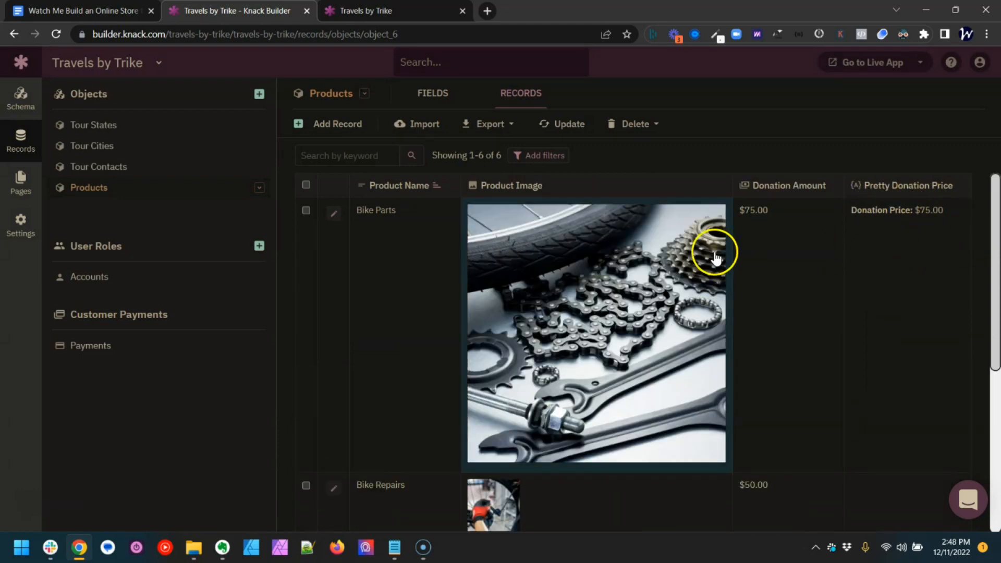
In the Donation Store's Products list, replace Donation Amount with Pretty Donation Price, placed between the product name and the donate link.
{"action": "left_click", "coordinate": [13, 183]}
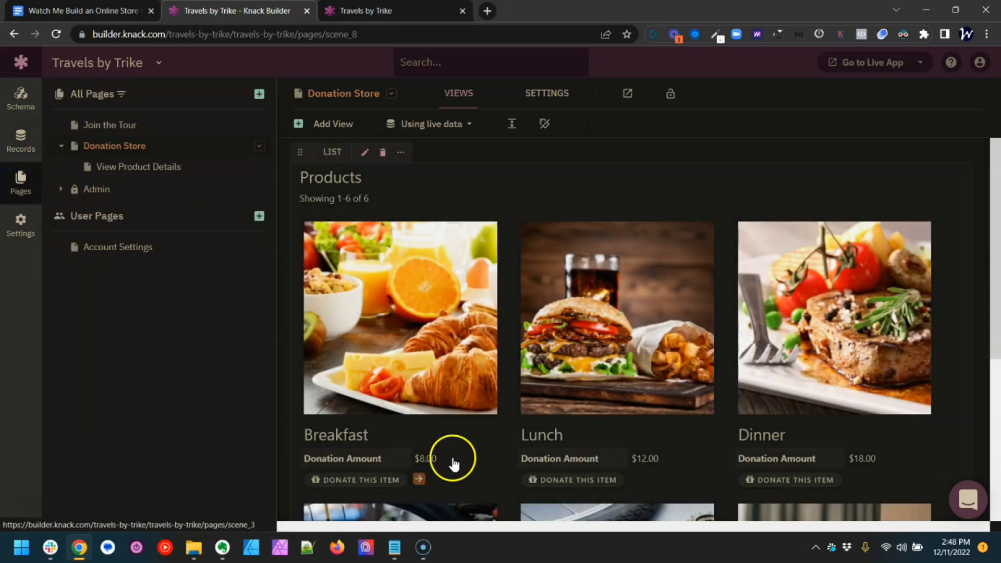
{"action": "left_click", "coordinate": [443, 436]}
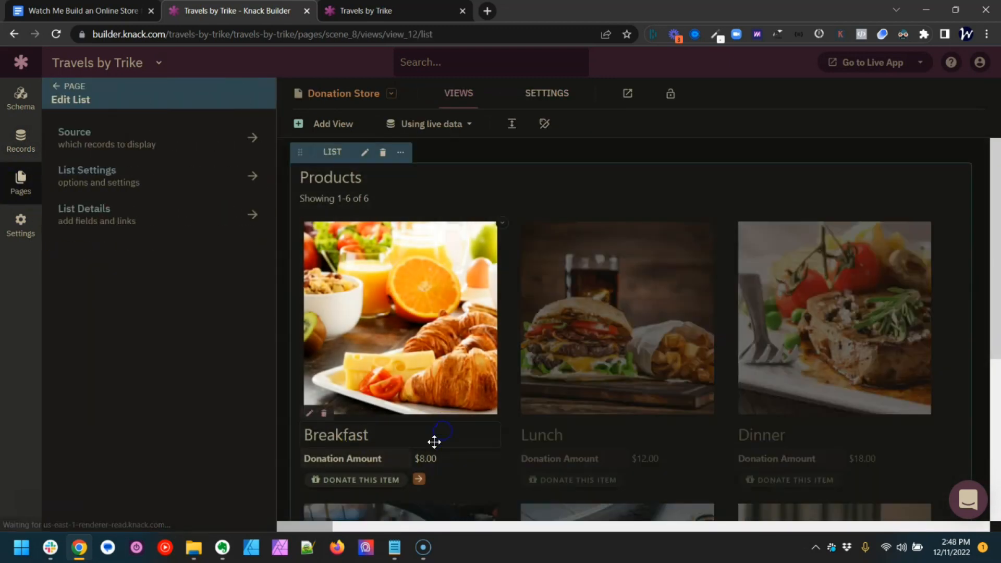
{"action": "left_click", "coordinate": [324, 441]}
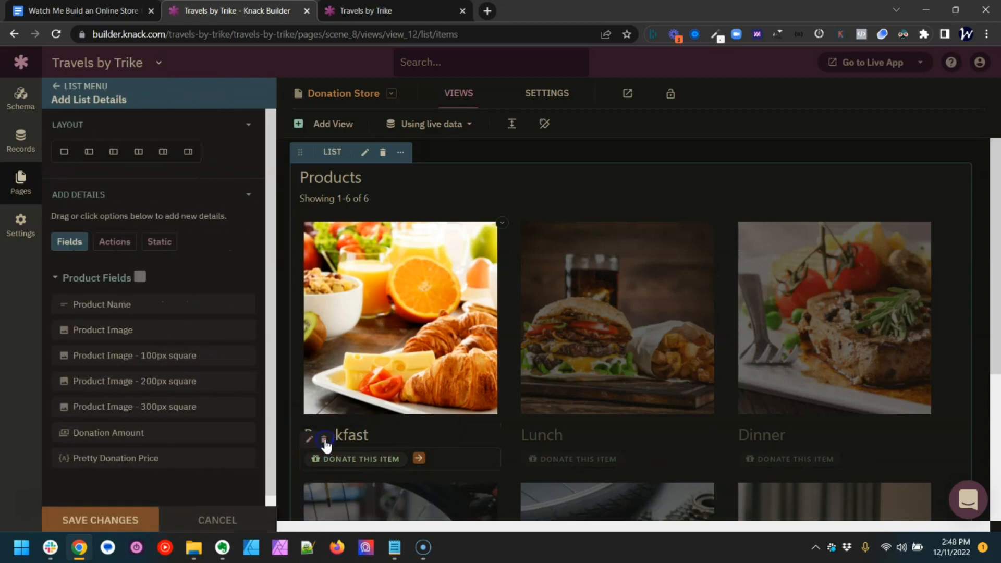
{"action": "left_click", "coordinate": [105, 456]}
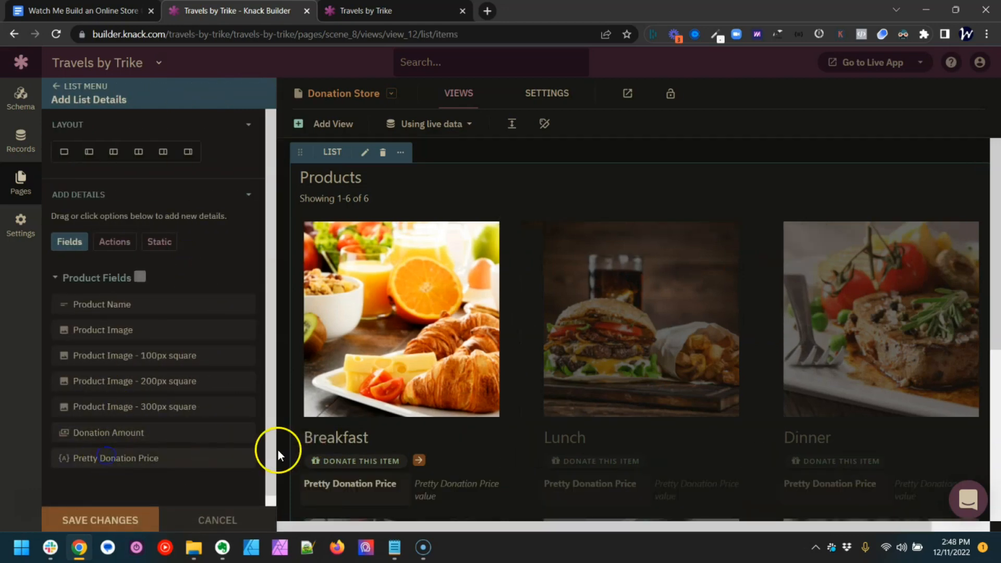
{"action": "left_click_drag", "start_coordinate": [347, 487], "coordinate": [349, 453]}
Give Pretty Donation Price the custom label format None - hide label and save the changes.
{"action": "left_click", "coordinate": [324, 464]}
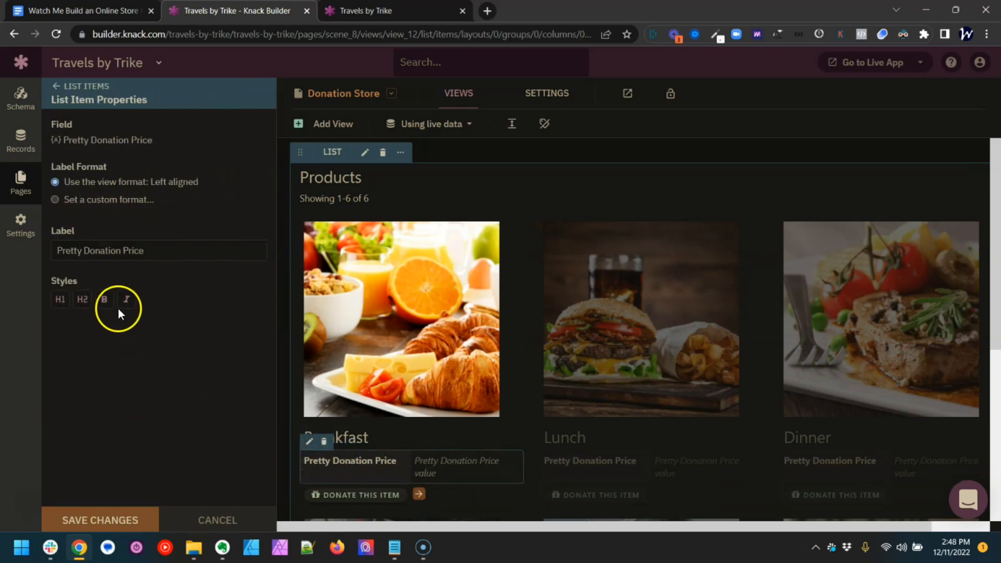
{"action": "left_click", "coordinate": [93, 200]}
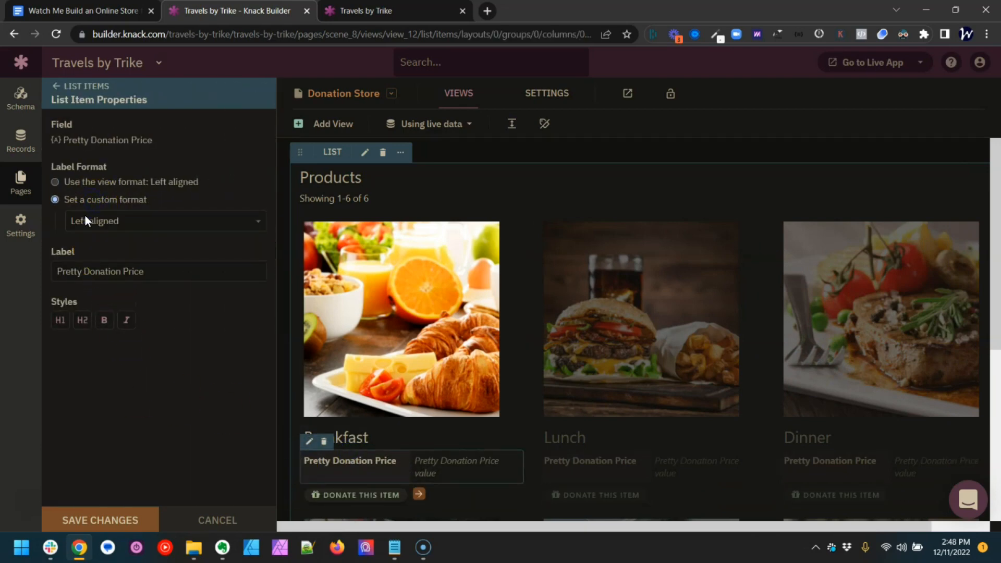
{"action": "left_click", "coordinate": [85, 217]}
{"action": "left_click", "coordinate": [85, 238]}
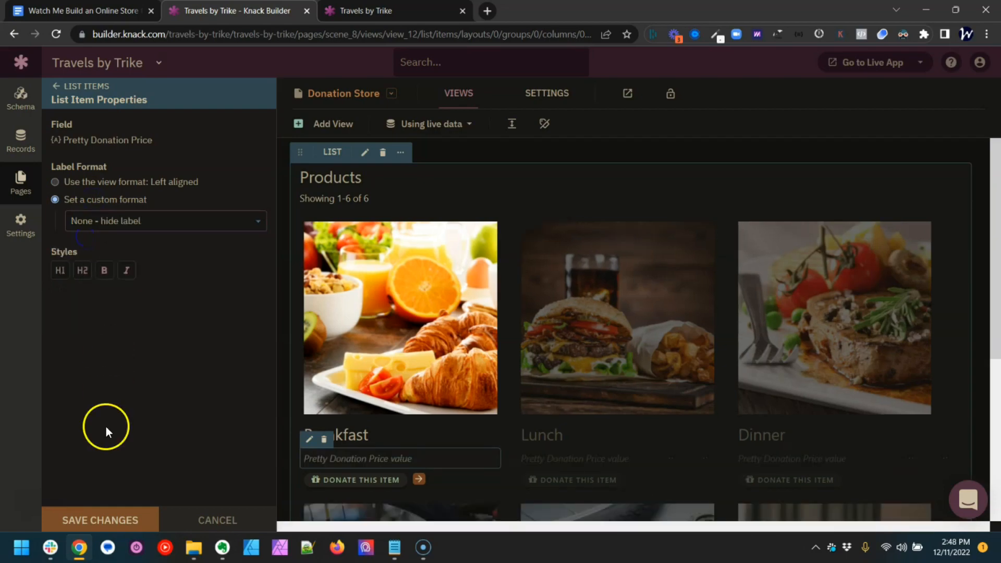
{"action": "left_click", "coordinate": [108, 518]}
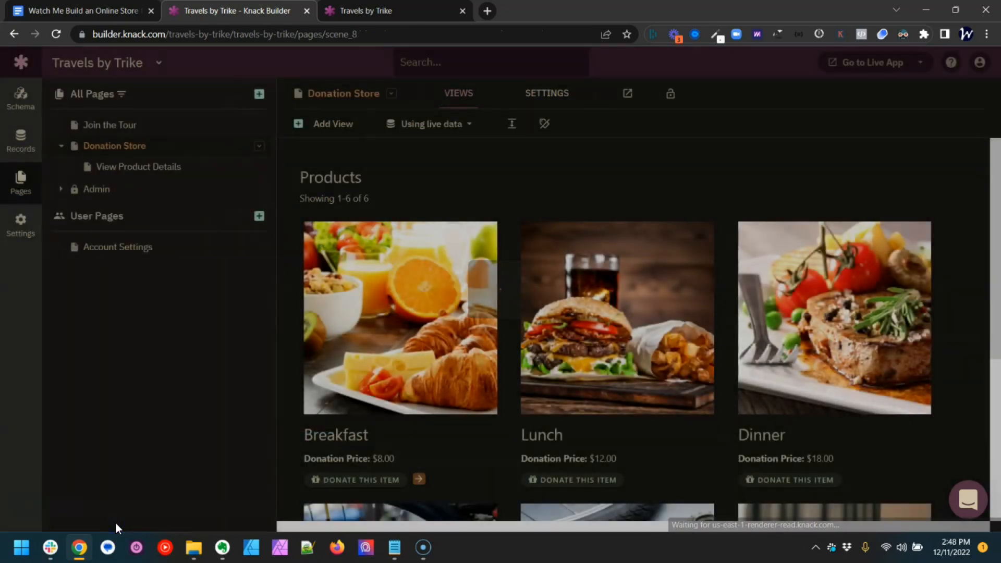
Reload the live Donation Store page and review the donation price formatting on all products.
{"action": "key", "text": "ctrl+Tab"}
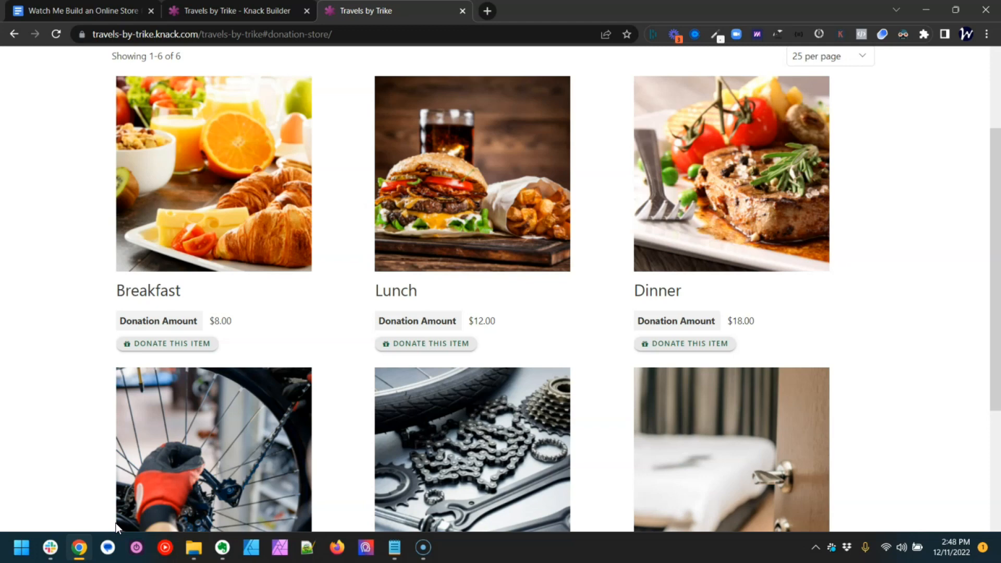
{"action": "key", "text": "F5"}
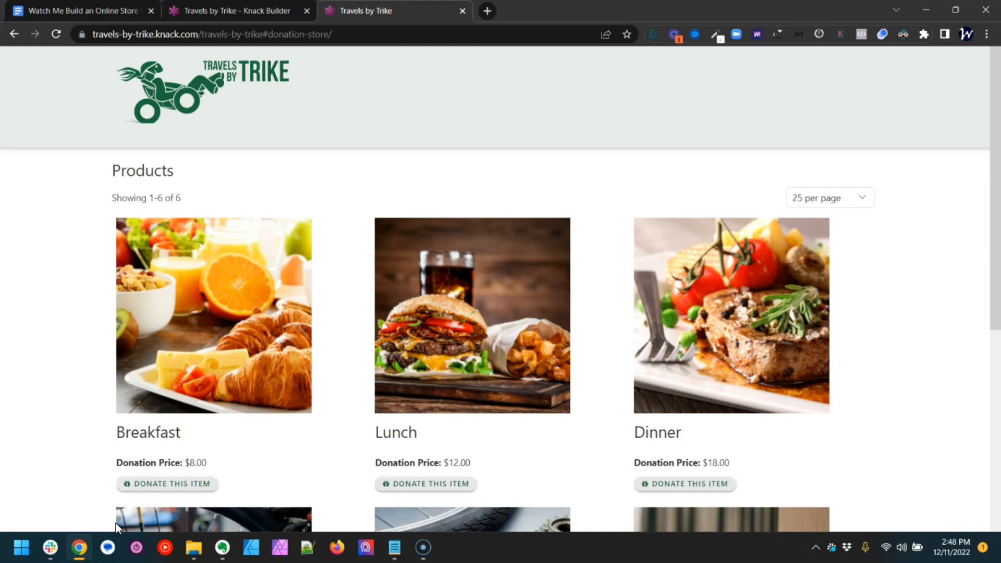
{"action": "scroll", "coordinate": [115, 523], "scroll_direction": "down", "scroll_amount": 4}
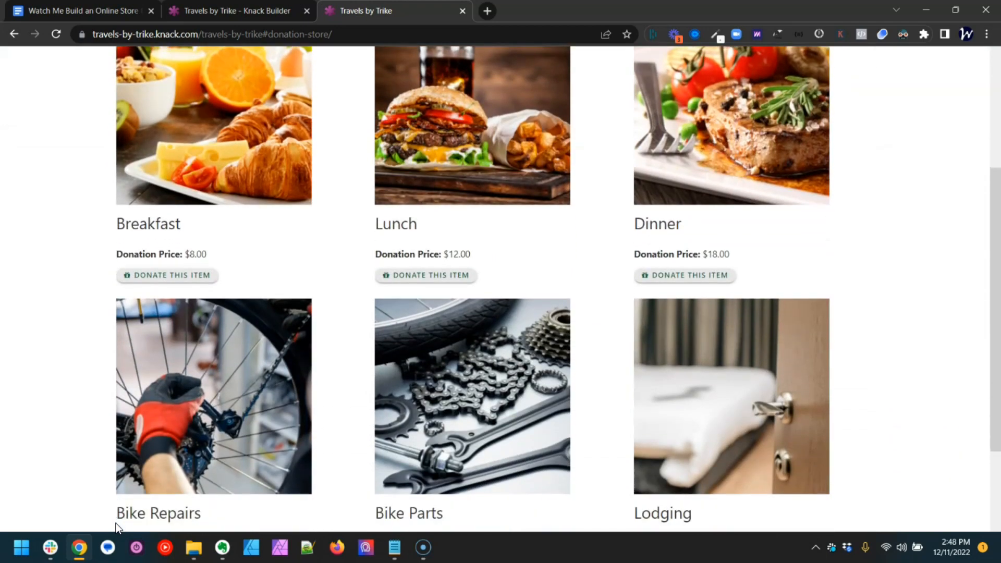
{"action": "scroll", "coordinate": [117, 527], "scroll_direction": "down", "scroll_amount": 2}
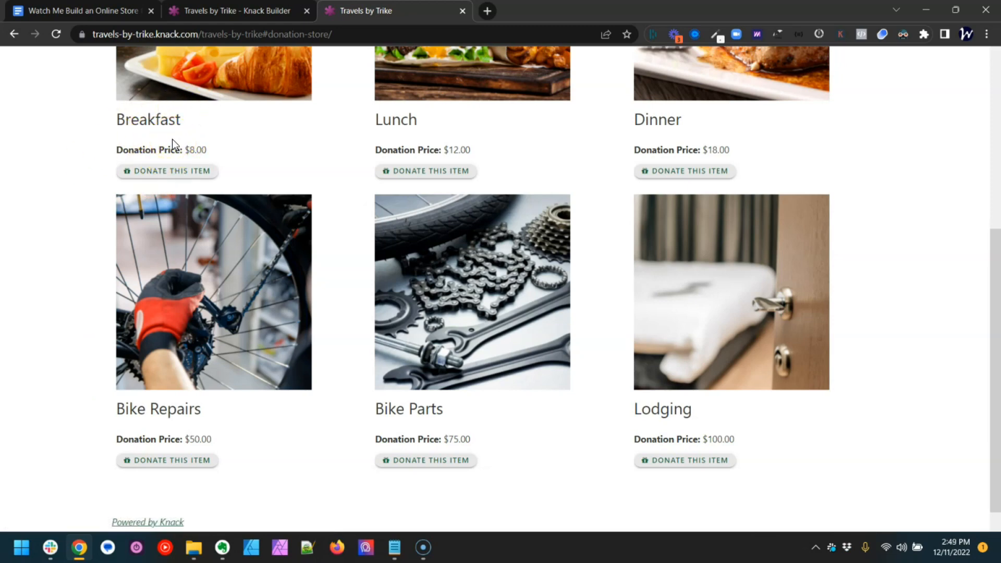
{"action": "scroll", "coordinate": [172, 140], "scroll_direction": "up", "scroll_amount": 6}
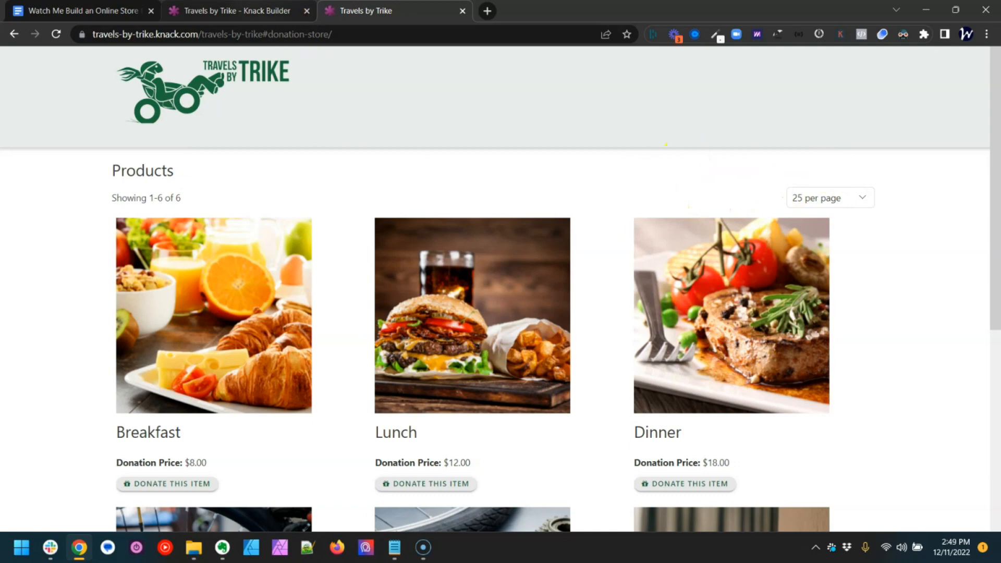
In the builder, set the Products list to display 50 records at a time, disallow users changing the amount, and save.
{"action": "left_click", "coordinate": [237, 11]}
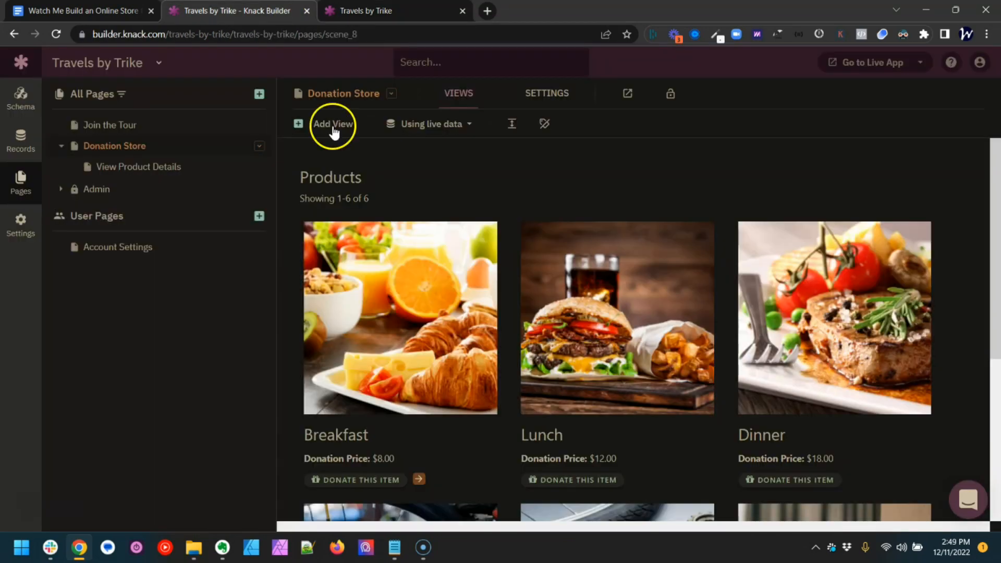
{"action": "left_click", "coordinate": [374, 233]}
{"action": "left_click", "coordinate": [114, 183]}
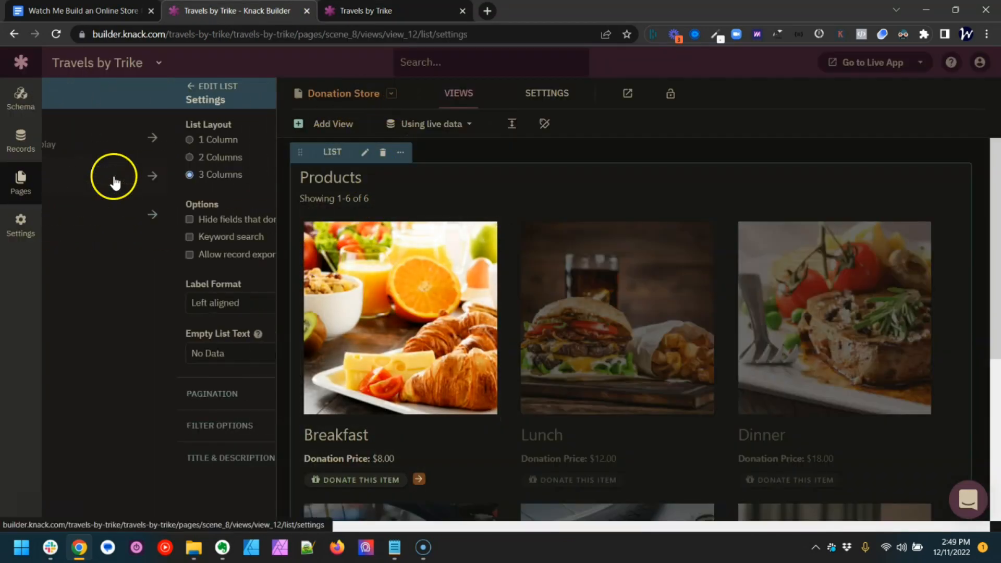
{"action": "left_click", "coordinate": [121, 394]}
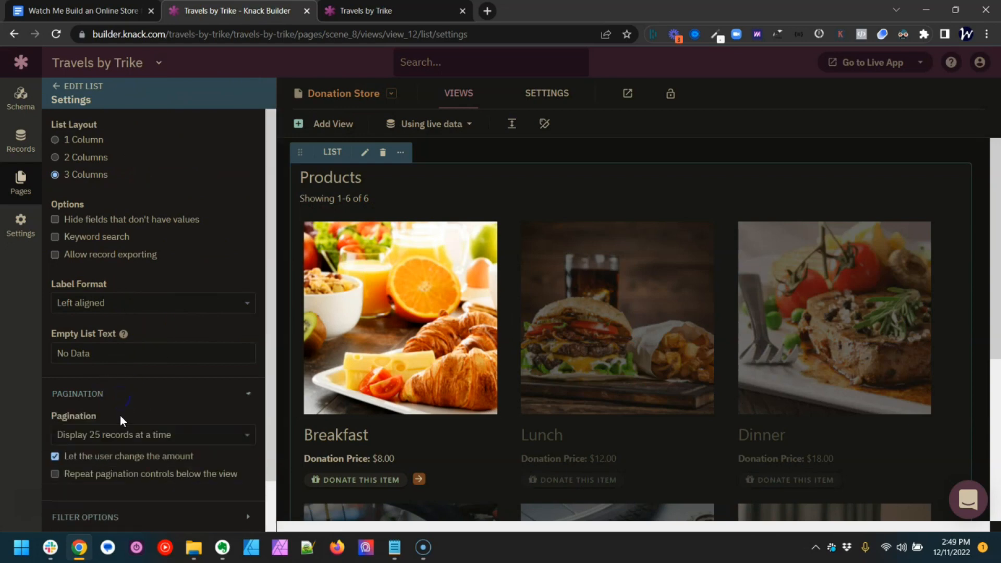
{"action": "left_click", "coordinate": [86, 437]}
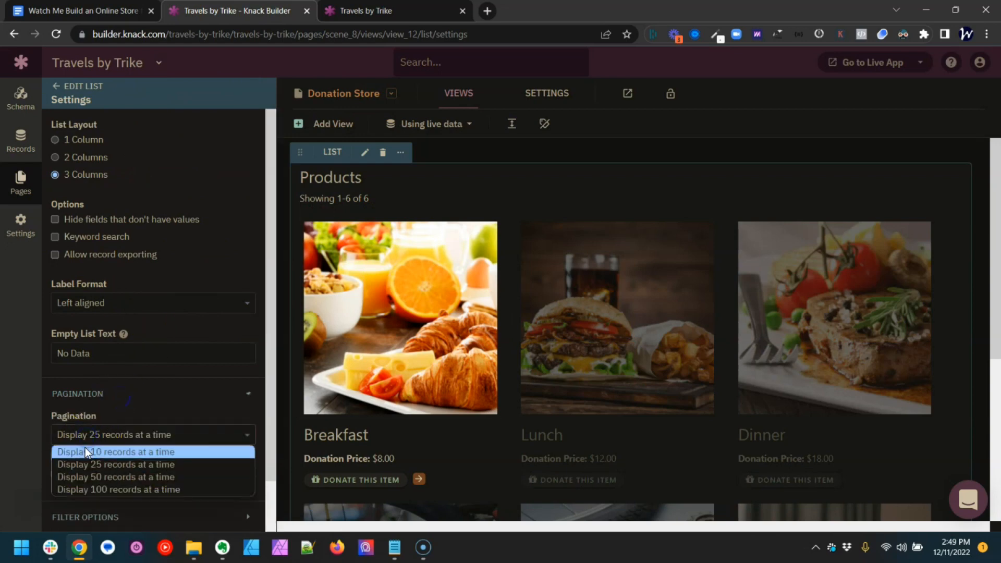
{"action": "left_click", "coordinate": [86, 475]}
{"action": "left_click", "coordinate": [82, 458]}
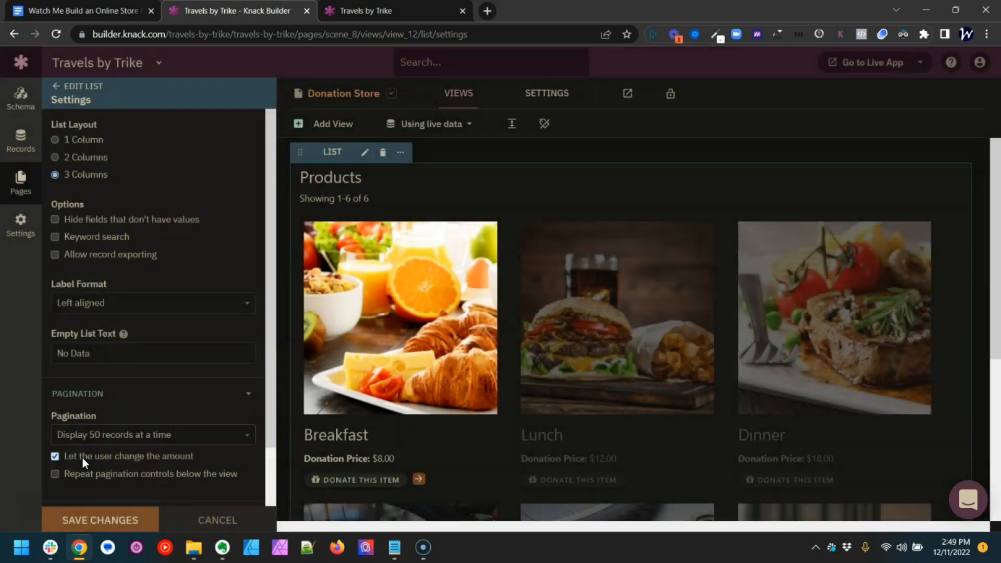
{"action": "left_click", "coordinate": [106, 521]}
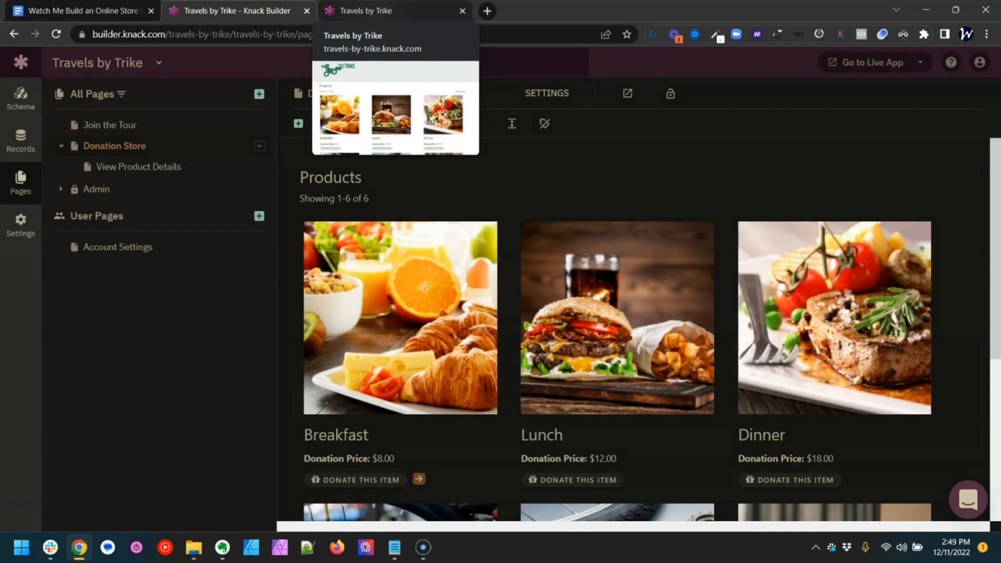
Reload the live Donation Store page and check the product list and the removal of the per-page control.
{"action": "left_click", "coordinate": [365, 10]}
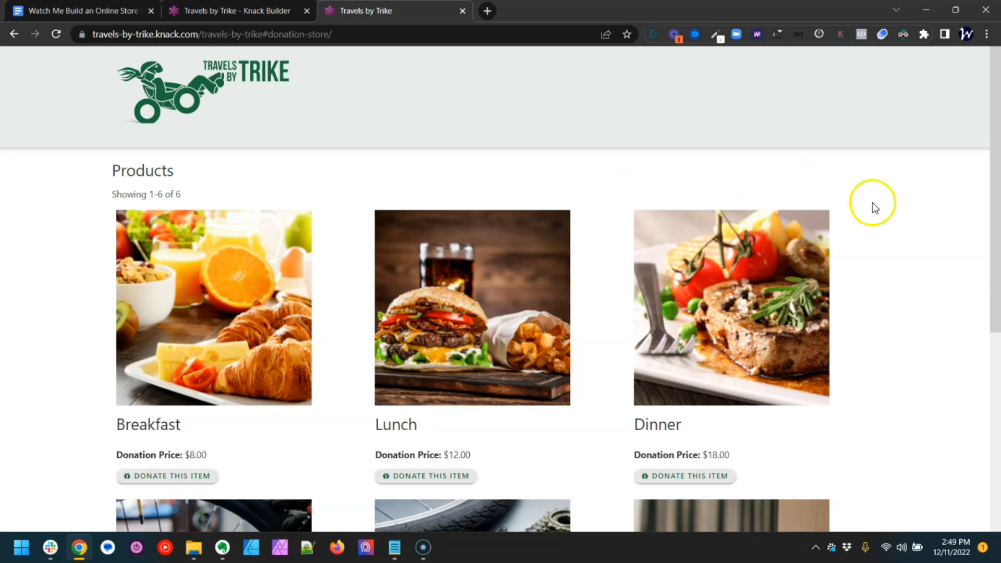
{"action": "scroll", "coordinate": [647, 486], "scroll_direction": "down", "scroll_amount": 6}
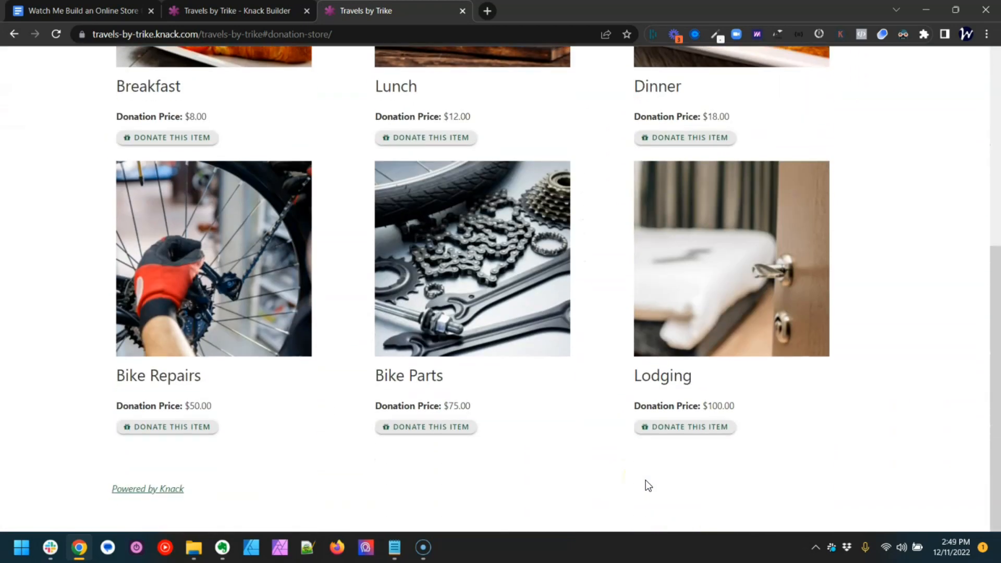
{"action": "scroll", "coordinate": [648, 485], "scroll_direction": "up", "scroll_amount": 5}
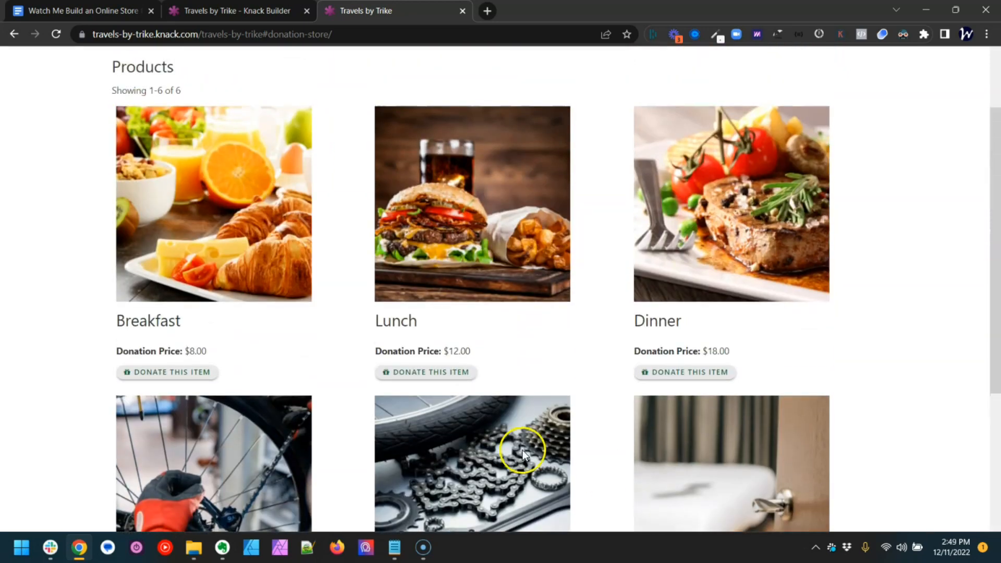
Check the Breakfast item's donate page in the live app, then open its View Product Details page in the builder.
{"action": "left_click", "coordinate": [204, 373]}
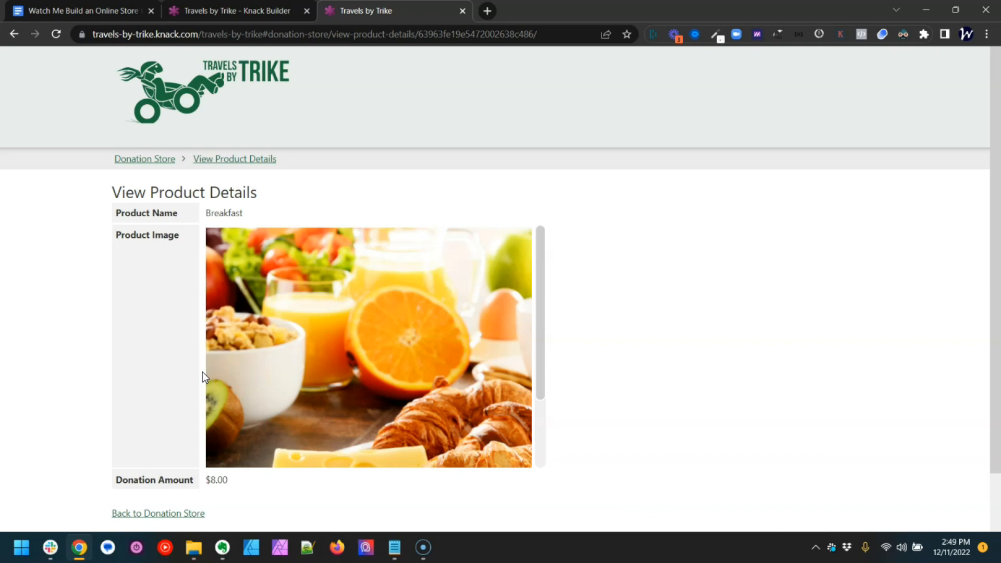
{"action": "key", "text": "ctrl+shift+Tab"}
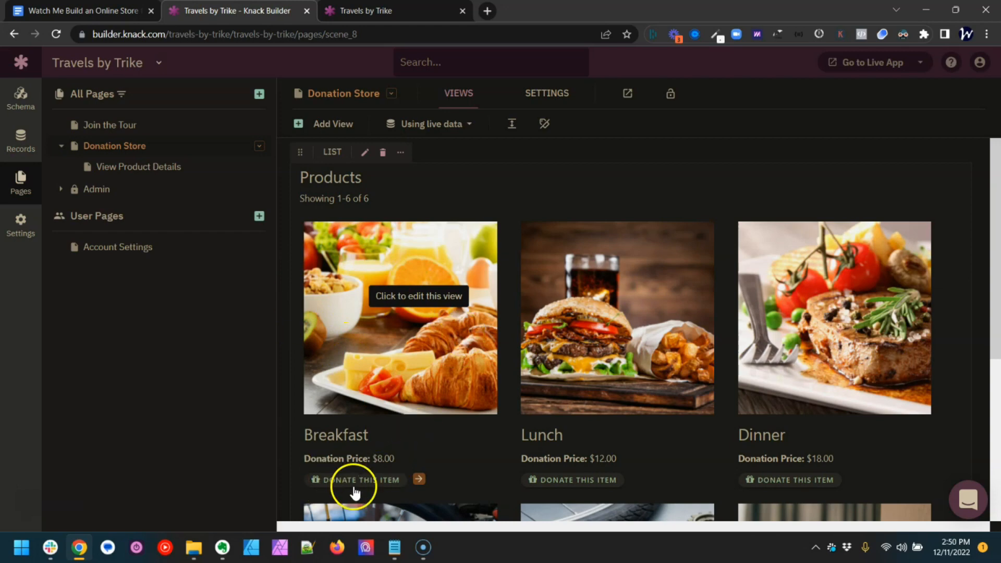
{"action": "left_click", "coordinate": [420, 479]}
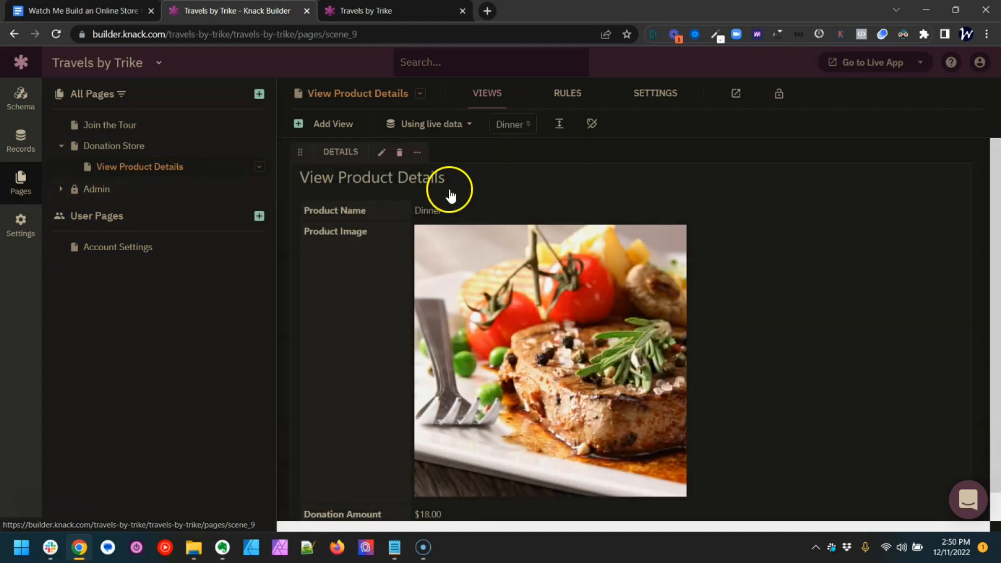
Change the details view's title to View Donation Details and save the changes.
{"action": "left_click", "coordinate": [405, 169]}
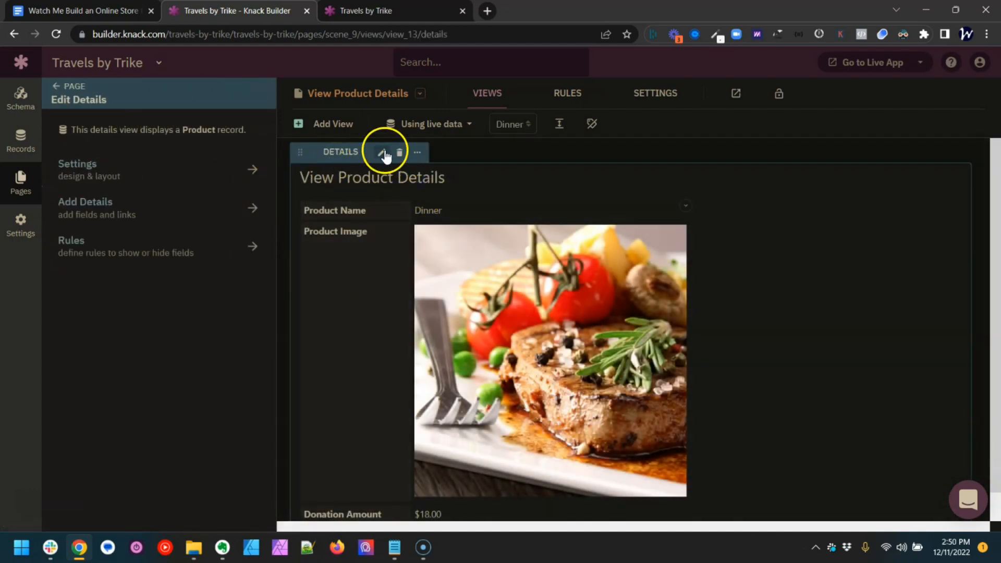
{"action": "left_click", "coordinate": [163, 174]}
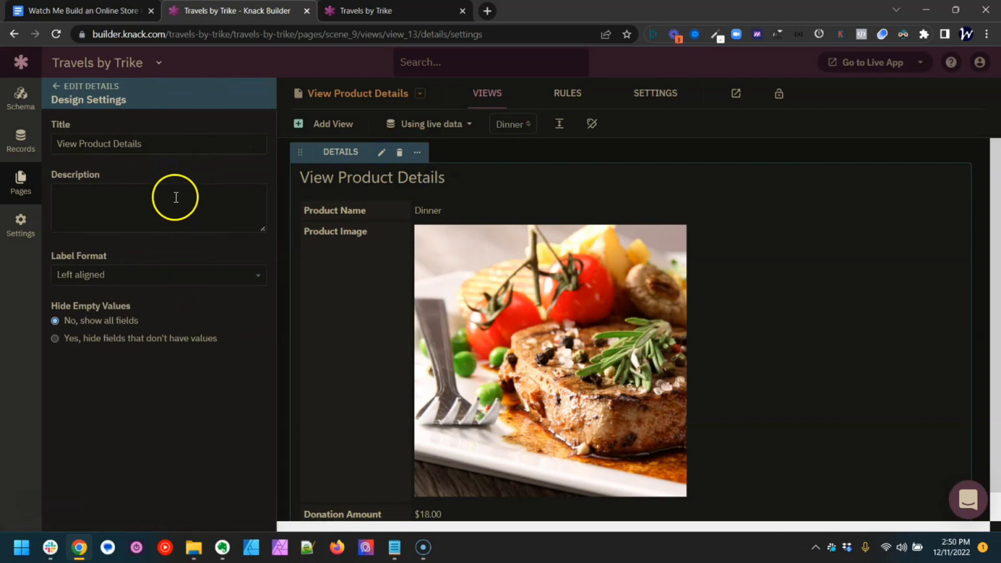
{"action": "triple_click", "coordinate": [177, 143]}
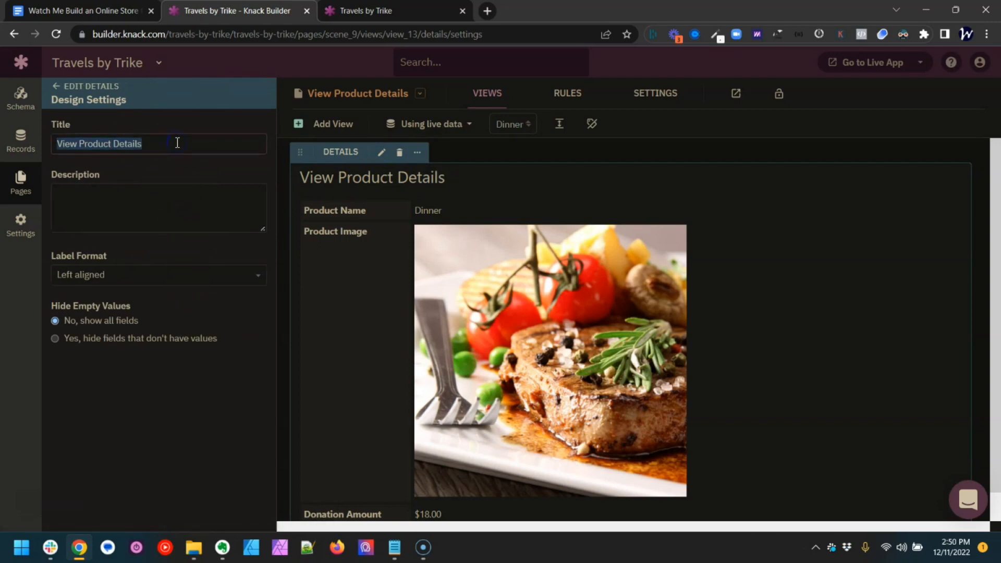
{"action": "type", "text": "View Donation Deta"}
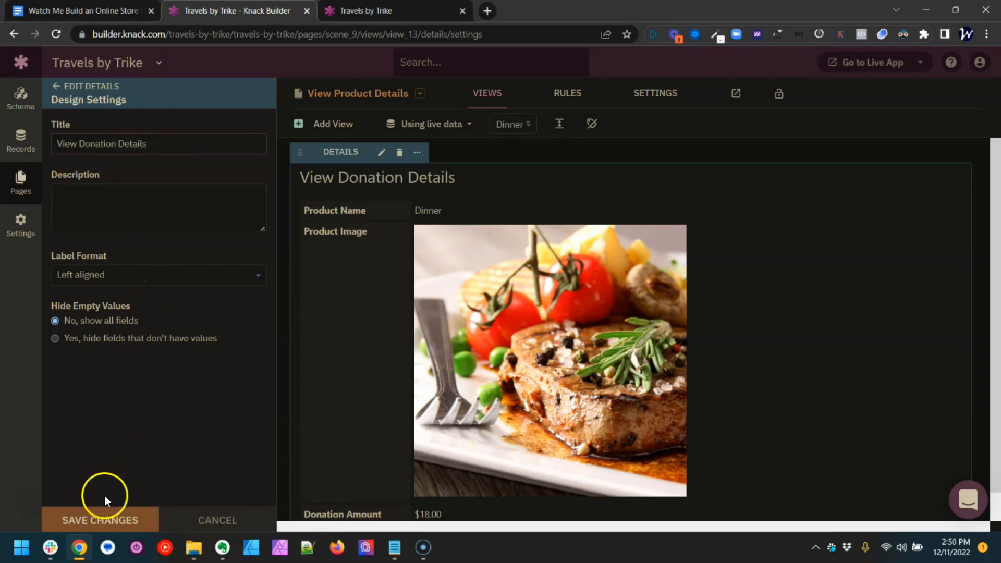
{"action": "left_click", "coordinate": [101, 520]}
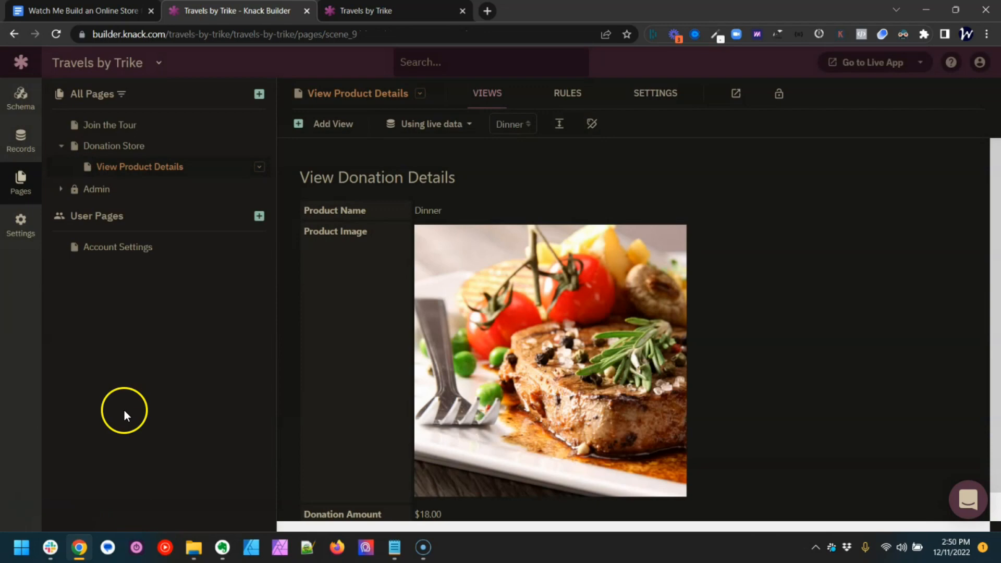
Replace the Product Image field in the details view with Product Image - 300px square.
{"action": "left_click", "coordinate": [390, 285]}
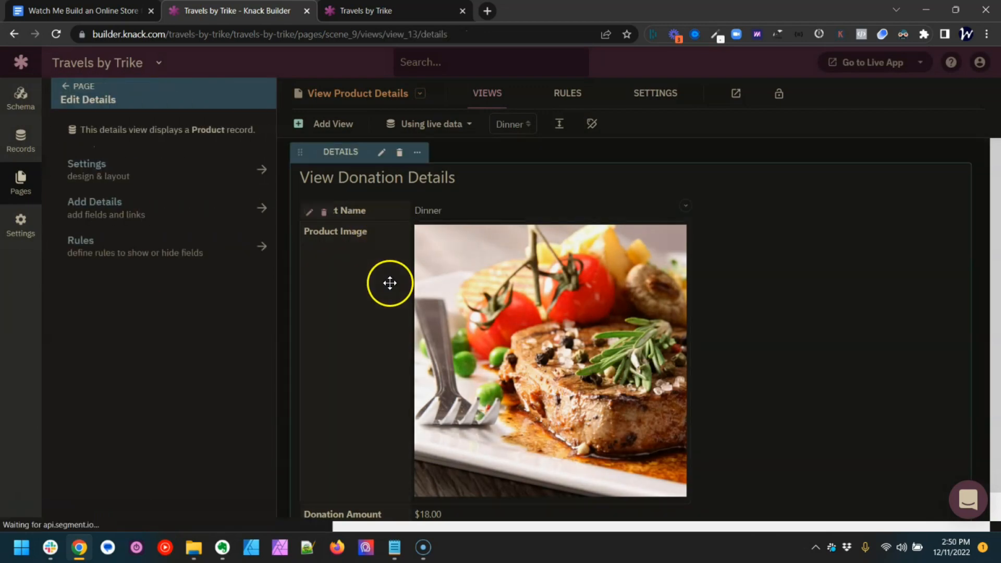
{"action": "left_click", "coordinate": [353, 284]}
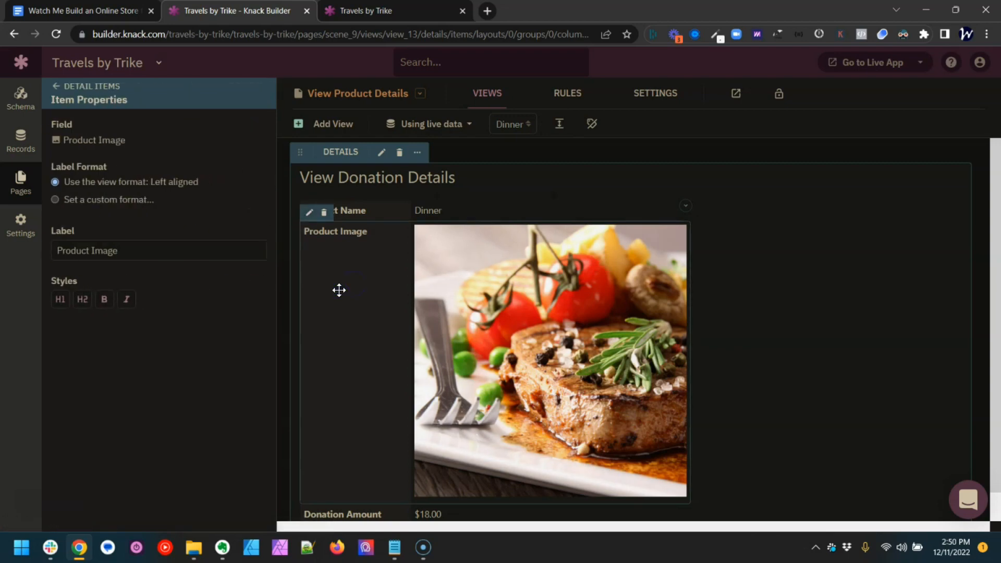
{"action": "left_click", "coordinate": [322, 212]}
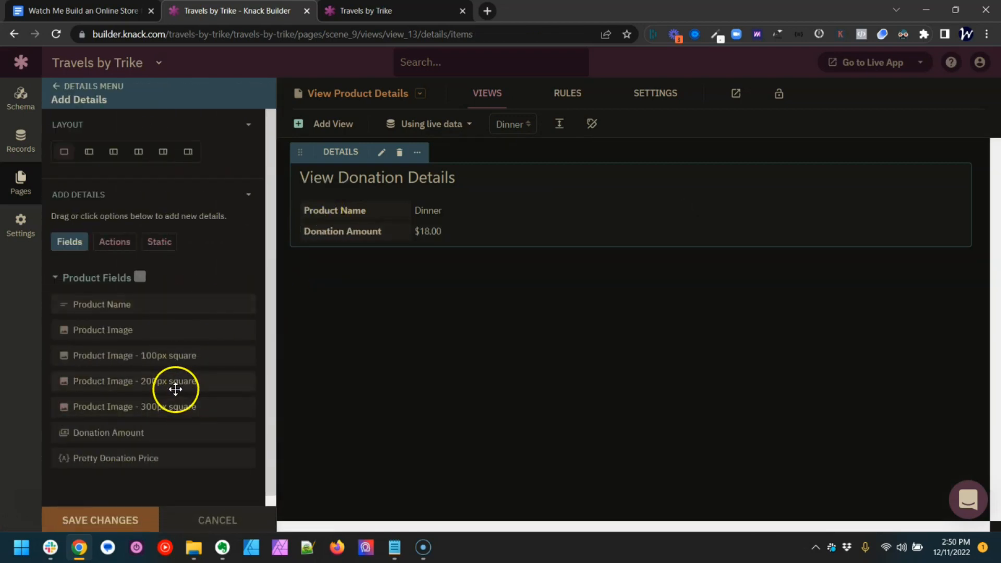
{"action": "left_click", "coordinate": [164, 408]}
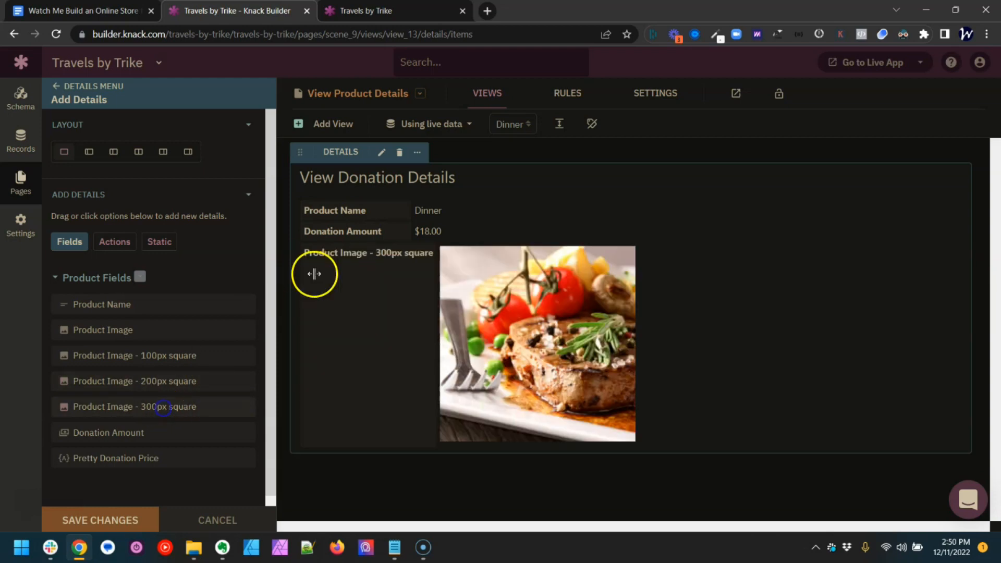
Hide the 300px product image's label and move the image into its own column left of the product name and amount.
{"action": "left_click", "coordinate": [391, 286]}
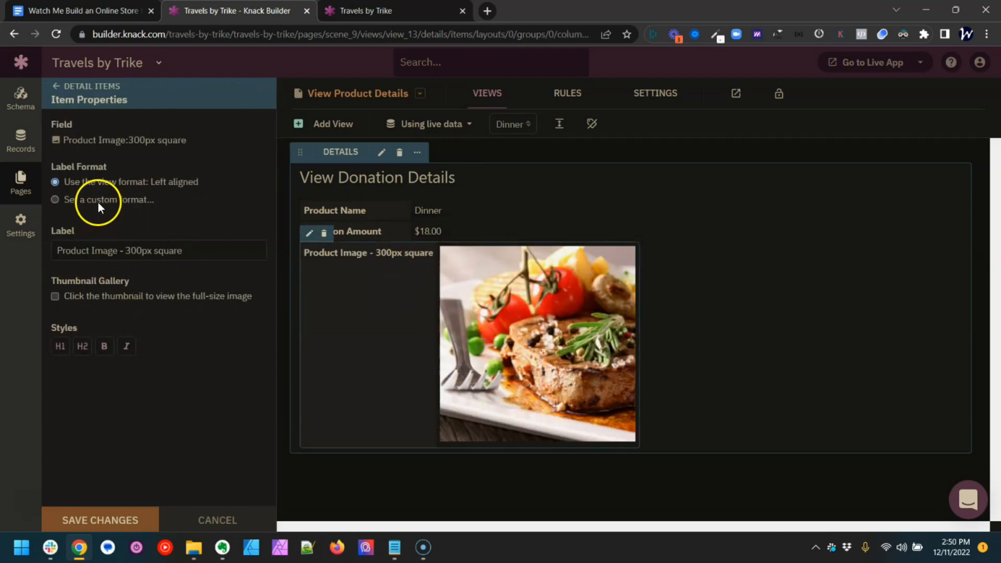
{"action": "left_click", "coordinate": [99, 202]}
{"action": "left_click", "coordinate": [101, 221]}
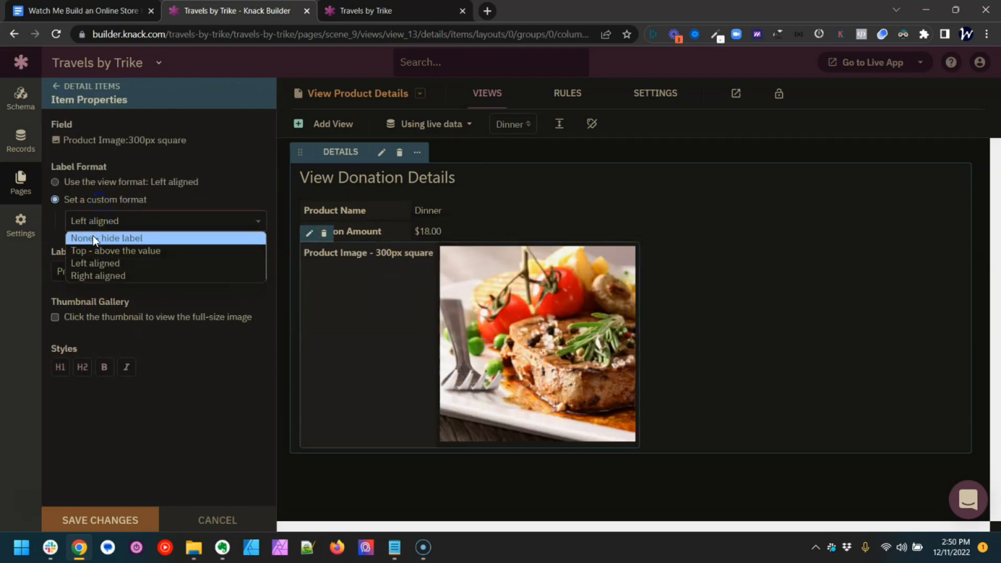
{"action": "left_click", "coordinate": [93, 237]}
{"action": "left_click_drag", "start_coordinate": [362, 299], "coordinate": [295, 246]}
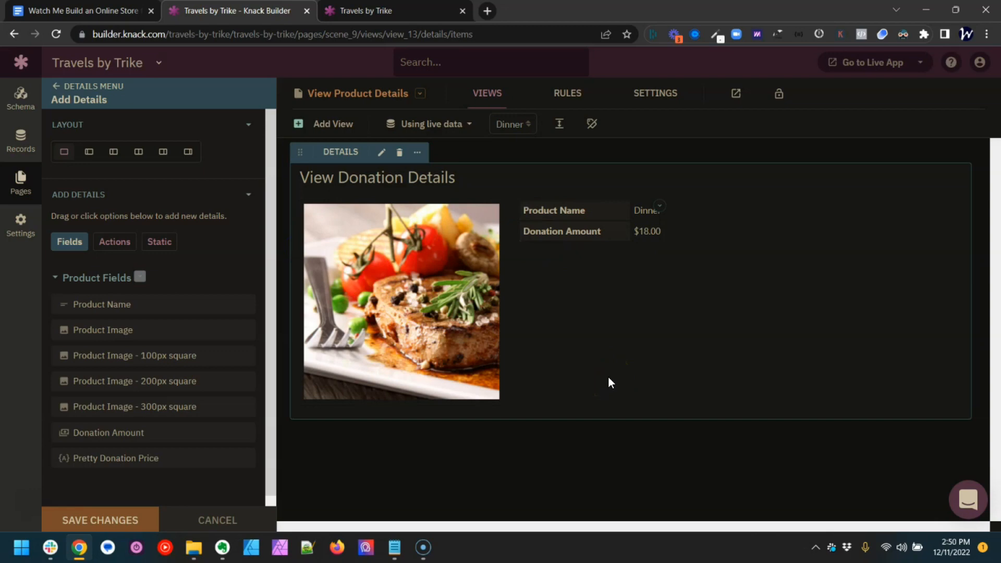
Give Product Name the custom label format None - hide label and apply the H2 style.
{"action": "left_click", "coordinate": [546, 205]}
{"action": "left_click", "coordinate": [137, 197]}
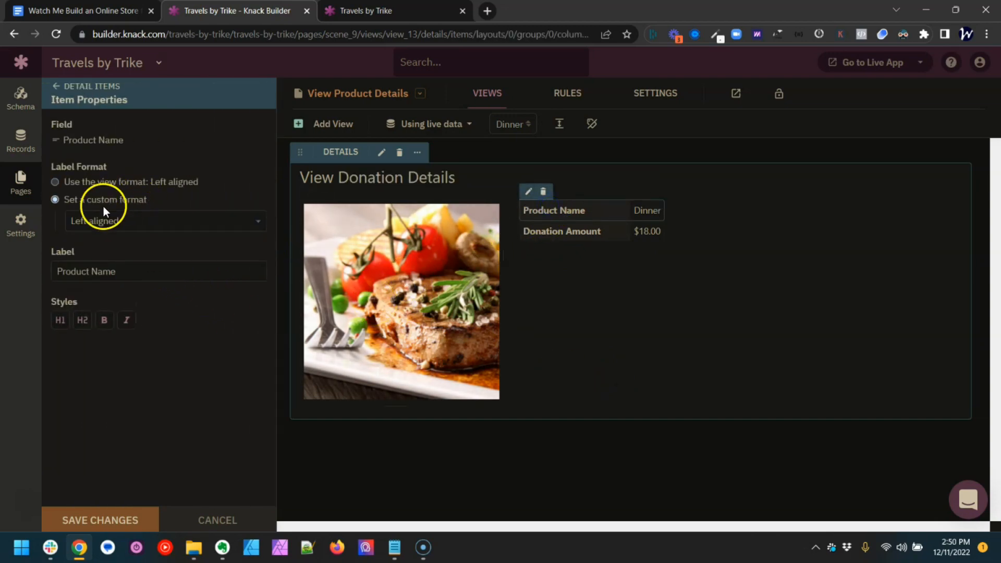
{"action": "left_click", "coordinate": [93, 225]}
{"action": "left_click", "coordinate": [92, 238]}
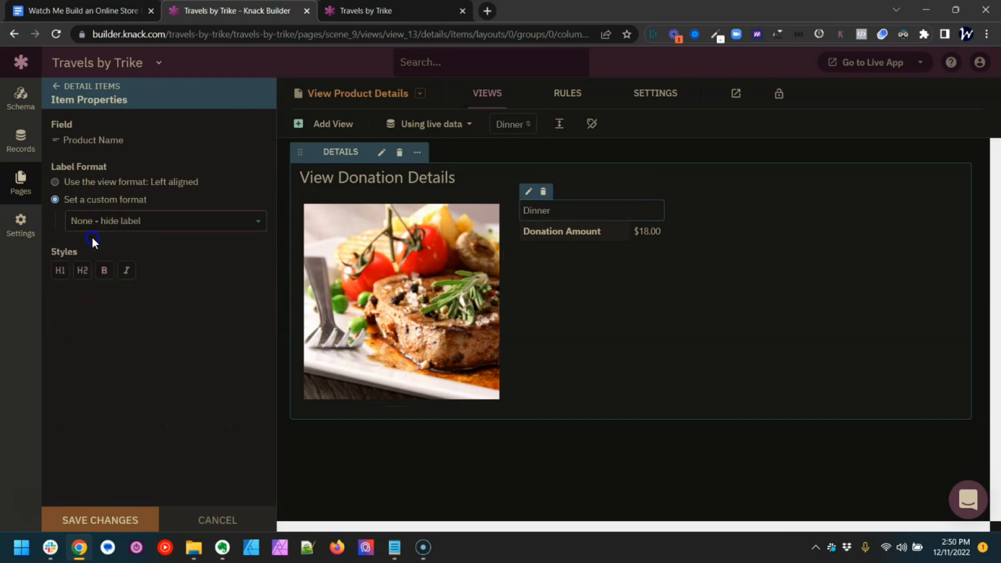
{"action": "left_click", "coordinate": [81, 274]}
Replace the Donation Amount field in the details view with Pretty Donation Price.
{"action": "left_click", "coordinate": [589, 239]}
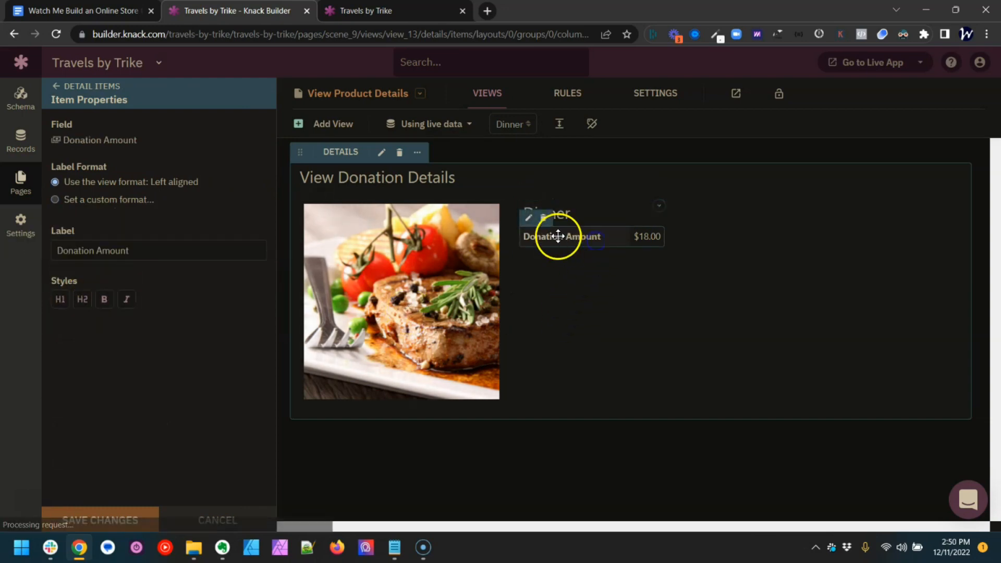
{"action": "left_click", "coordinate": [542, 222]}
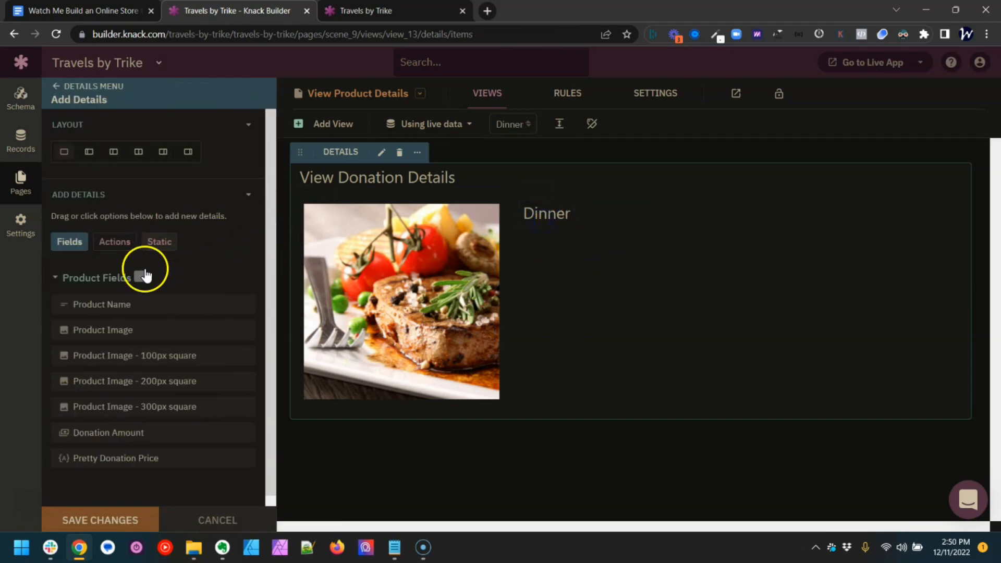
{"action": "left_click", "coordinate": [93, 458]}
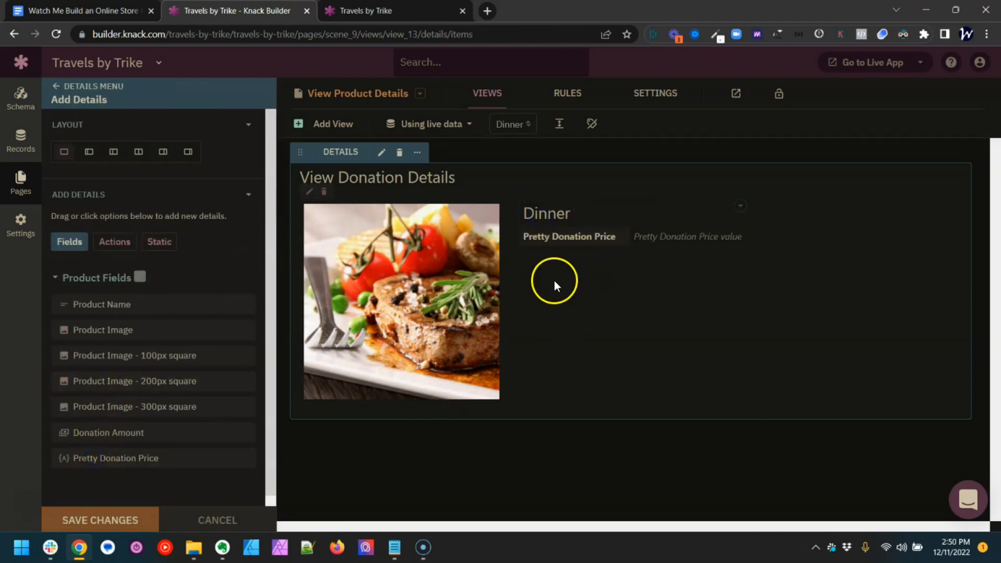
Hide the Pretty Donation Price label in the details view with a custom label format and save the changes.
{"action": "left_click", "coordinate": [582, 236]}
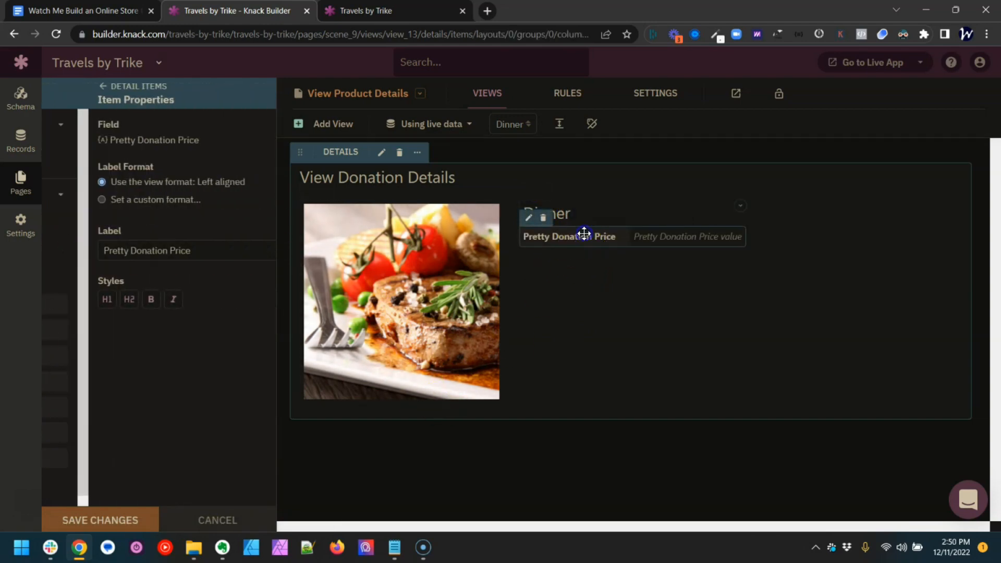
{"action": "left_click", "coordinate": [98, 200]}
{"action": "left_click", "coordinate": [91, 221]}
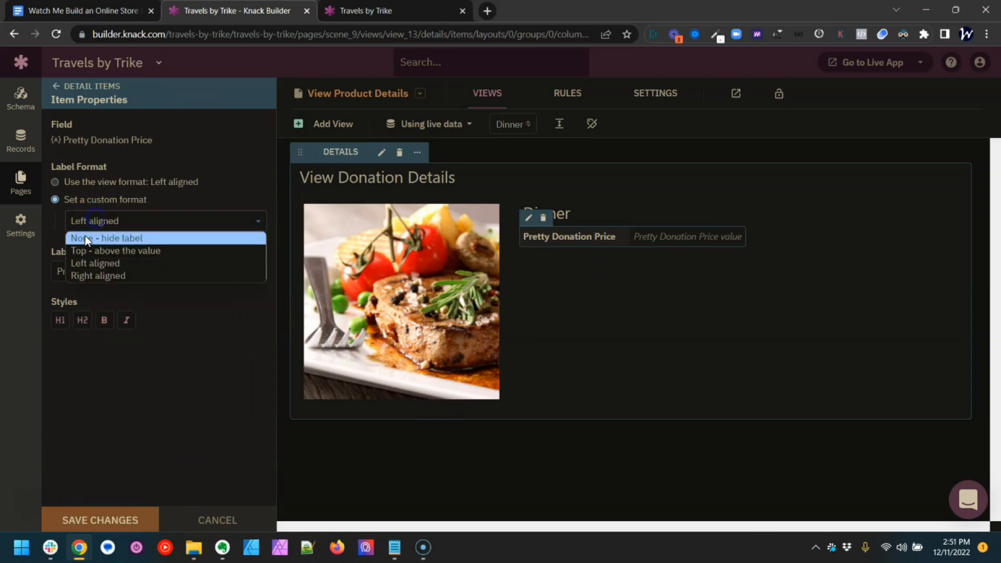
{"action": "left_click", "coordinate": [82, 239]}
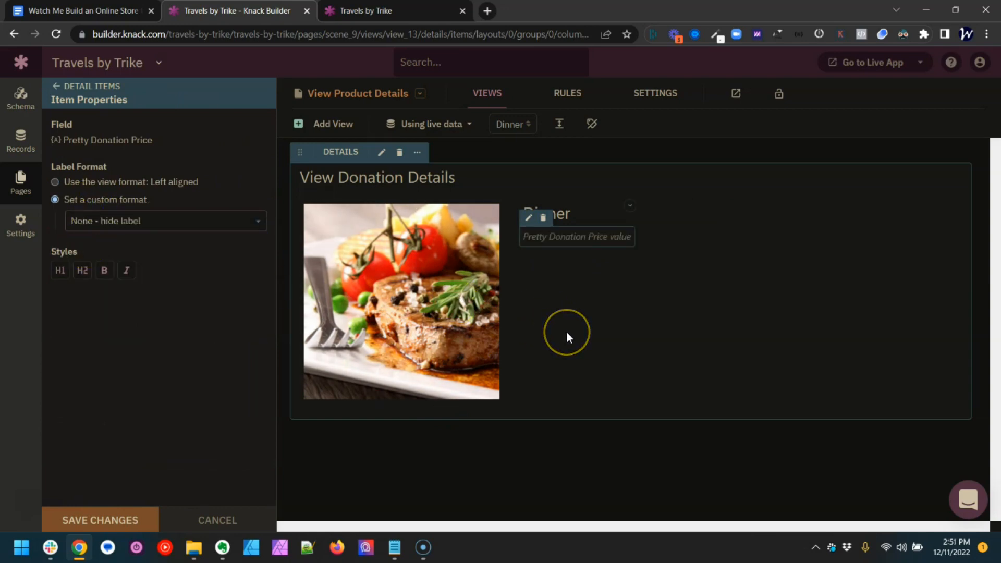
{"action": "left_click", "coordinate": [107, 519]}
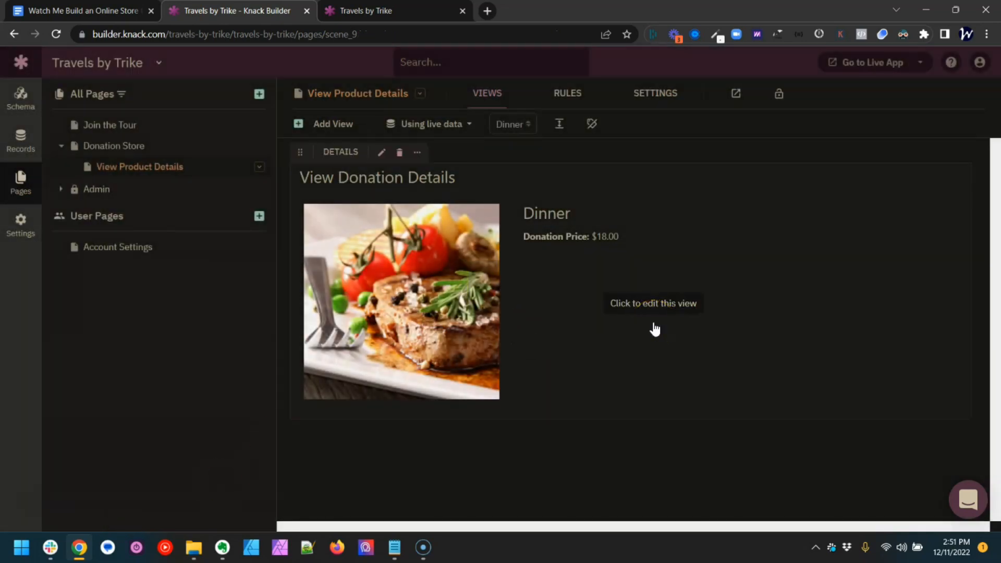
Replace the 300px product image in the details view with Product Image - 100px square.
{"action": "left_click", "coordinate": [386, 257]}
{"action": "left_click", "coordinate": [328, 201]}
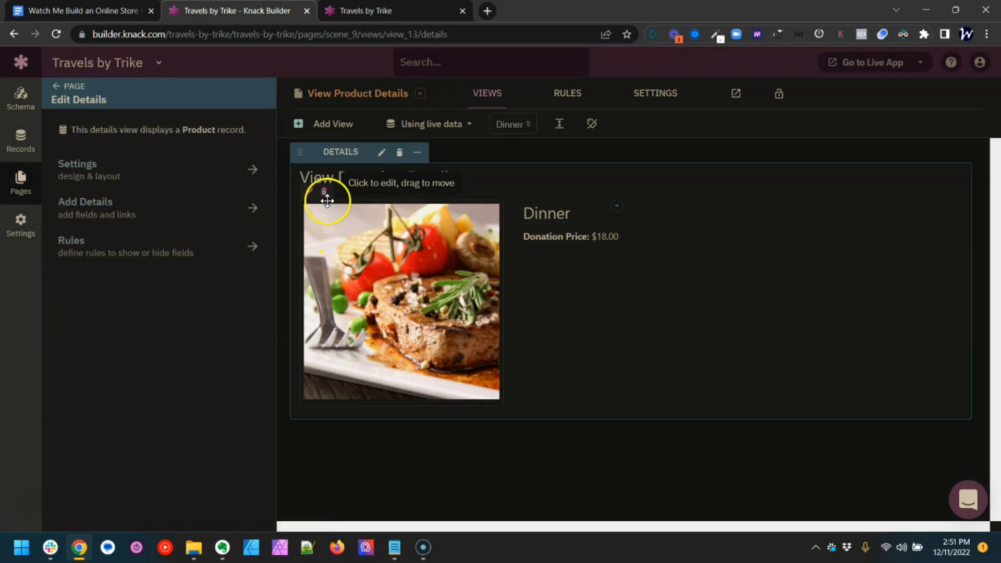
{"action": "left_click", "coordinate": [324, 191]}
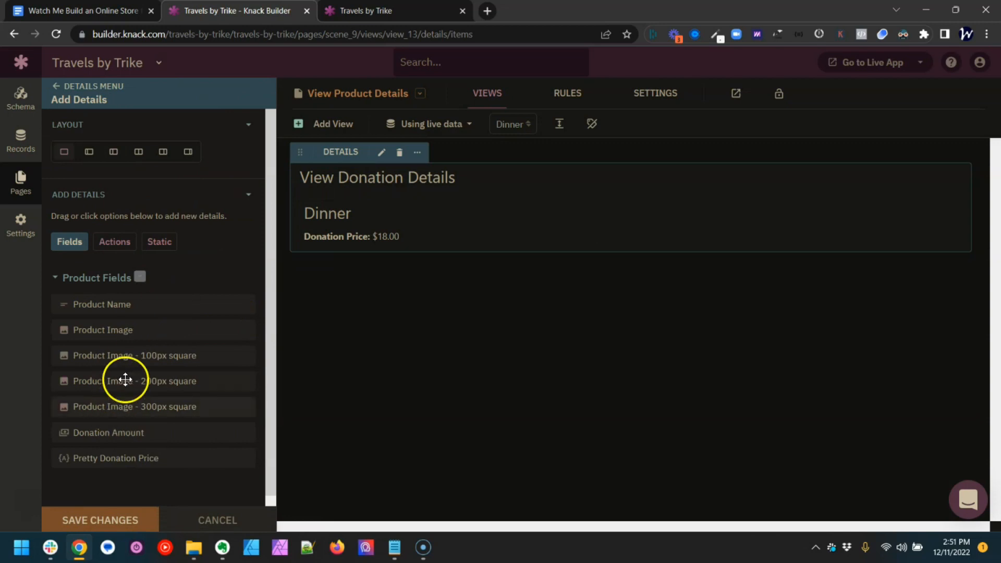
{"action": "left_click", "coordinate": [130, 355]}
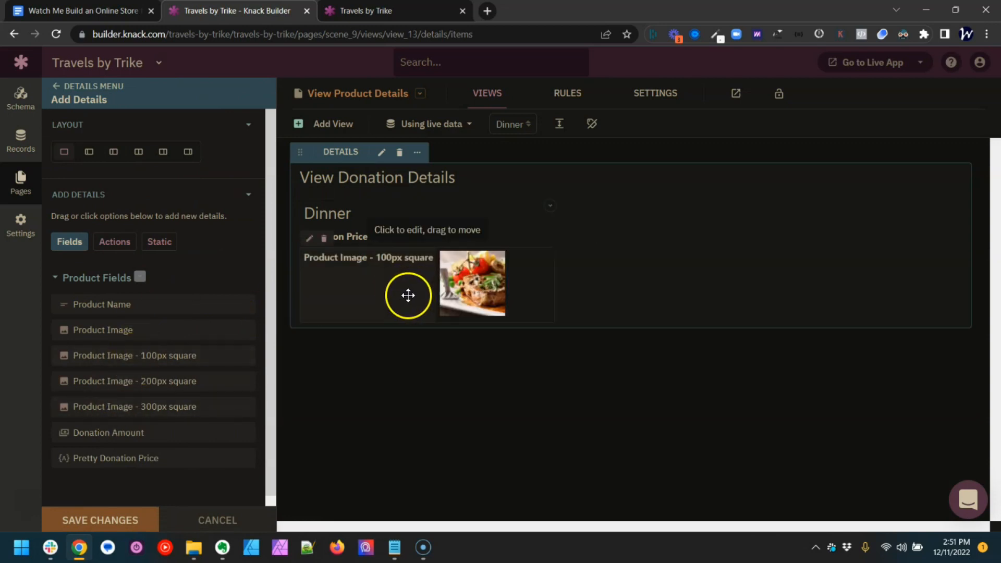
Hide the 100px product image's label, place the image in a column left of the product name and price, and save.
{"action": "left_click", "coordinate": [364, 286]}
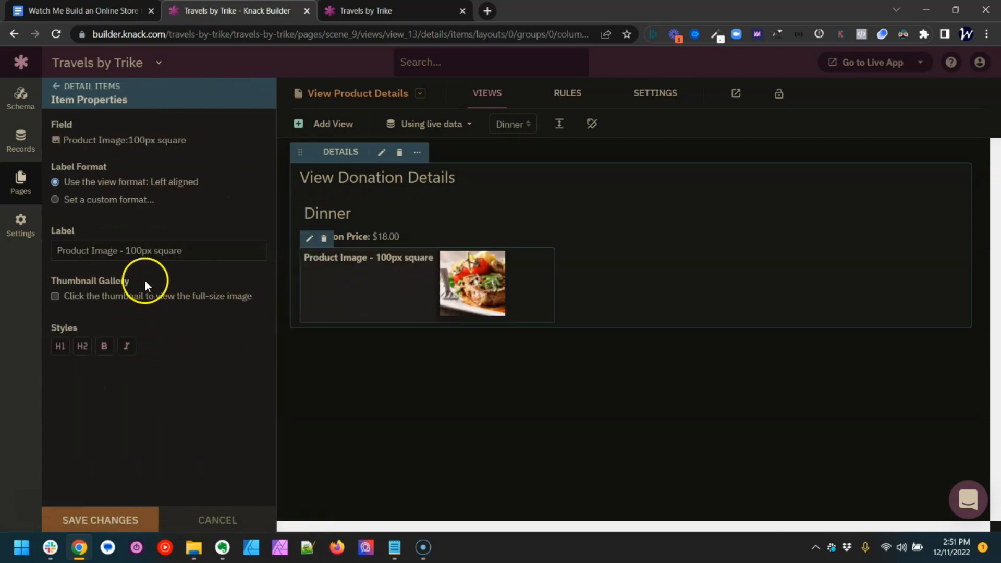
{"action": "left_click", "coordinate": [117, 200]}
{"action": "left_click", "coordinate": [101, 226]}
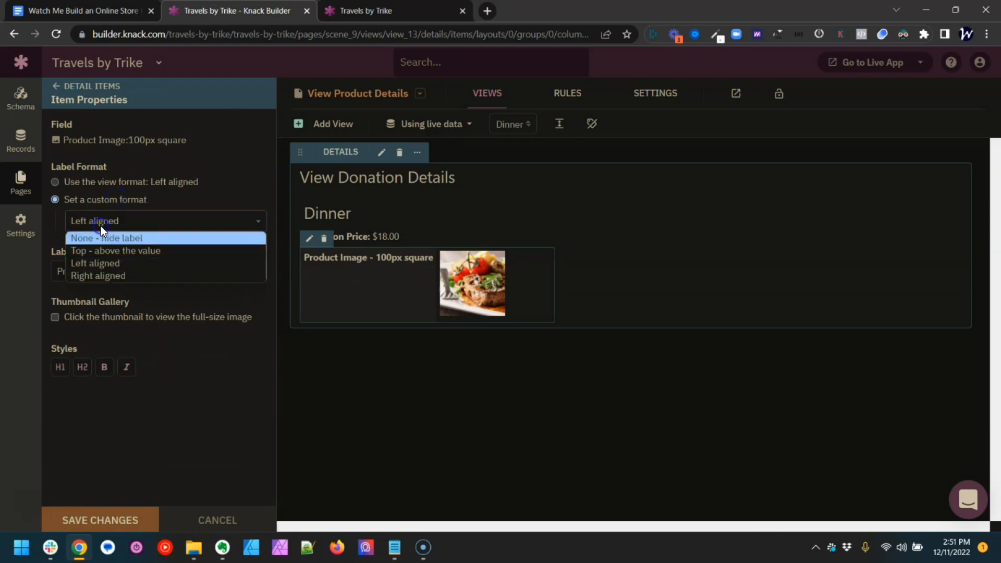
{"action": "left_click", "coordinate": [96, 234]}
{"action": "left_click_drag", "start_coordinate": [330, 291], "coordinate": [302, 244]}
{"action": "left_click_drag", "start_coordinate": [369, 313], "coordinate": [315, 229]}
{"action": "left_click_drag", "start_coordinate": [350, 294], "coordinate": [500, 228]}
{"action": "left_click", "coordinate": [359, 347]}
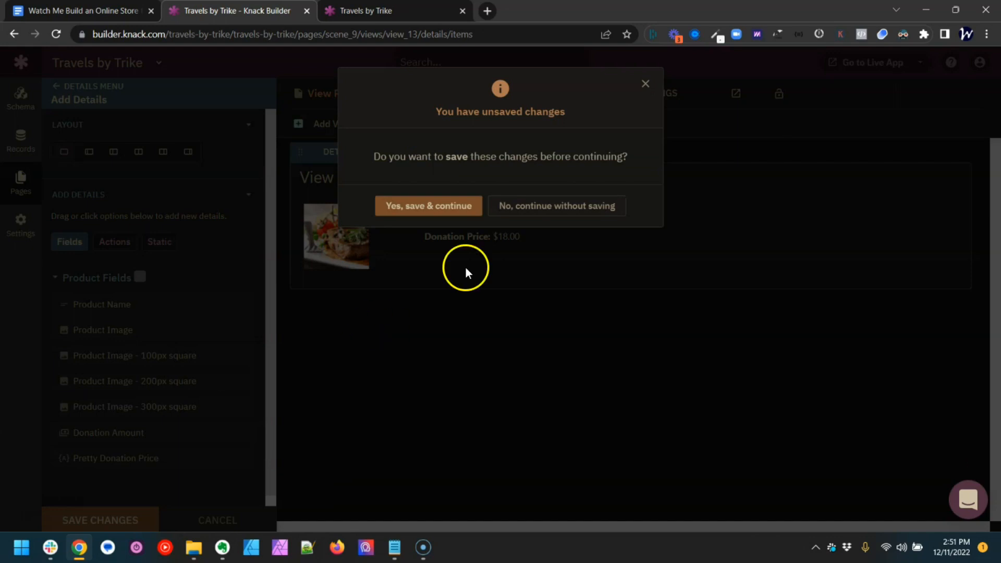
{"action": "left_click", "coordinate": [461, 213]}
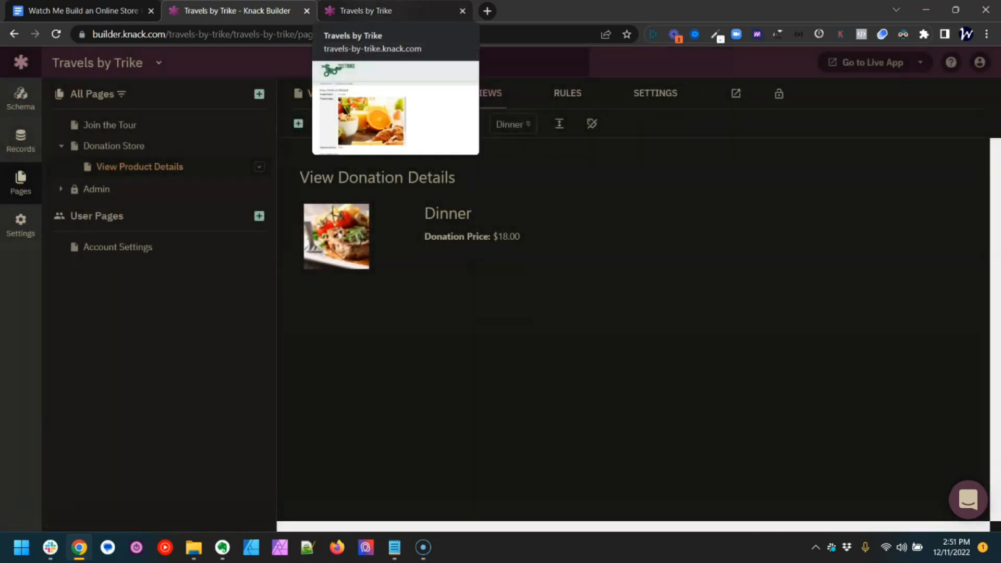
Reload the live Breakfast details page and check the new title, thumbnail and price layout.
{"action": "left_click", "coordinate": [365, 10]}
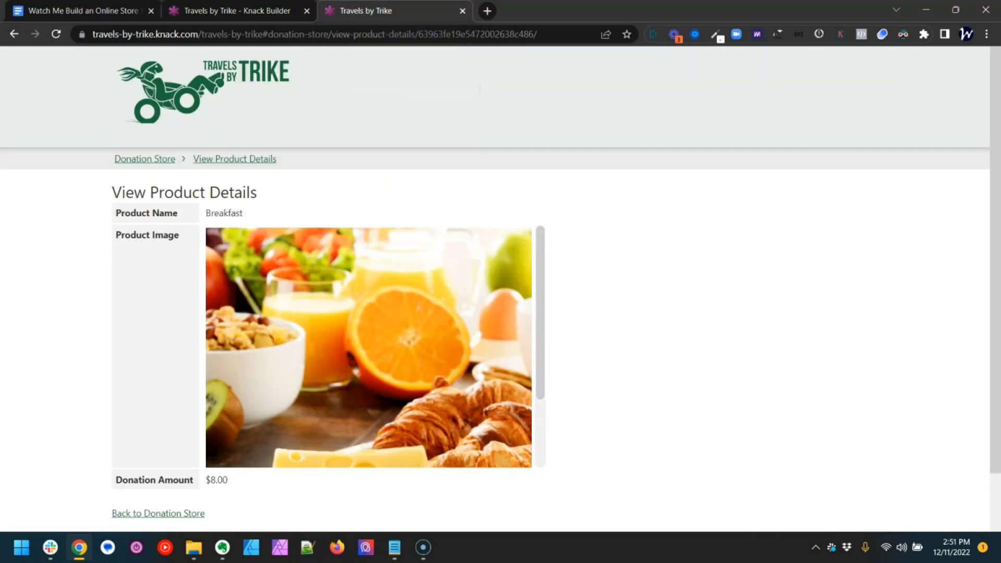
{"action": "key", "text": "F5"}
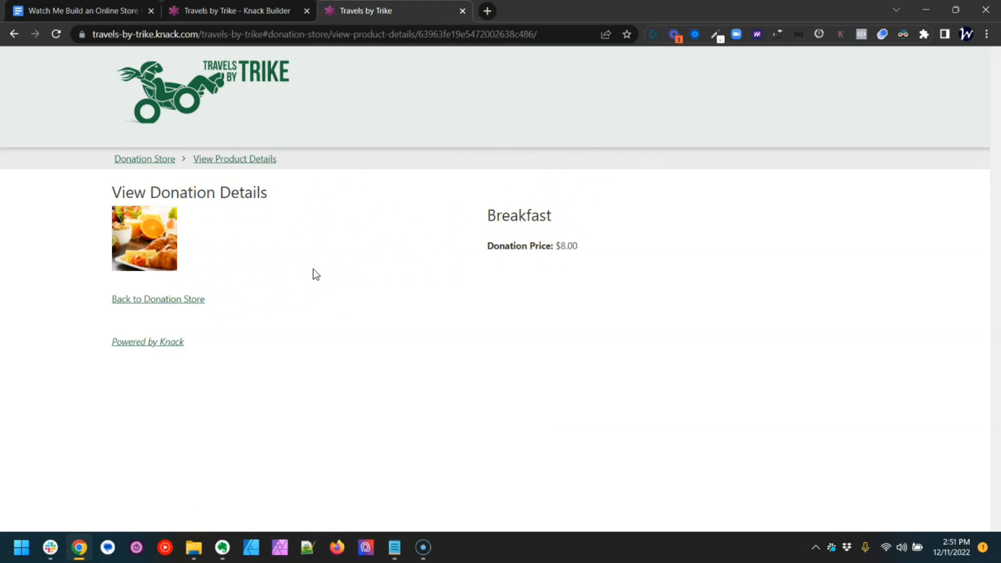
{"action": "right_click", "coordinate": [207, 214]}
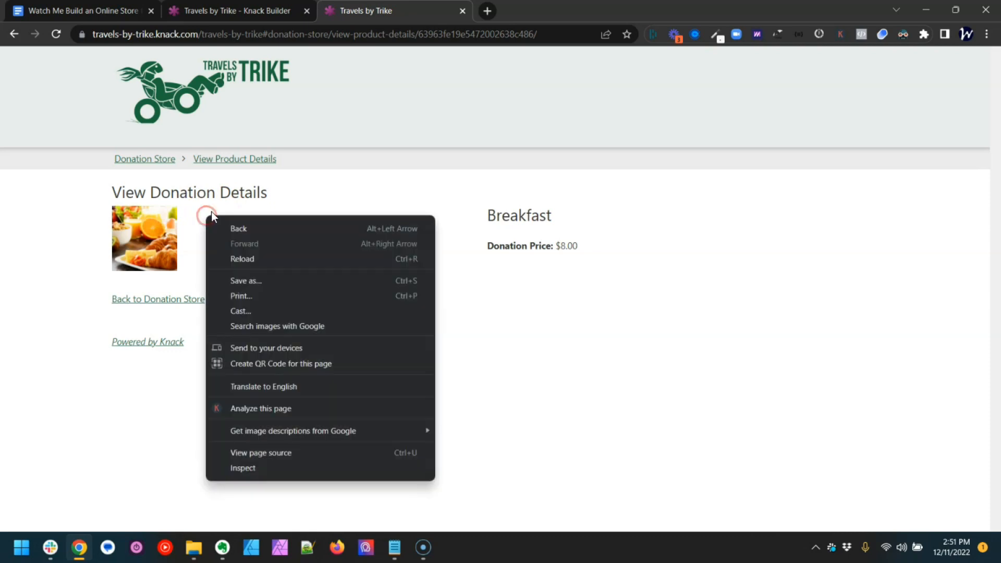
{"action": "left_click", "coordinate": [500, 386]}
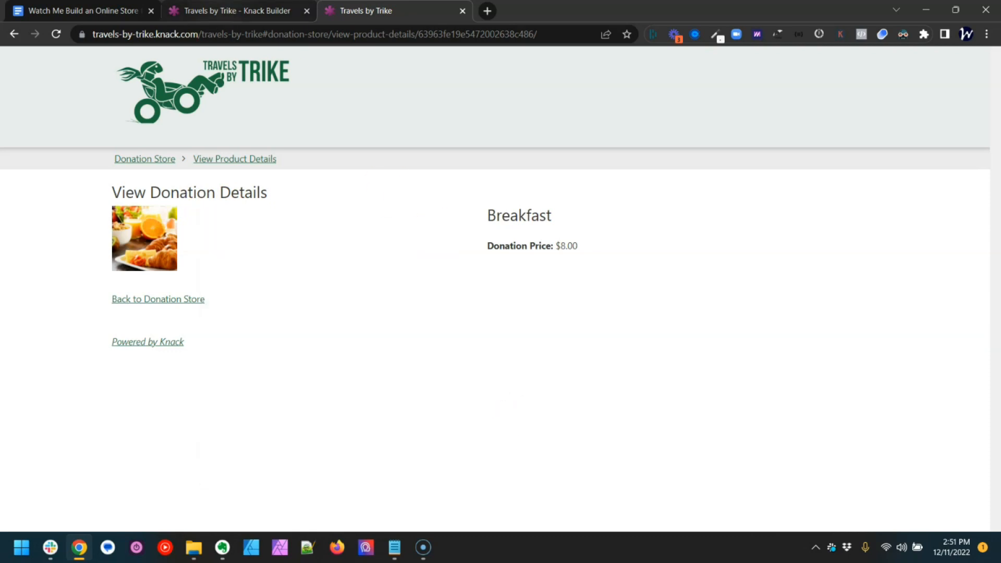
Replace the 100px product image in the builder's details view with Product Image - 200px square.
{"action": "left_click", "coordinate": [237, 11]}
{"action": "left_click", "coordinate": [428, 216]}
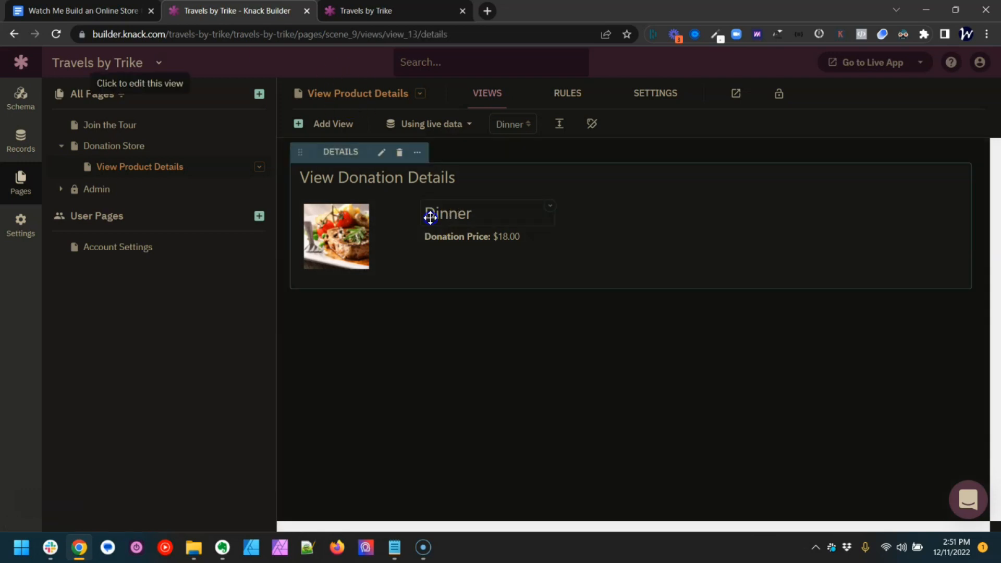
{"action": "left_click", "coordinate": [345, 238]}
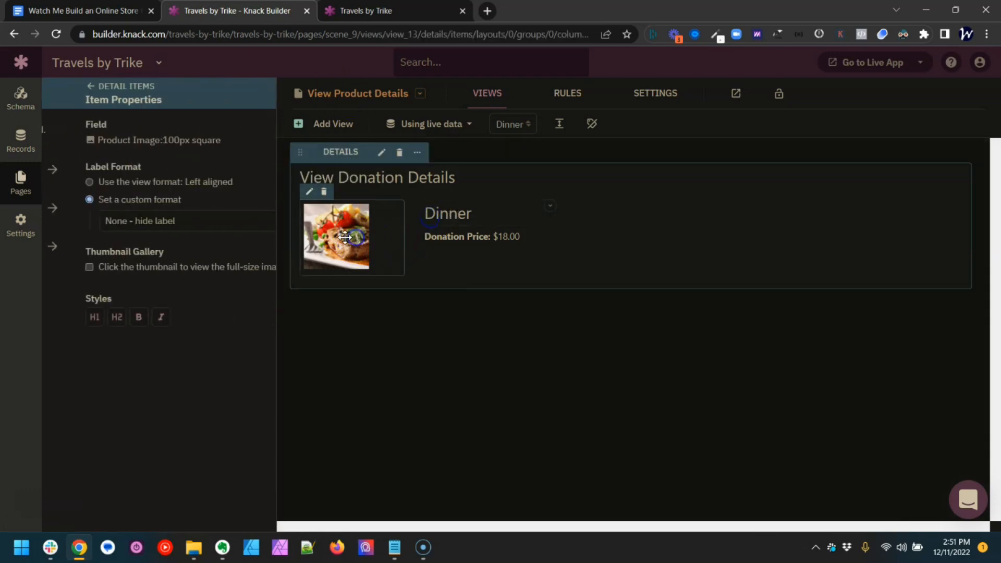
{"action": "left_click", "coordinate": [324, 191]}
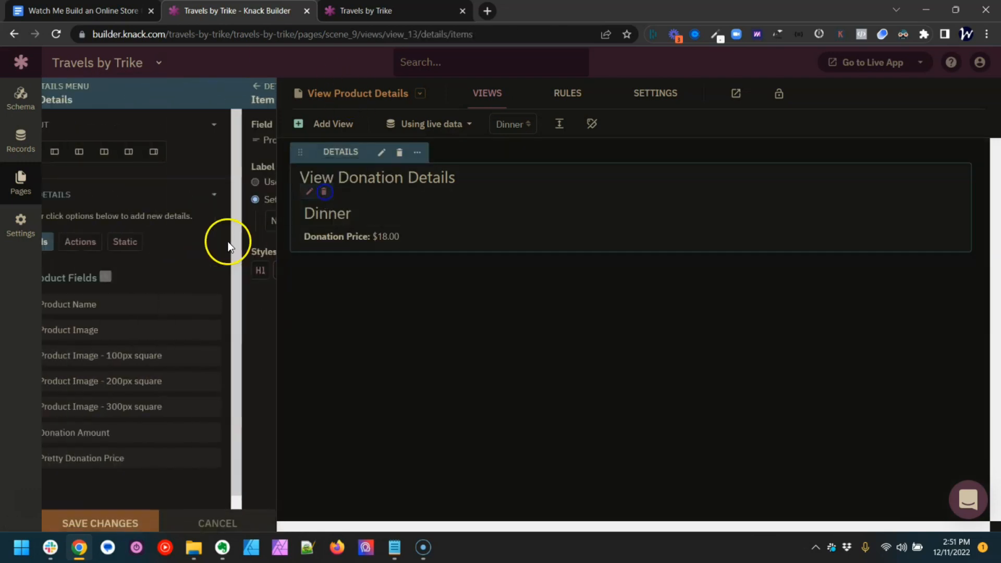
{"action": "left_click", "coordinate": [110, 384]}
{"action": "left_click", "coordinate": [386, 300]}
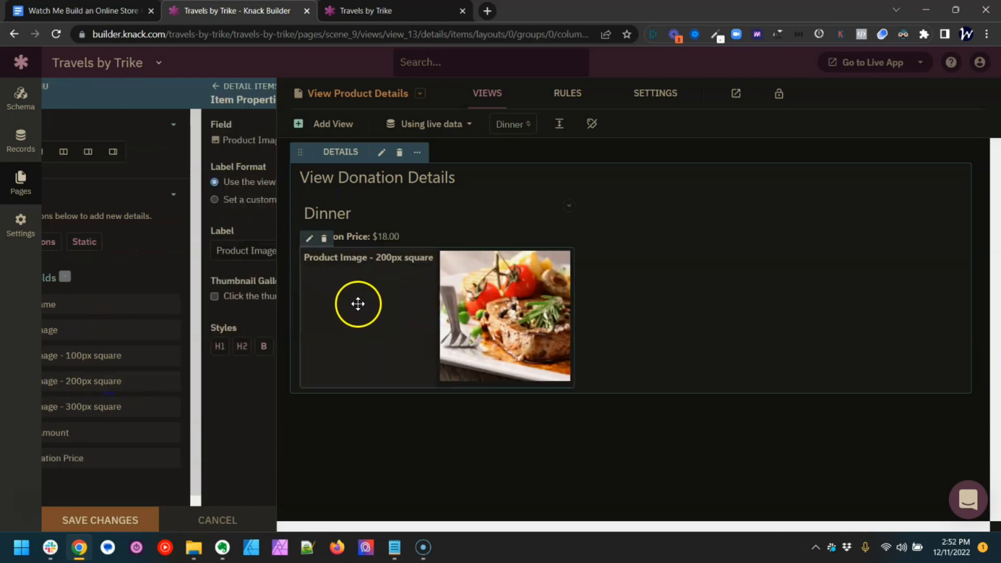
Hide the 200px product image's label with a custom format, place the image above the product name, and save.
{"action": "left_click", "coordinate": [154, 199]}
{"action": "left_click", "coordinate": [139, 226]}
{"action": "left_click", "coordinate": [135, 238]}
{"action": "left_click_drag", "start_coordinate": [301, 309], "coordinate": [364, 211]}
{"action": "left_click", "coordinate": [128, 516]}
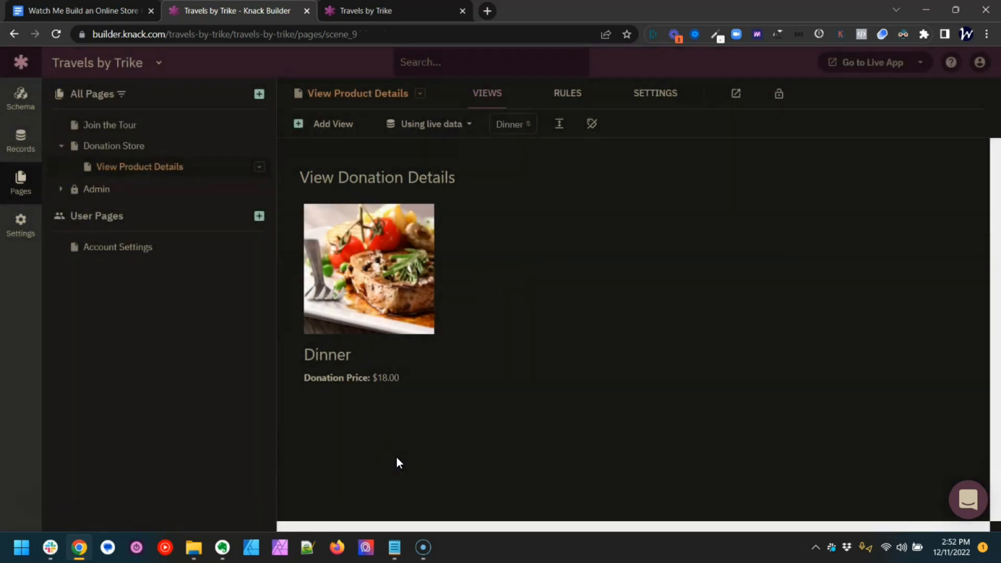
Reload the live Breakfast details page and check the larger image above the product name and price.
{"action": "key", "text": "ctrl+Tab"}
{"action": "key", "text": "F5"}
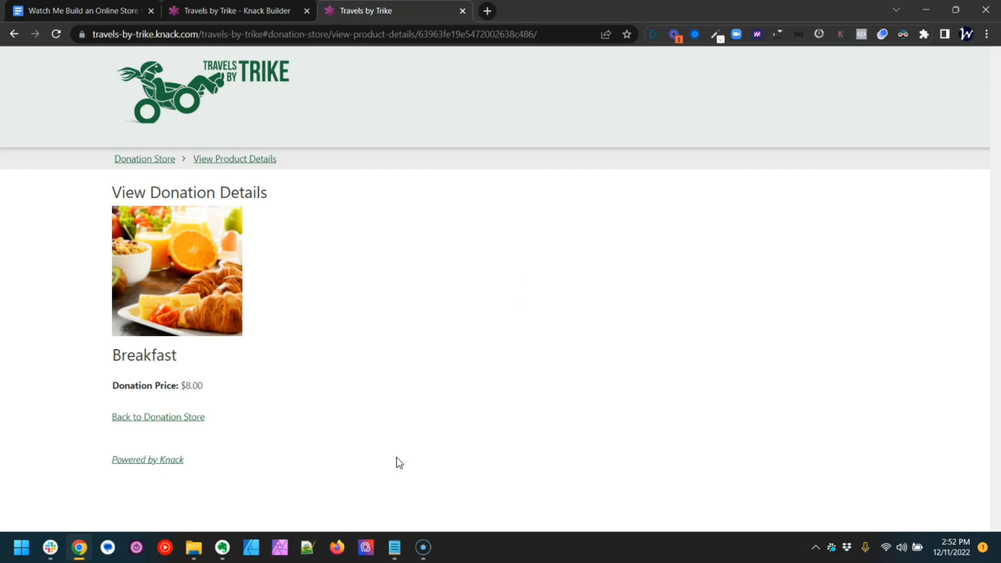
{"action": "key", "text": "ctrl+shift+Tab"}
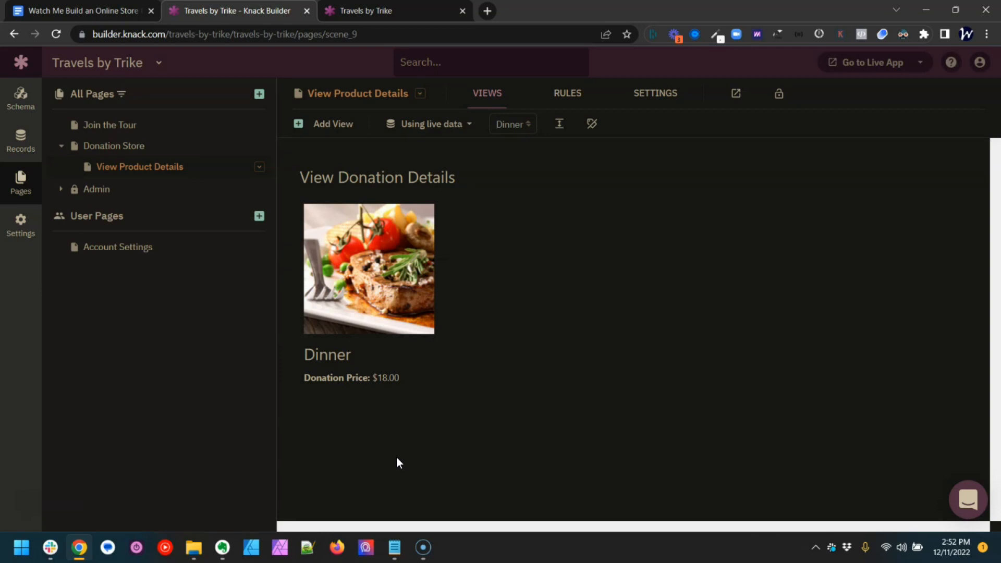
Add a payment view for the Product, using Donation Amount as the total and Stripe in test mode, without saving the payment method.
{"action": "left_click", "coordinate": [334, 127]}
{"action": "left_click_drag", "start_coordinate": [273, 178], "coordinate": [260, 325]}
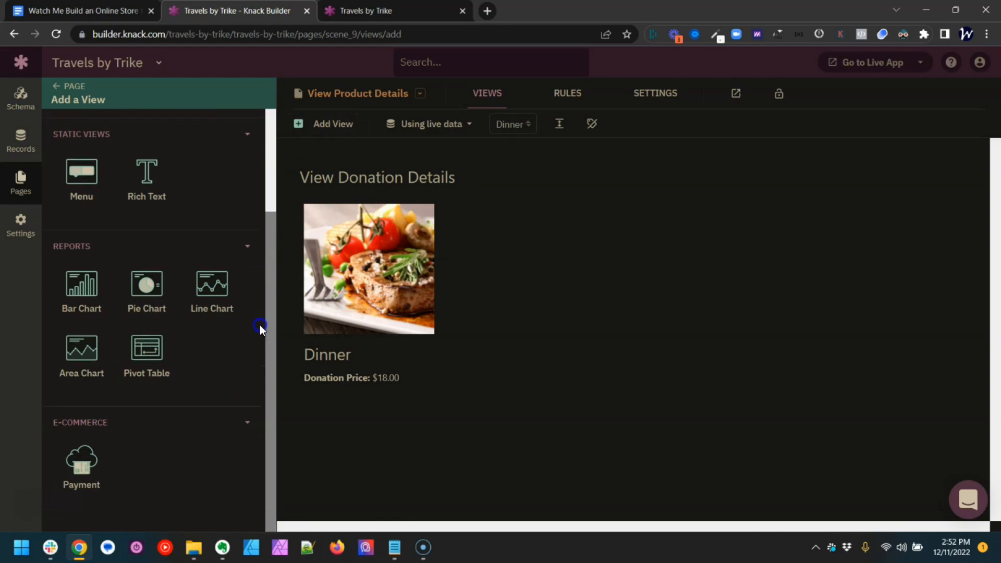
{"action": "left_click", "coordinate": [91, 463]}
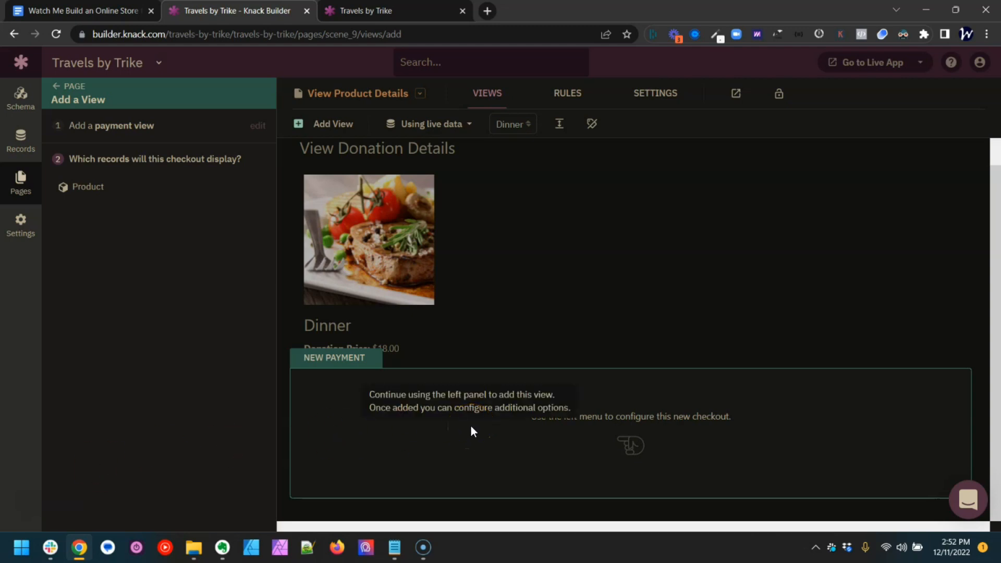
{"action": "left_click", "coordinate": [88, 193]}
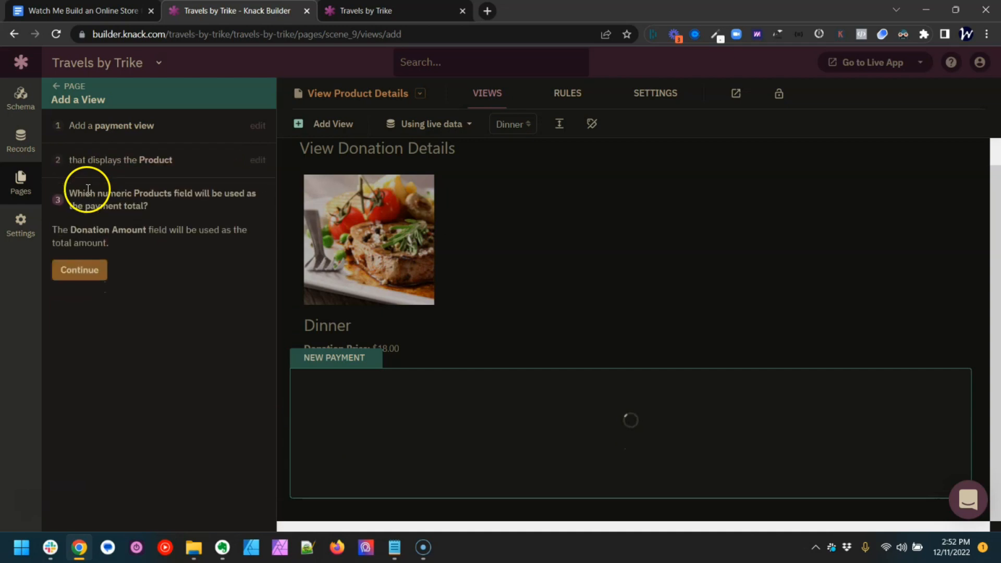
{"action": "left_click", "coordinate": [81, 270]}
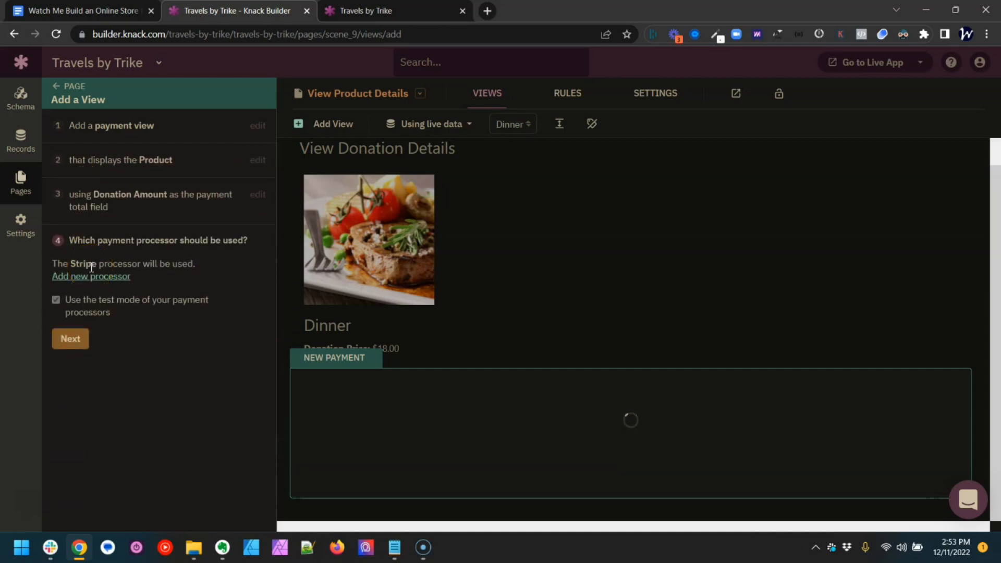
{"action": "left_click", "coordinate": [73, 341]}
{"action": "left_click", "coordinate": [74, 343]}
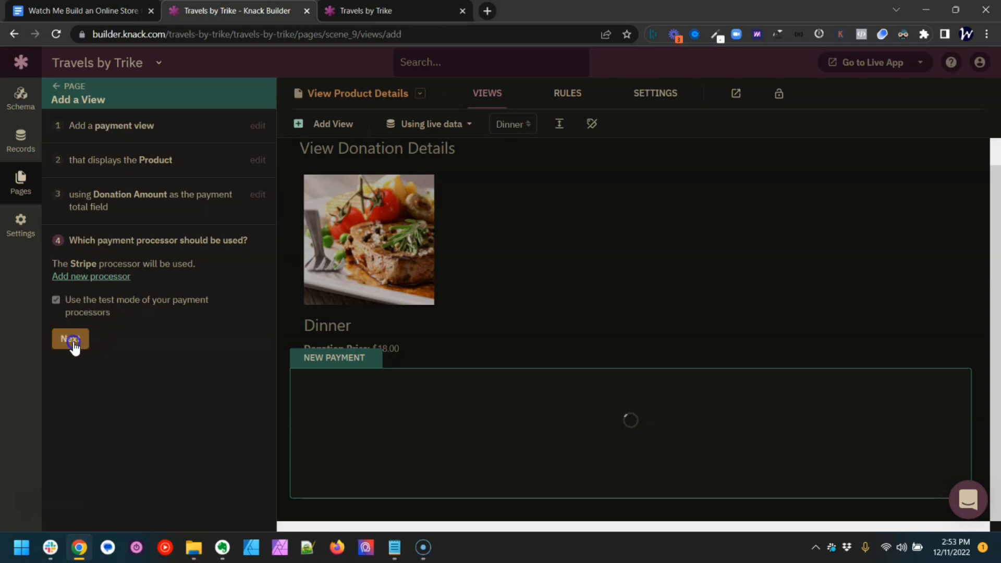
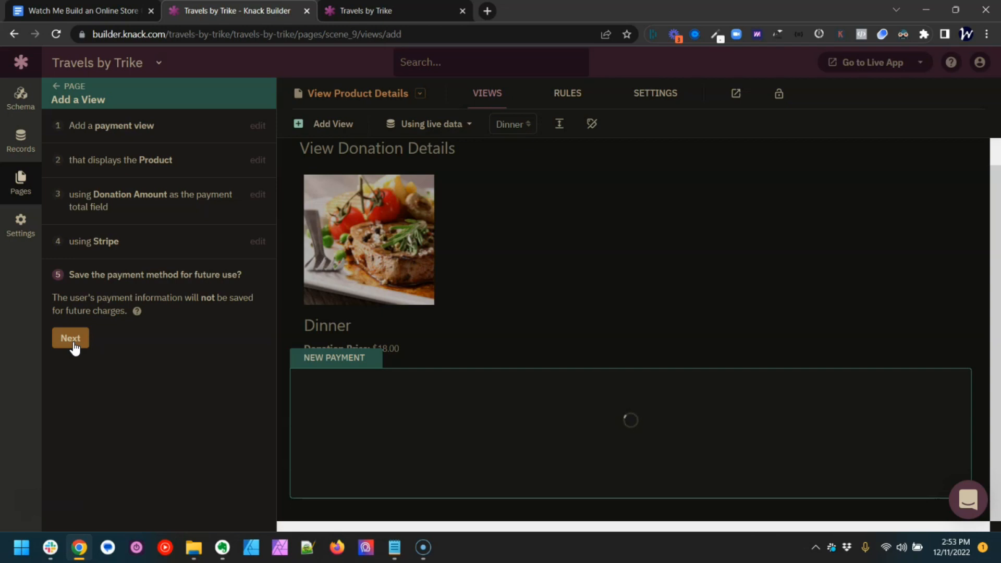
{"action": "left_click", "coordinate": [72, 340]}
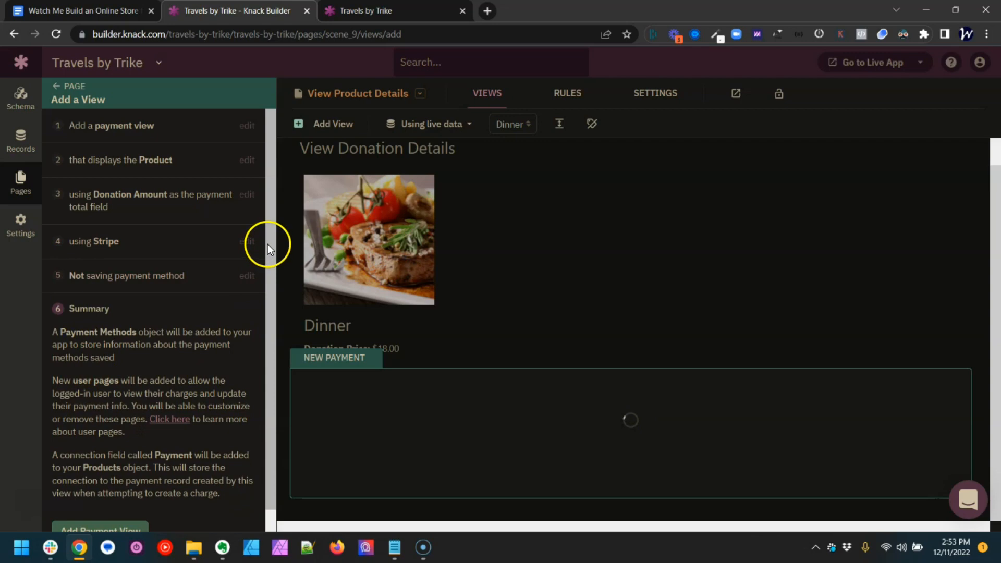
{"action": "scroll", "coordinate": [267, 244], "scroll_direction": "down", "scroll_amount": 1}
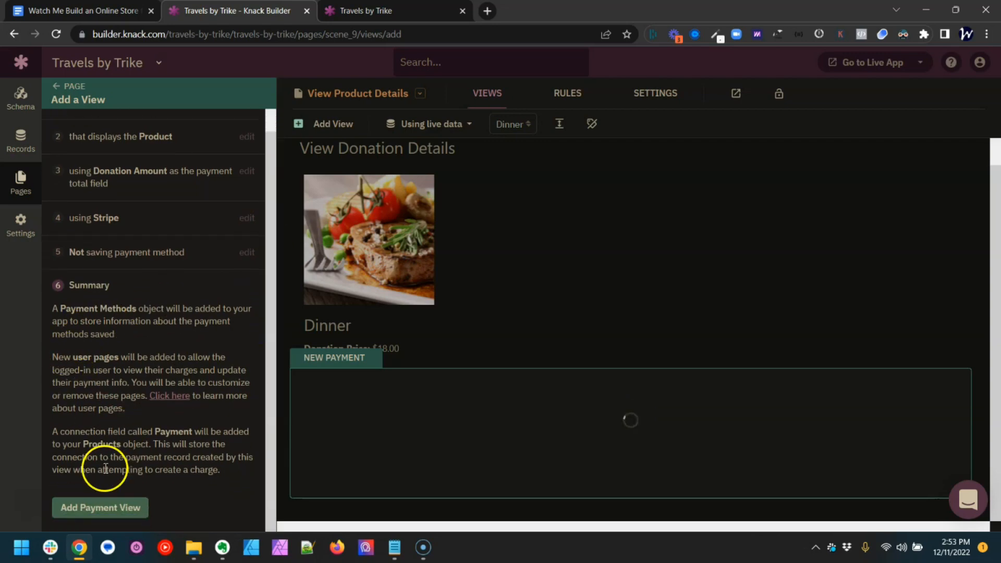
{"action": "left_click", "coordinate": [109, 512]}
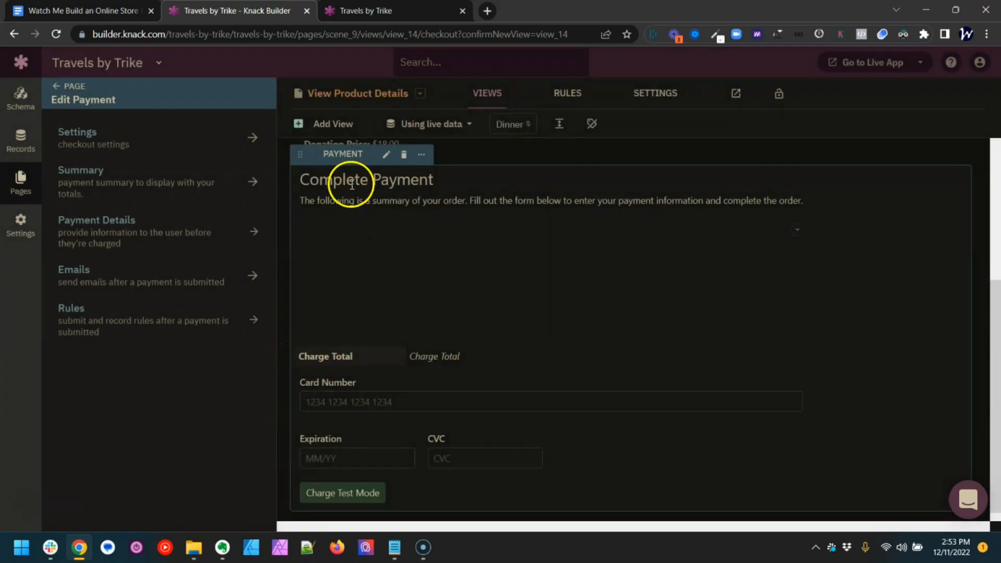
Set the payment view's submit payment button text to "Complete Donation" and save the changes.
{"action": "left_click", "coordinate": [163, 152]}
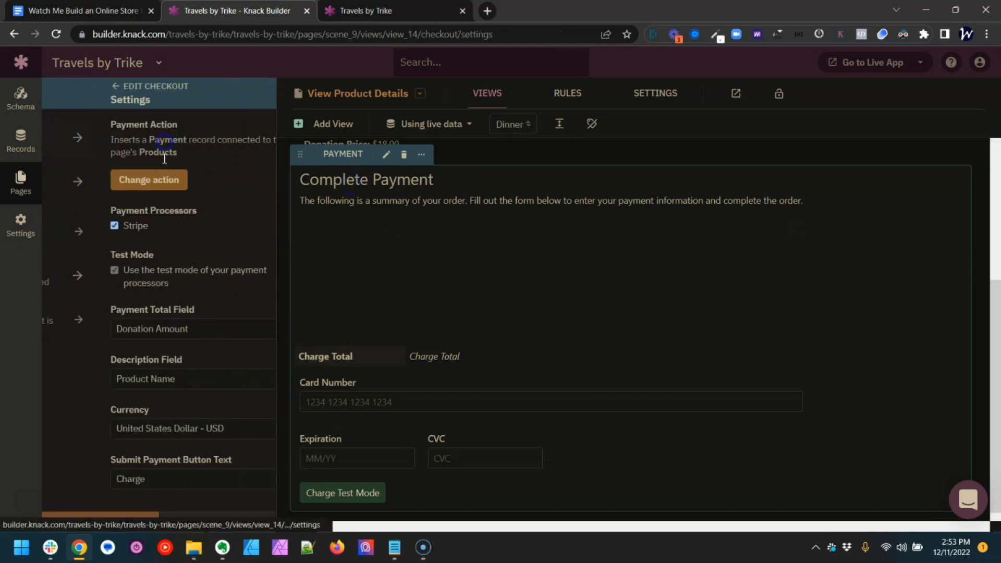
{"action": "left_click", "coordinate": [155, 336]}
{"action": "left_click", "coordinate": [149, 345]}
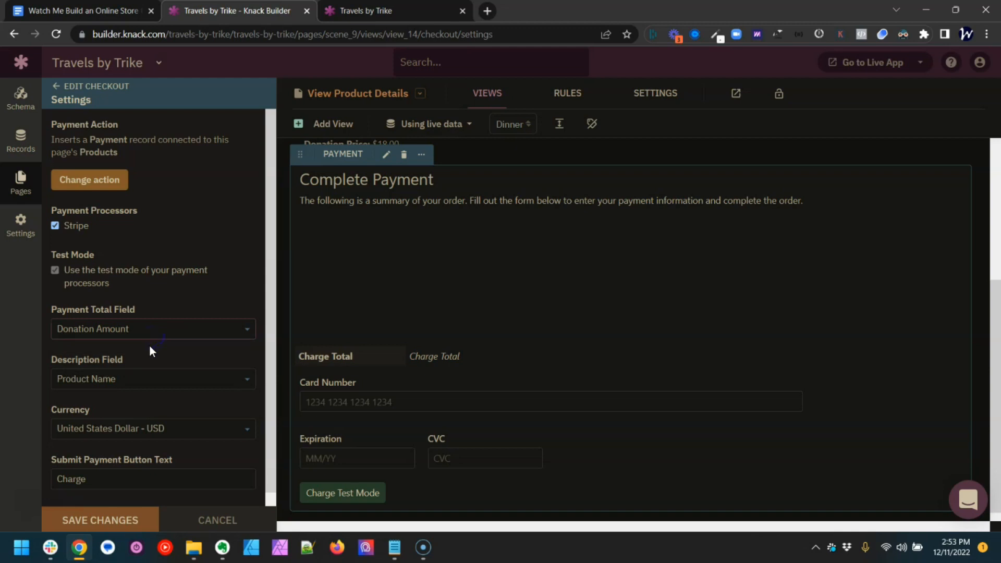
{"action": "left_click", "coordinate": [135, 381]}
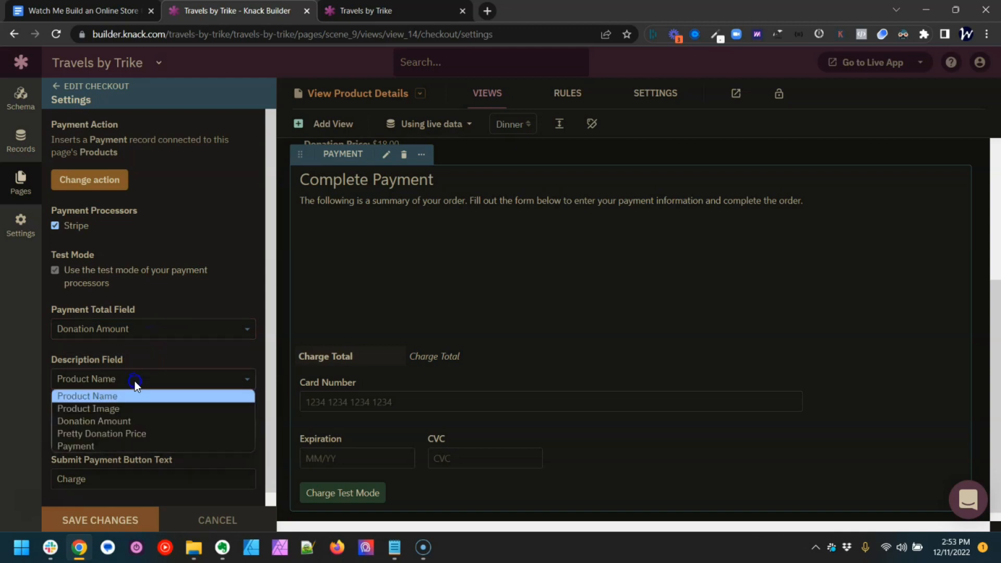
{"action": "left_click", "coordinate": [135, 381]}
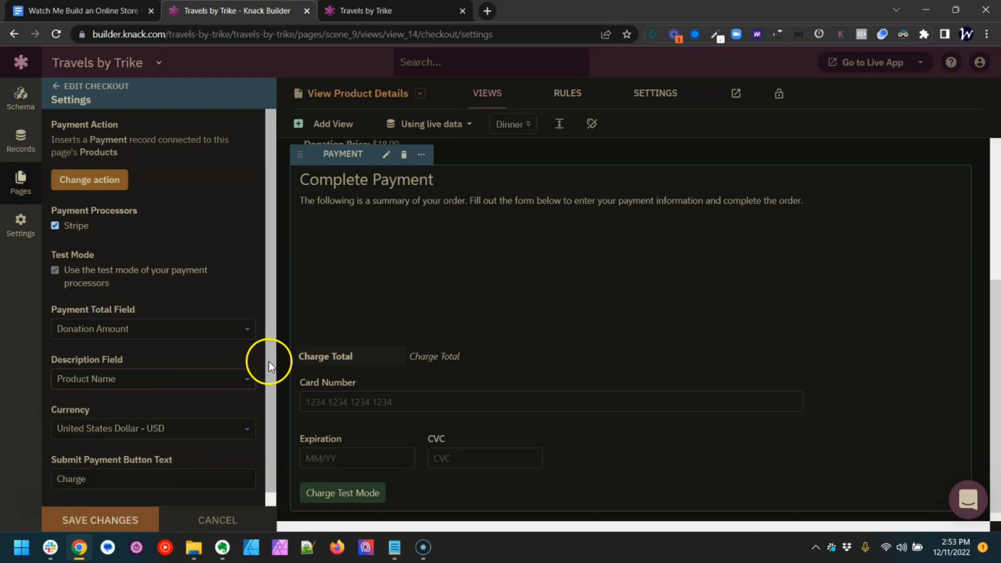
{"action": "left_click_drag", "start_coordinate": [269, 364], "coordinate": [248, 414]}
{"action": "double_click", "coordinate": [226, 458]}
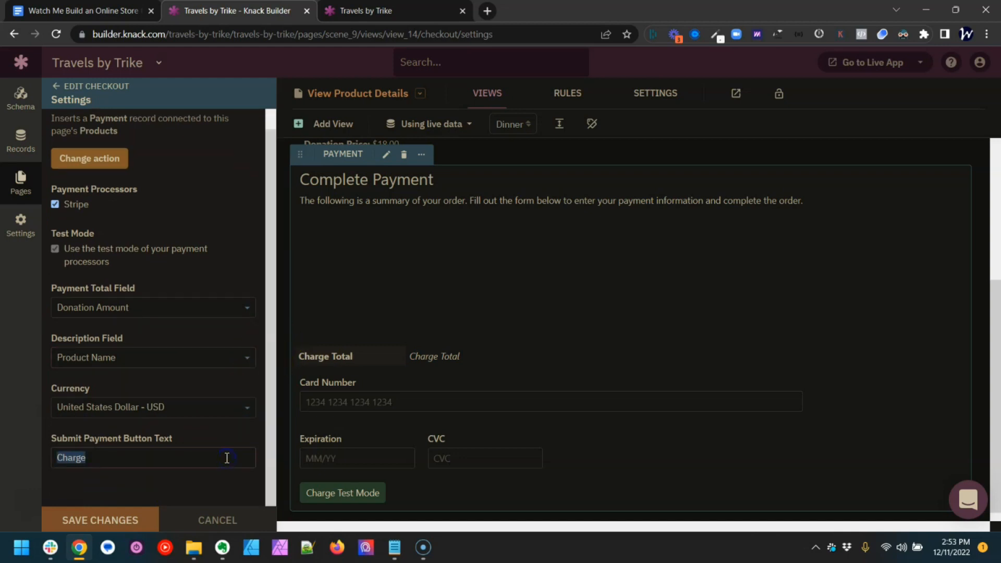
{"action": "type", "text": "Complete Donation"}
{"action": "left_click", "coordinate": [398, 470]}
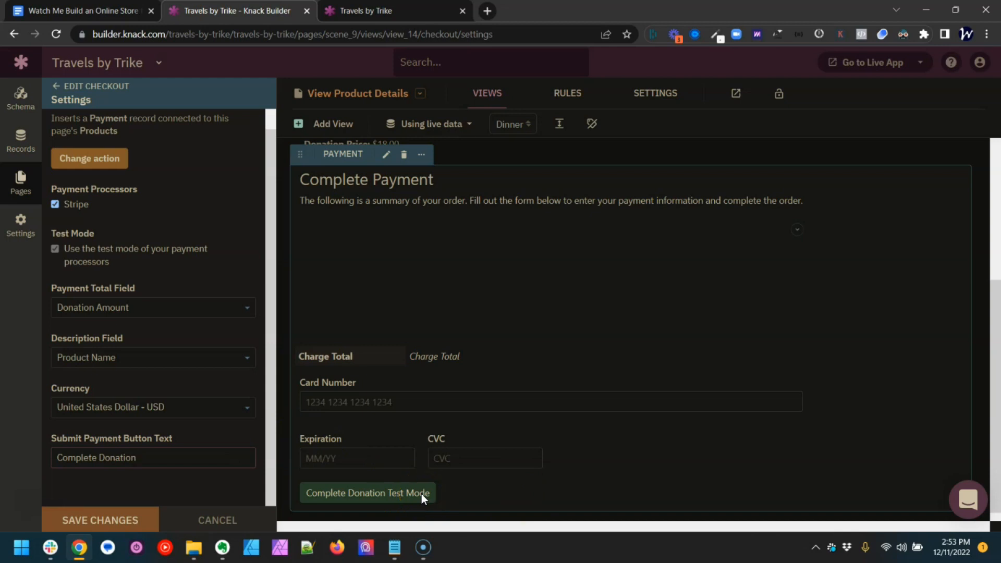
{"action": "left_click", "coordinate": [30, 258]}
{"action": "left_click_drag", "start_coordinate": [63, 250], "coordinate": [68, 254]}
{"action": "left_click", "coordinate": [114, 519]}
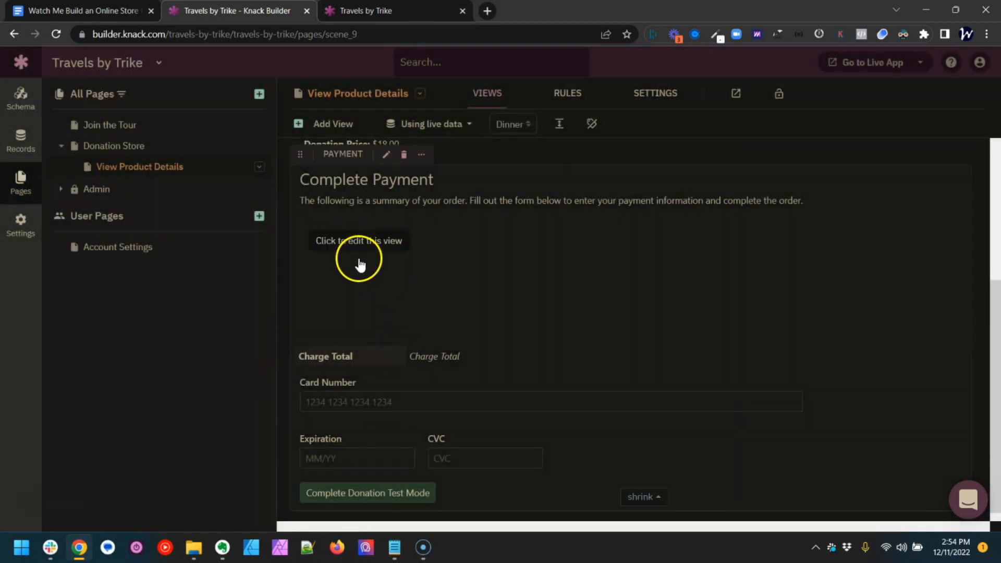
Review the payment view's checkout settings and payment summary fields.
{"action": "left_click", "coordinate": [359, 258]}
{"action": "left_click", "coordinate": [129, 146]}
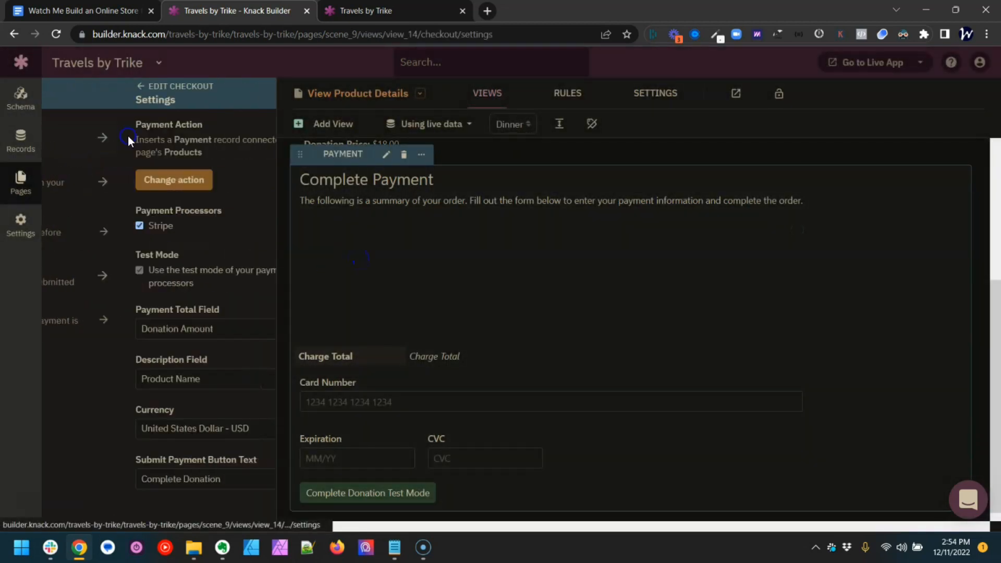
{"action": "left_click_drag", "start_coordinate": [270, 380], "coordinate": [258, 450]}
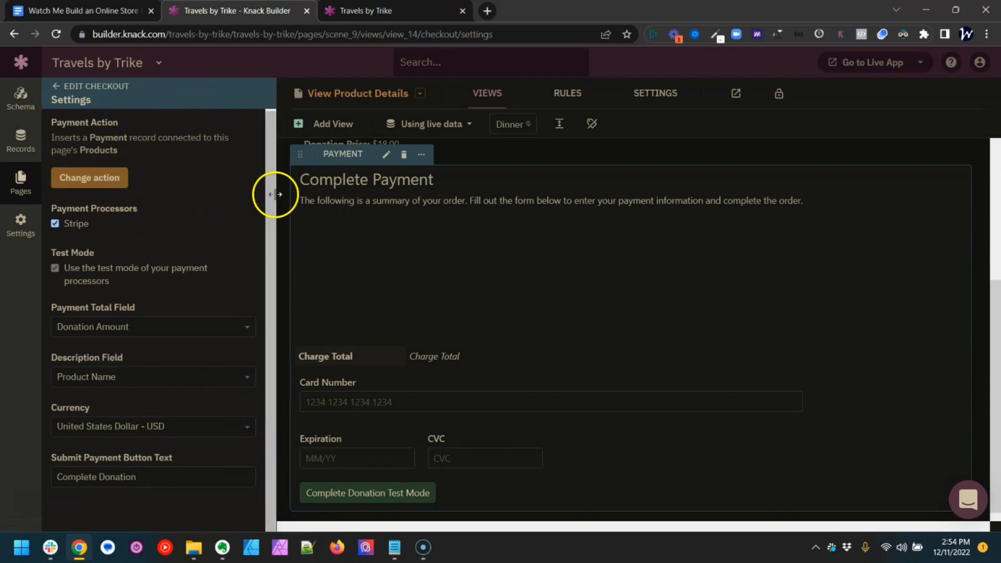
{"action": "left_click", "coordinate": [79, 87]}
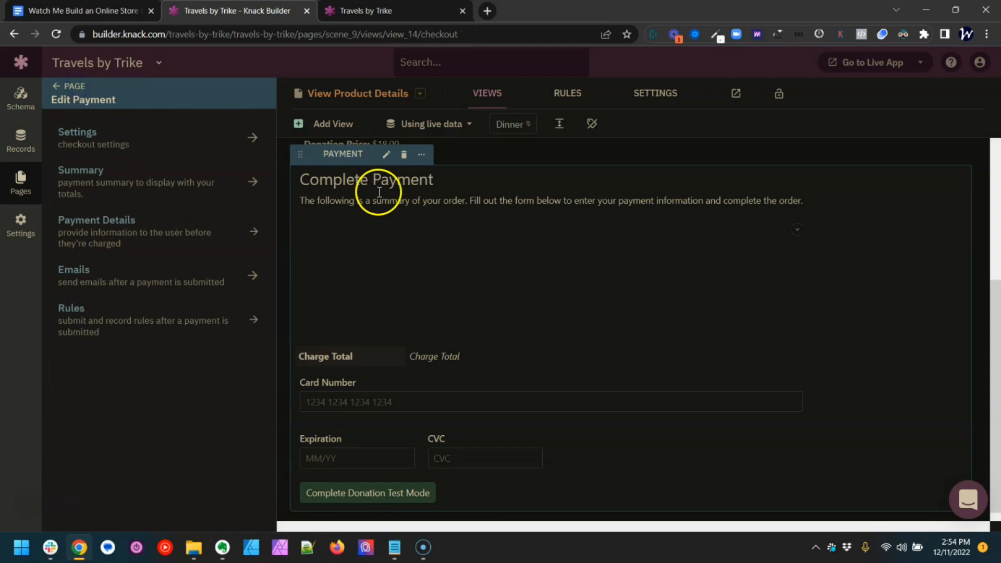
{"action": "left_click", "coordinate": [159, 180]}
{"action": "left_click", "coordinate": [96, 88]}
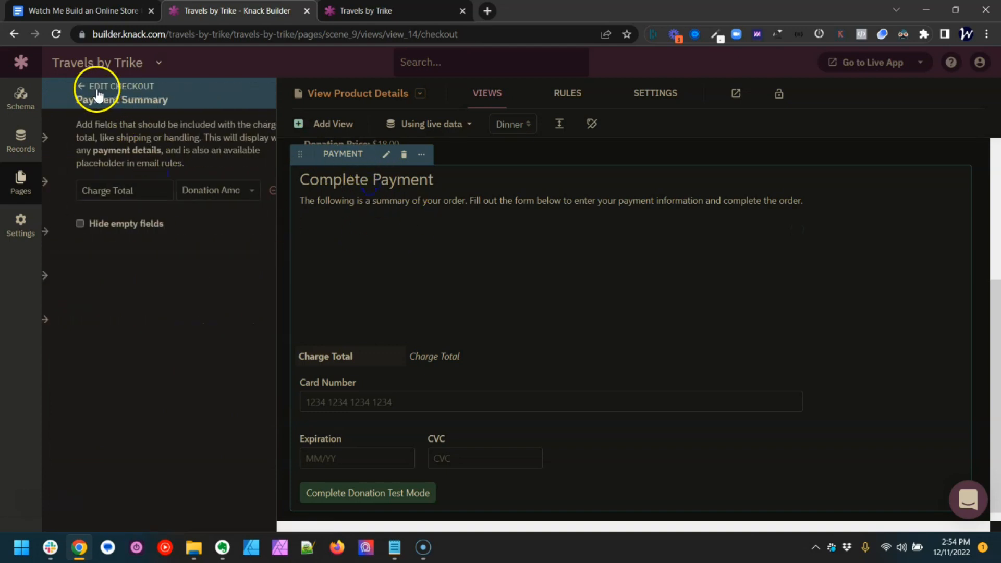
{"action": "left_click", "coordinate": [213, 128]}
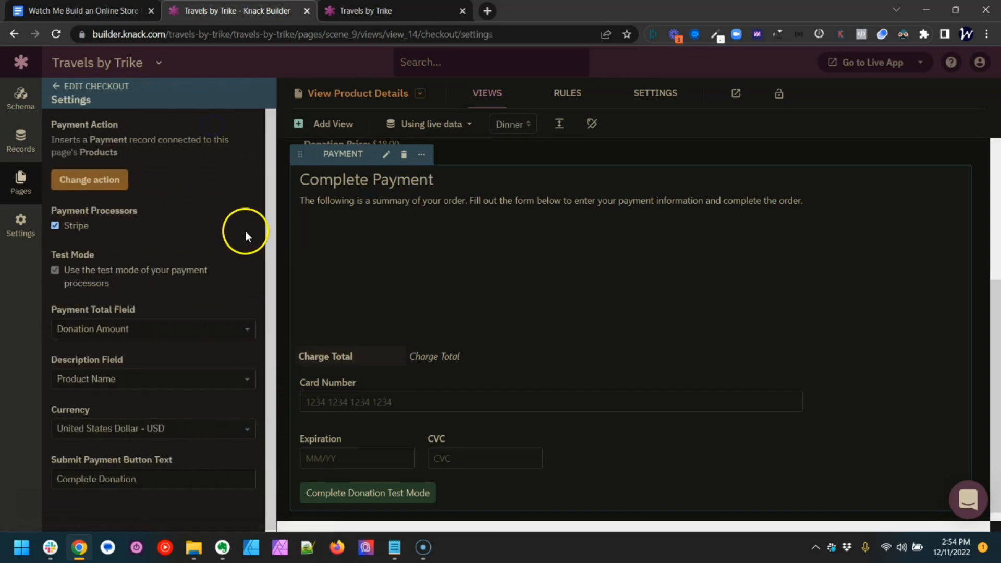
{"action": "left_click_drag", "start_coordinate": [272, 186], "coordinate": [270, 234]}
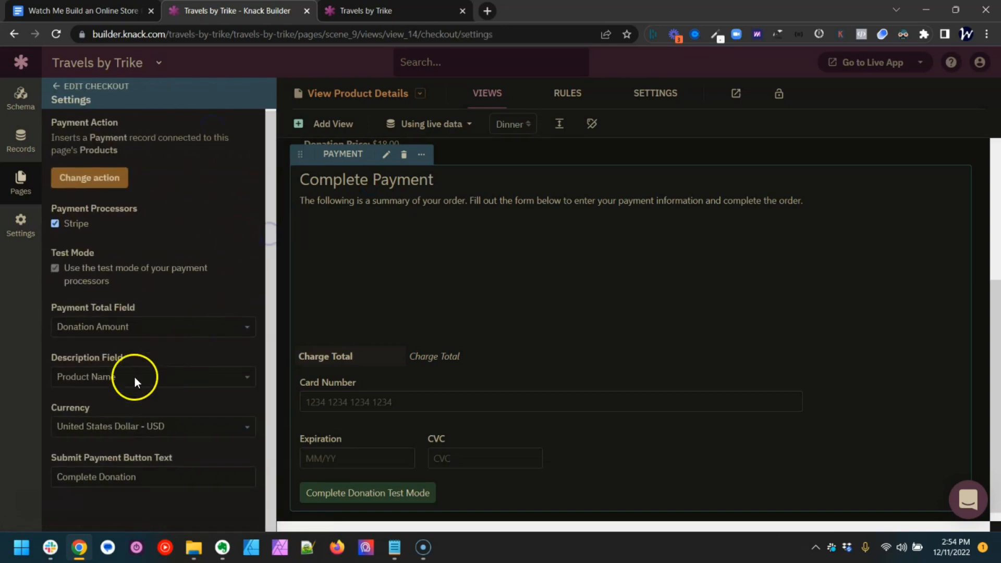
{"action": "left_click", "coordinate": [68, 86]}
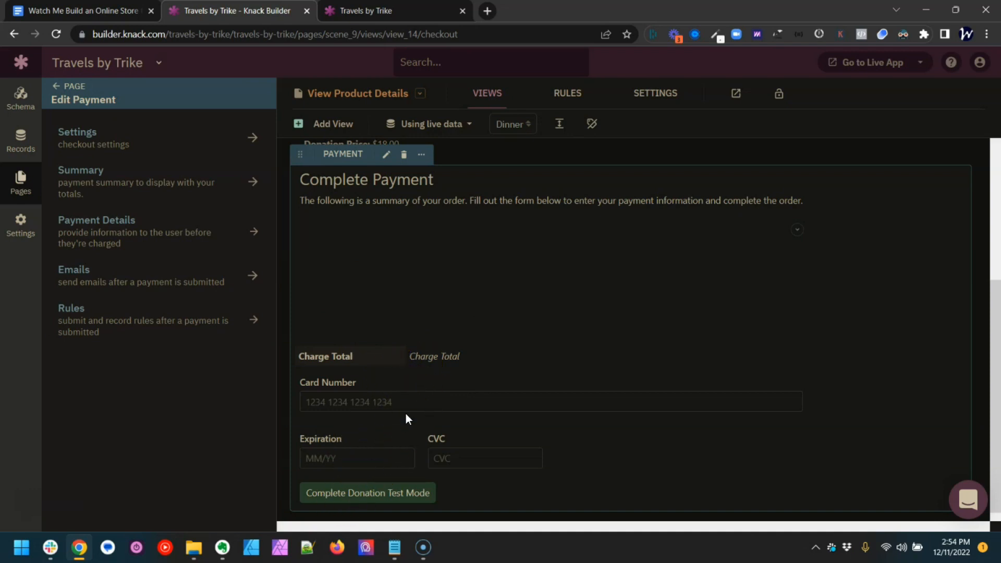
Set the checkout title in the payment details to "Complete Donation".
{"action": "left_click", "coordinate": [127, 228]}
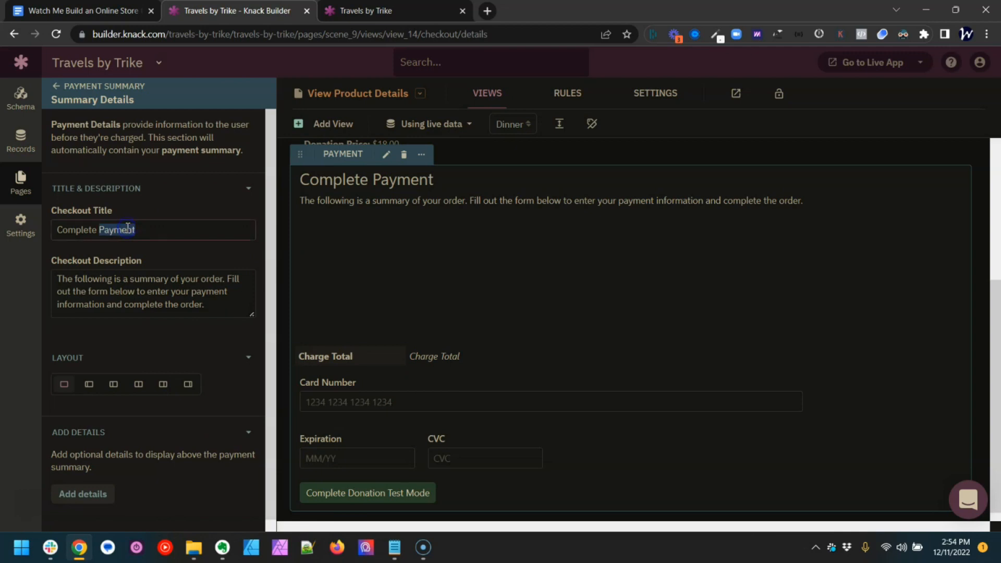
{"action": "triple_click", "coordinate": [127, 228]}
{"action": "type", "text": "Com"}
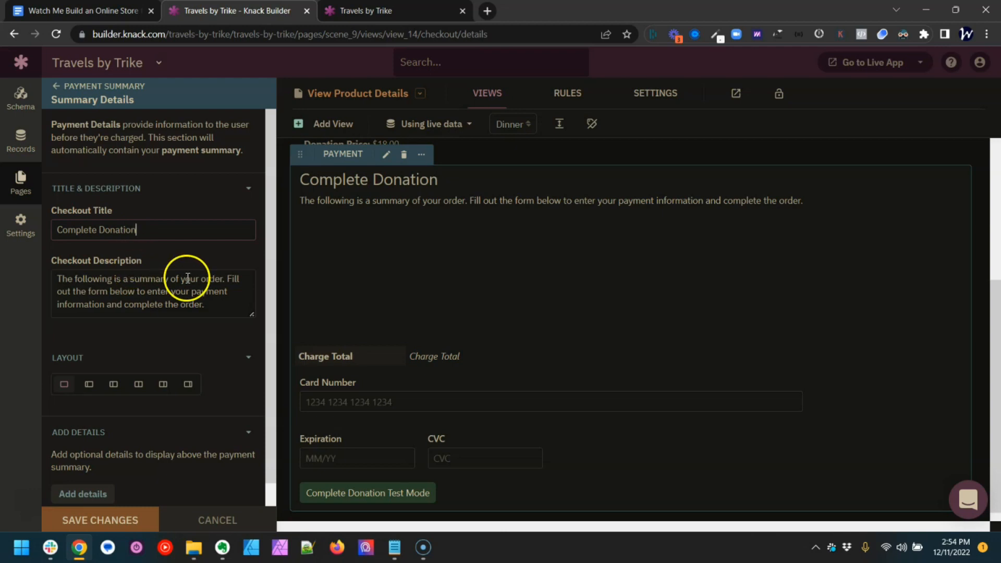
Change "order" in the checkout description's first sentence to "donation to Travels by Trike" and save the changes.
{"action": "left_click", "coordinate": [214, 272]}
{"action": "type", "text": "donation to Travels by Trike"}
{"action": "key", "text": "Down"}
{"action": "key", "text": "Down"}
{"action": "key", "text": "Down"}
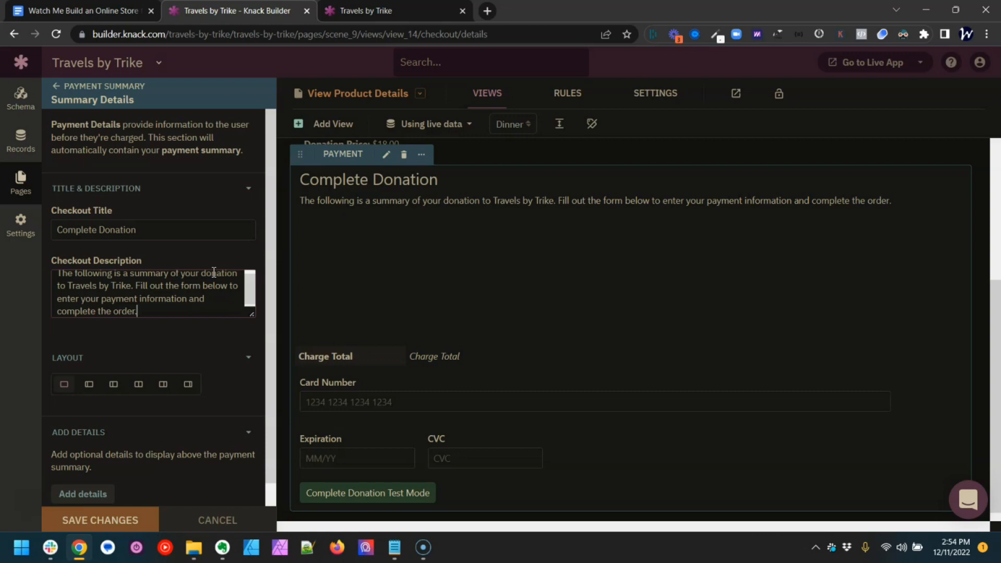
{"action": "left_click", "coordinate": [132, 524]}
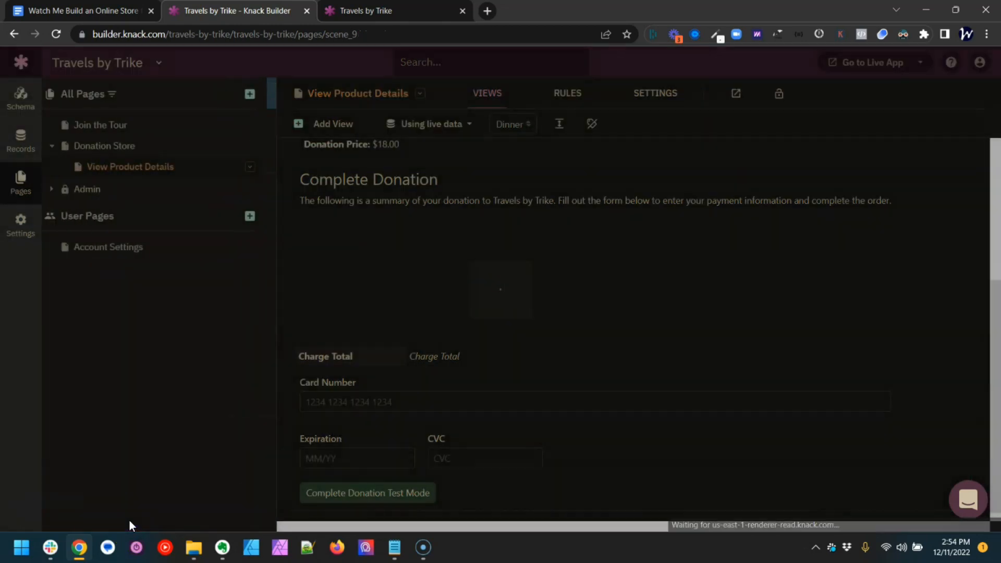
Review the Breakfast donation's live details page, including the payment section's title, description and product heading.
{"action": "key", "text": "ctrl+Tab"}
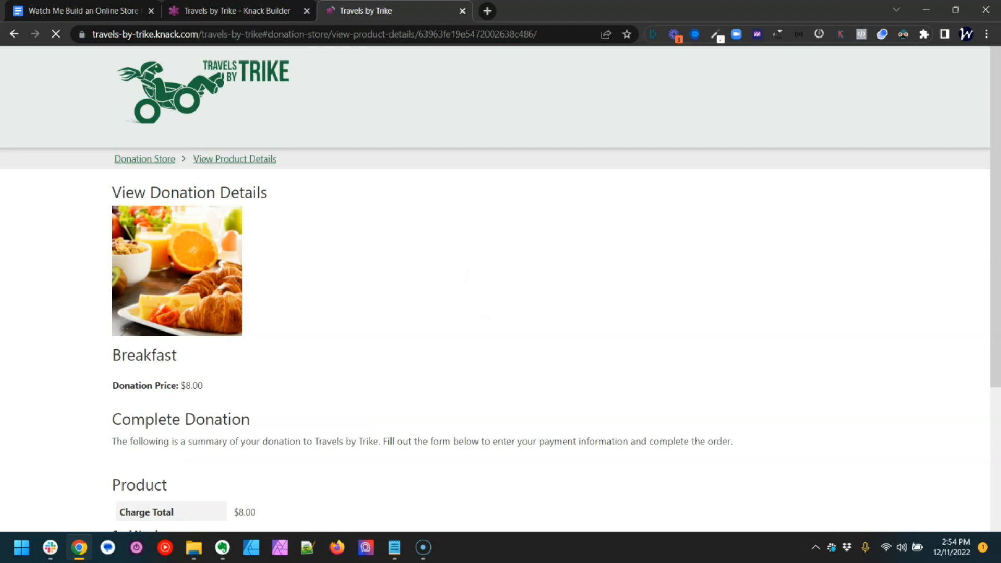
{"action": "scroll", "coordinate": [466, 275], "scroll_direction": "down", "scroll_amount": 4}
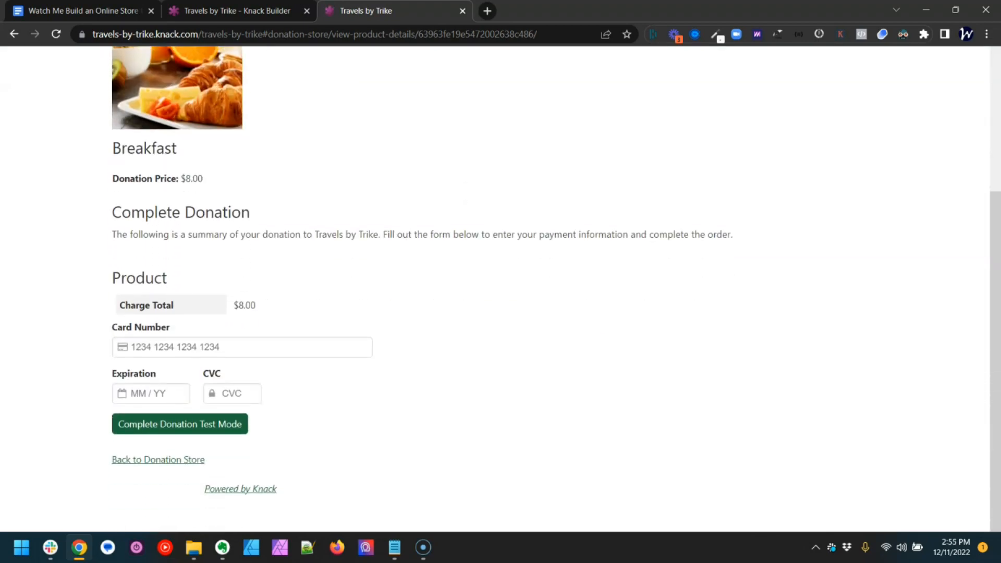
{"action": "left_click", "coordinate": [146, 280]}
{"action": "double_click", "coordinate": [145, 280]}
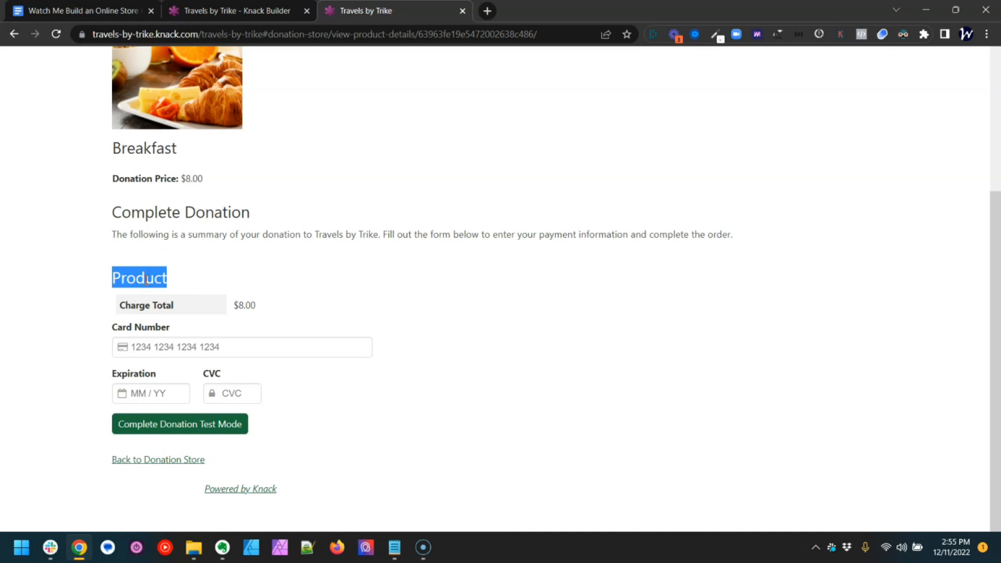
{"action": "left_click", "coordinate": [283, 234]}
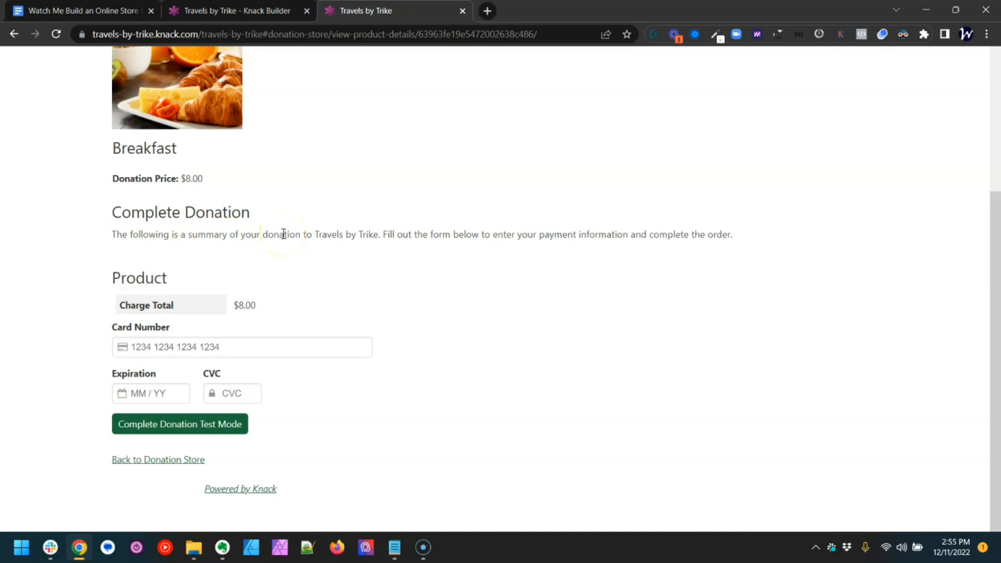
{"action": "scroll", "coordinate": [284, 238], "scroll_direction": "up", "scroll_amount": 3}
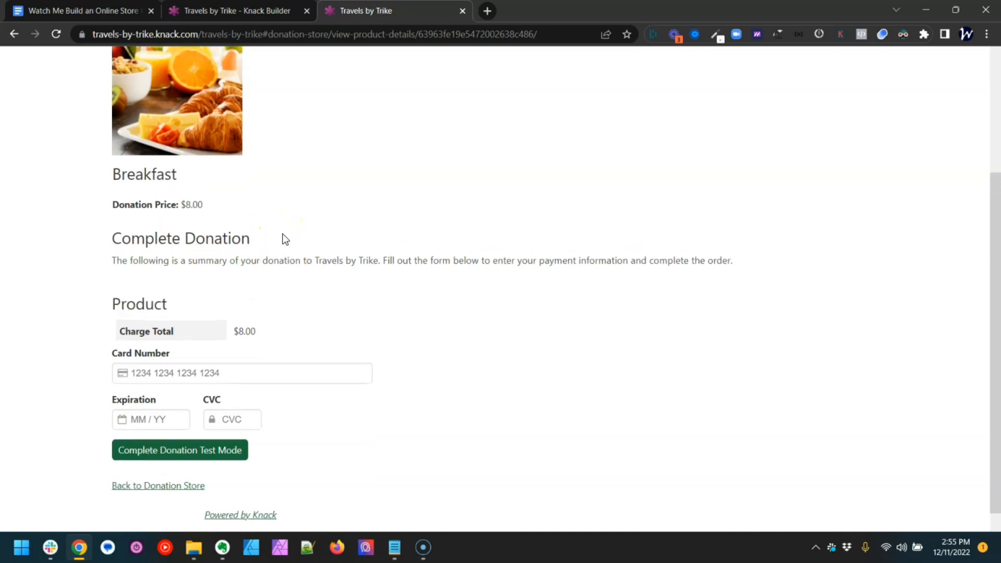
{"action": "scroll", "coordinate": [286, 240], "scroll_direction": "down", "scroll_amount": 3}
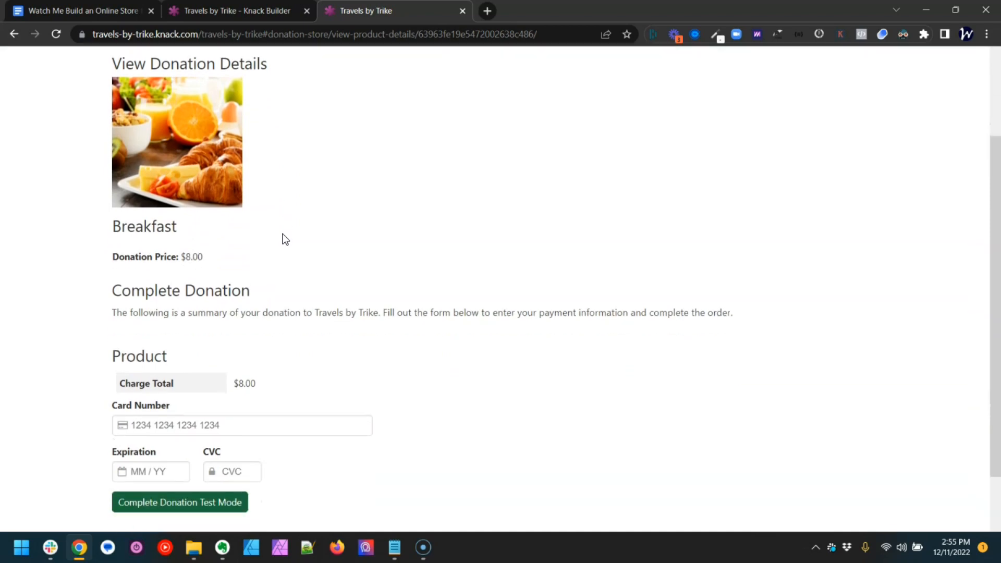
{"action": "scroll", "coordinate": [283, 234], "scroll_direction": "up", "scroll_amount": 4}
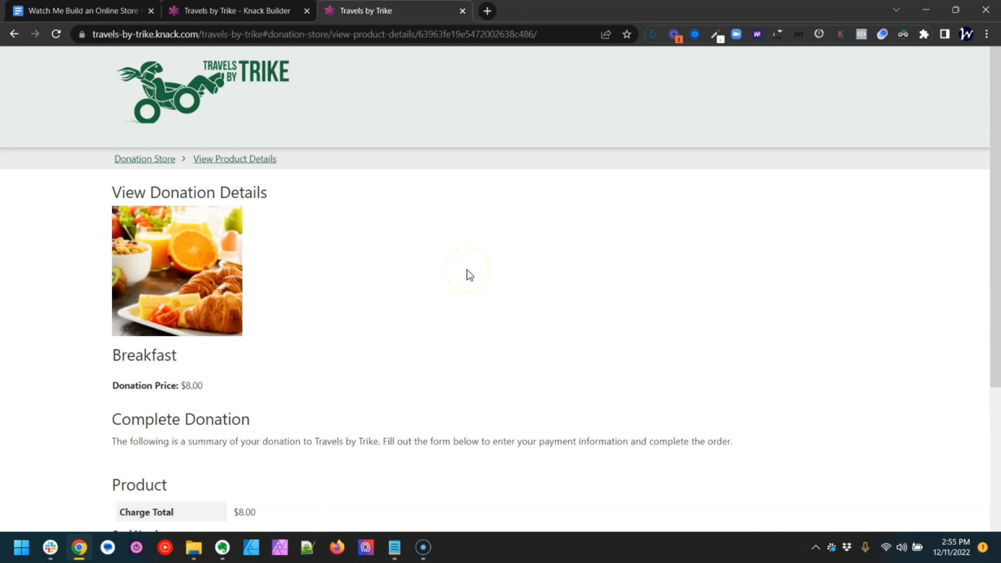
Move the payment view beside the donation details view to form two columns, and reload the live page to check it.
{"action": "left_click", "coordinate": [238, 10]}
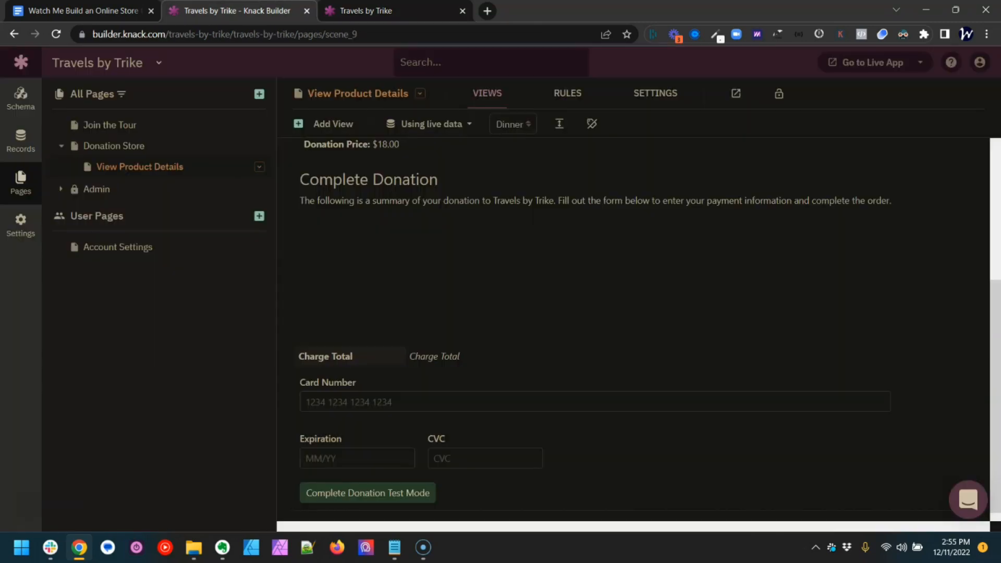
{"action": "mouse_move", "coordinate": [402, 217]}
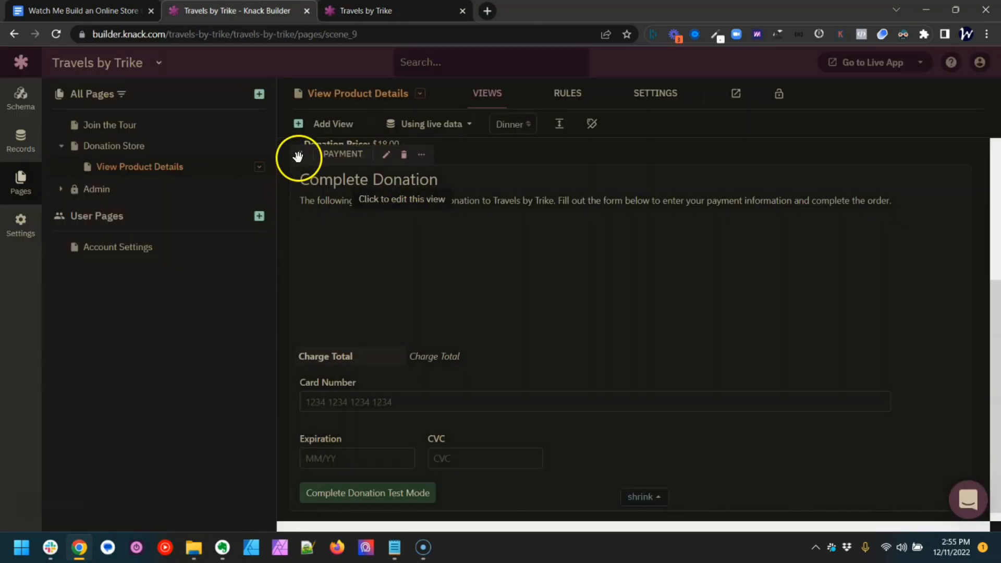
{"action": "left_click_drag", "start_coordinate": [300, 156], "coordinate": [970, 209]}
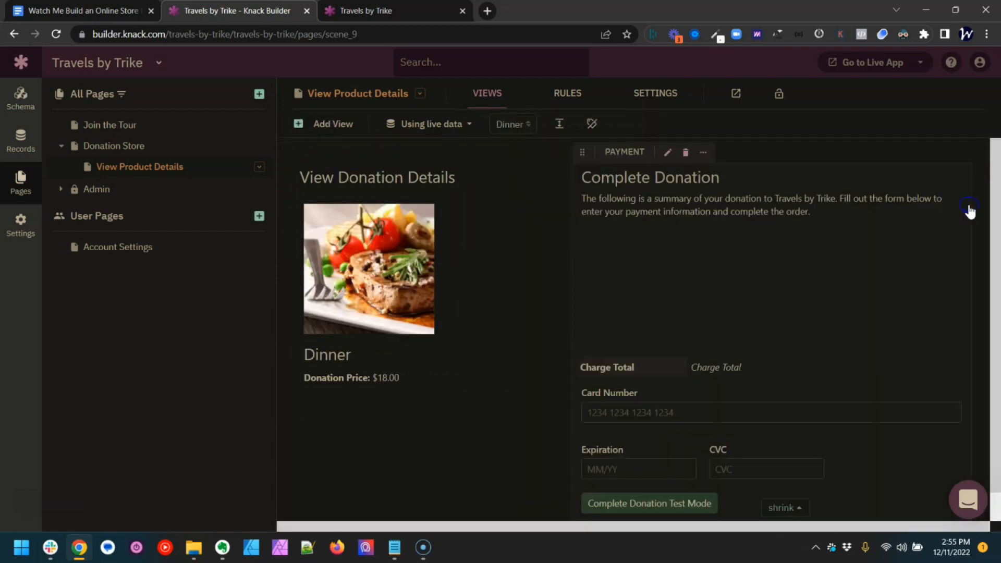
{"action": "left_click", "coordinate": [386, 10]}
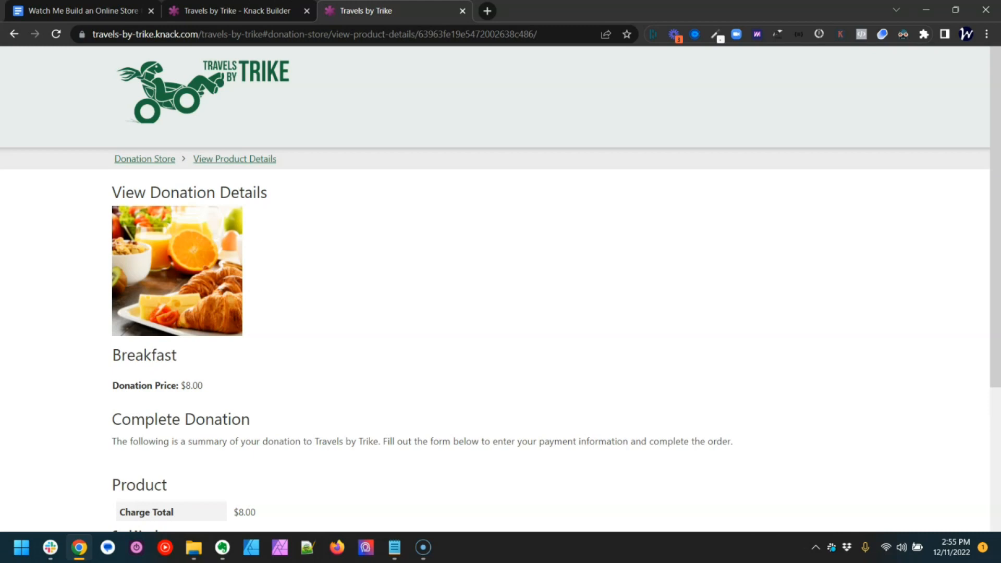
{"action": "key", "text": "ctrl+r"}
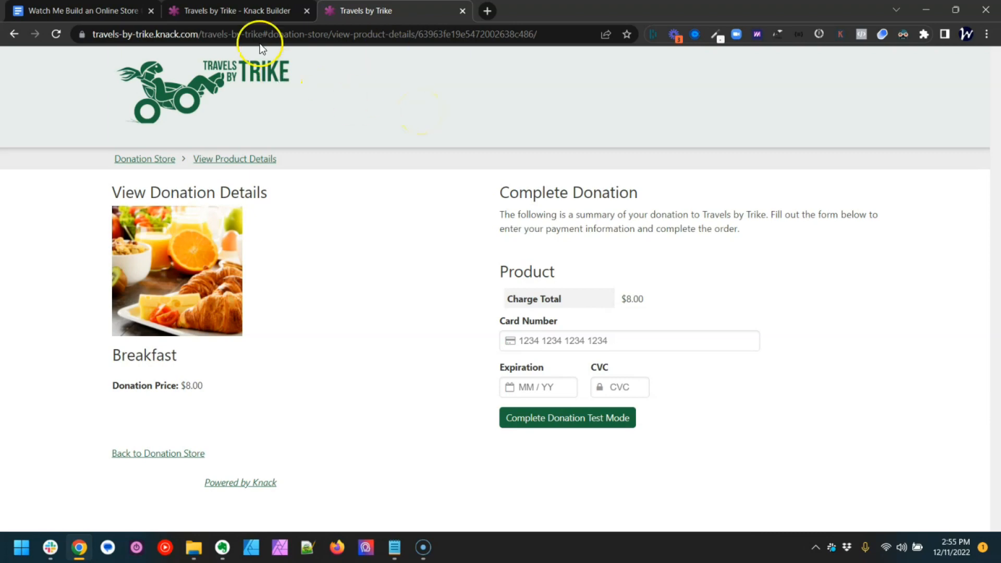
Review the donation details view's design settings and its layout and field options.
{"action": "left_click", "coordinate": [237, 10]}
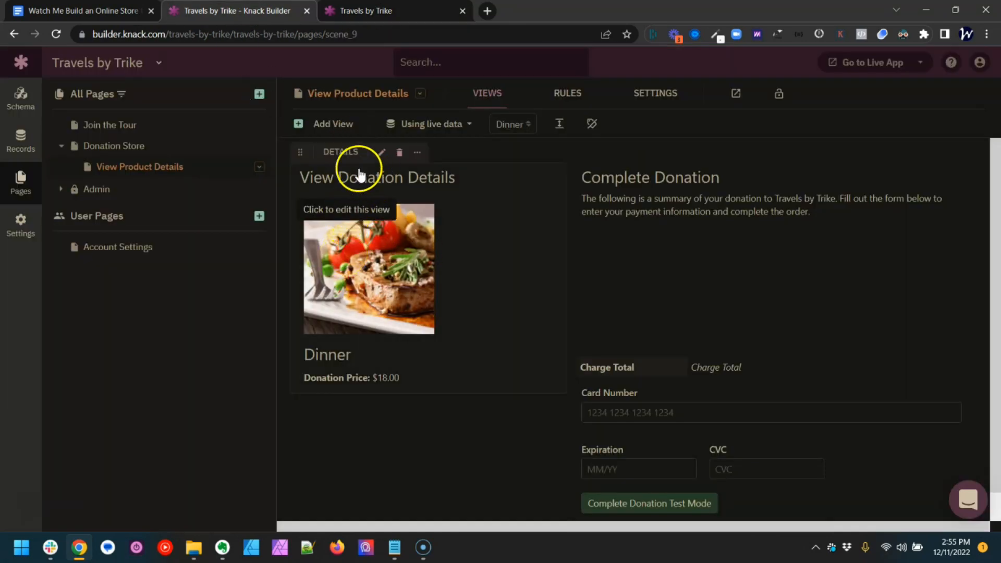
{"action": "left_click", "coordinate": [381, 154]}
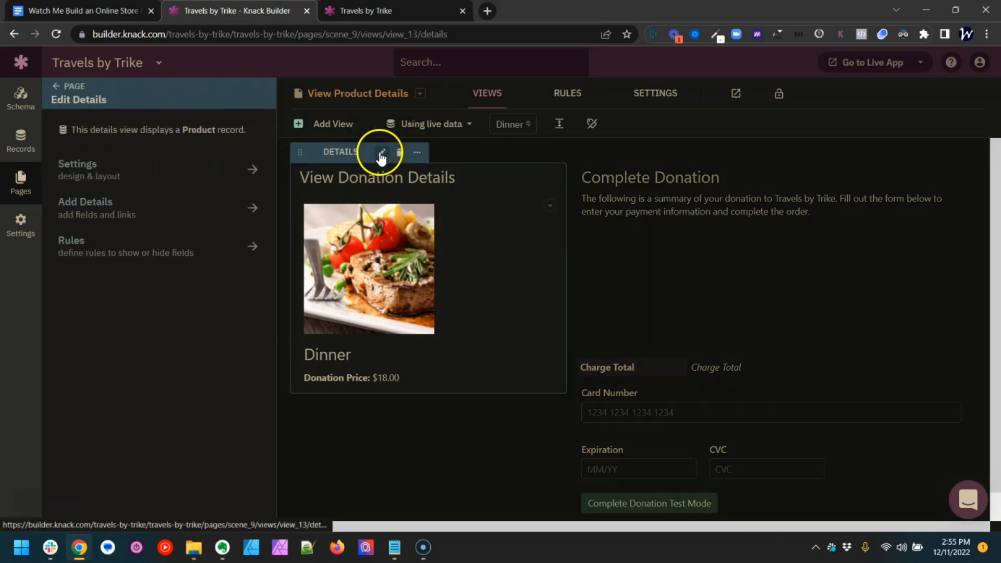
{"action": "left_click", "coordinate": [122, 175]}
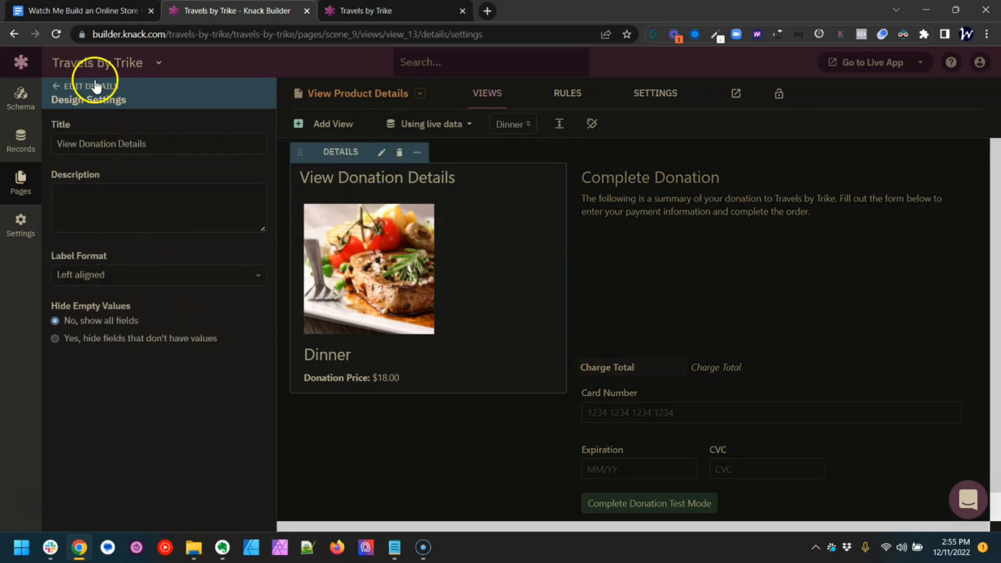
{"action": "left_click", "coordinate": [92, 85]}
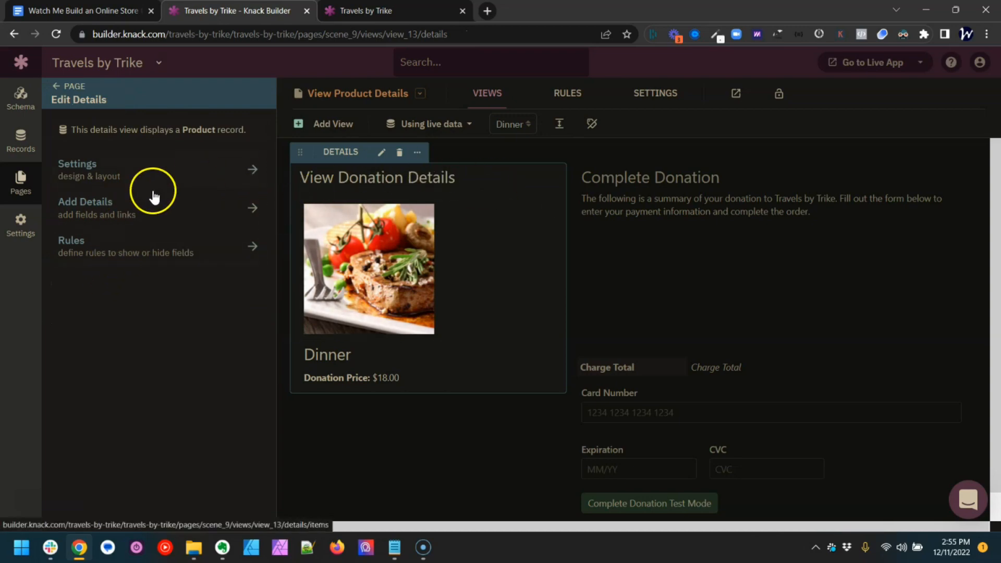
{"action": "left_click", "coordinate": [111, 208]}
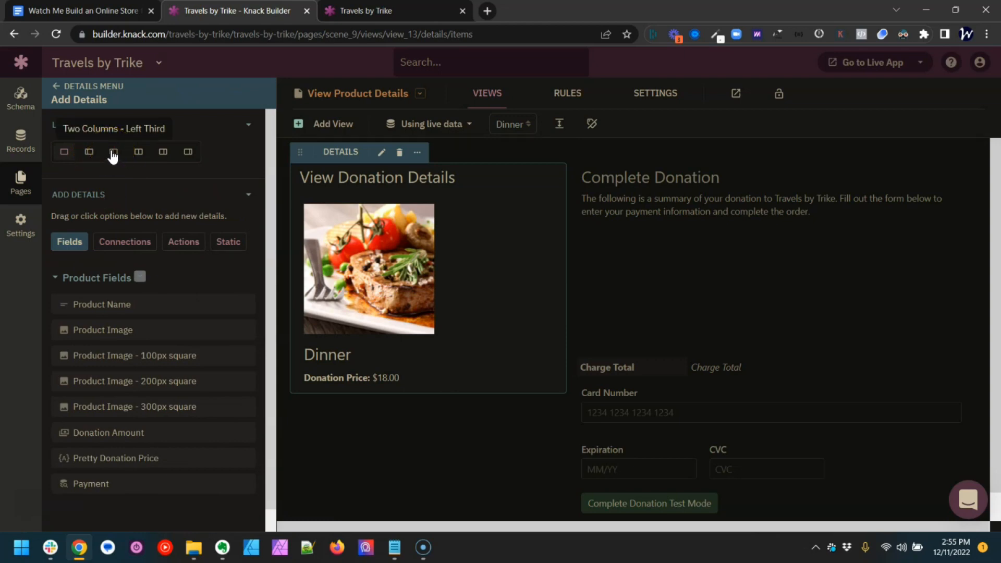
Set the payment details layout to Two Columns - Left Third in the payment view, save the changes, and reload the live page.
{"action": "left_click", "coordinate": [677, 195]}
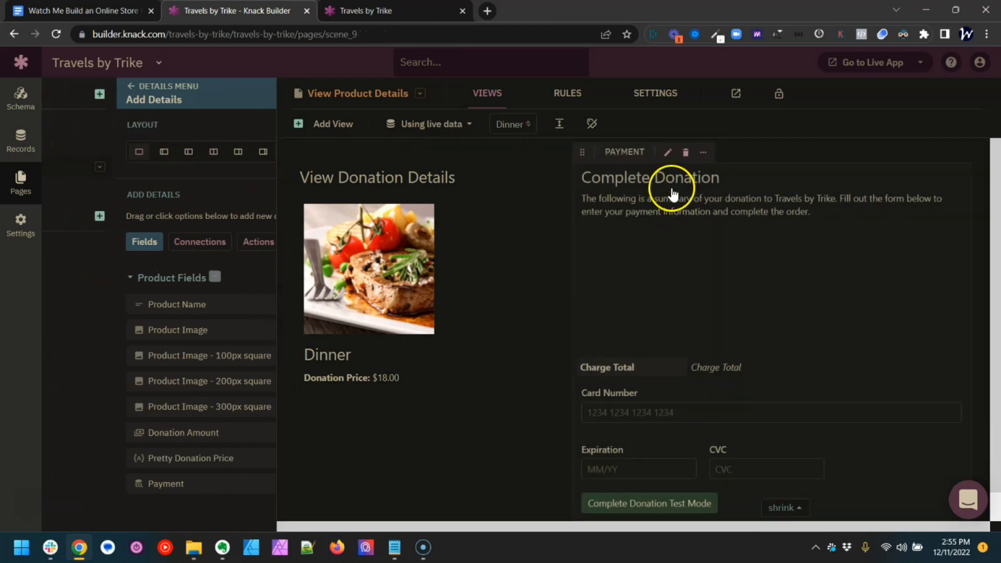
{"action": "left_click", "coordinate": [637, 156]}
{"action": "left_click", "coordinate": [116, 134]}
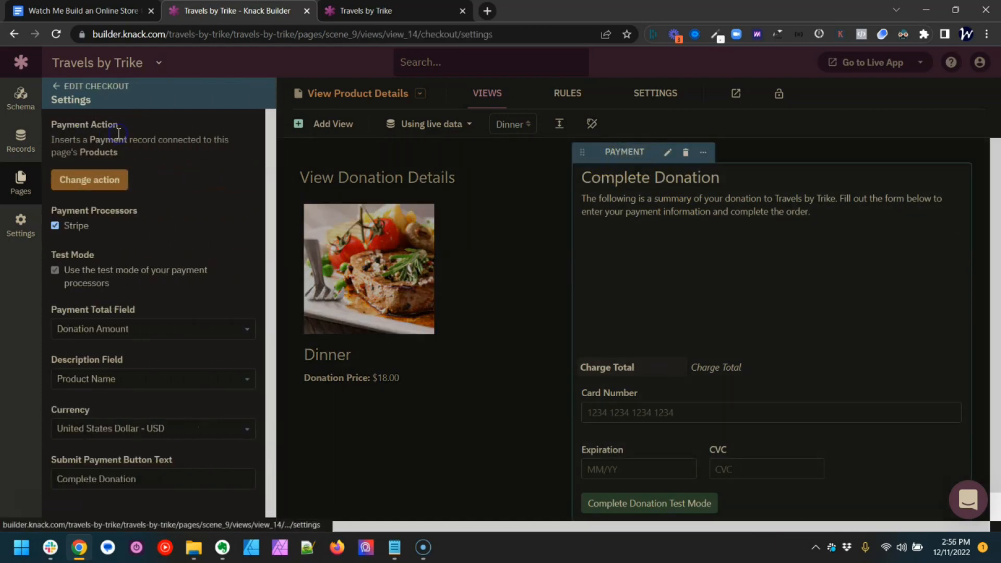
{"action": "left_click", "coordinate": [83, 86]}
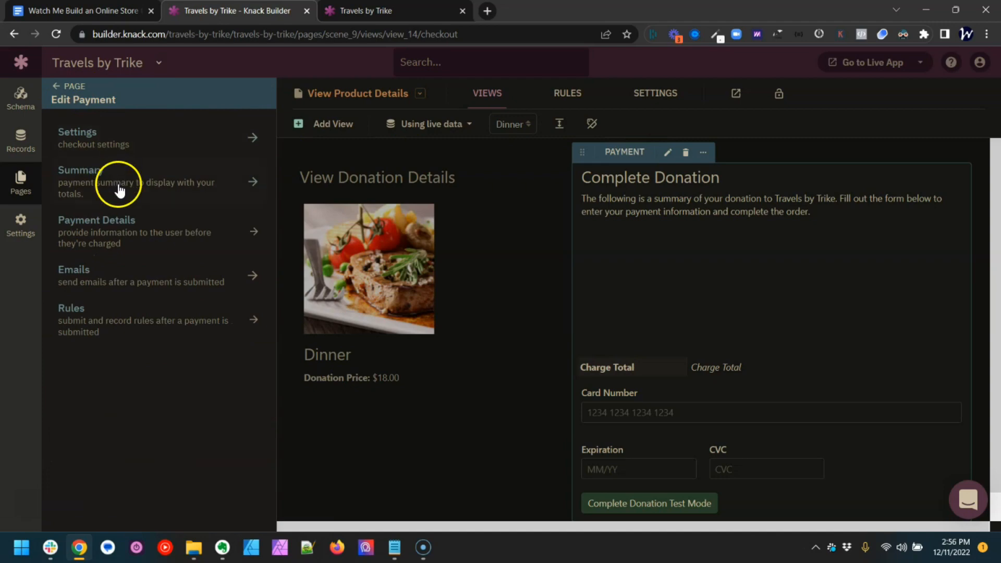
{"action": "left_click", "coordinate": [145, 186]}
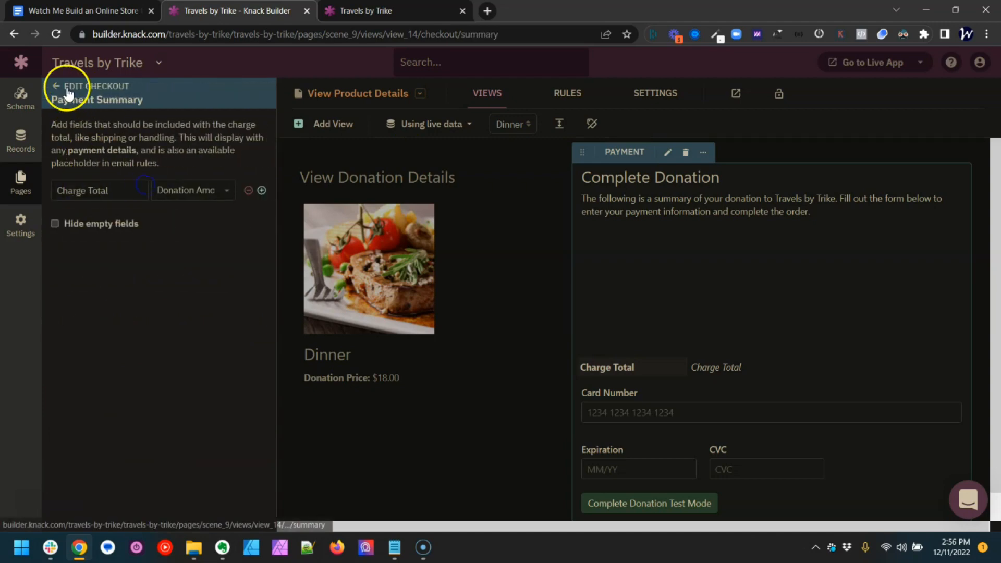
{"action": "left_click", "coordinate": [68, 85]}
{"action": "left_click", "coordinate": [99, 225]}
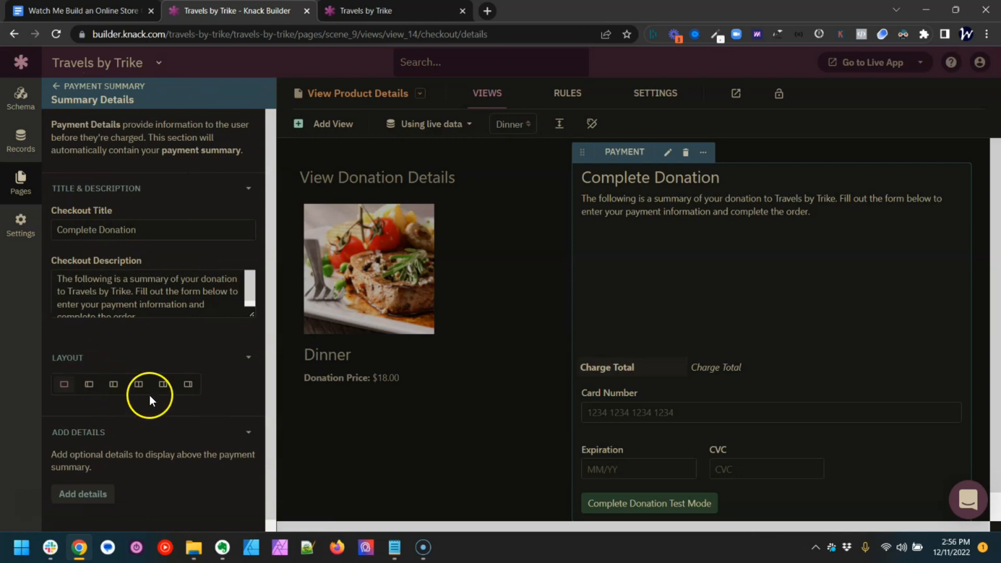
{"action": "left_click", "coordinate": [116, 386]}
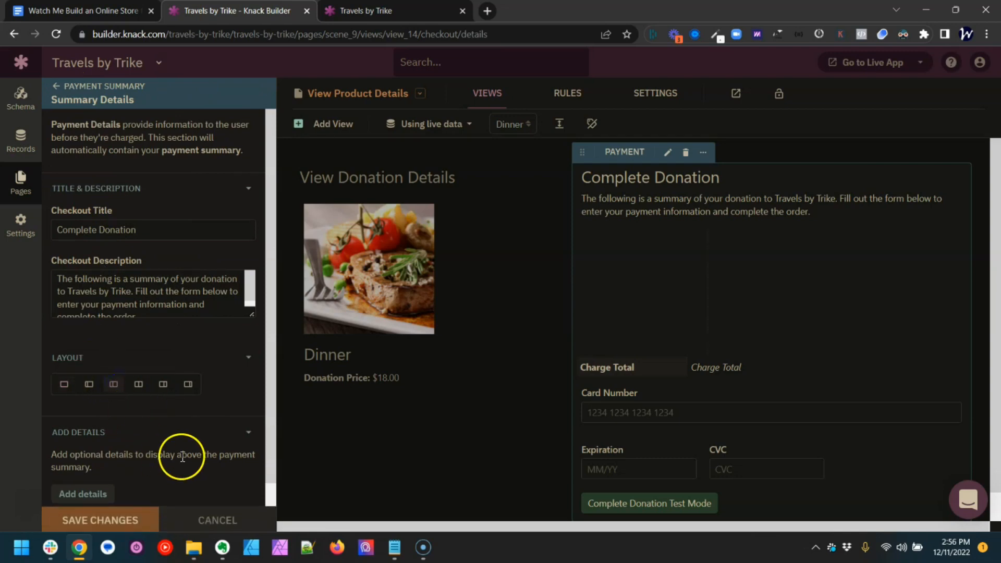
{"action": "left_click", "coordinate": [143, 520]}
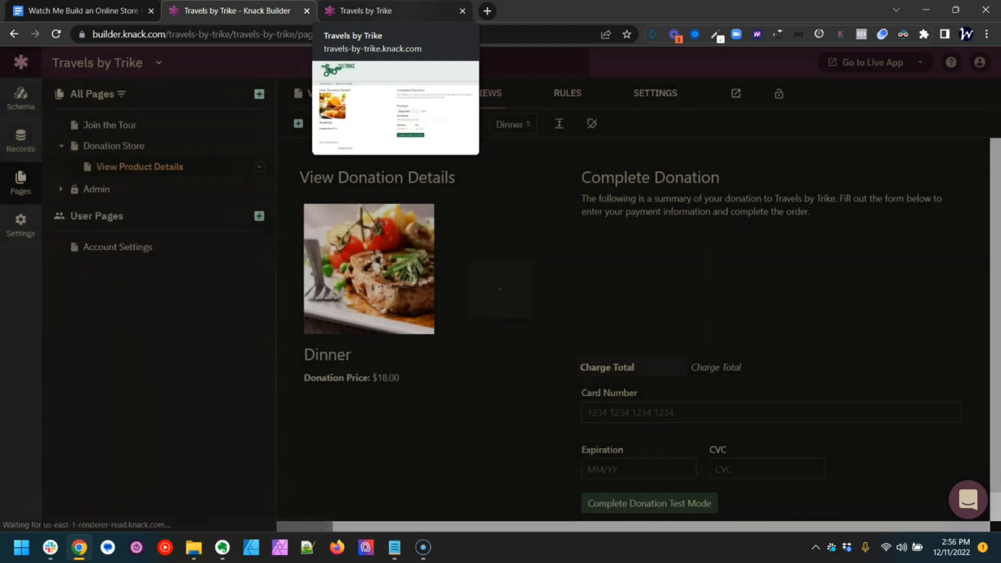
{"action": "left_click", "coordinate": [366, 11]}
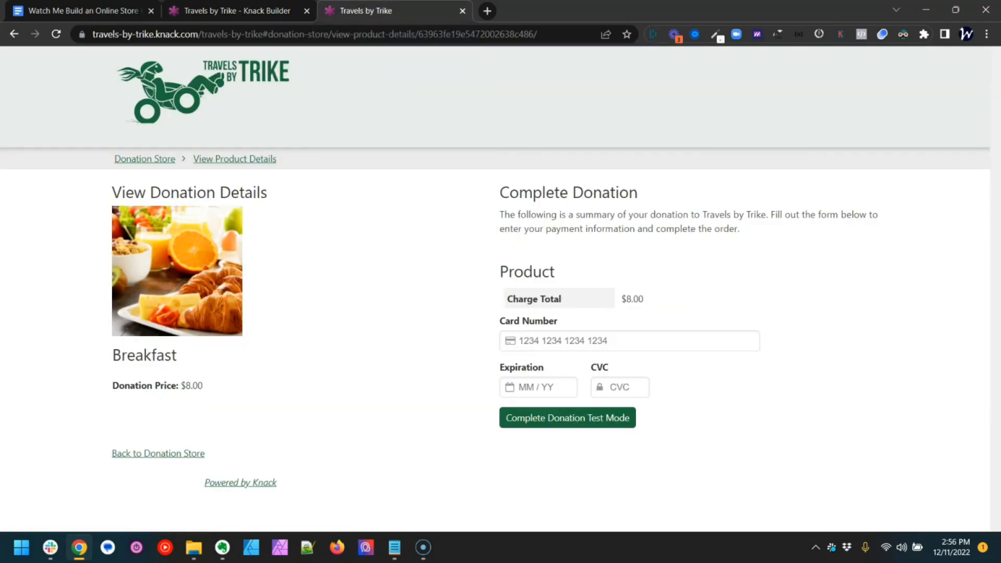
{"action": "key", "text": "F5"}
Replace the product image in the donation details view with the Product Image - 300px square field, placed above the product name.
{"action": "left_click", "coordinate": [238, 11]}
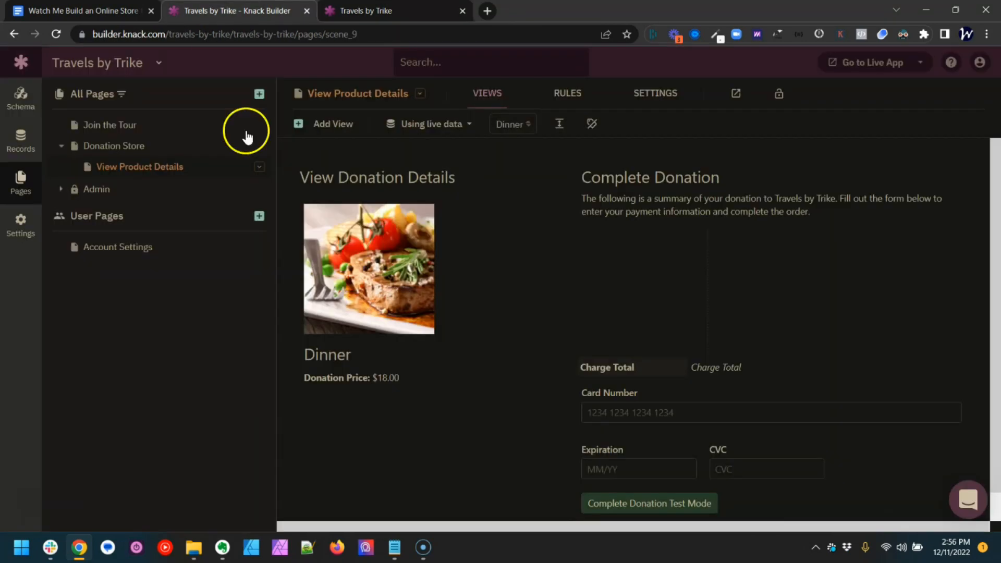
{"action": "left_click", "coordinate": [340, 258]}
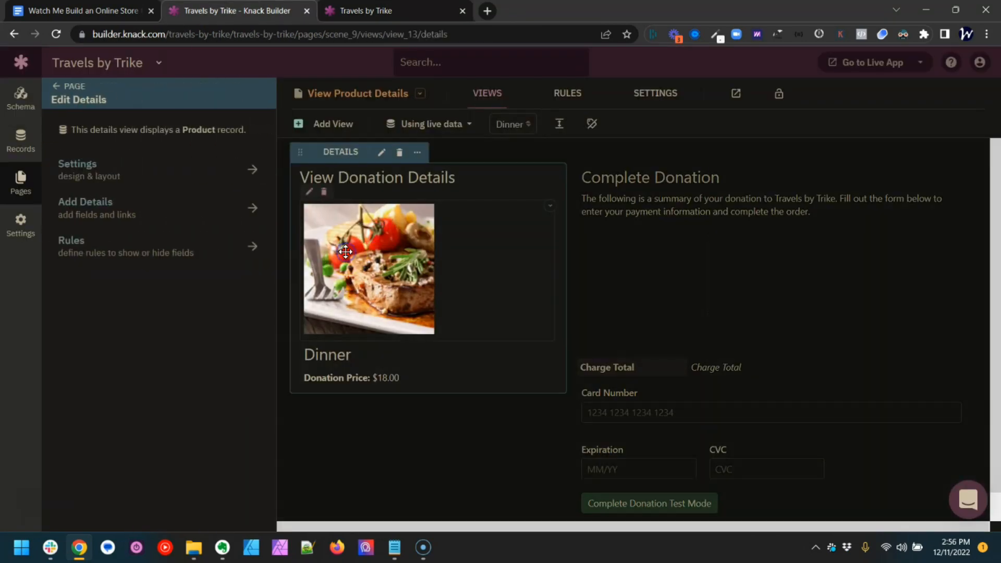
{"action": "left_click", "coordinate": [325, 193]}
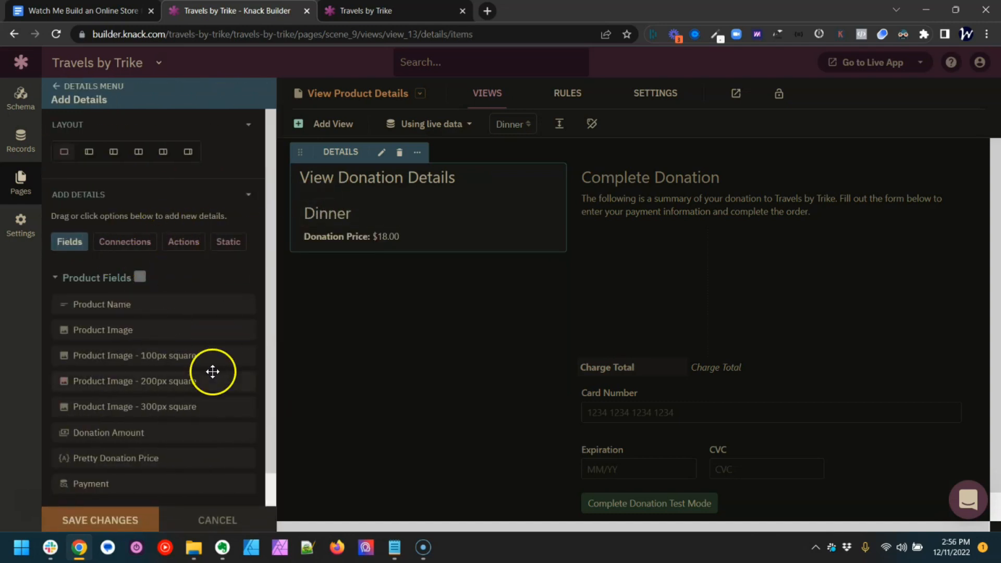
{"action": "left_click", "coordinate": [148, 409]}
{"action": "left_click_drag", "start_coordinate": [386, 331], "coordinate": [358, 208]}
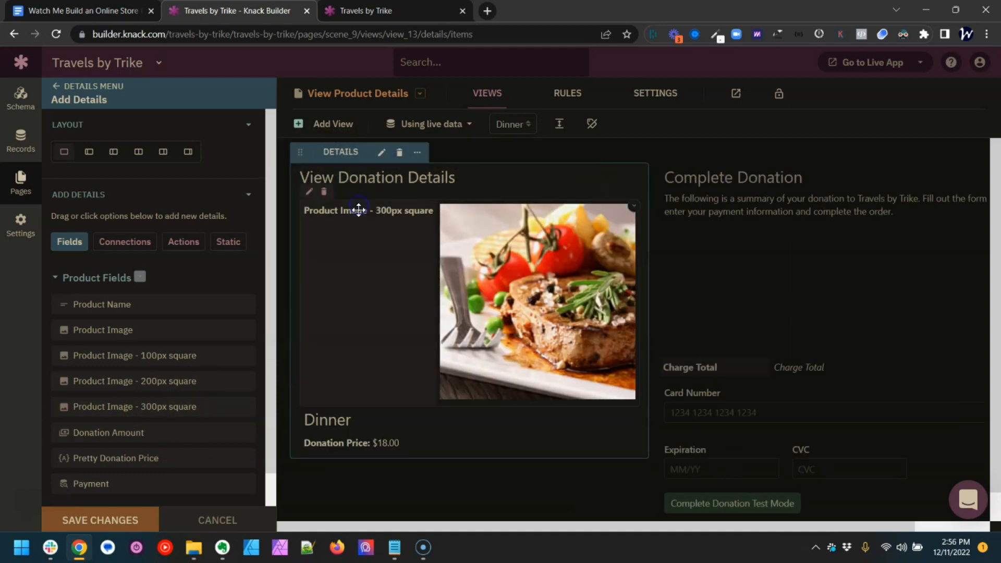
Give the 300px product image a custom label format of "None - hide label", save the changes, and reload the live page.
{"action": "left_click", "coordinate": [309, 192]}
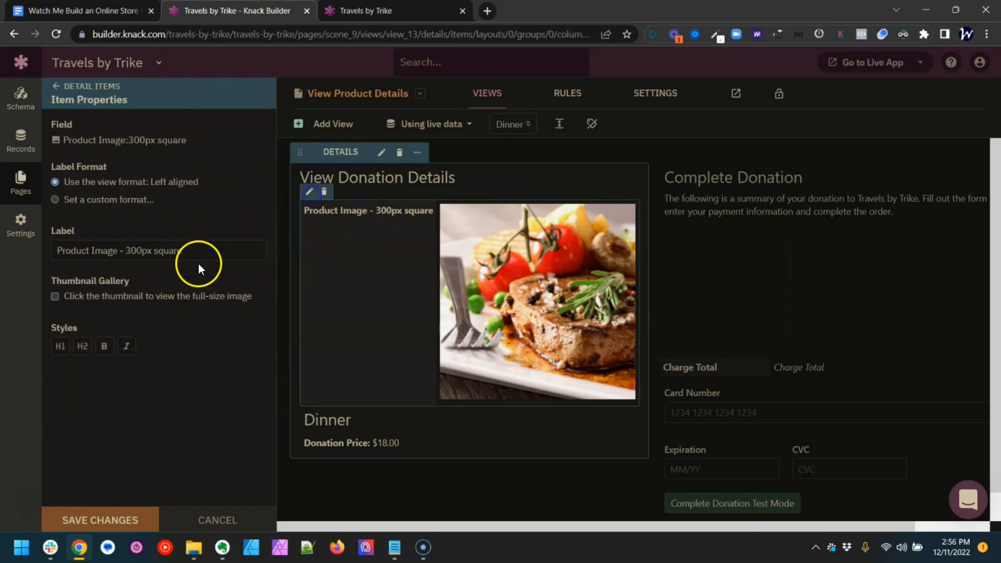
{"action": "left_click", "coordinate": [95, 199]}
{"action": "left_click", "coordinate": [87, 217]}
{"action": "left_click", "coordinate": [86, 234]}
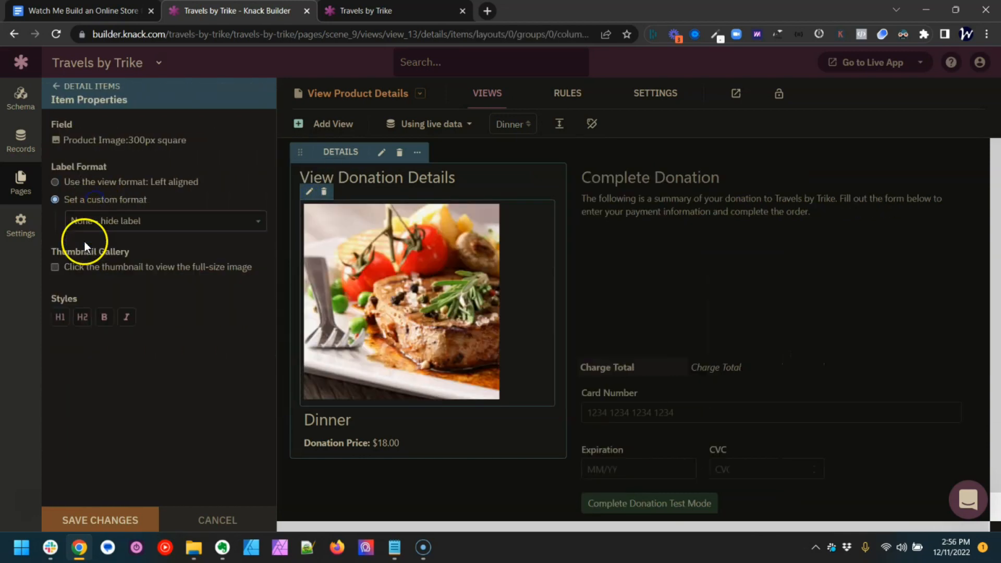
{"action": "left_click", "coordinate": [96, 521]}
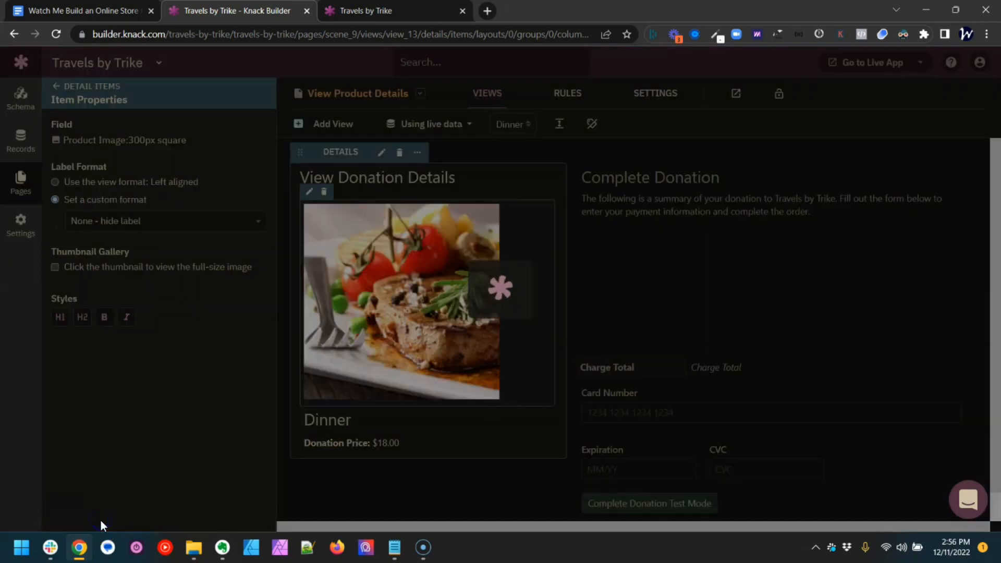
{"action": "left_click", "coordinate": [373, 10]}
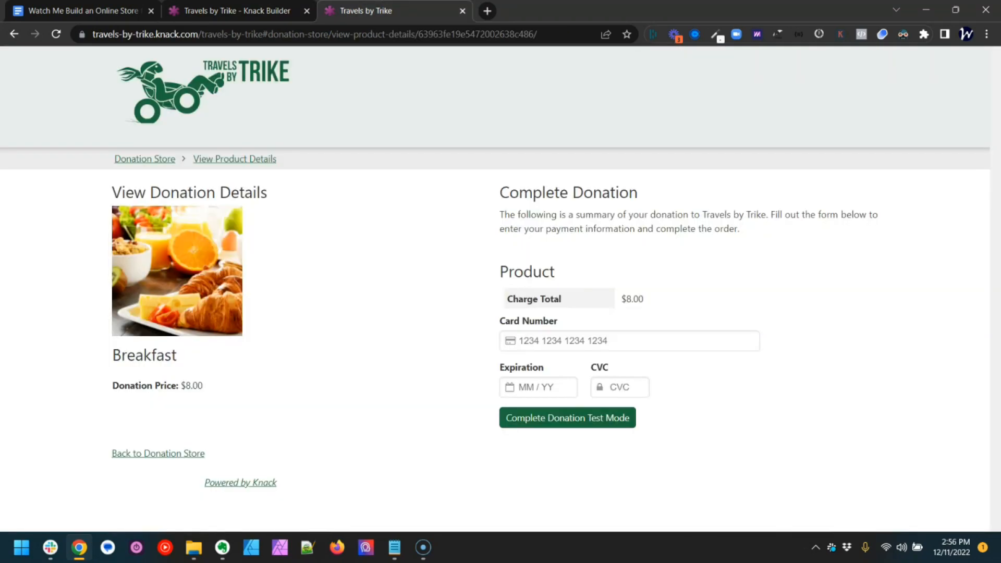
{"action": "key", "text": "F5"}
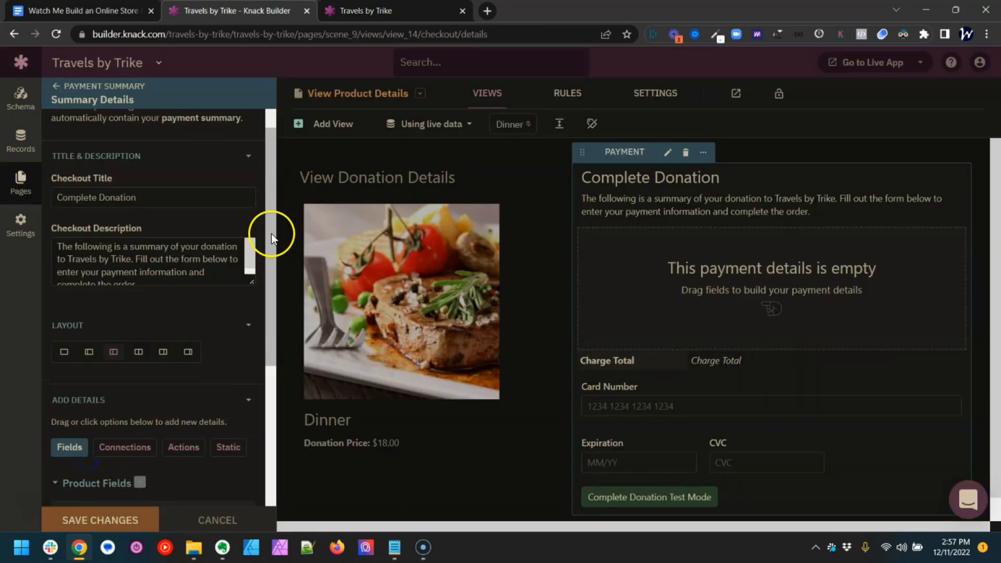
Add the Product Name, Product Image - 200px square and Pretty Donation Price fields to the payment details.
{"action": "left_click_drag", "start_coordinate": [271, 233], "coordinate": [270, 388]}
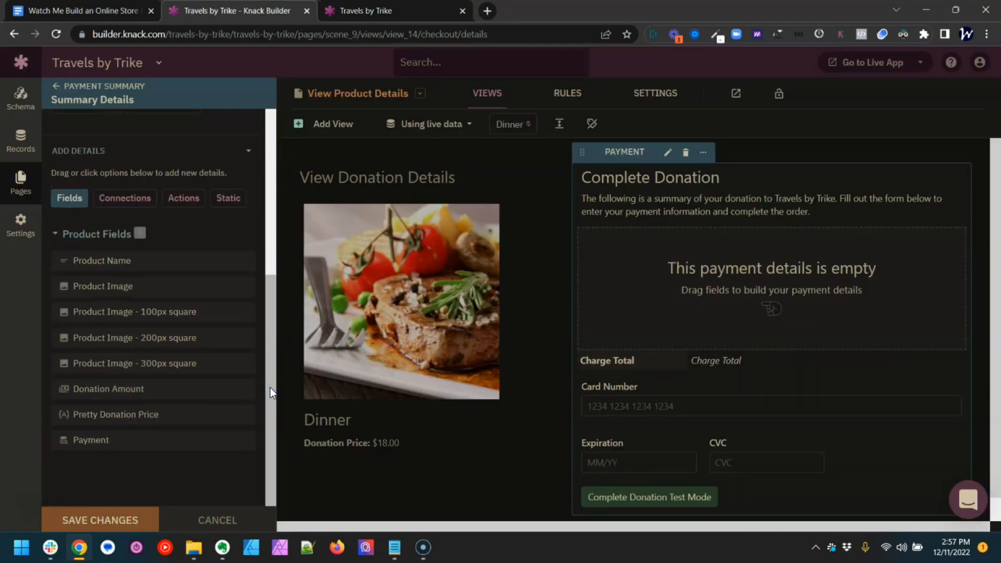
{"action": "left_click", "coordinate": [105, 266]}
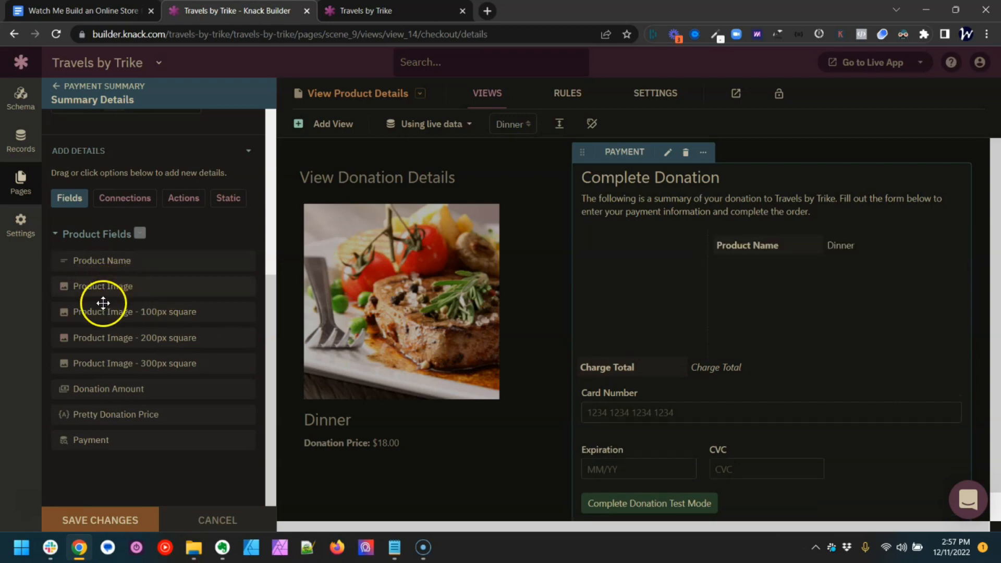
{"action": "left_click", "coordinate": [107, 337]}
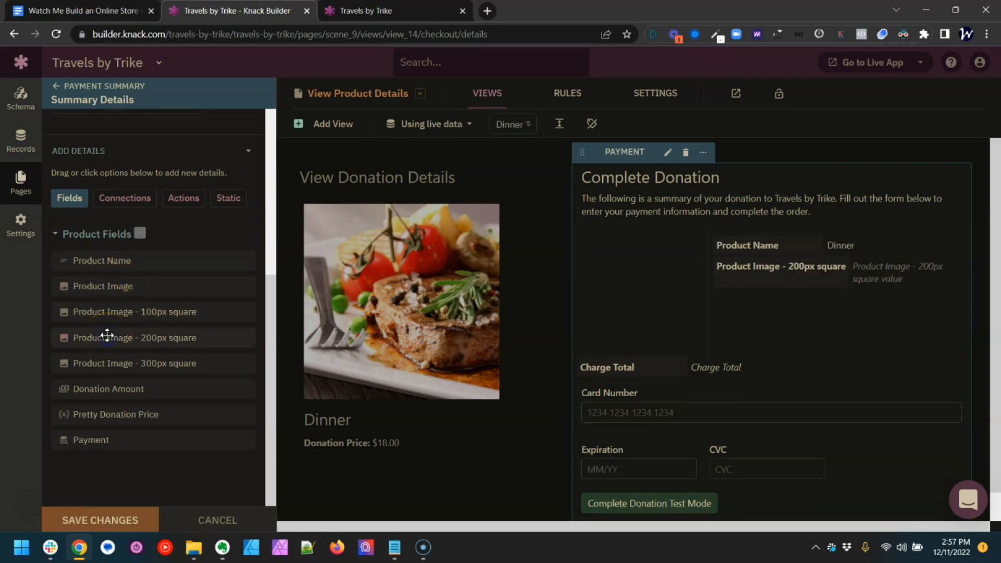
{"action": "left_click", "coordinate": [99, 414]}
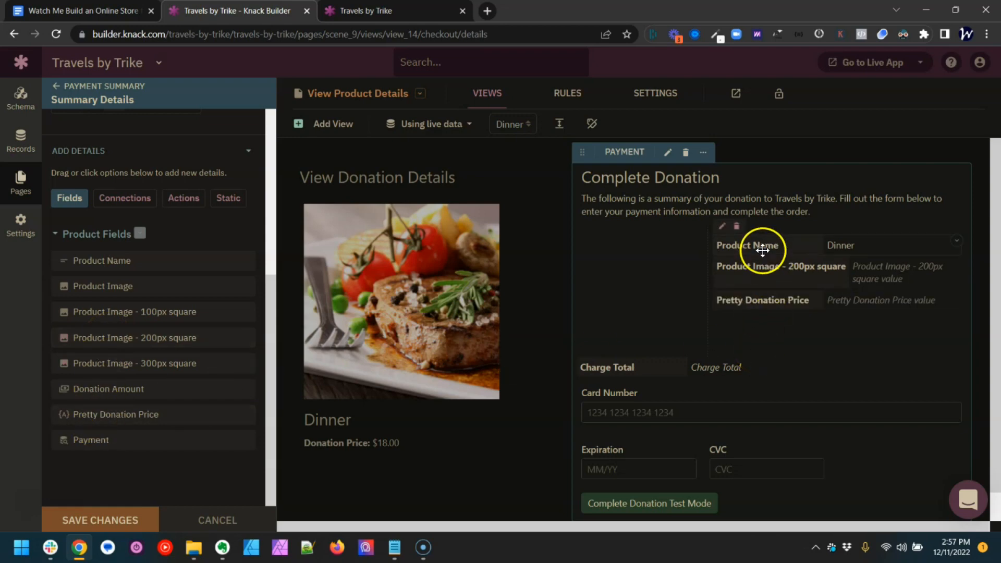
Move the 200px product image into the payment details' narrow first column and set its custom label format to "None - hide label".
{"action": "left_click_drag", "start_coordinate": [751, 263], "coordinate": [643, 275]}
{"action": "left_click", "coordinate": [650, 273]}
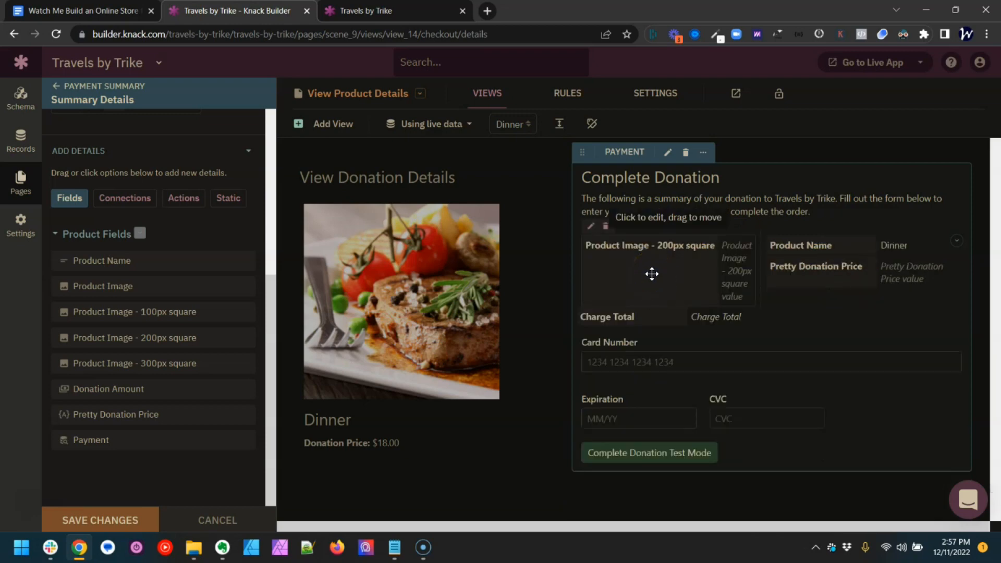
{"action": "left_click", "coordinate": [109, 202]}
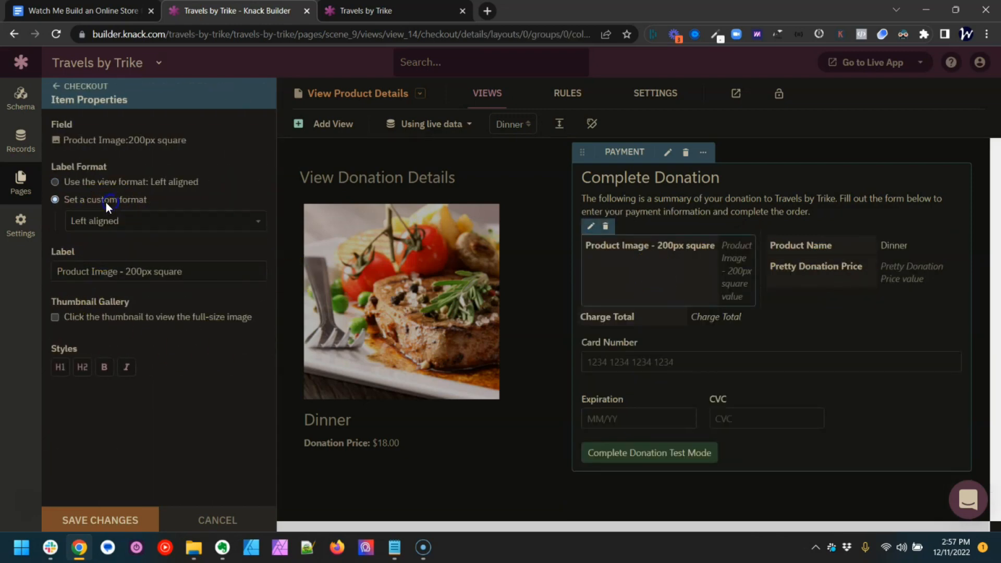
{"action": "left_click", "coordinate": [88, 221]}
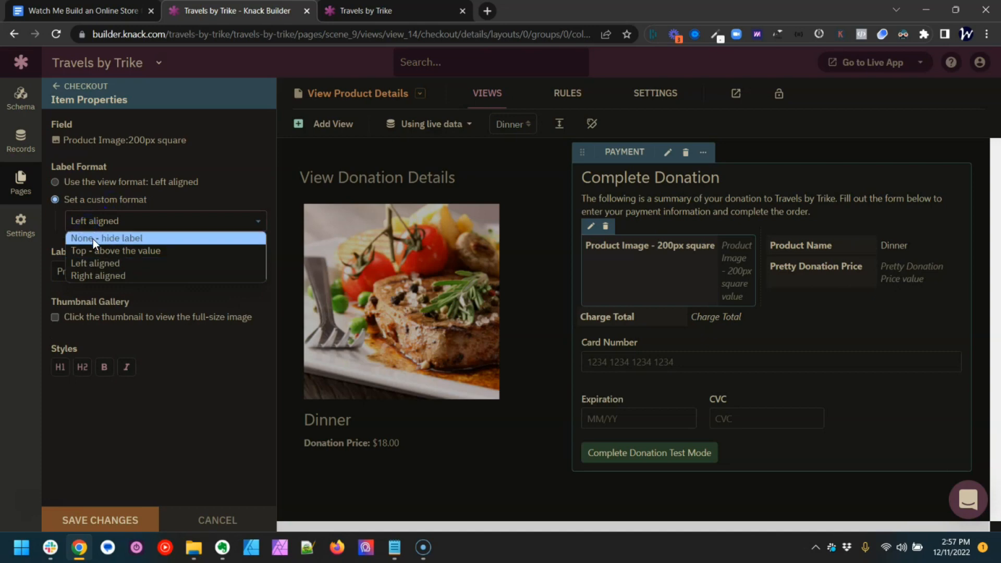
{"action": "left_click", "coordinate": [93, 239]}
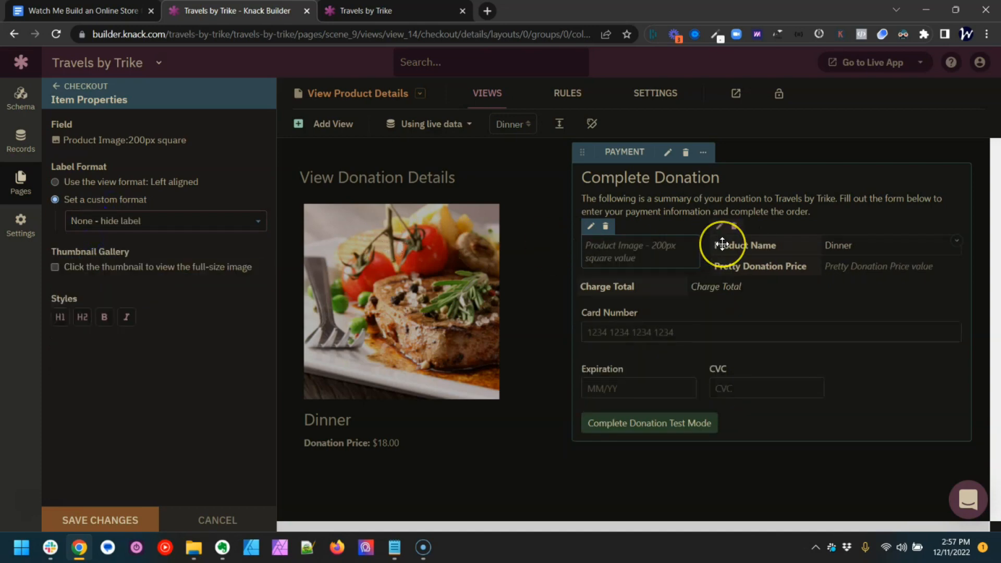
Move Product Name beneath the 200px image and switch the payment details to the single-column layout.
{"action": "left_click_drag", "start_coordinate": [722, 244], "coordinate": [667, 260]}
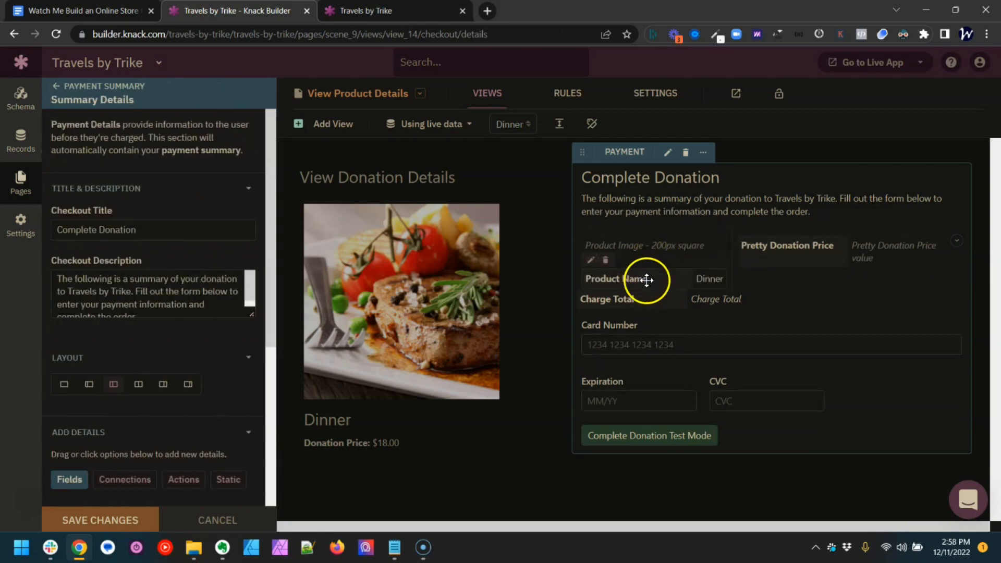
{"action": "left_click", "coordinate": [64, 384]}
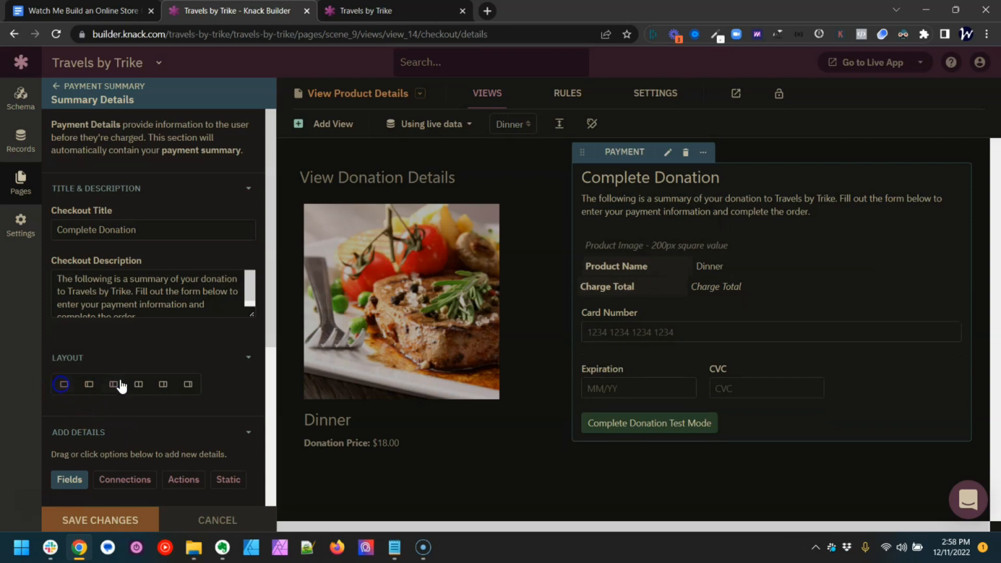
Change the Product Name field's label to "Donation Name" in the payment details.
{"action": "left_click", "coordinate": [648, 263]}
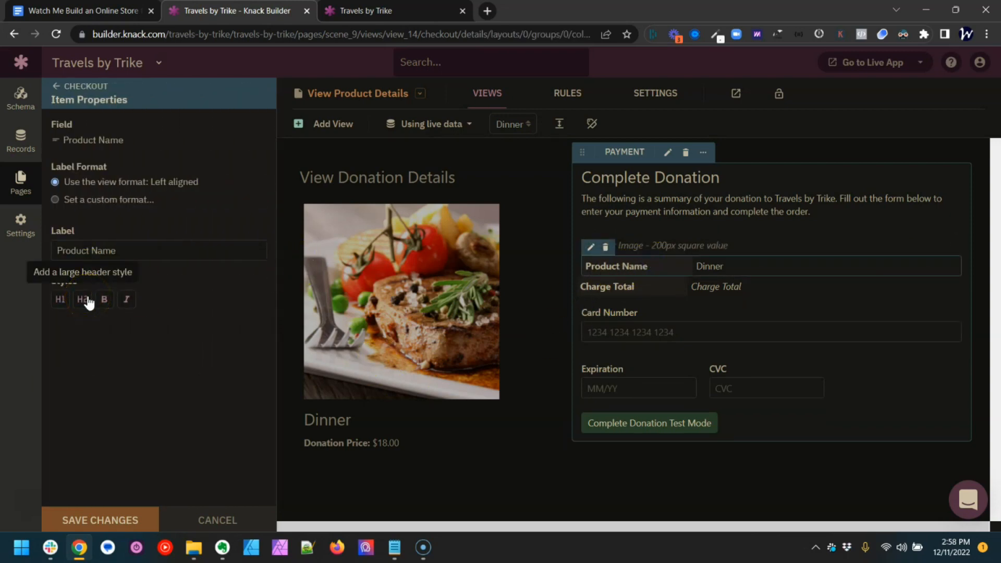
{"action": "left_click", "coordinate": [63, 244]}
{"action": "double_click", "coordinate": [63, 244]}
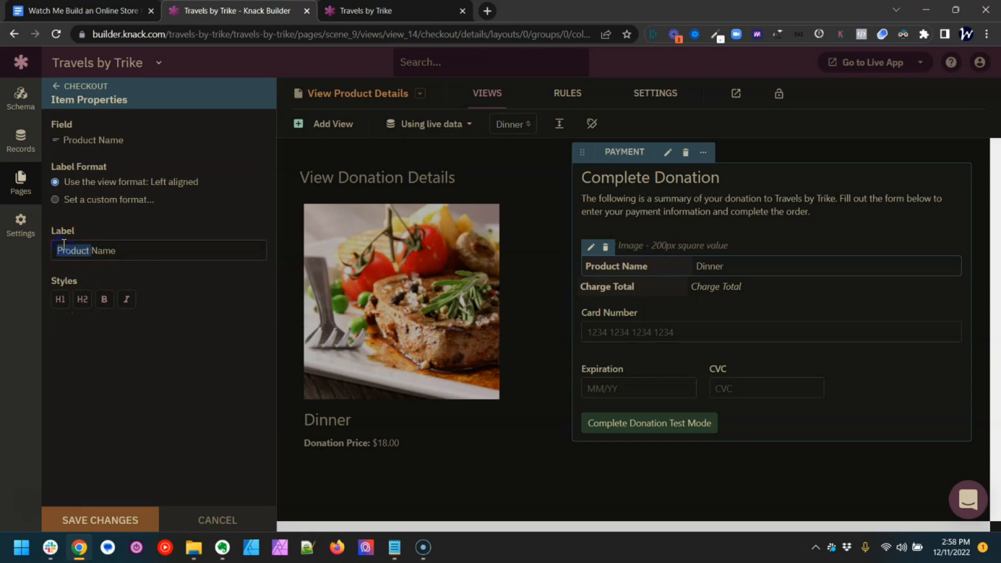
{"action": "type", "text": "Donation"}
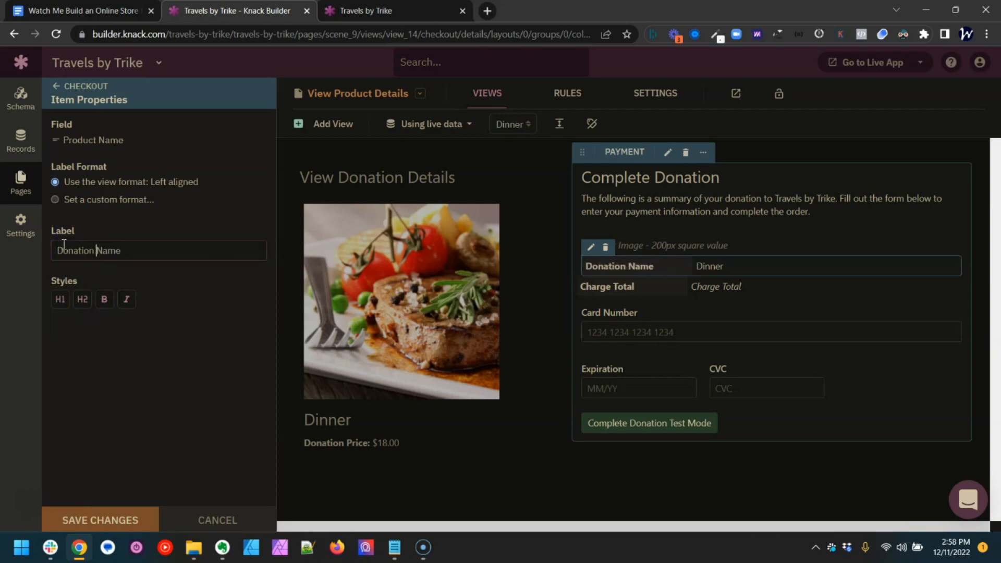
Rename the payment summary's charge total label to "Donation Total" and save the changes.
{"action": "left_click", "coordinate": [604, 292]}
{"action": "double_click", "coordinate": [76, 188]}
{"action": "type", "text": "Donation Total"}
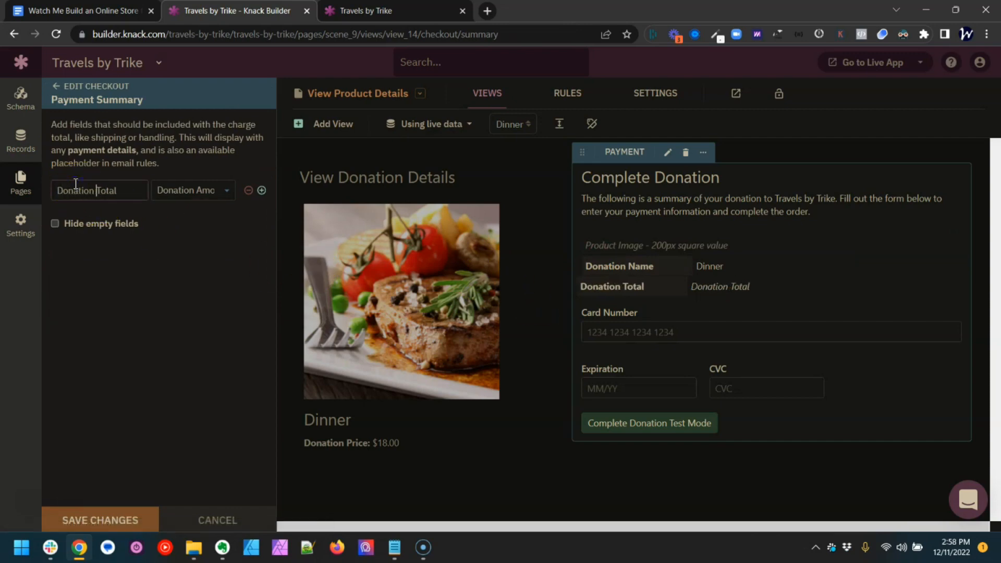
{"action": "left_click", "coordinate": [138, 517]}
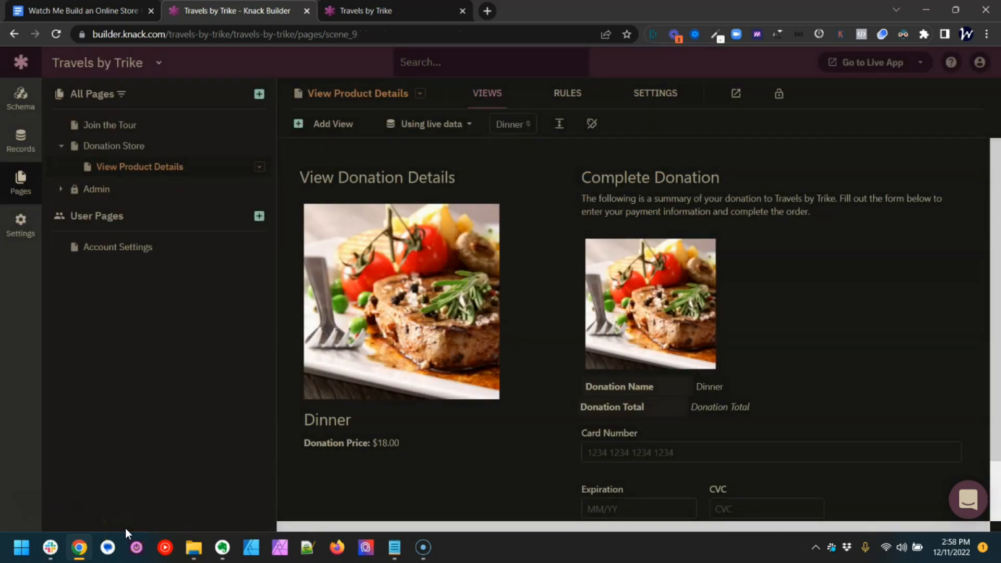
Reload the live donation page and review the updated payment summary and card form.
{"action": "key", "text": "ctrl+Tab"}
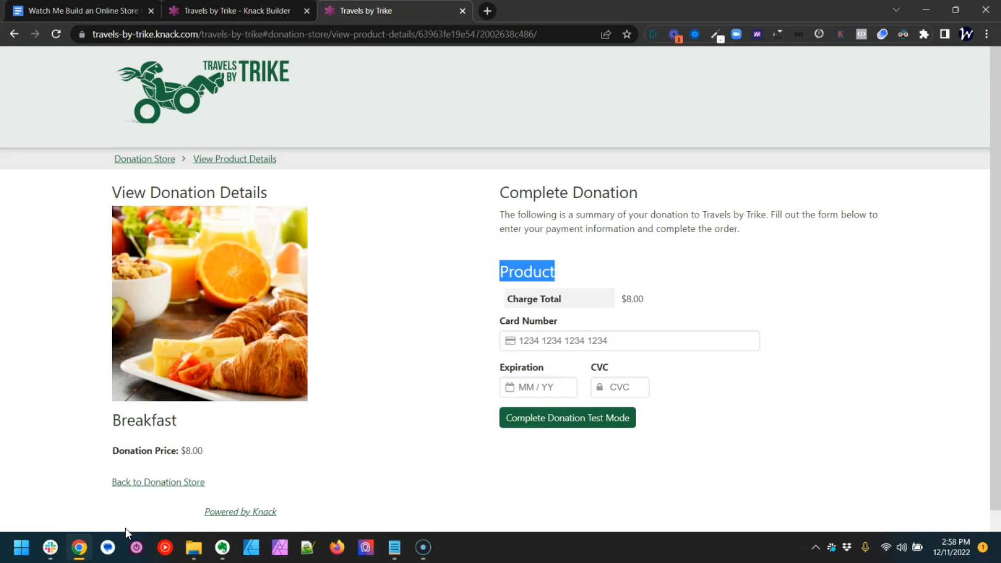
{"action": "key", "text": "F5"}
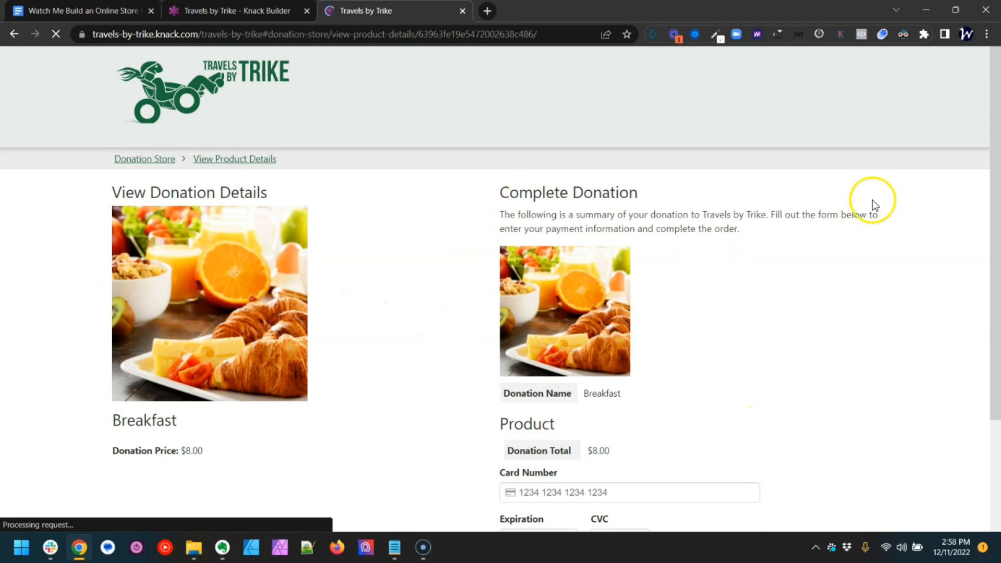
{"action": "left_click_drag", "start_coordinate": [990, 89], "coordinate": [994, 246]}
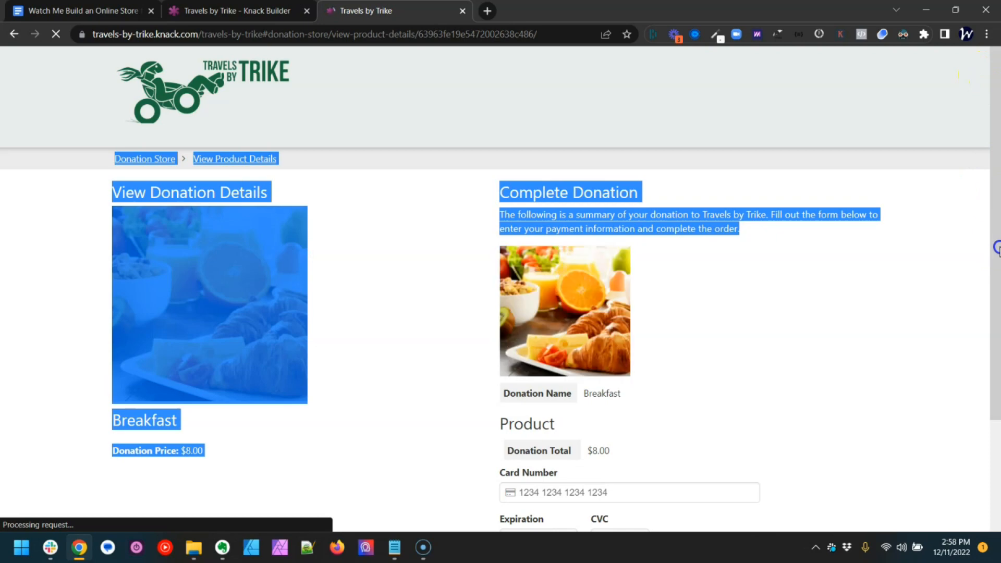
{"action": "left_click_drag", "start_coordinate": [985, 194], "coordinate": [987, 279]}
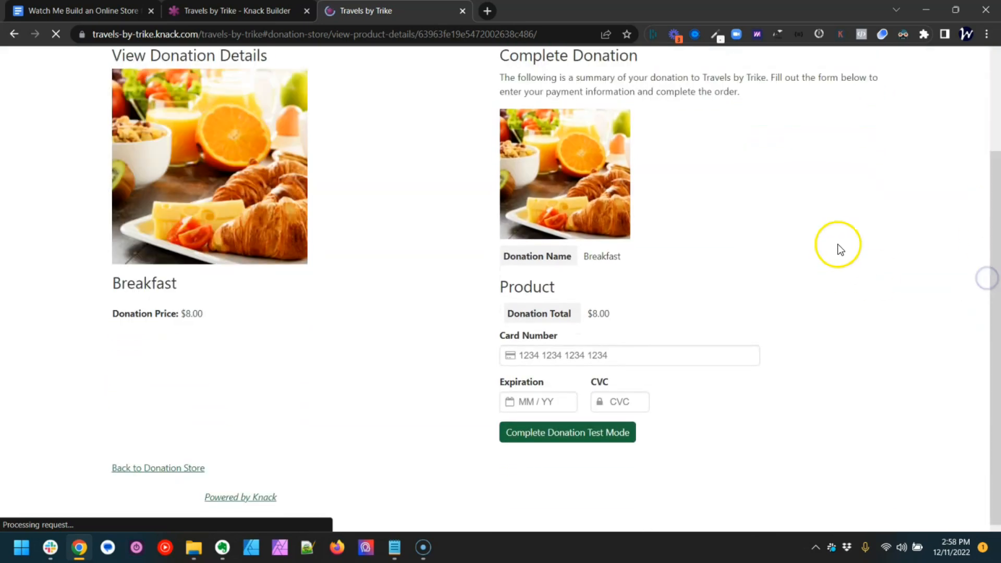
{"action": "scroll", "coordinate": [468, 198], "scroll_direction": "up", "scroll_amount": 3}
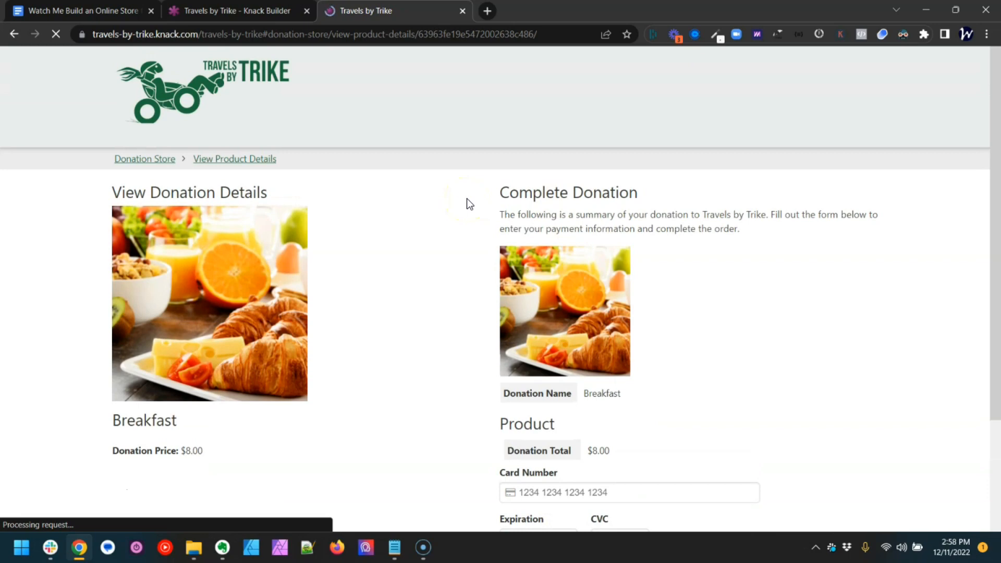
Delete the View Donation Details view from the product details page and check the refreshed live page.
{"action": "key", "text": "ctrl+shift+Tab"}
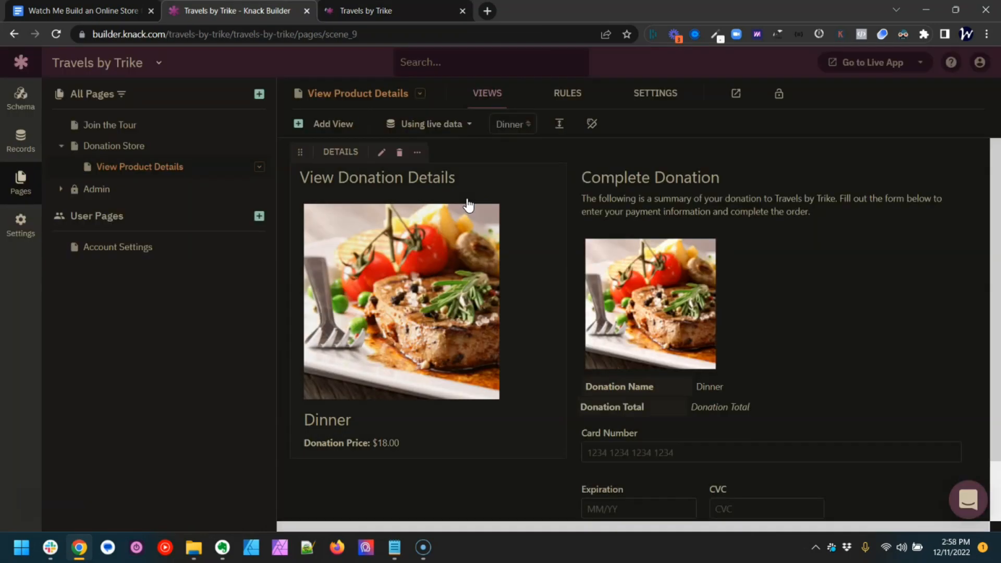
{"action": "left_click", "coordinate": [400, 153]}
{"action": "left_click", "coordinate": [468, 248]}
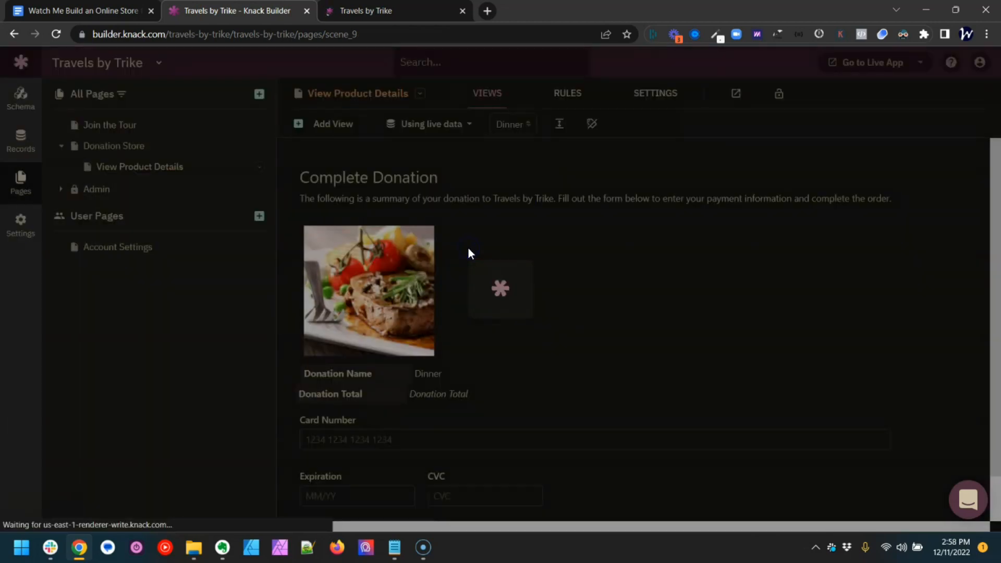
{"action": "left_click", "coordinate": [365, 10]}
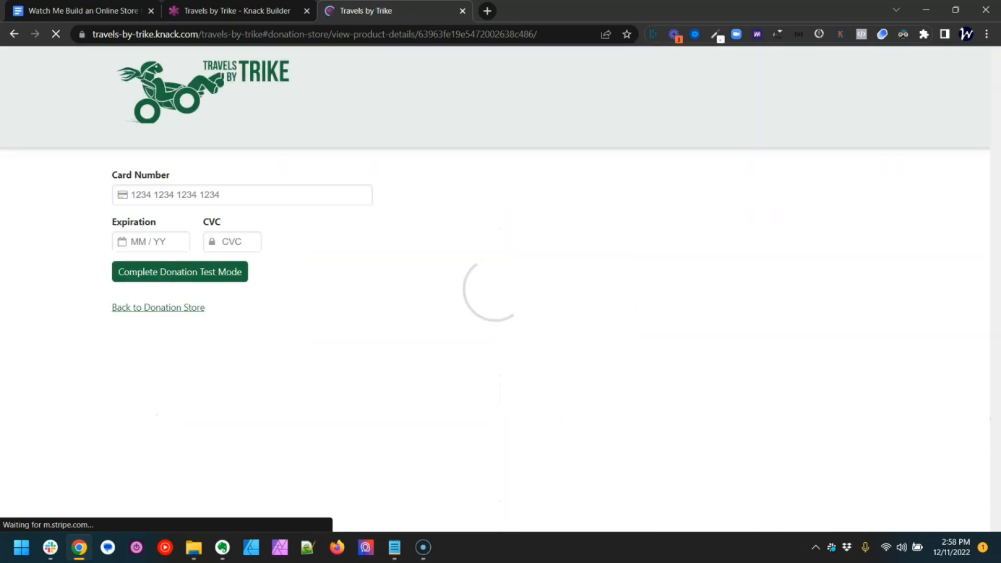
{"action": "scroll", "coordinate": [501, 287], "scroll_direction": "down", "scroll_amount": 1}
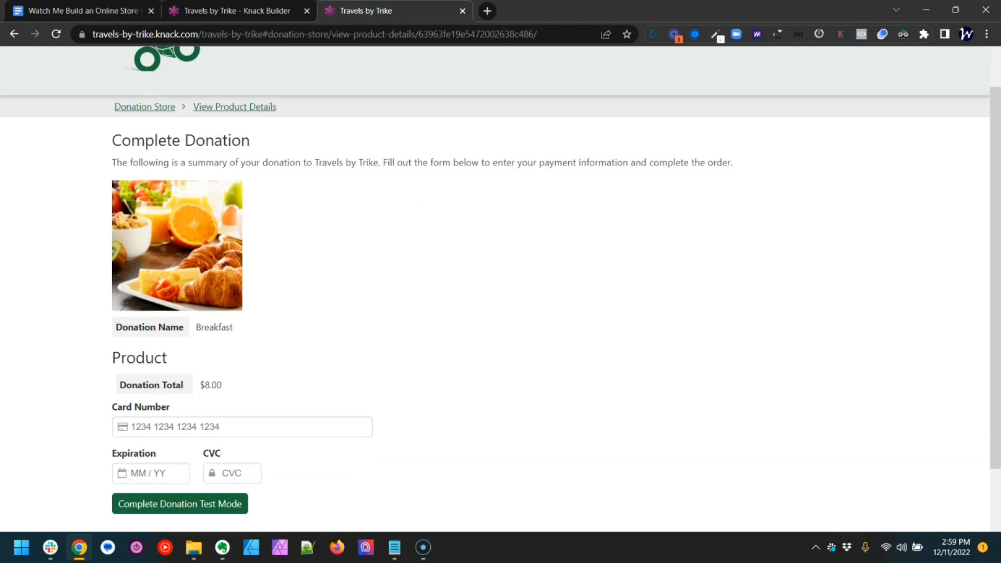
{"action": "scroll", "coordinate": [501, 287], "scroll_direction": "down", "scroll_amount": 1}
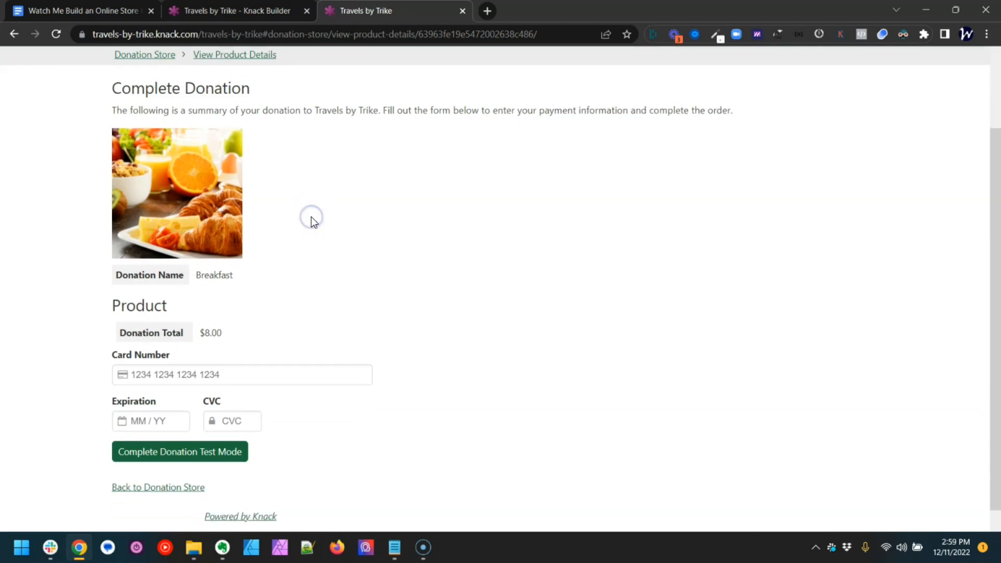
{"action": "scroll", "coordinate": [311, 220], "scroll_direction": "up", "scroll_amount": 1}
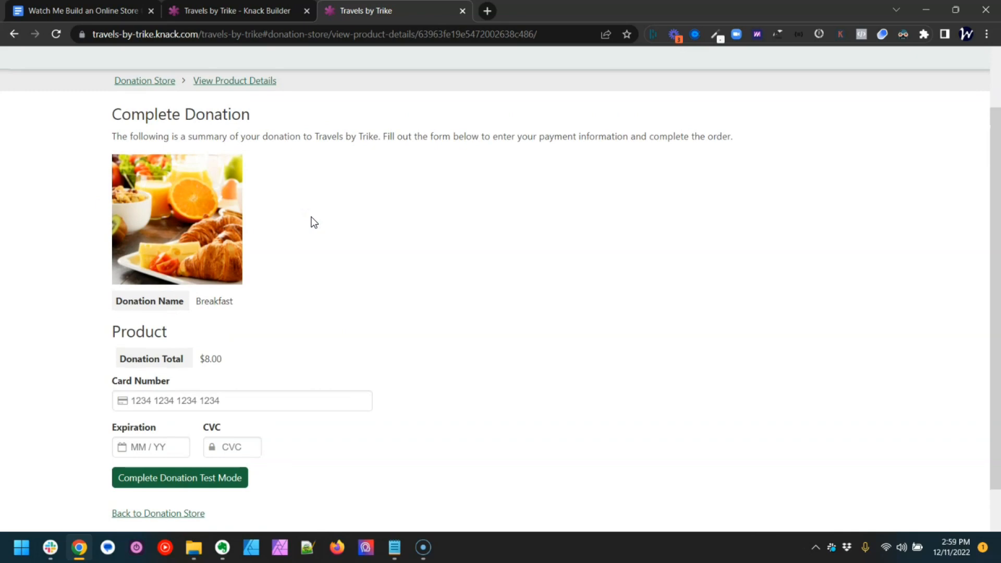
Return to the live Donation Store and open the Lunch item's donation page to review its payment form.
{"action": "left_click", "coordinate": [137, 81]}
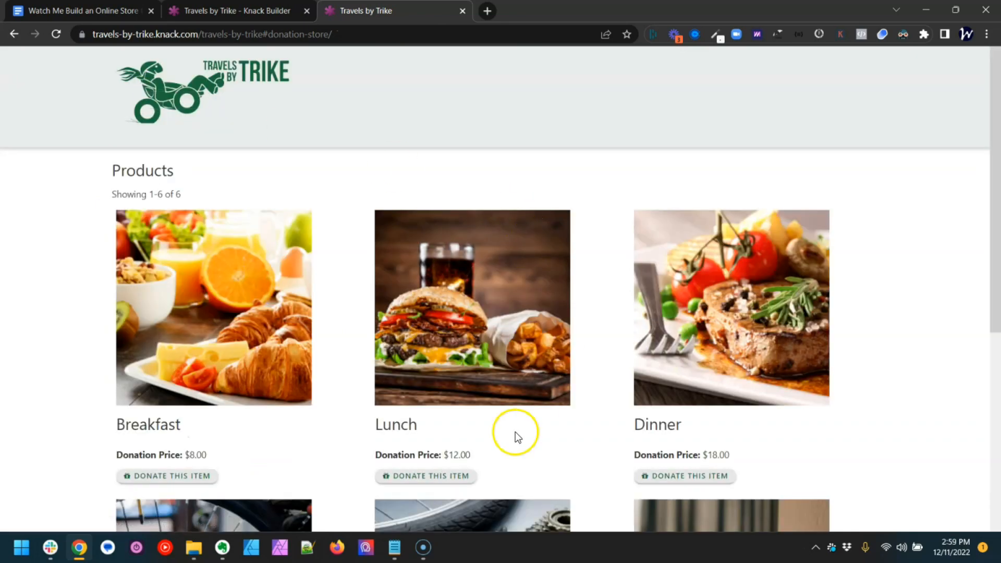
{"action": "left_click", "coordinate": [450, 478]}
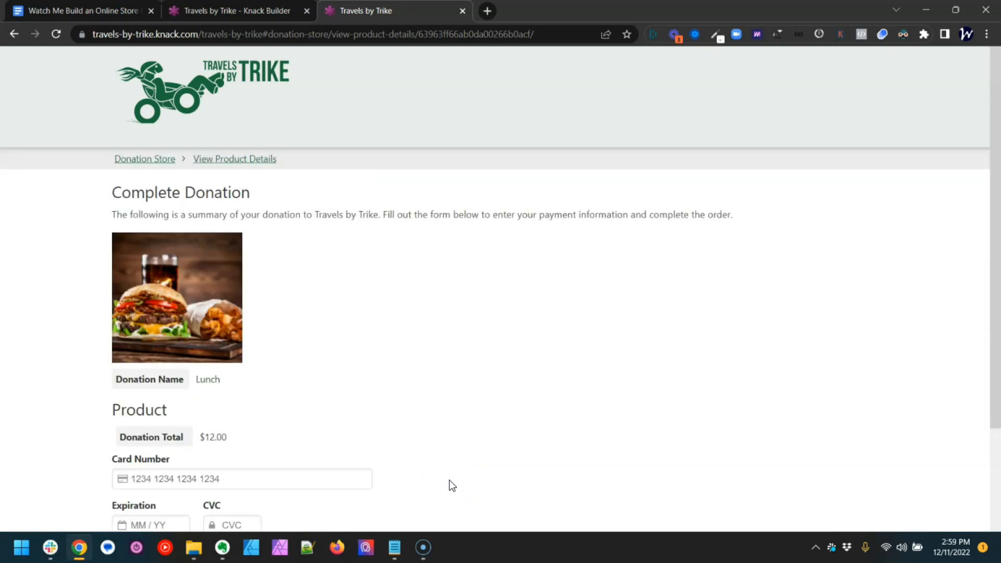
{"action": "scroll", "coordinate": [452, 485], "scroll_direction": "down", "scroll_amount": 3}
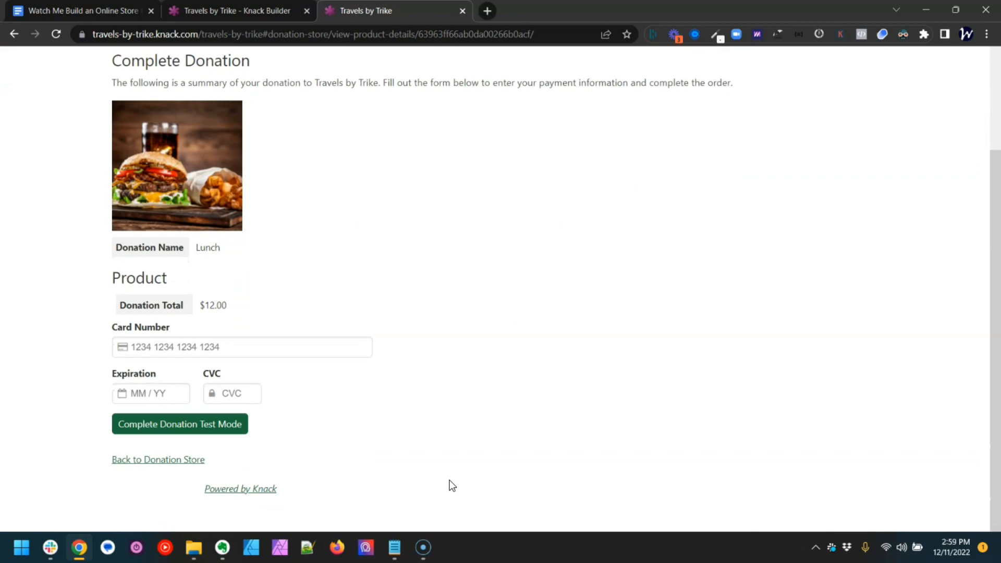
Set the payment view's Product Name field to the custom label format "None - hide label" and apply the H2 style.
{"action": "left_click", "coordinate": [250, 10]}
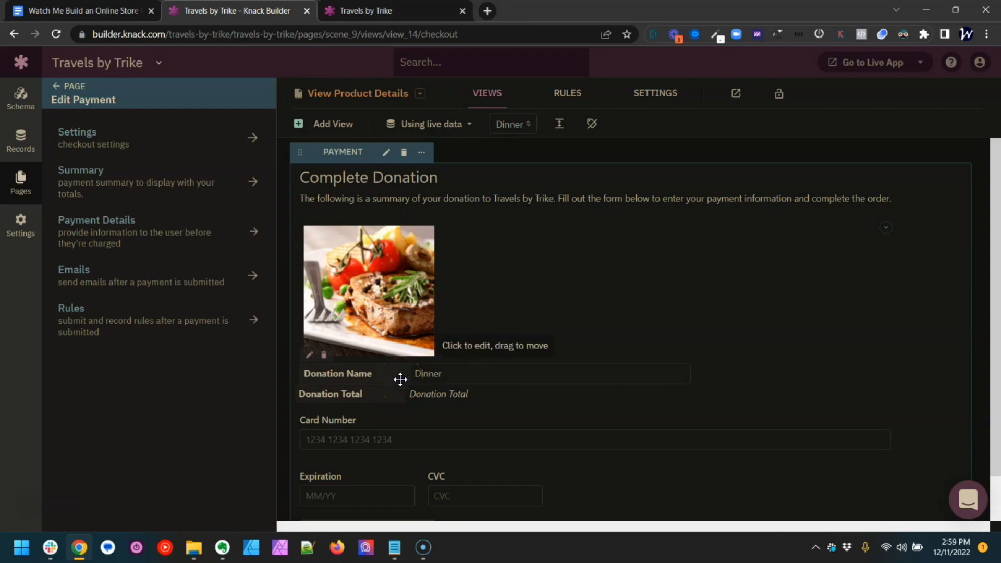
{"action": "key", "text": "ctrl+Tab"}
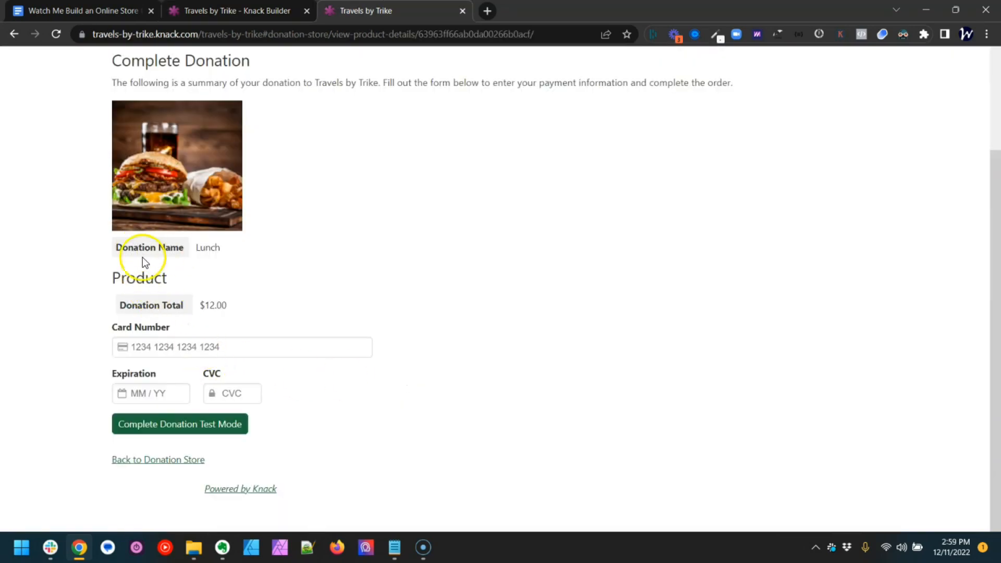
{"action": "key", "text": "ctrl+shift+Tab"}
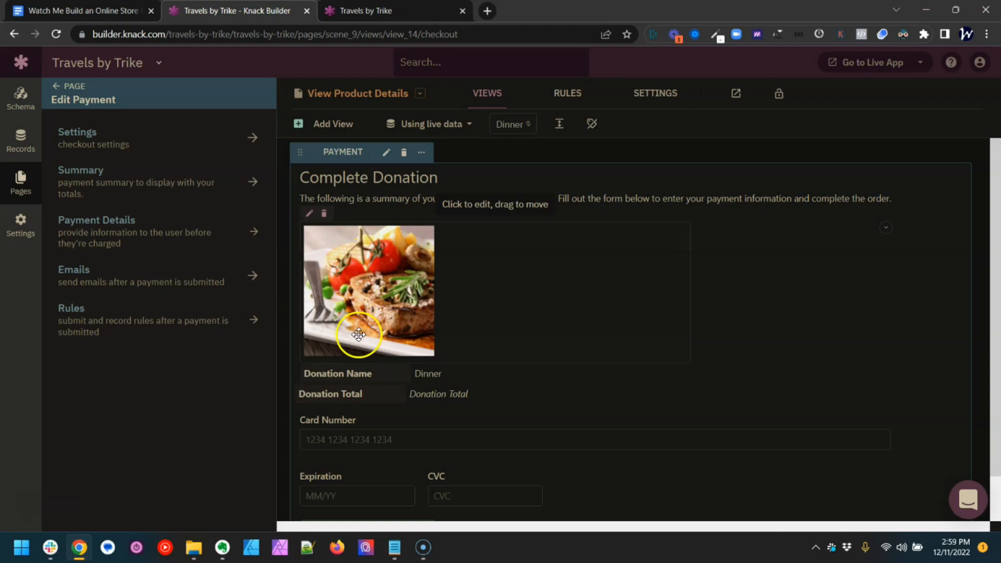
{"action": "left_click", "coordinate": [356, 382]}
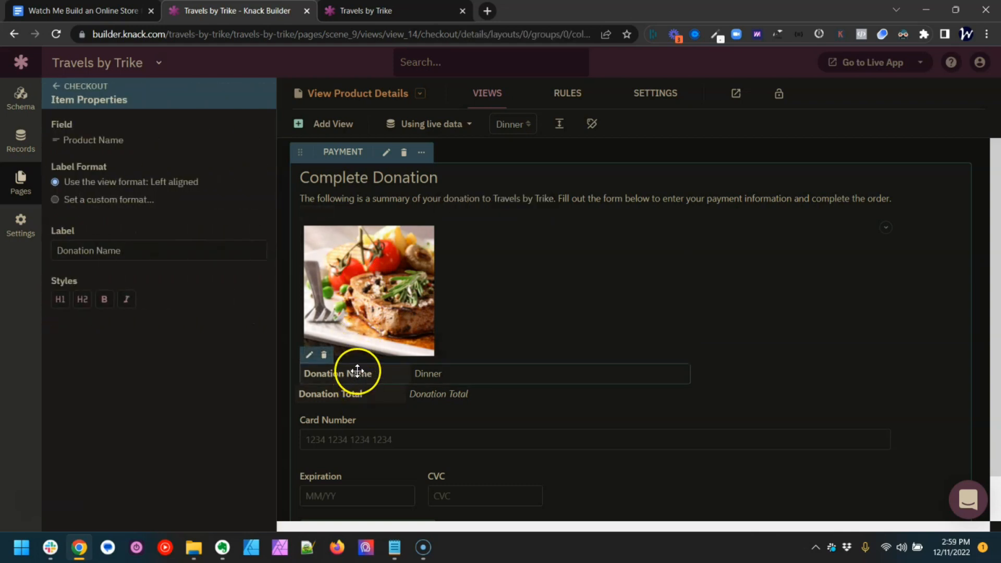
{"action": "left_click", "coordinate": [109, 205]}
{"action": "left_click", "coordinate": [101, 225]}
{"action": "left_click", "coordinate": [97, 234]}
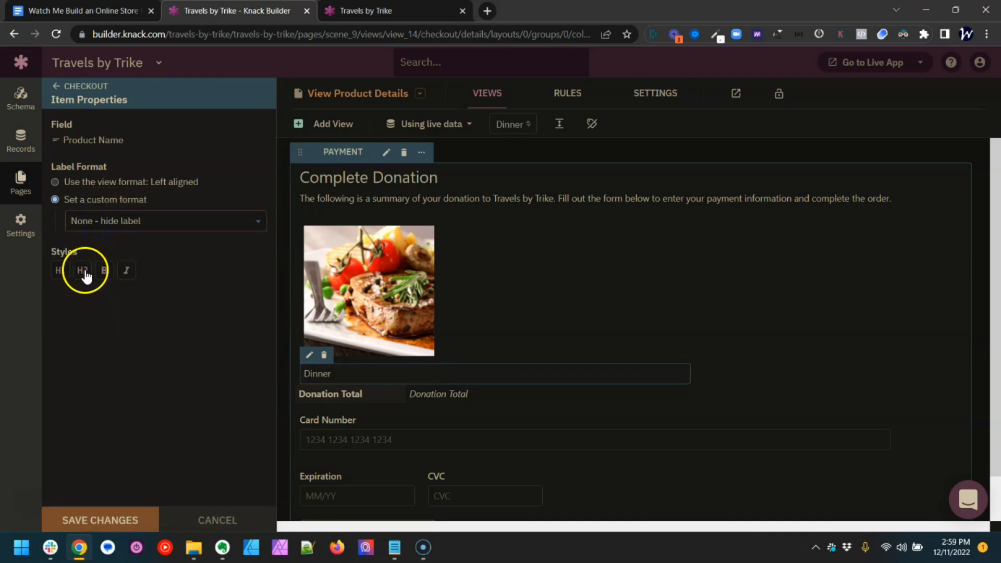
{"action": "left_click", "coordinate": [83, 271]}
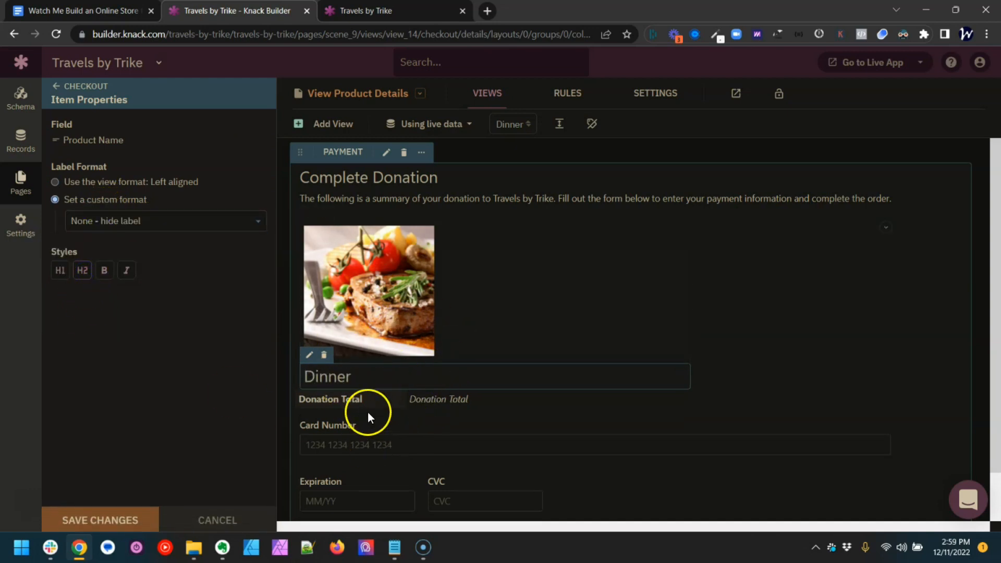
Return to the payment view's Summary Details settings and save the changes to the product details page.
{"action": "left_click", "coordinate": [96, 87]}
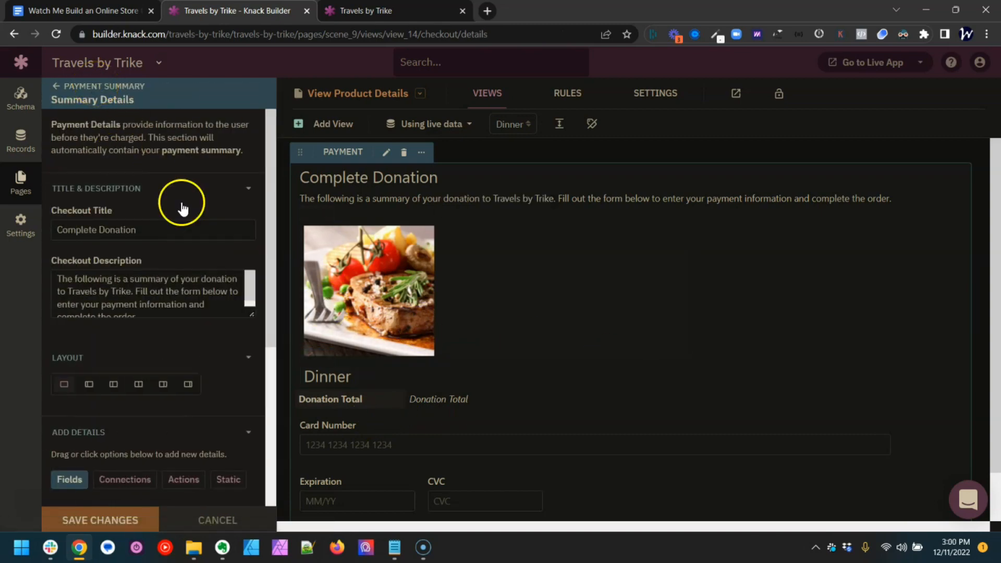
{"action": "mouse_move", "coordinate": [271, 196]}
{"action": "left_mouse_down"}
{"action": "mouse_move", "coordinate": [246, 281]}
{"action": "mouse_move", "coordinate": [271, 383]}
{"action": "mouse_move", "coordinate": [274, 184]}
{"action": "left_mouse_up"}
{"action": "left_click", "coordinate": [125, 519]}
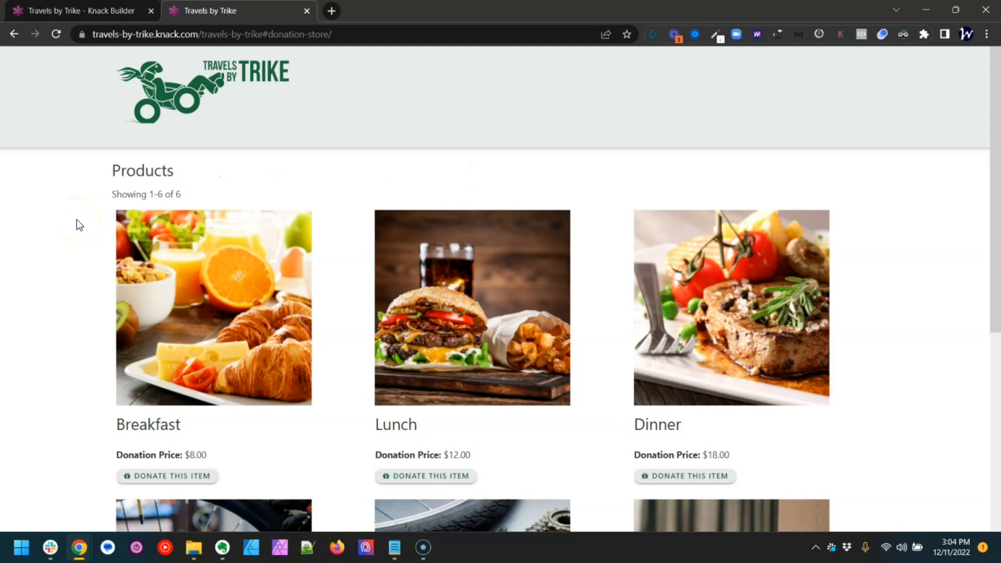
Review the product images, donation prices and donation buttons across the live Donation Store page.
{"action": "scroll", "coordinate": [78, 225], "scroll_direction": "down", "scroll_amount": 5}
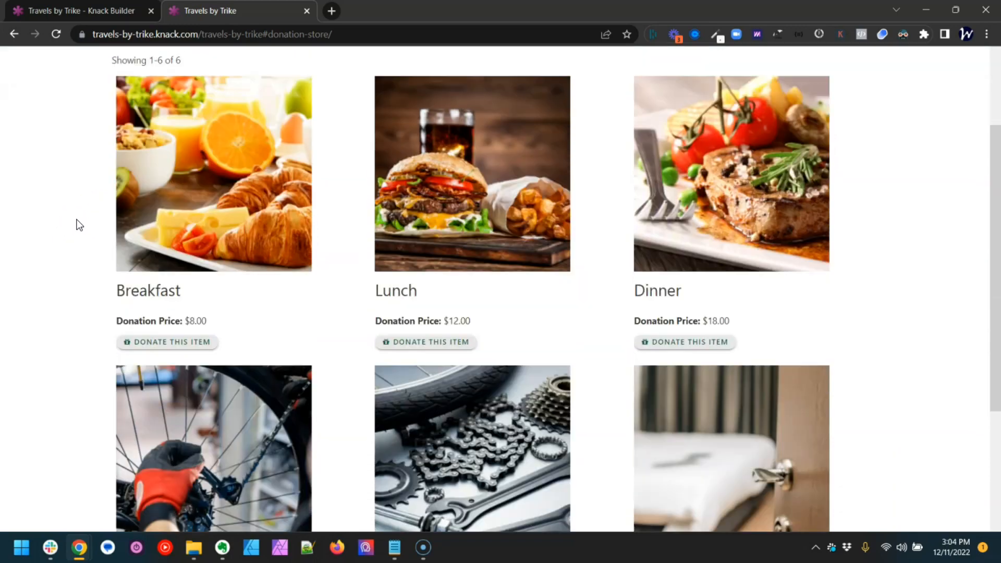
{"action": "scroll", "coordinate": [79, 225], "scroll_direction": "up", "scroll_amount": 5}
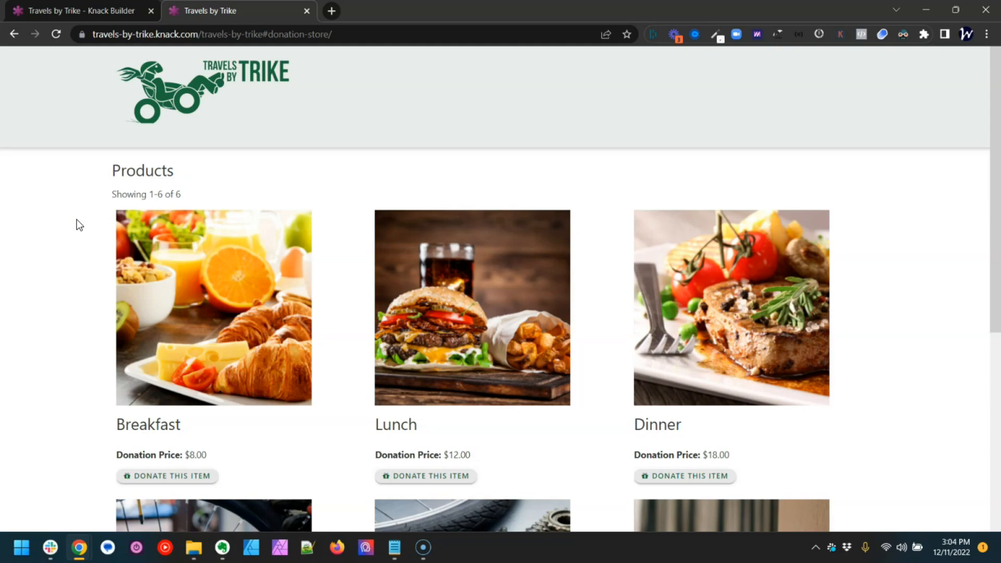
{"action": "scroll", "coordinate": [78, 225], "scroll_direction": "down", "scroll_amount": 5}
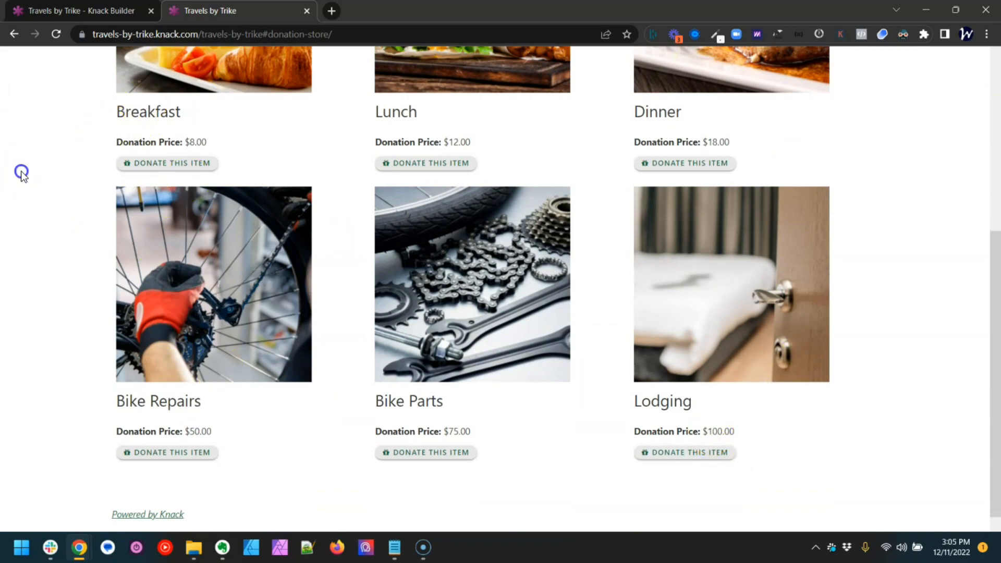
{"action": "scroll", "coordinate": [20, 171], "scroll_direction": "up", "scroll_amount": 5}
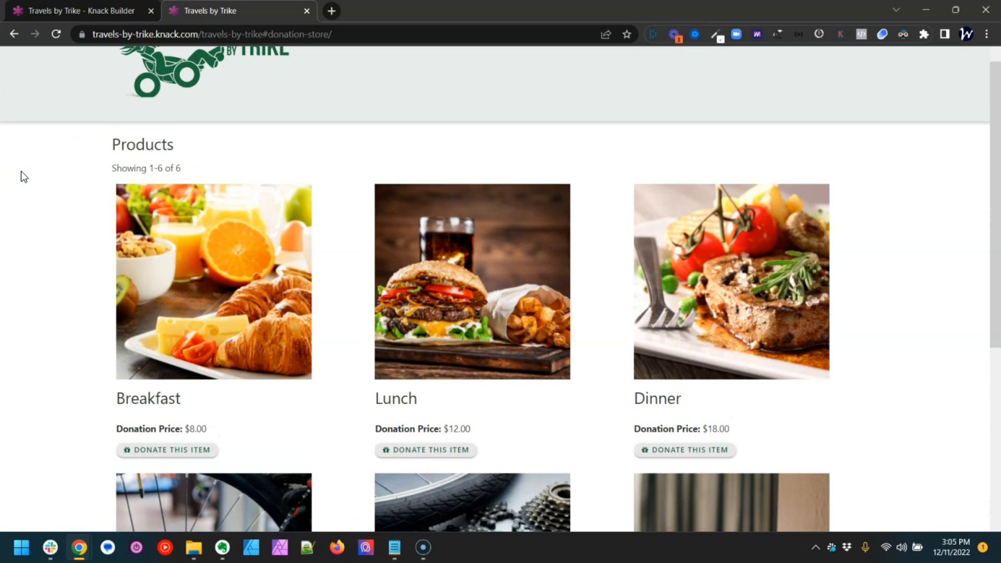
Open the Breakfast item's donation page, examine its summary and payment form, and return to the Donation Store.
{"action": "left_click", "coordinate": [193, 451]}
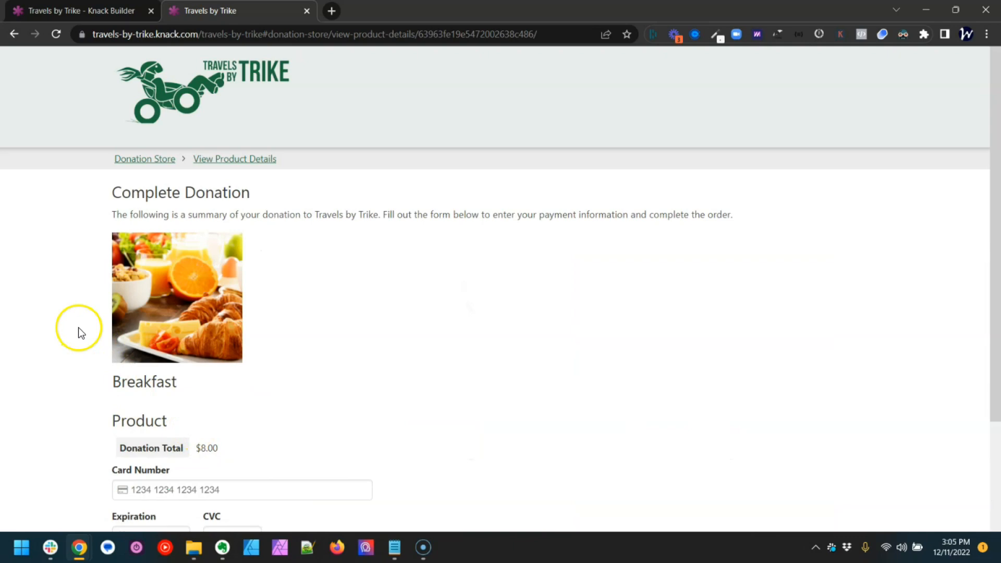
{"action": "scroll", "coordinate": [79, 328], "scroll_direction": "down", "scroll_amount": 3}
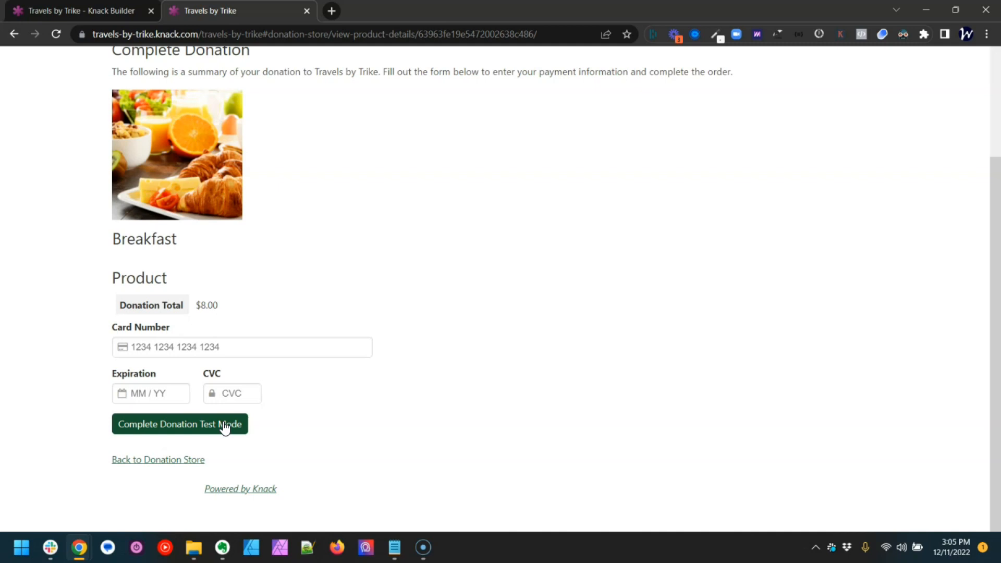
{"action": "scroll", "coordinate": [225, 427], "scroll_direction": "up", "scroll_amount": 3}
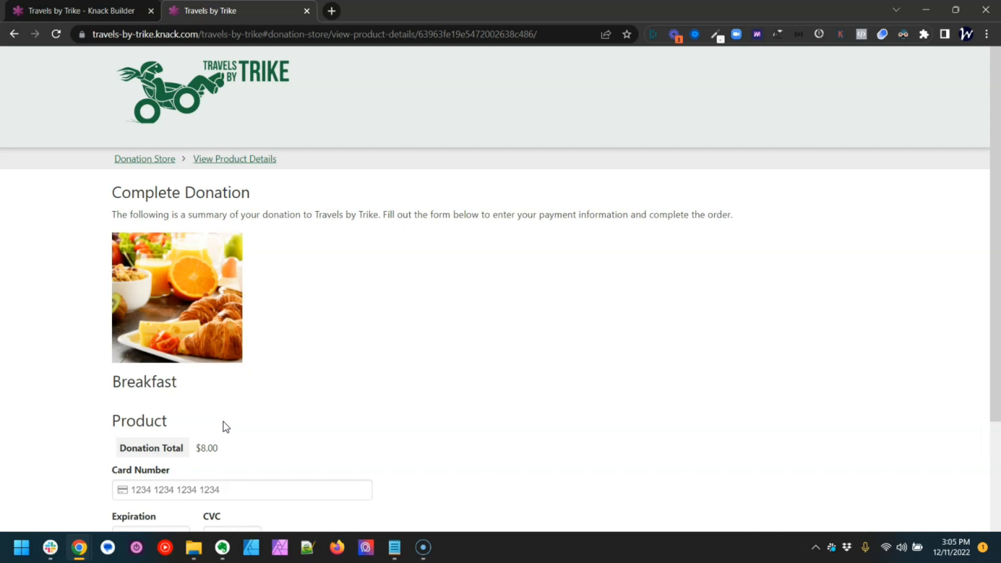
{"action": "left_click", "coordinate": [154, 97]}
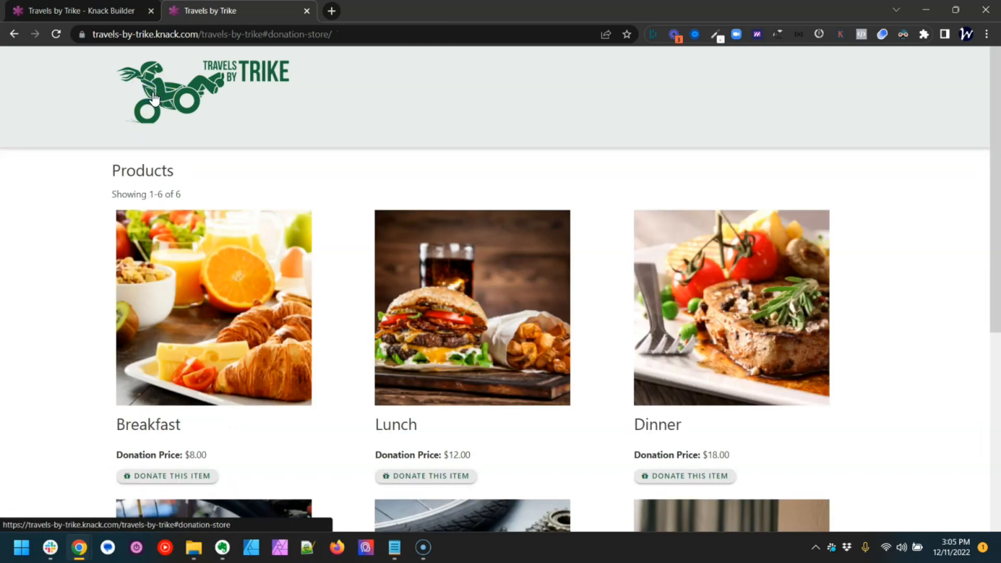